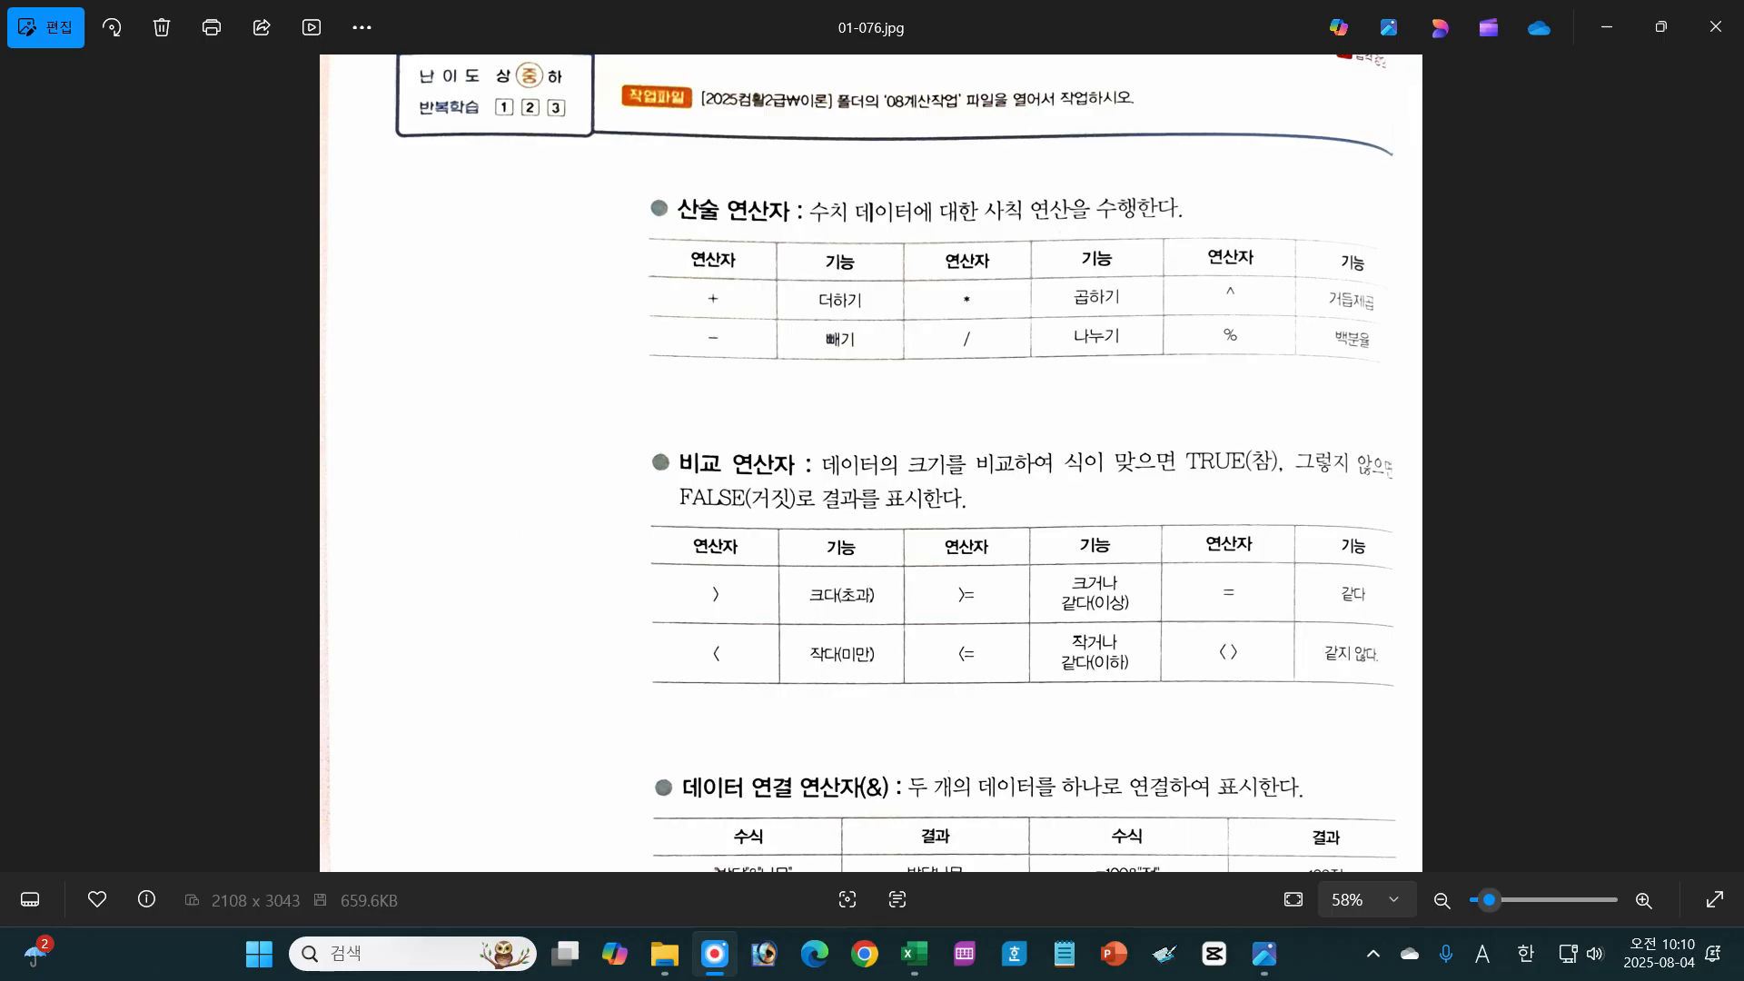
Step: Trace the +, −, * and / symbols in red in the arithmetic operators table
{"action": "left_click_drag", "start_coordinate": [696, 301], "coordinate": [732, 300]}
{"action": "left_click_drag", "start_coordinate": [718, 289], "coordinate": [733, 337]}
{"action": "left_click_drag", "start_coordinate": [952, 301], "coordinate": [987, 300]}
{"action": "mouse_move", "coordinate": [959, 290]}
{"action": "left_mouse_down"}
{"action": "mouse_move", "coordinate": [981, 314]}
{"action": "mouse_move", "coordinate": [961, 314]}
{"action": "mouse_move", "coordinate": [966, 352]}
{"action": "left_mouse_up"}
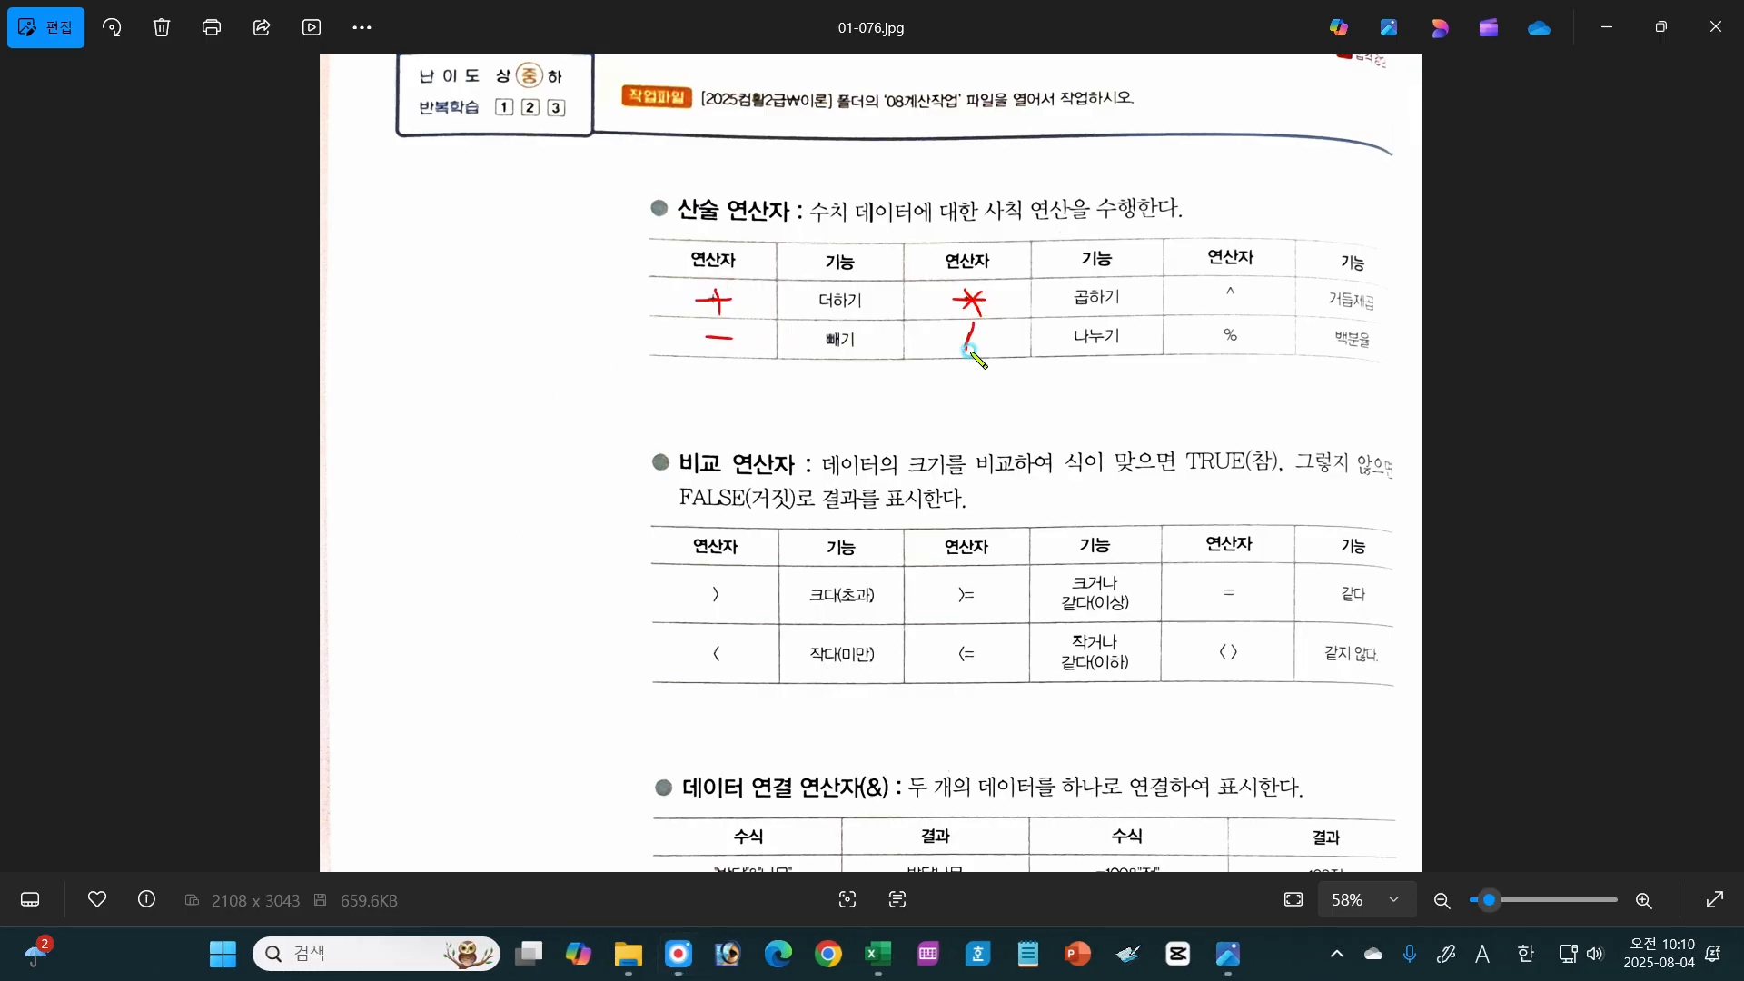
Step: Trace the ^ and % operators and handwrite 2³ with its formula form =2^3 above the arithmetic table
{"action": "left_click_drag", "start_coordinate": [1221, 299], "coordinate": [1247, 301]}
{"action": "left_click_drag", "start_coordinate": [1193, 191], "coordinate": [1211, 190]}
{"action": "mouse_move", "coordinate": [1193, 201]}
{"action": "left_mouse_down"}
{"action": "mouse_move", "coordinate": [1250, 209]}
{"action": "mouse_move", "coordinate": [1255, 187]}
{"action": "mouse_move", "coordinate": [1282, 205]}
{"action": "left_mouse_up"}
{"action": "mouse_move", "coordinate": [1210, 130]}
{"action": "left_mouse_down"}
{"action": "mouse_move", "coordinate": [1233, 151]}
{"action": "mouse_move", "coordinate": [1232, 128]}
{"action": "left_mouse_up"}
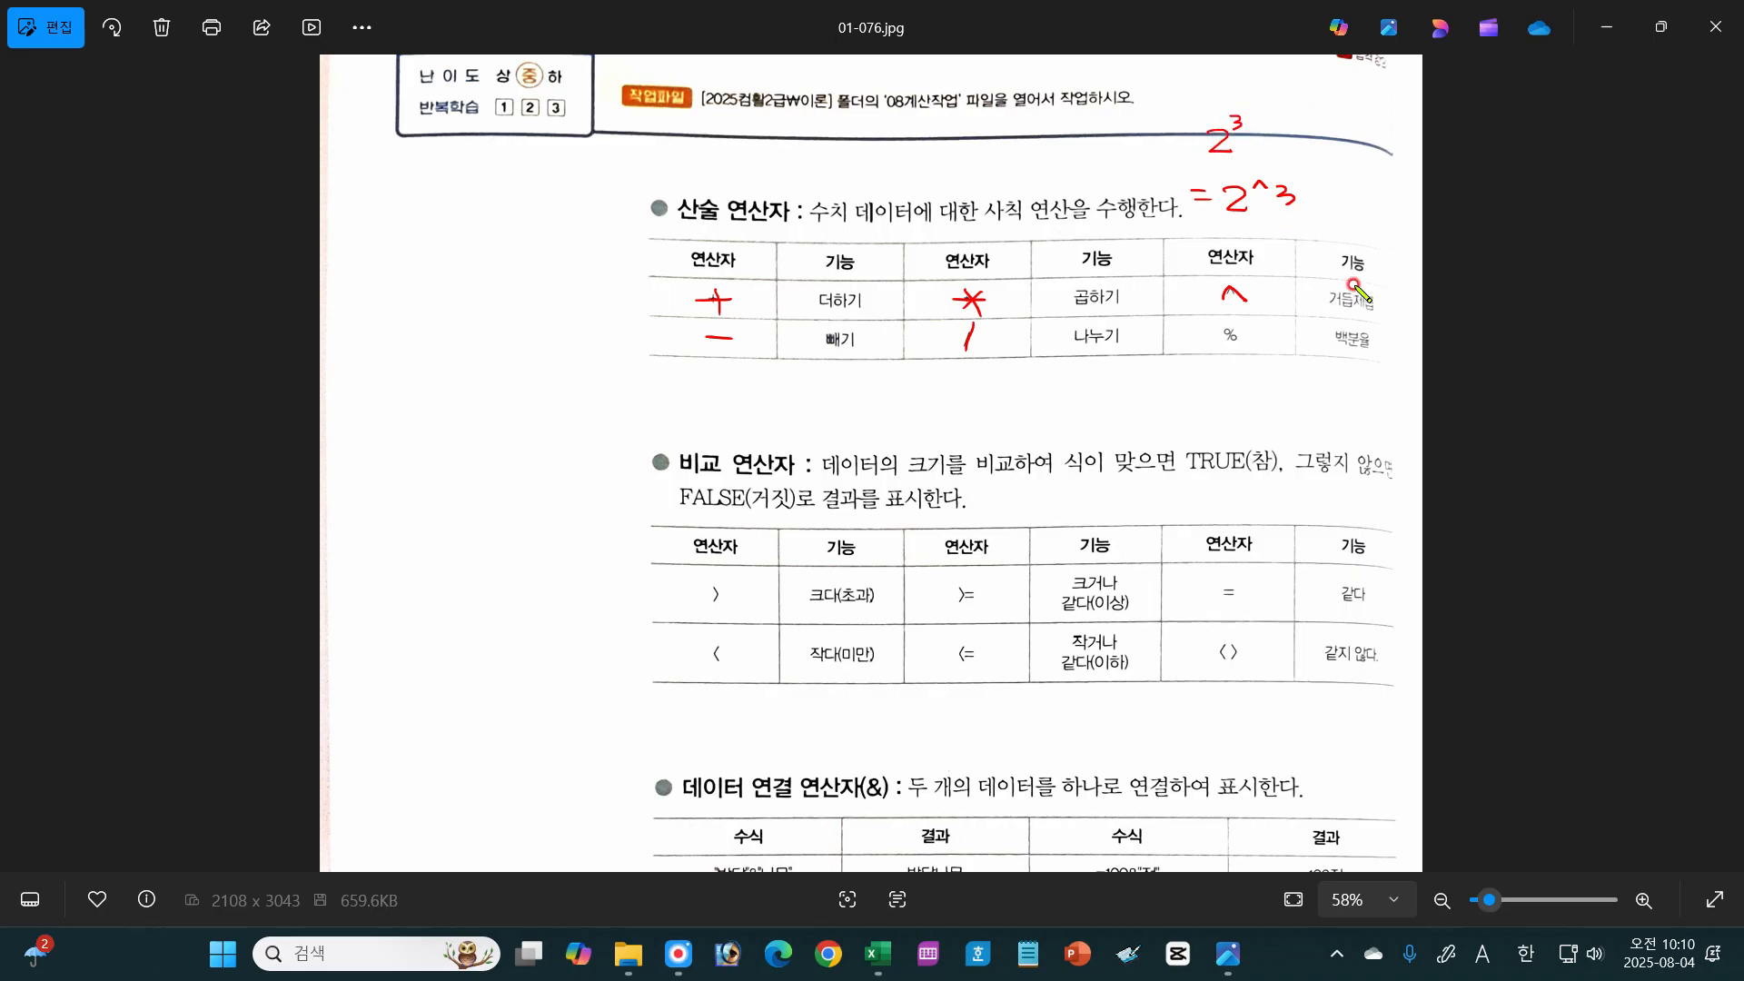
{"action": "left_click", "coordinate": [1279, 187]}
{"action": "left_click_drag", "start_coordinate": [1272, 186], "coordinate": [1280, 201]}
{"action": "mouse_move", "coordinate": [1227, 332]}
{"action": "left_mouse_down"}
{"action": "mouse_move", "coordinate": [1228, 362]}
{"action": "mouse_move", "coordinate": [1241, 349]}
{"action": "left_mouse_up"}
Step: Trace >, >= and < in the comparison table, underline 초과 and 이상, and write a circled note beside >
{"action": "mouse_move", "coordinate": [702, 578]}
{"action": "left_mouse_down"}
{"action": "mouse_move", "coordinate": [731, 595]}
{"action": "mouse_move", "coordinate": [704, 619]}
{"action": "mouse_move", "coordinate": [863, 607]}
{"action": "left_mouse_up"}
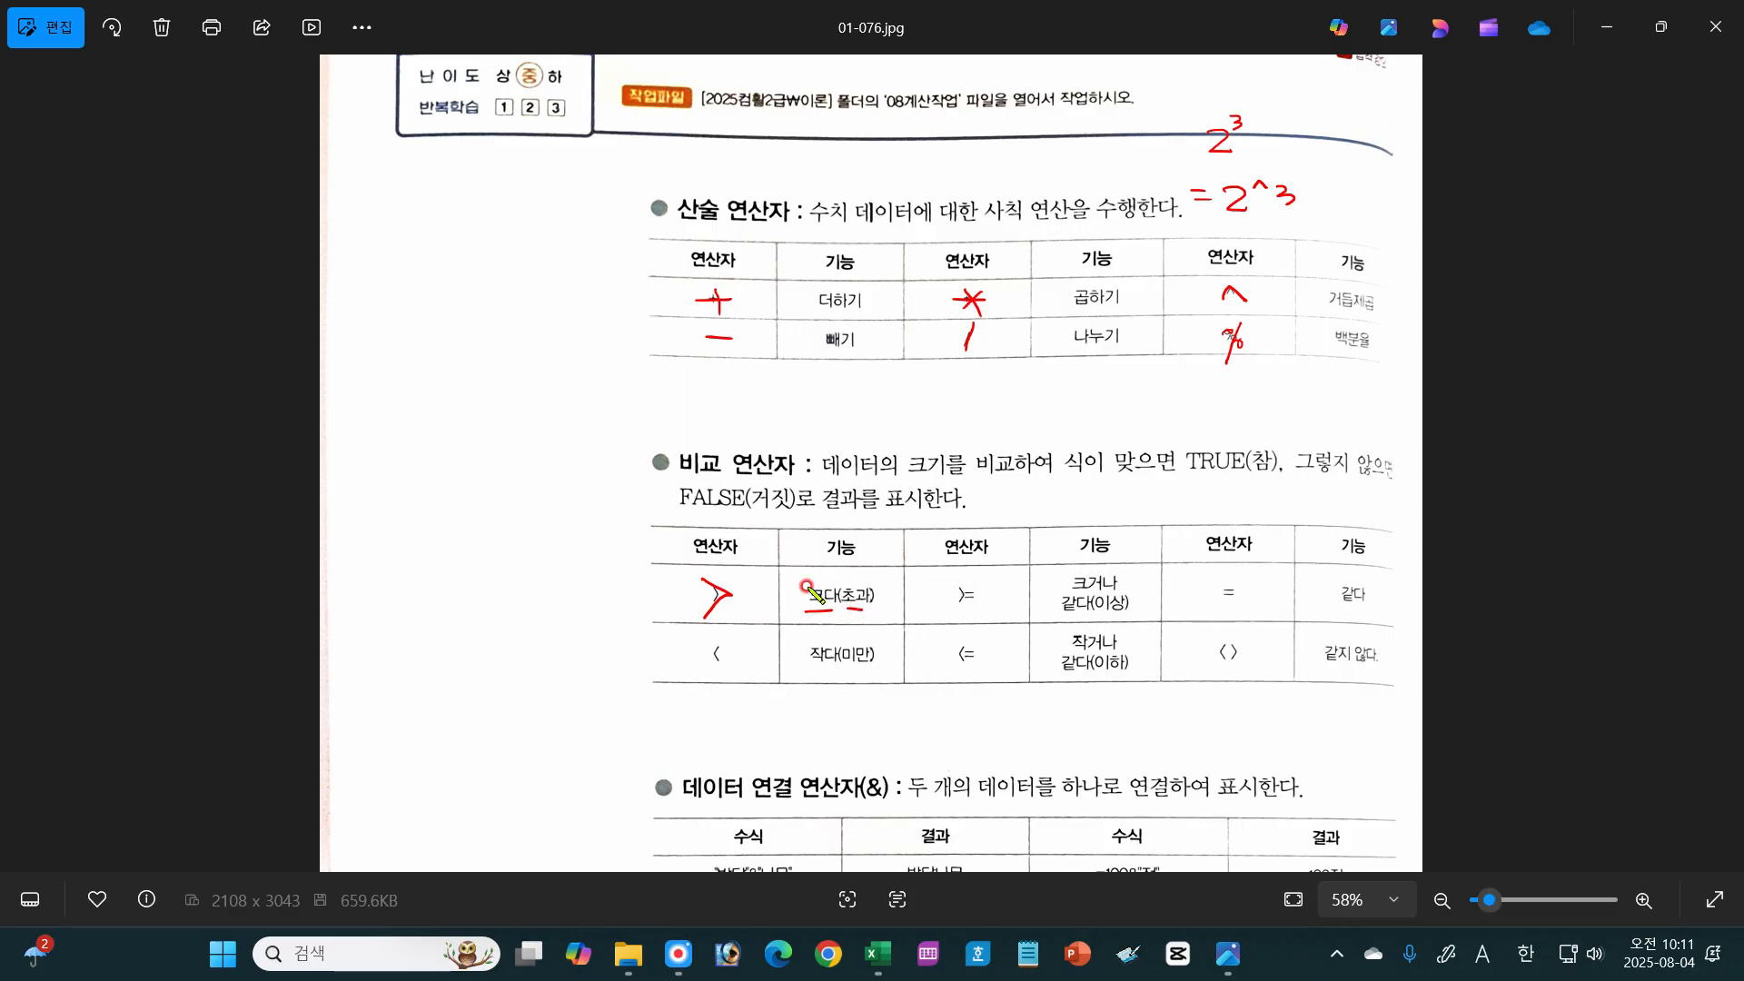
{"action": "left_click_drag", "start_coordinate": [963, 597], "coordinate": [950, 614]}
{"action": "left_click_drag", "start_coordinate": [967, 592], "coordinate": [987, 602]}
{"action": "left_click_drag", "start_coordinate": [1105, 616], "coordinate": [1124, 615]}
{"action": "mouse_move", "coordinate": [724, 640]}
{"action": "left_mouse_down"}
{"action": "mouse_move", "coordinate": [713, 655]}
{"action": "mouse_move", "coordinate": [732, 669]}
{"action": "left_mouse_up"}
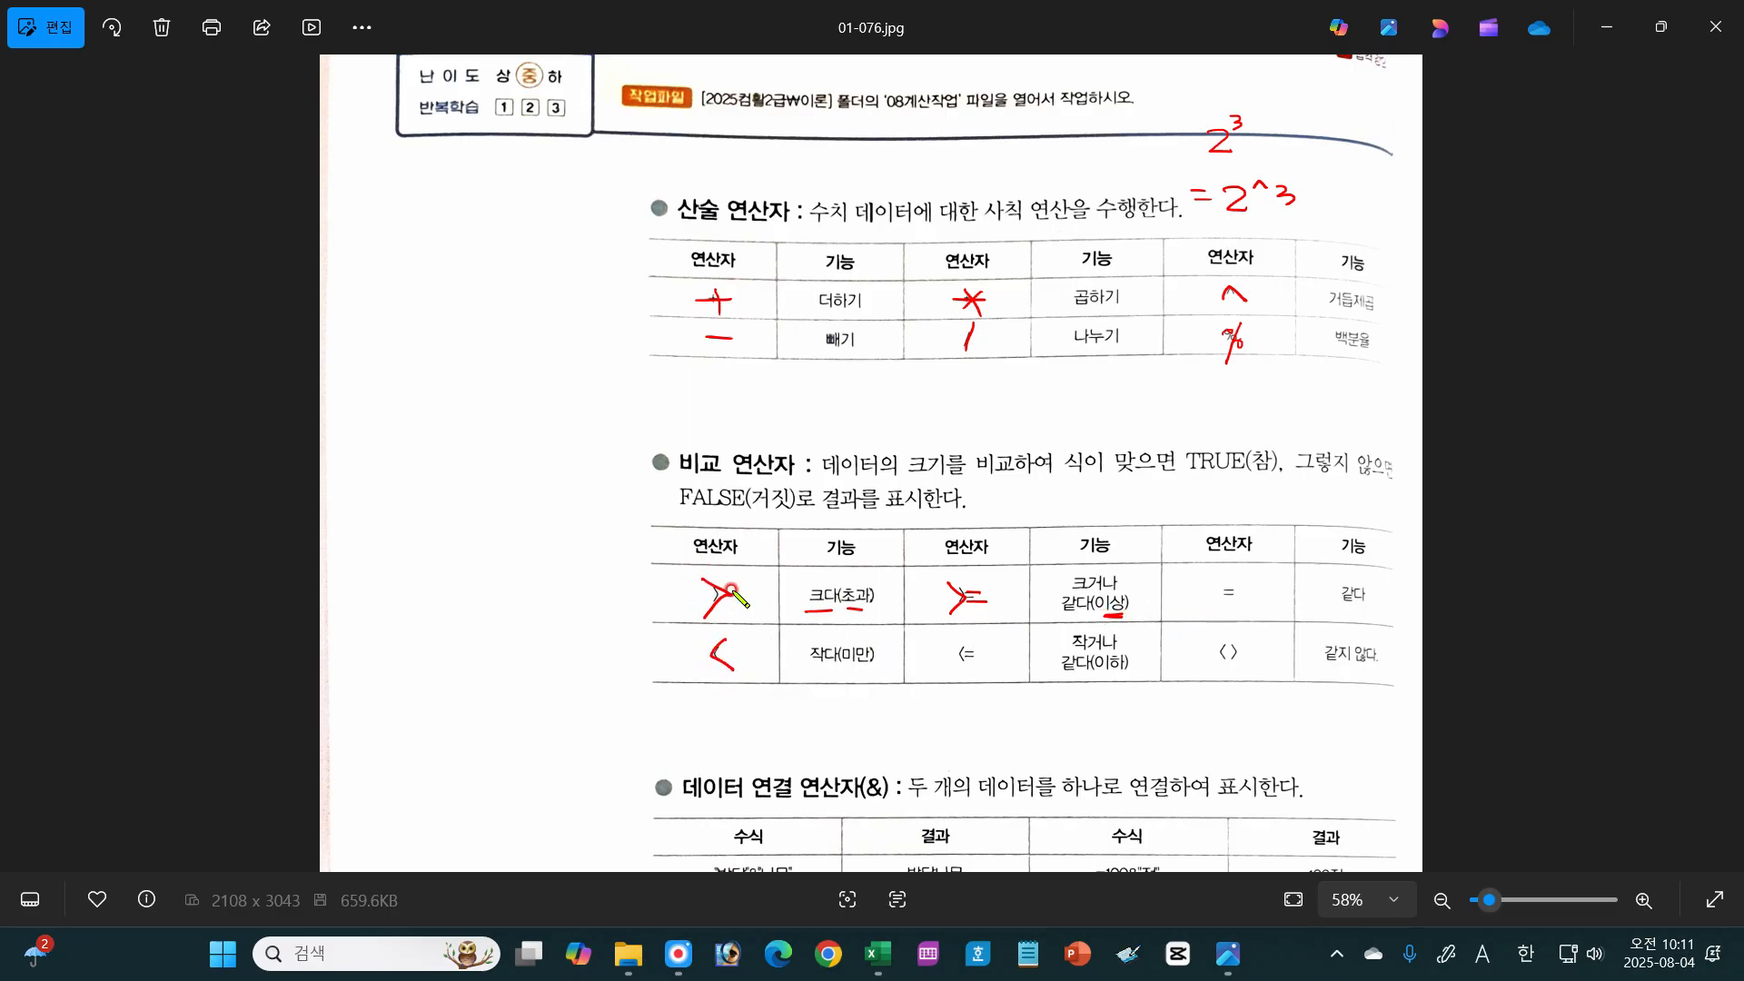
{"action": "mouse_move", "coordinate": [643, 592]}
{"action": "left_mouse_down"}
{"action": "mouse_move", "coordinate": [699, 613]}
{"action": "mouse_move", "coordinate": [698, 581]}
{"action": "mouse_move", "coordinate": [692, 627]}
{"action": "mouse_move", "coordinate": [780, 596]}
{"action": "left_mouse_up"}
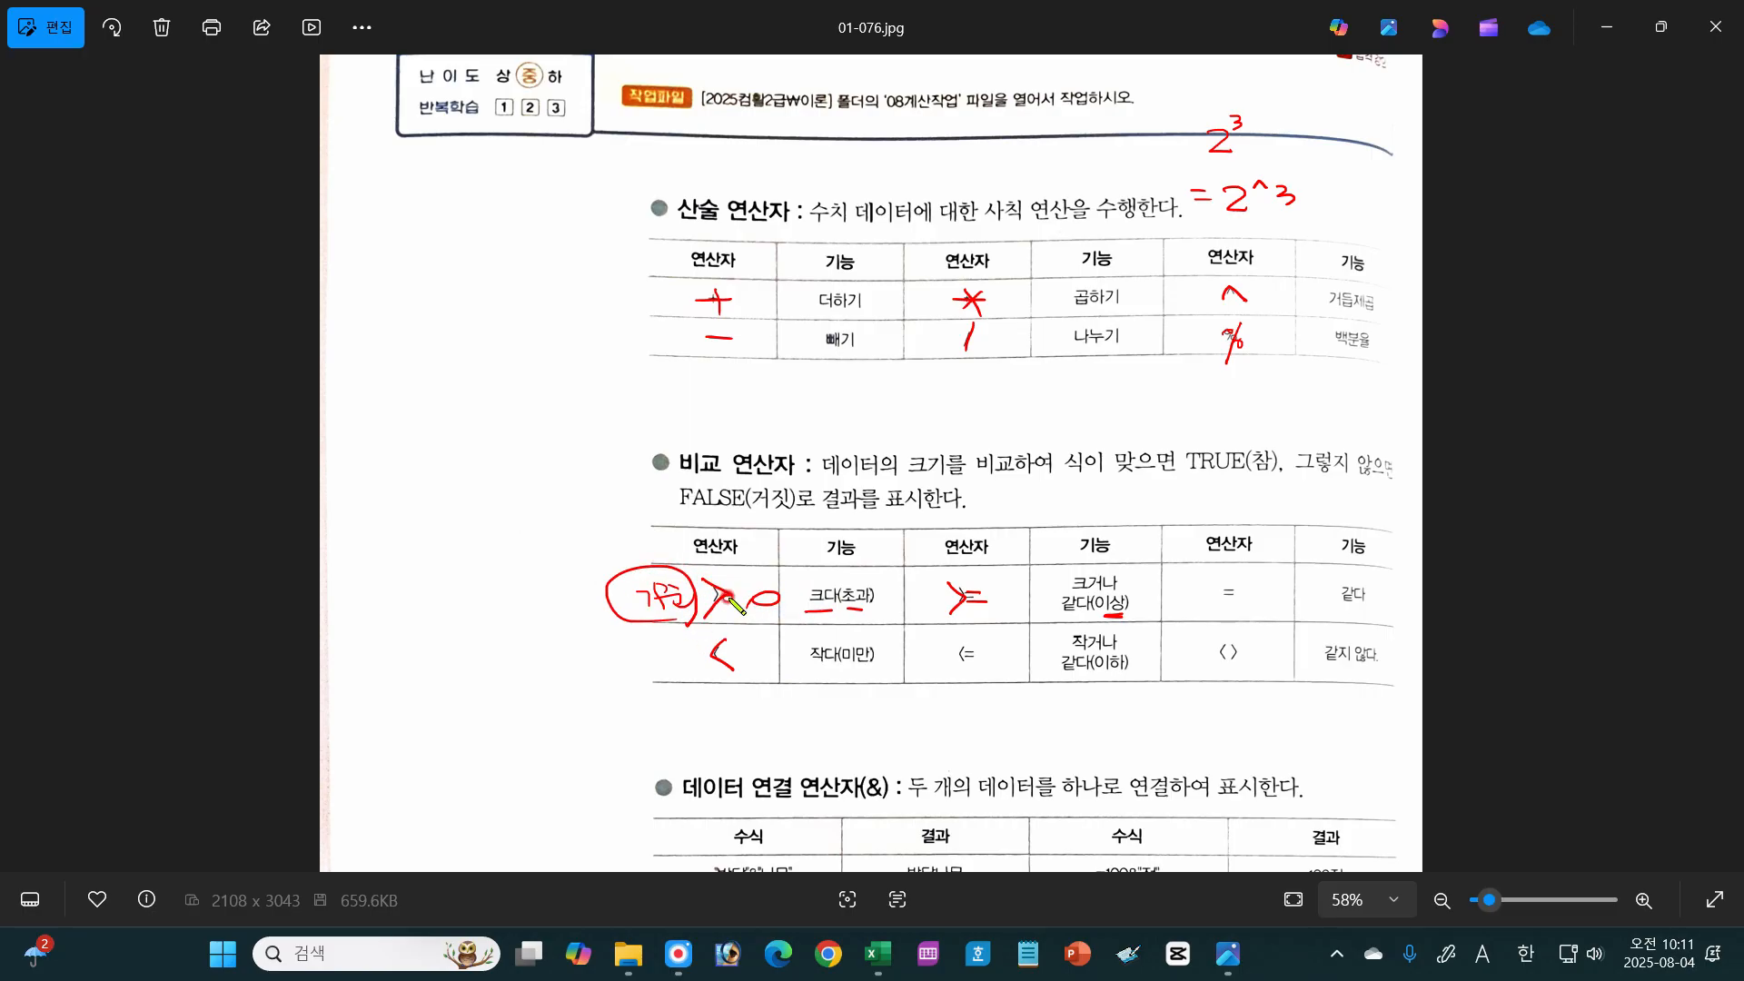
Step: Draw an oval beside <, trace the <= operator, and underline 미만 and 이하 in the comparison table
{"action": "left_click_drag", "start_coordinate": [683, 644], "coordinate": [688, 665]}
{"action": "mouse_move", "coordinate": [964, 639]}
{"action": "left_mouse_down"}
{"action": "mouse_move", "coordinate": [973, 664]}
{"action": "mouse_move", "coordinate": [997, 645]}
{"action": "left_mouse_up"}
{"action": "left_click_drag", "start_coordinate": [973, 662], "coordinate": [997, 662]}
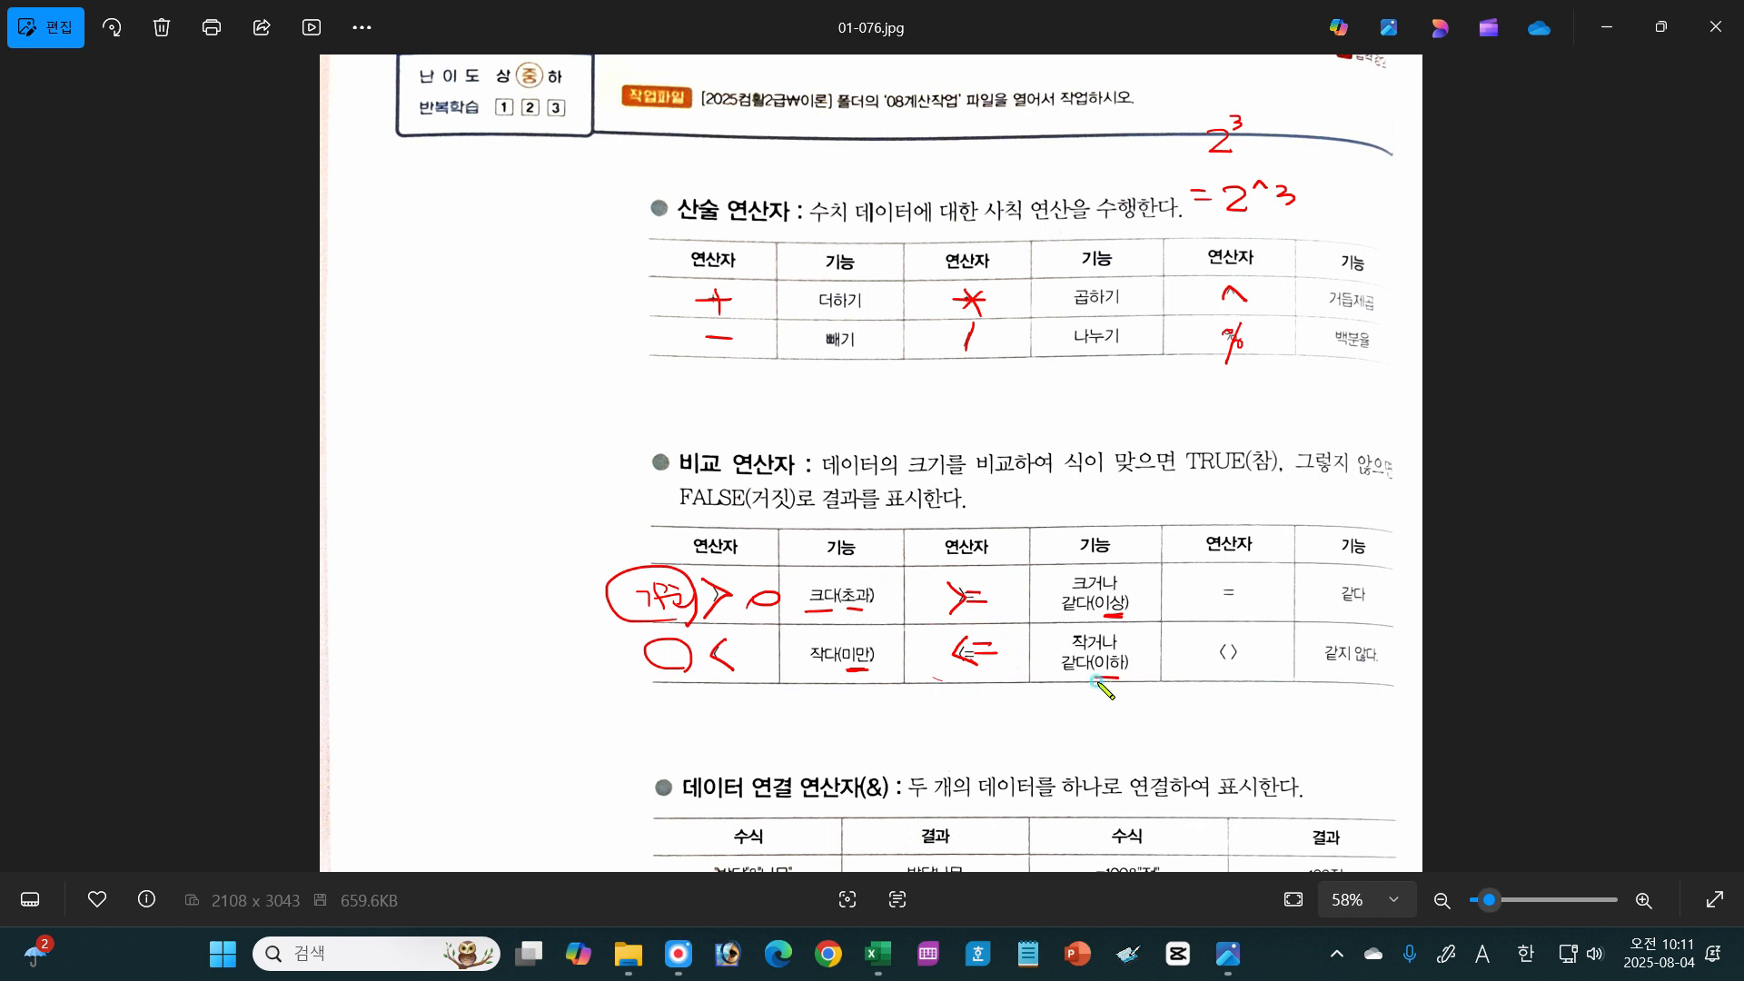
{"action": "left_click_drag", "start_coordinate": [1096, 681], "coordinate": [1121, 680]}
Step: Trace the = and <> operators, box 같지 않다, and emphasize <> with a circle and a star
{"action": "left_click_drag", "start_coordinate": [1219, 600], "coordinate": [1237, 600]}
{"action": "mouse_move", "coordinate": [1315, 672]}
{"action": "left_mouse_down"}
{"action": "mouse_move", "coordinate": [1390, 677]}
{"action": "mouse_move", "coordinate": [1234, 665]}
{"action": "mouse_move", "coordinate": [1243, 644]}
{"action": "mouse_move", "coordinate": [1243, 661]}
{"action": "left_mouse_up"}
{"action": "mouse_move", "coordinate": [1263, 675]}
{"action": "left_mouse_down"}
{"action": "mouse_move", "coordinate": [1216, 619]}
{"action": "mouse_move", "coordinate": [1266, 693]}
{"action": "left_mouse_up"}
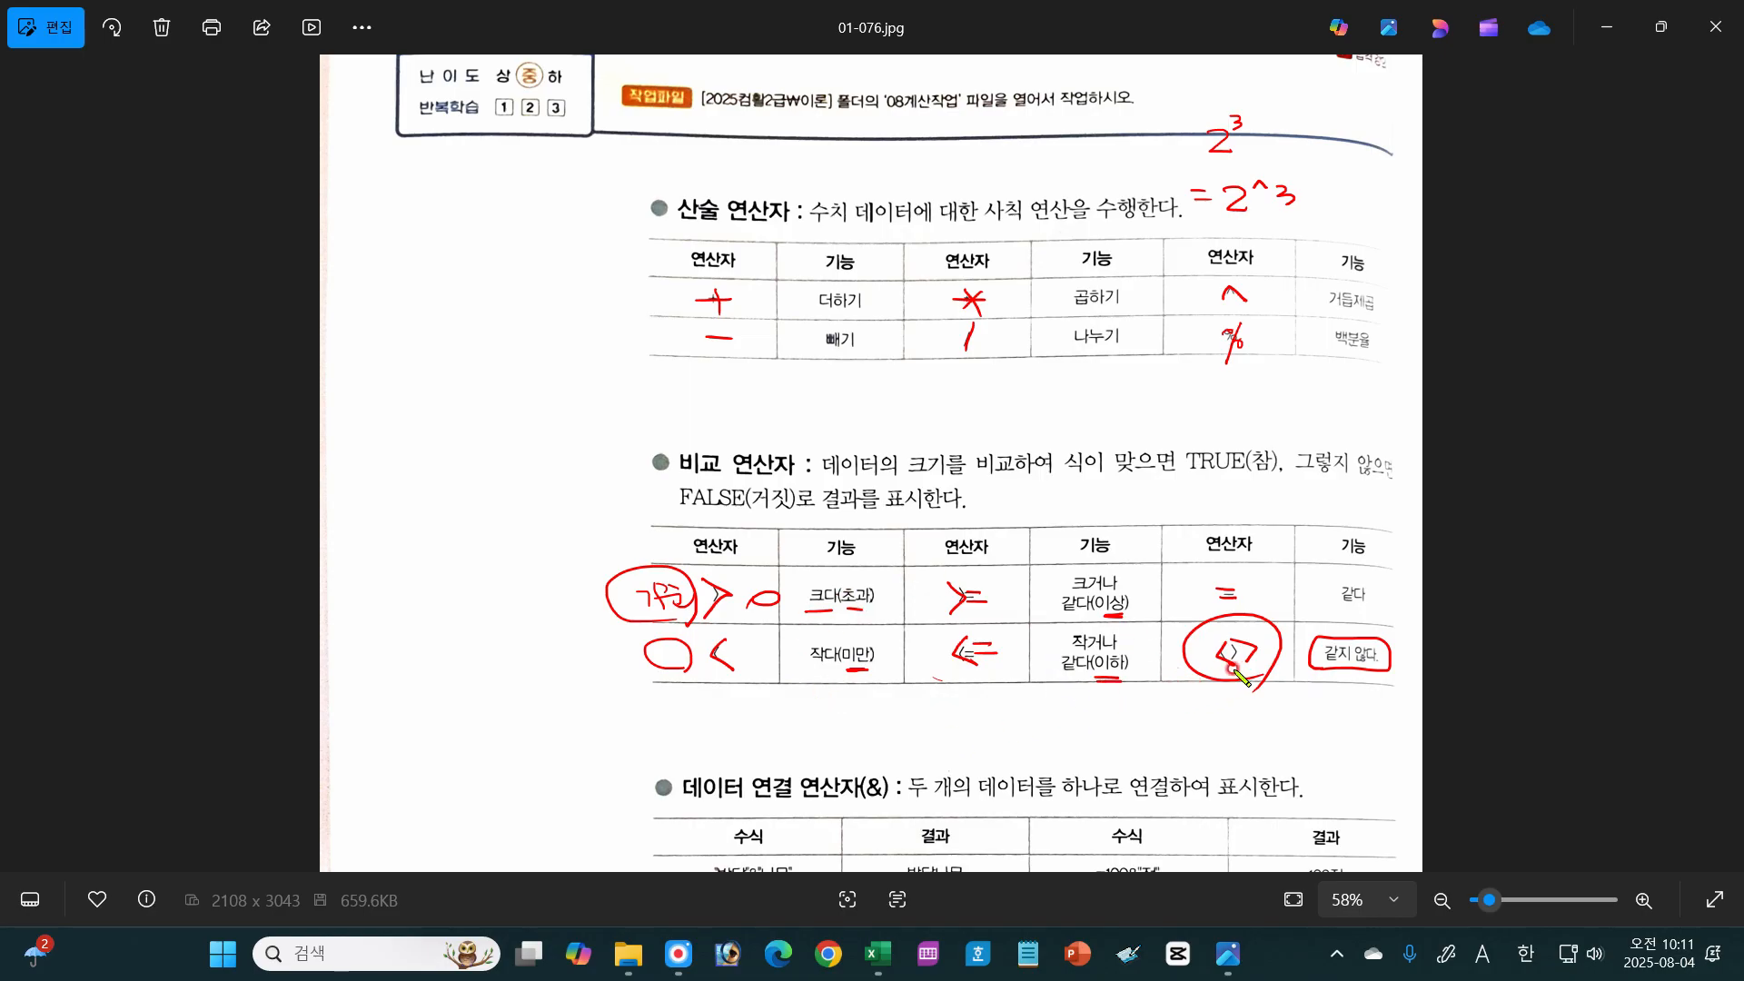
{"action": "mouse_move", "coordinate": [1208, 657]}
{"action": "left_mouse_down"}
{"action": "mouse_move", "coordinate": [1243, 668]}
{"action": "mouse_move", "coordinate": [1254, 701]}
{"action": "mouse_move", "coordinate": [1263, 689]}
{"action": "left_mouse_up"}
Step: Handwrite the example =부서명셀주소<>"영업부" above the comparison operators section and clear all annotations
{"action": "mouse_move", "coordinate": [1039, 397]}
{"action": "left_mouse_down"}
{"action": "mouse_move", "coordinate": [1034, 419]}
{"action": "mouse_move", "coordinate": [1055, 407]}
{"action": "mouse_move", "coordinate": [1093, 424]}
{"action": "mouse_move", "coordinate": [1106, 398]}
{"action": "mouse_move", "coordinate": [1122, 420]}
{"action": "mouse_move", "coordinate": [1301, 415]}
{"action": "left_mouse_up"}
{"action": "mouse_move", "coordinate": [1272, 417]}
{"action": "left_mouse_down"}
{"action": "mouse_move", "coordinate": [1270, 433]}
{"action": "mouse_move", "coordinate": [1297, 397]}
{"action": "mouse_move", "coordinate": [1199, 423]}
{"action": "left_mouse_up"}
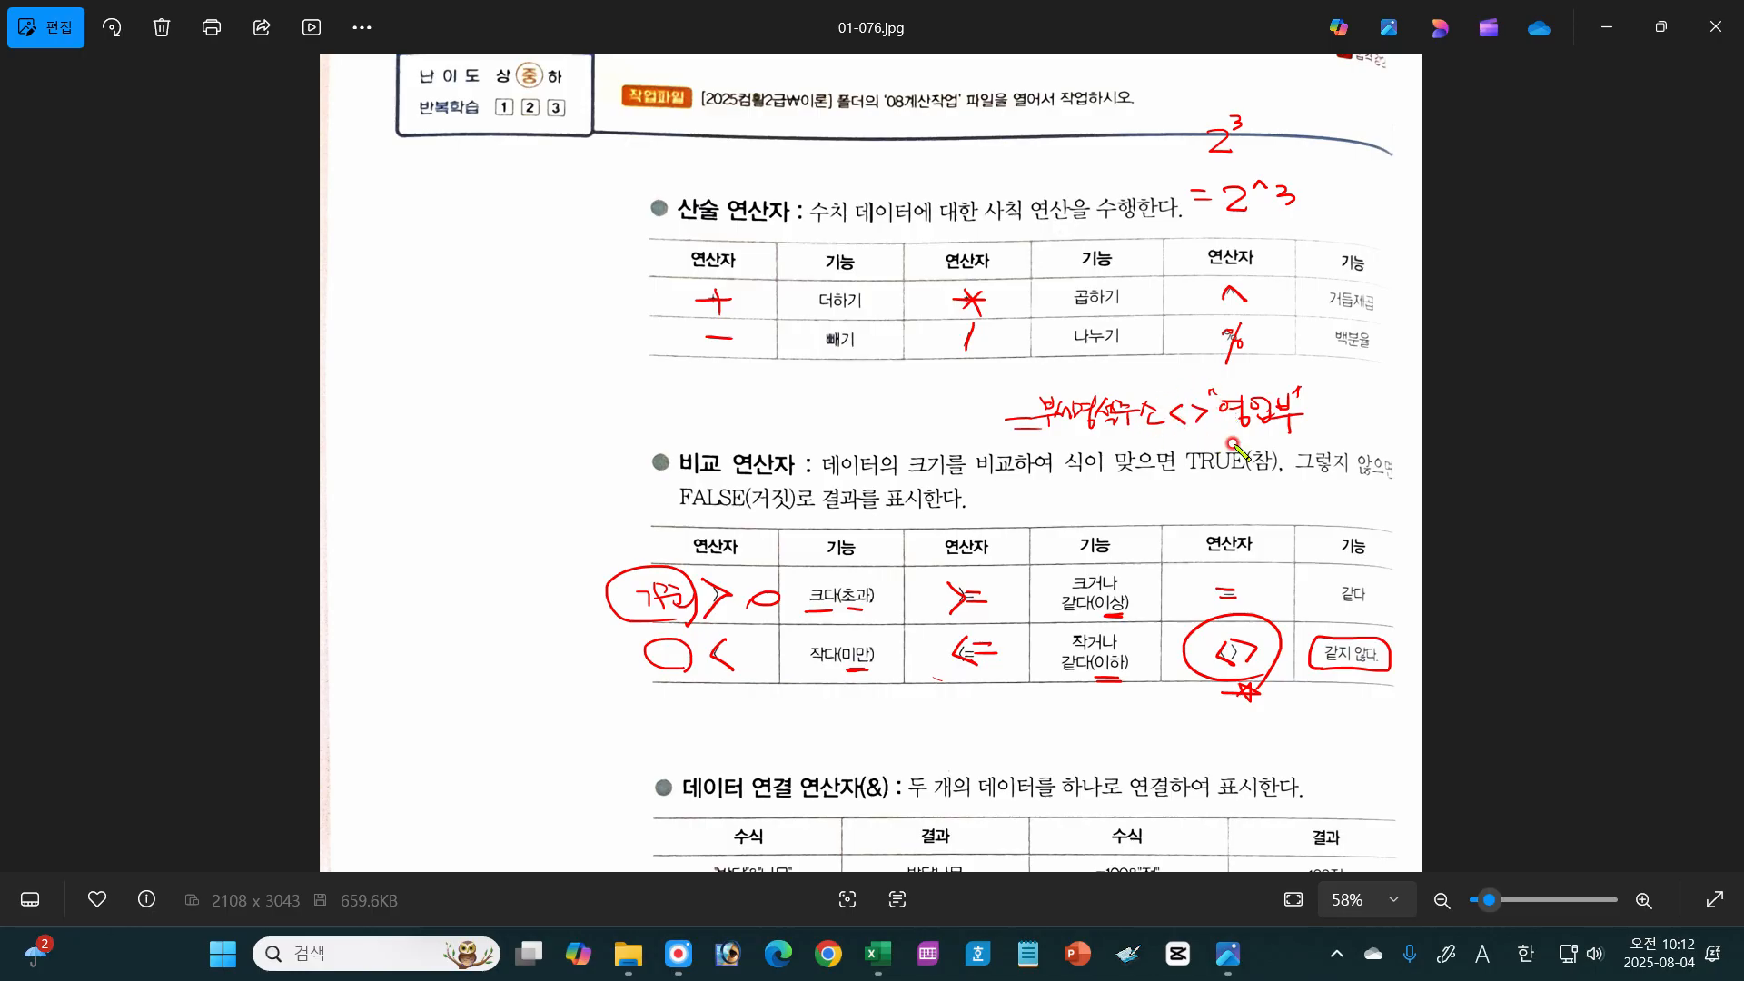
{"action": "key", "text": "Escape"}
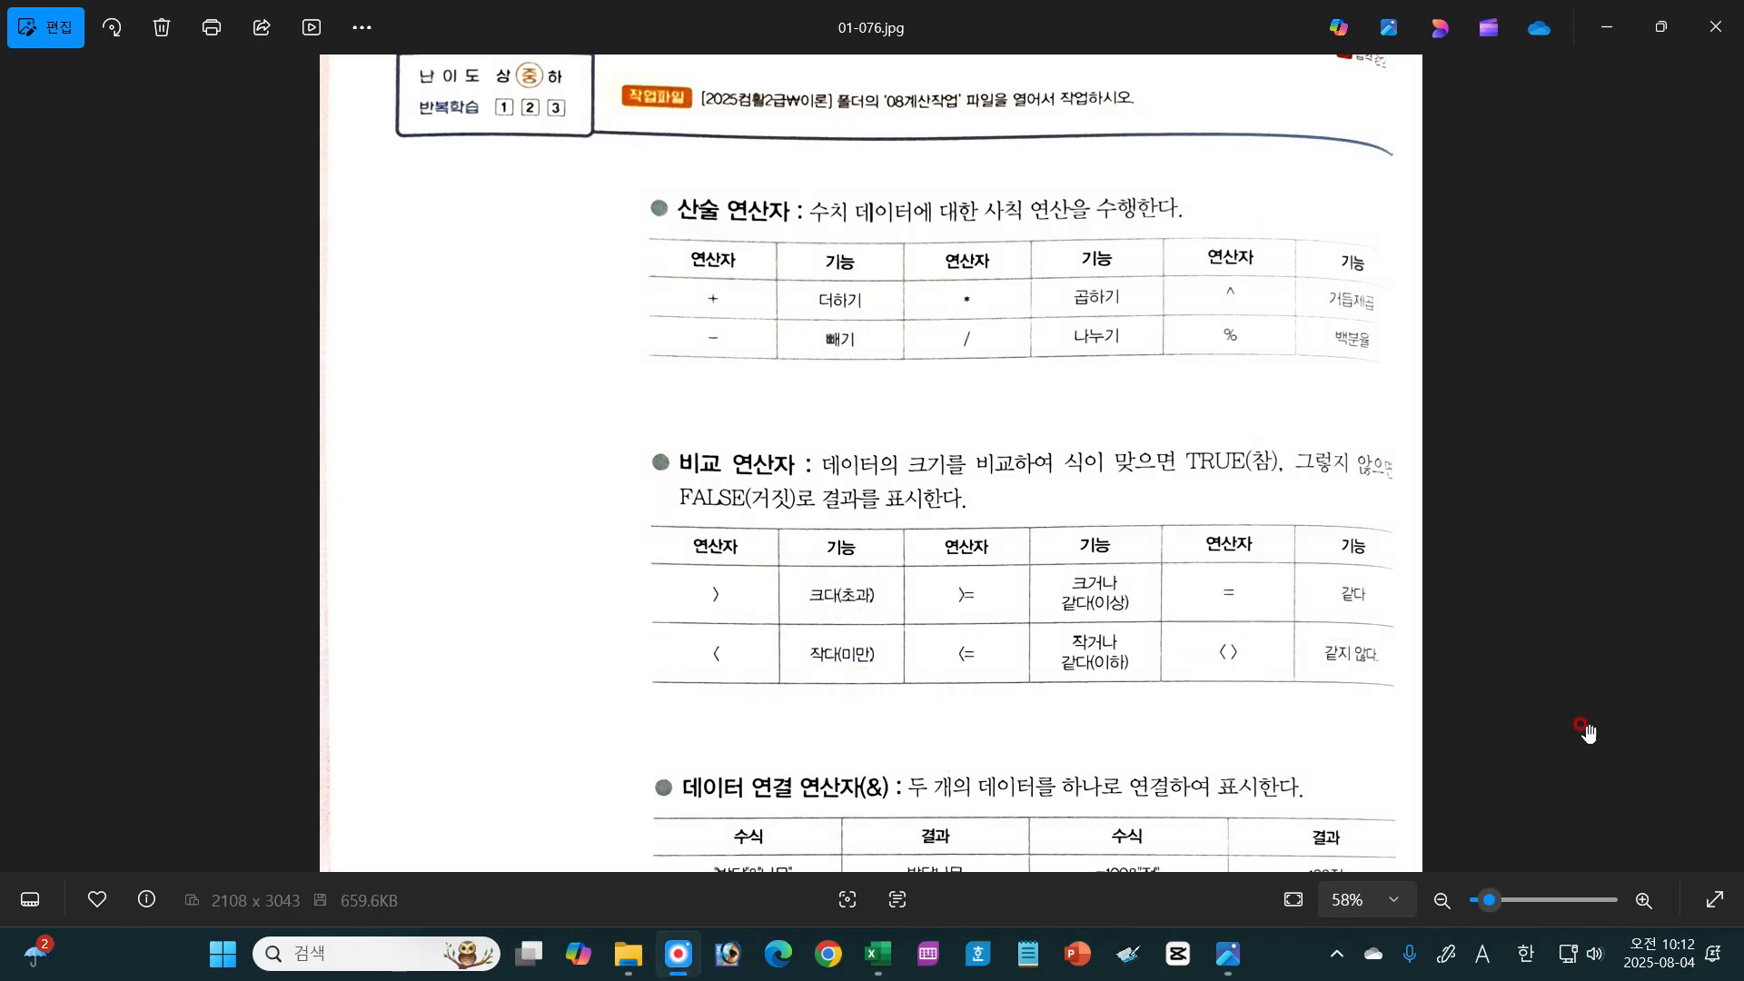
Step: Write AND above the data concatenation section, mark its & operator, and underline 박달 and 나무 in the example formula
{"action": "left_click_drag", "start_coordinate": [1310, 730], "coordinate": [1310, 409]}
{"action": "left_click_drag", "start_coordinate": [811, 636], "coordinate": [815, 564]}
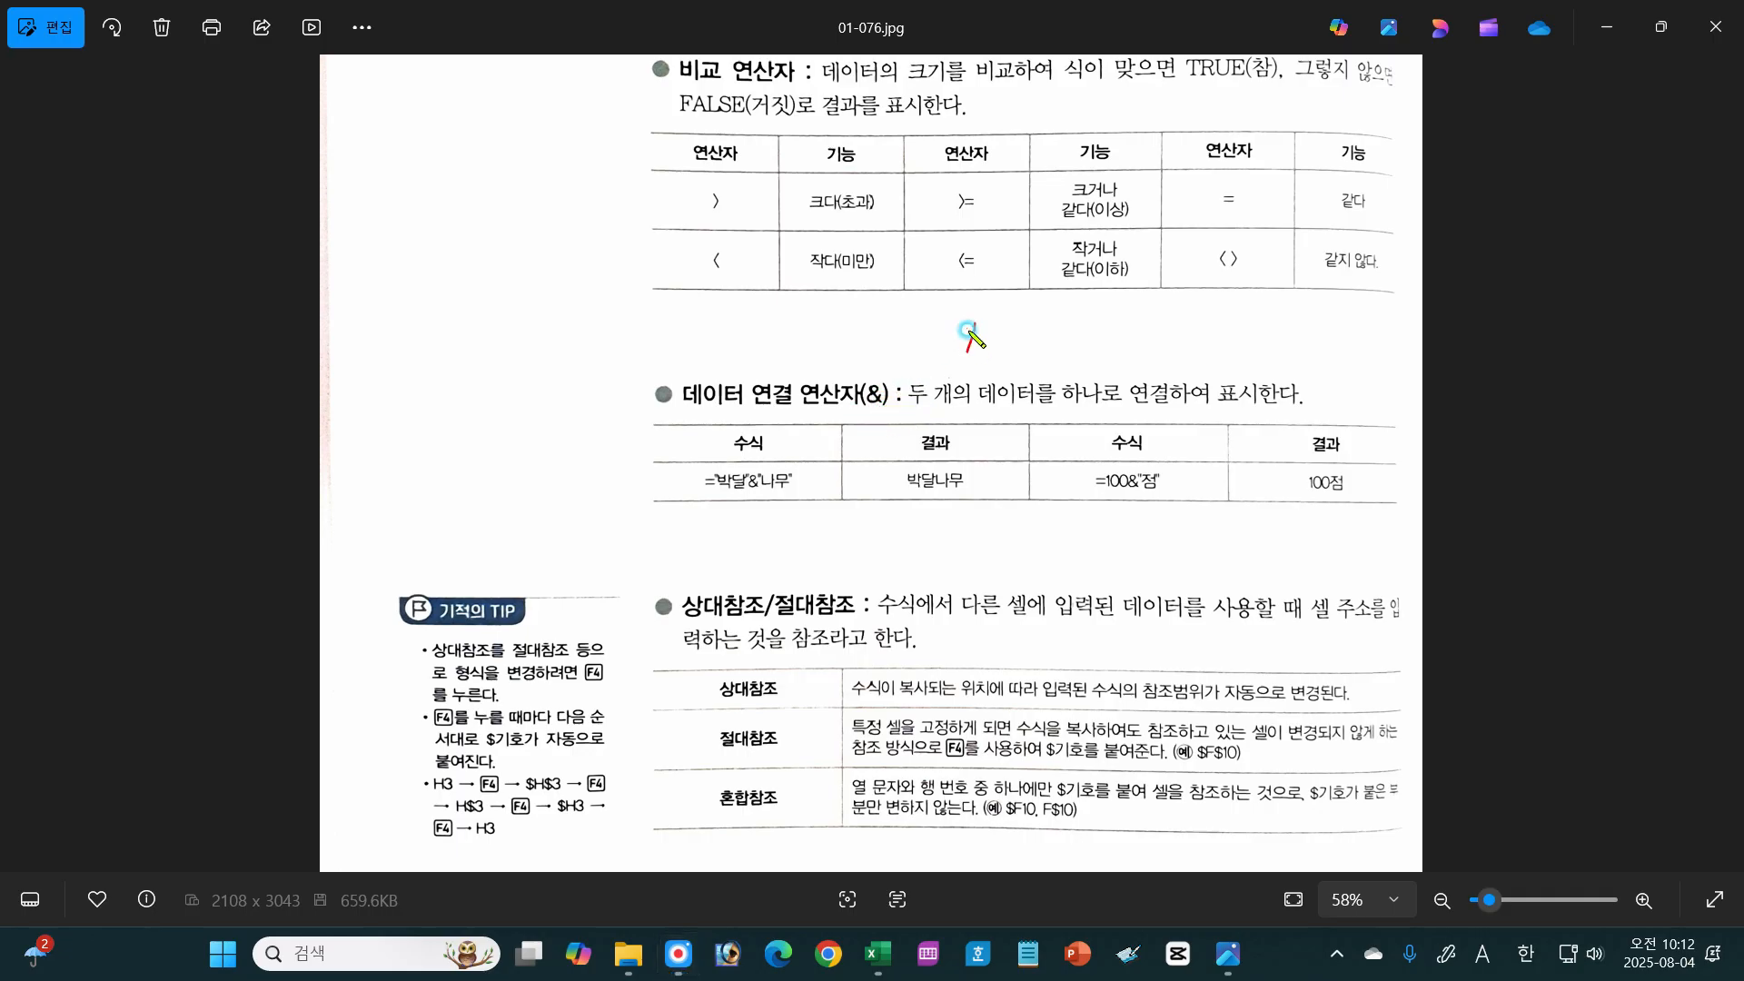
{"action": "mouse_move", "coordinate": [966, 327]}
{"action": "left_mouse_down"}
{"action": "mouse_move", "coordinate": [1007, 327]}
{"action": "mouse_move", "coordinate": [1008, 353]}
{"action": "left_mouse_up"}
{"action": "mouse_move", "coordinate": [879, 401]}
{"action": "left_mouse_down"}
{"action": "mouse_move", "coordinate": [867, 389]}
{"action": "mouse_move", "coordinate": [885, 409]}
{"action": "left_mouse_up"}
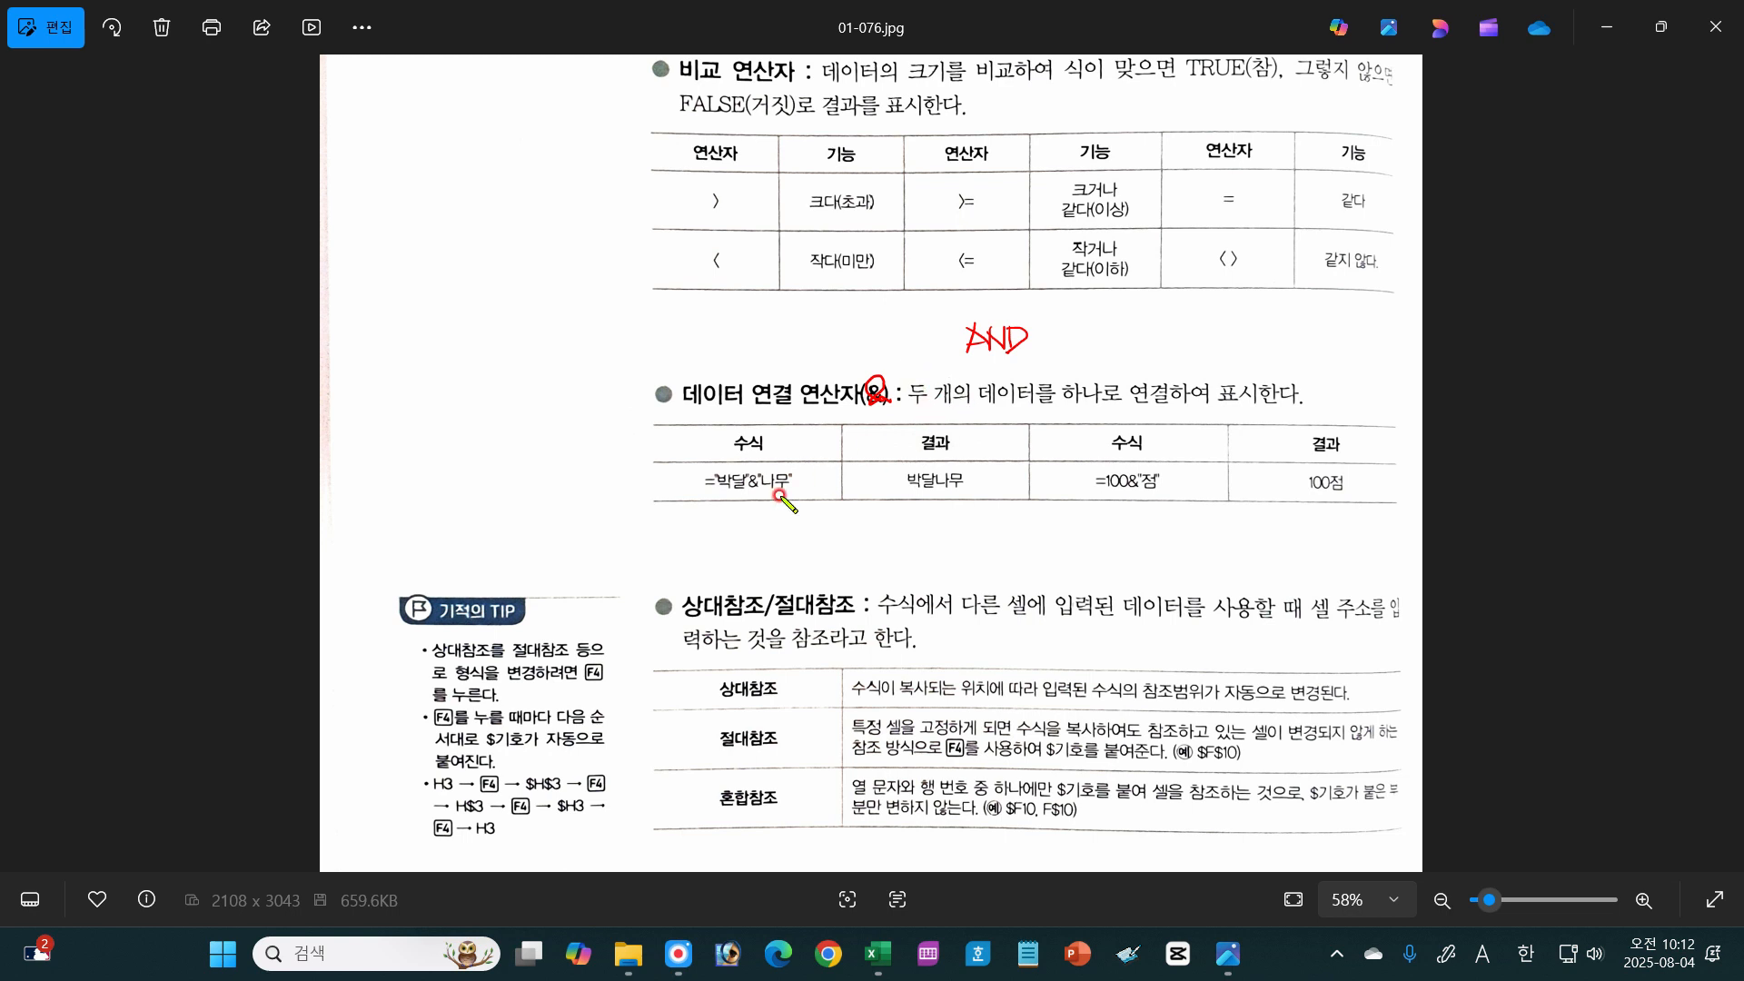
{"action": "left_click_drag", "start_coordinate": [725, 495], "coordinate": [787, 495]}
Step: Handwrite the examples =수식&"원" and =Rank()&"위" below the concatenation table, underlining 수식 and Rank()
{"action": "left_click_drag", "start_coordinate": [920, 546], "coordinate": [938, 545]}
{"action": "left_click_drag", "start_coordinate": [920, 555], "coordinate": [958, 551]}
{"action": "left_click_drag", "start_coordinate": [961, 543], "coordinate": [1001, 548]}
{"action": "left_click_drag", "start_coordinate": [994, 549], "coordinate": [1067, 535]}
{"action": "left_click_drag", "start_coordinate": [1080, 530], "coordinate": [1080, 532]}
{"action": "mouse_move", "coordinate": [1065, 542]}
{"action": "left_mouse_down"}
{"action": "mouse_move", "coordinate": [1096, 541]}
{"action": "mouse_move", "coordinate": [1085, 552]}
{"action": "left_mouse_up"}
{"action": "left_click_drag", "start_coordinate": [1088, 547], "coordinate": [1108, 548]}
{"action": "mouse_move", "coordinate": [1094, 547]}
{"action": "left_mouse_down"}
{"action": "mouse_move", "coordinate": [1114, 554]}
{"action": "mouse_move", "coordinate": [1117, 535]}
{"action": "left_mouse_up"}
{"action": "left_click_drag", "start_coordinate": [1123, 528], "coordinate": [1121, 536]}
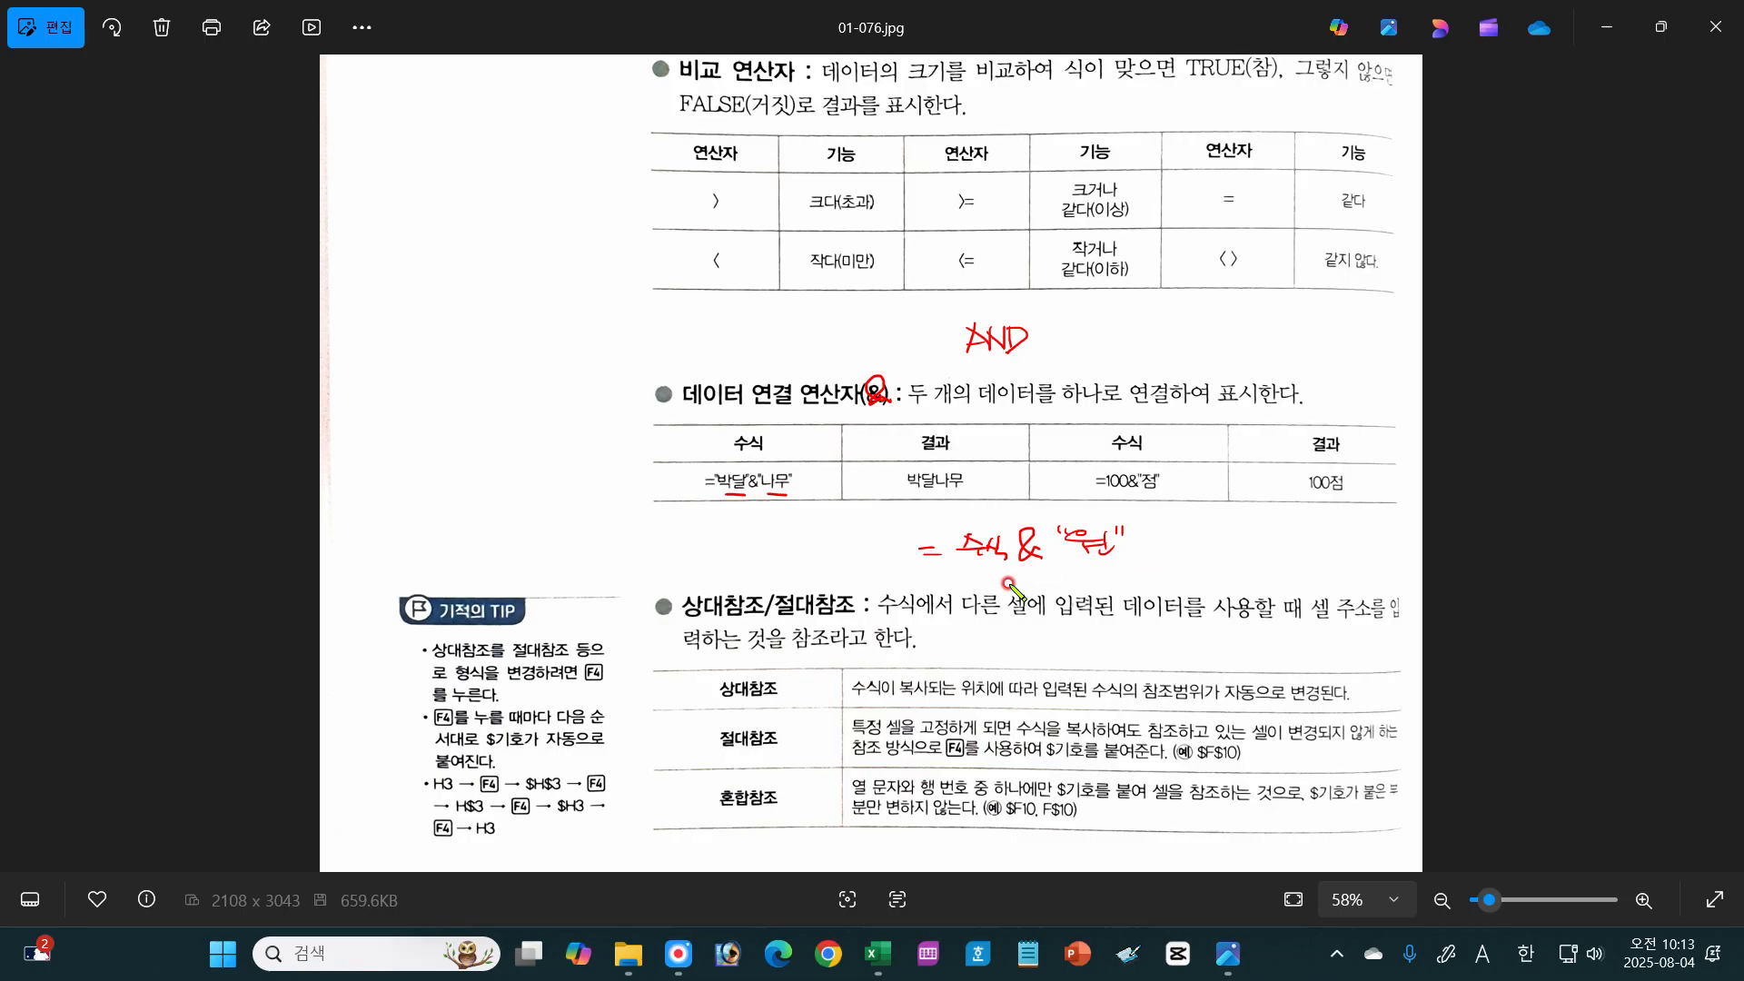
{"action": "left_click_drag", "start_coordinate": [961, 570], "coordinate": [1004, 571]}
{"action": "mouse_move", "coordinate": [1187, 549]}
{"action": "left_mouse_down"}
{"action": "mouse_move", "coordinate": [1365, 532]}
{"action": "mouse_move", "coordinate": [1373, 549]}
{"action": "mouse_move", "coordinate": [1397, 528]}
{"action": "left_mouse_up"}
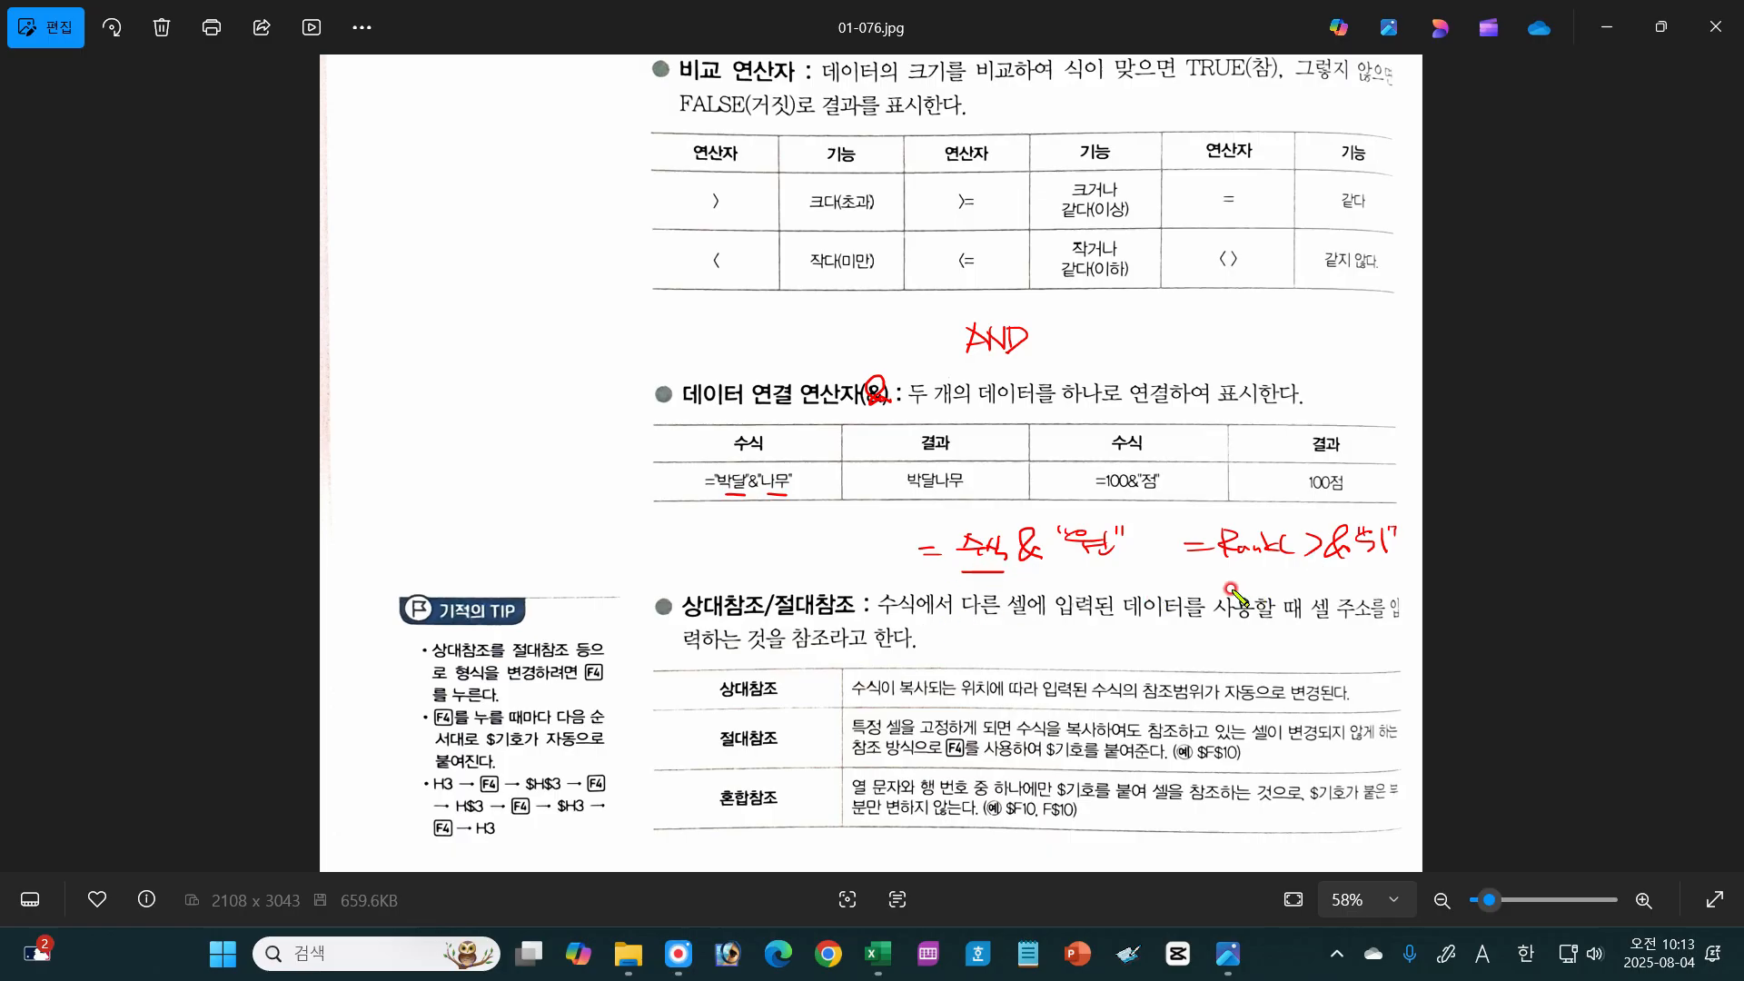
{"action": "left_click_drag", "start_coordinate": [1208, 564], "coordinate": [1314, 565]}
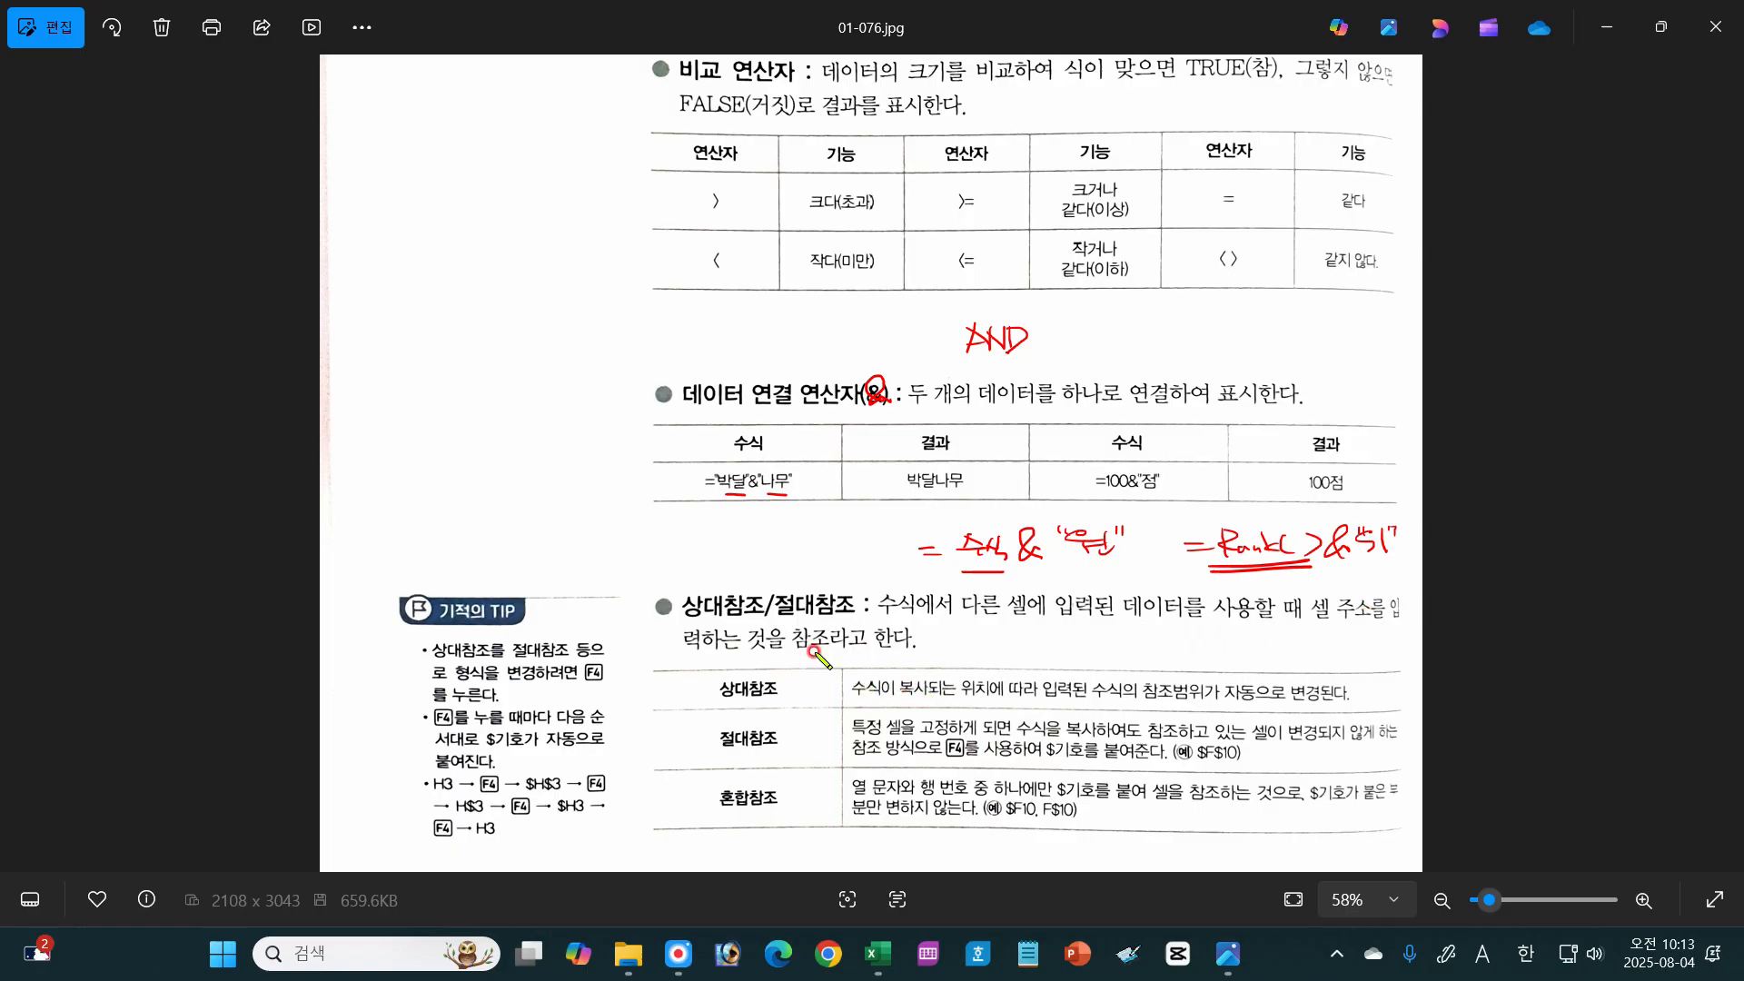
Step: Circle 상대 and 절대 in the reference heading and mark 상대참조, 절대참조 and 혼합참조 in the table
{"action": "mouse_move", "coordinate": [714, 621]}
{"action": "left_mouse_down"}
{"action": "mouse_move", "coordinate": [738, 591]}
{"action": "mouse_move", "coordinate": [820, 586]}
{"action": "left_mouse_up"}
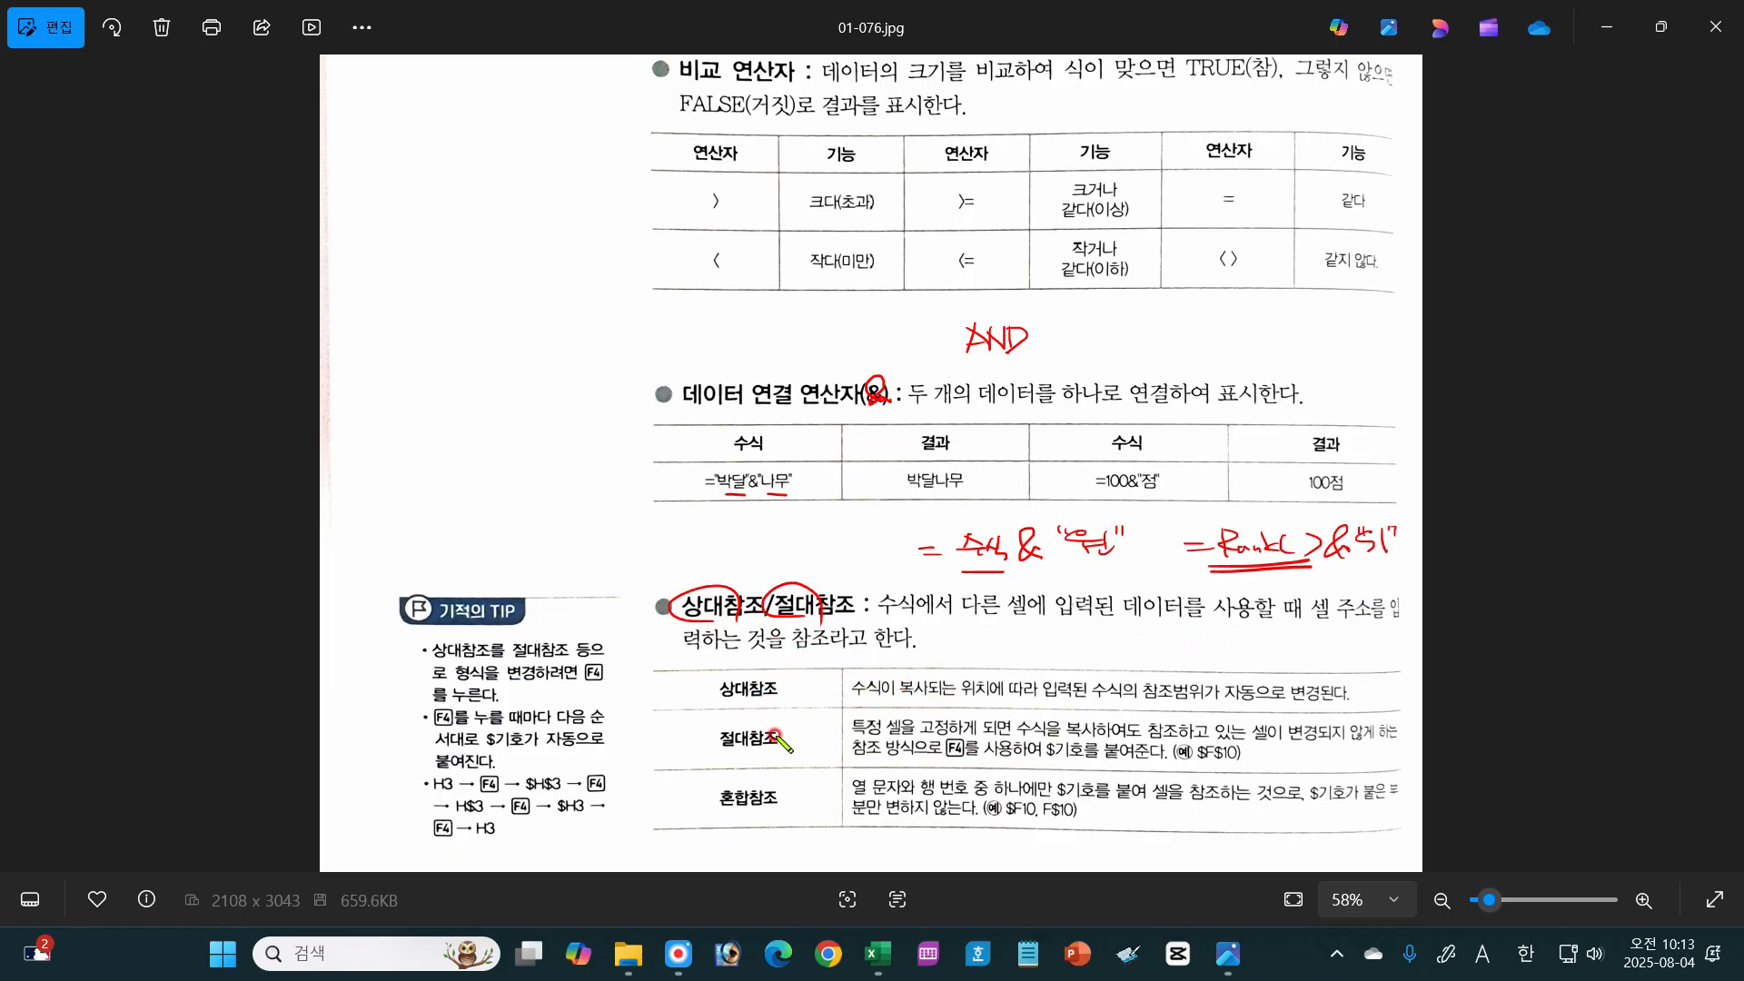
{"action": "left_click_drag", "start_coordinate": [755, 720], "coordinate": [754, 677]}
{"action": "mouse_move", "coordinate": [713, 757]}
{"action": "left_mouse_down"}
{"action": "mouse_move", "coordinate": [751, 760]}
{"action": "mouse_move", "coordinate": [713, 757]}
{"action": "left_mouse_up"}
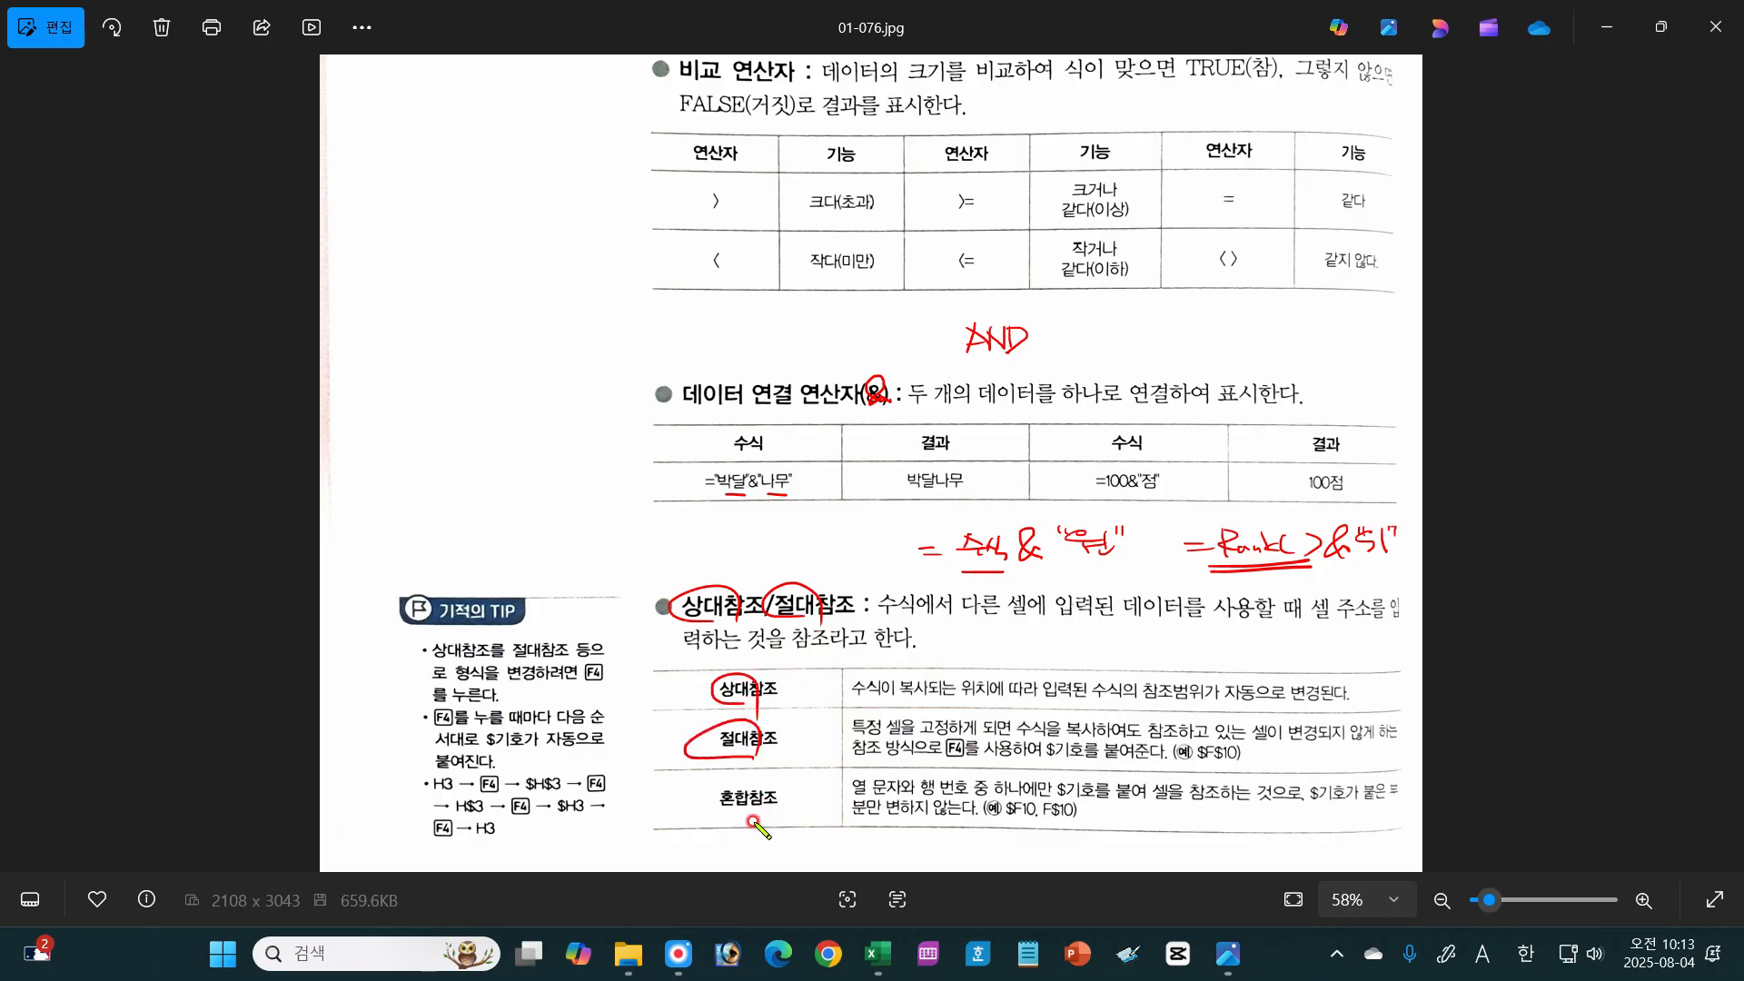
{"action": "left_click_drag", "start_coordinate": [761, 818], "coordinate": [765, 815]}
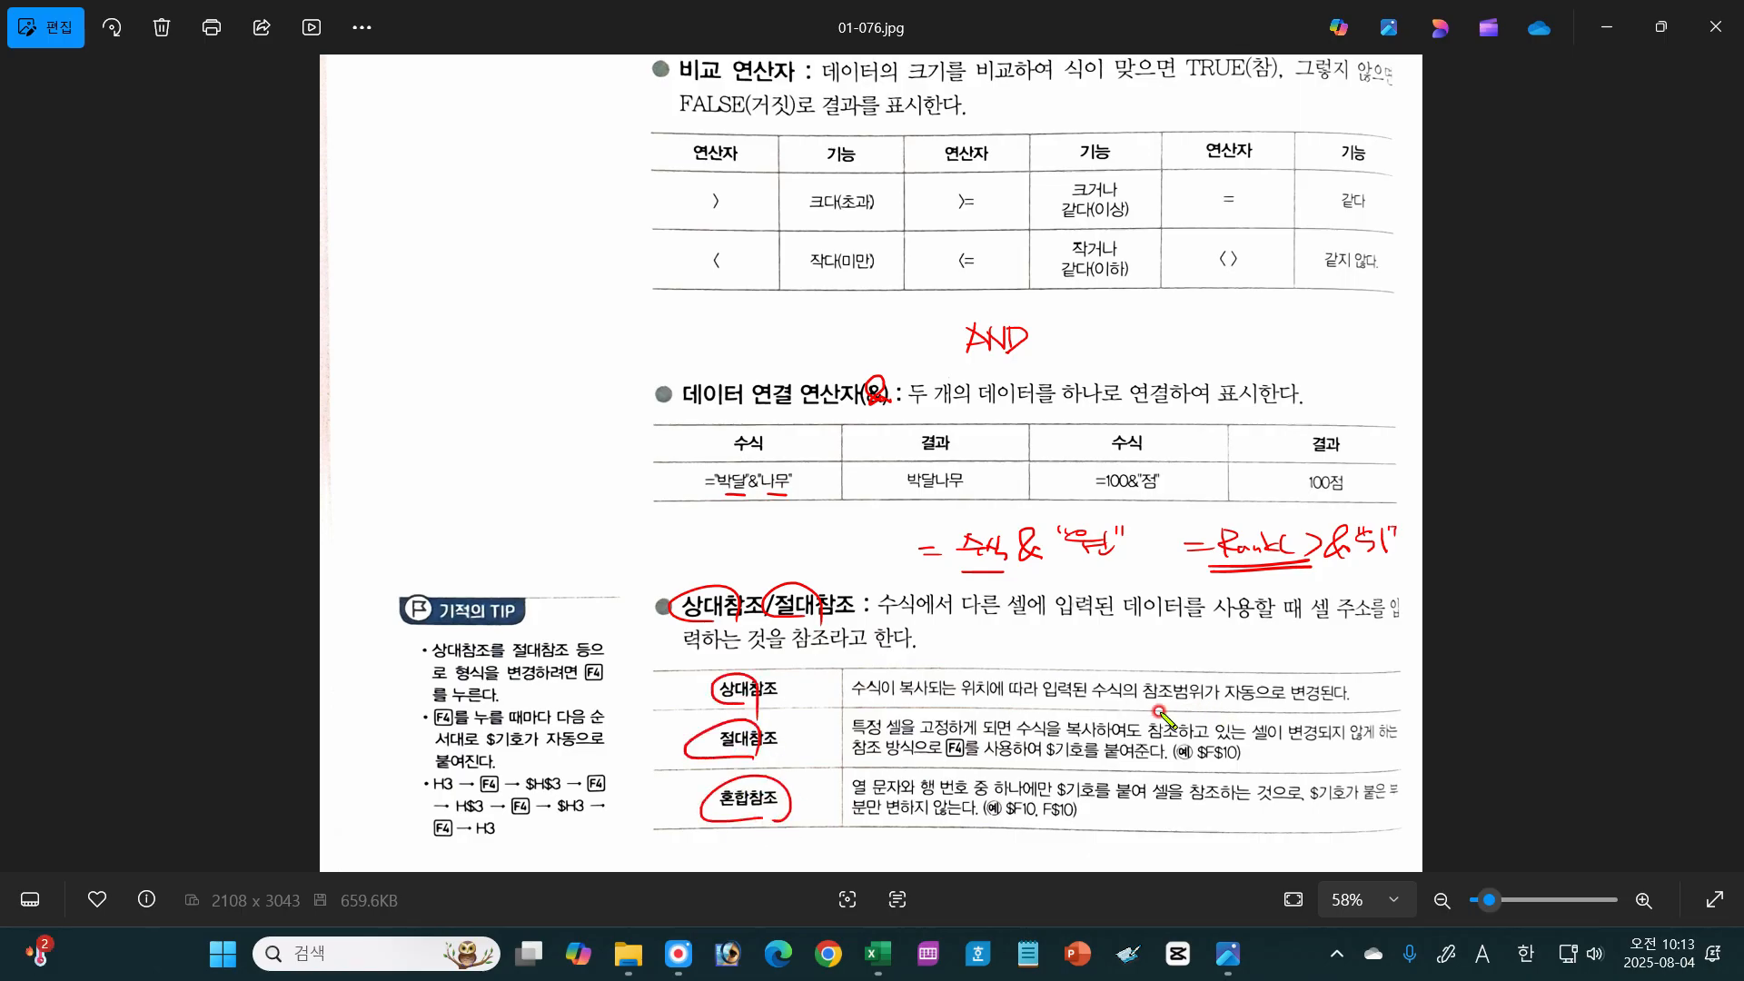
Step: Handwrite the reference forms A1, $A$1, $A1 and A$1 above the reference table, circling A1 and underlining parts of $A$1
{"action": "mouse_move", "coordinate": [947, 670]}
{"action": "left_mouse_down"}
{"action": "mouse_move", "coordinate": [959, 647]}
{"action": "mouse_move", "coordinate": [993, 672]}
{"action": "mouse_move", "coordinate": [945, 673]}
{"action": "left_mouse_up"}
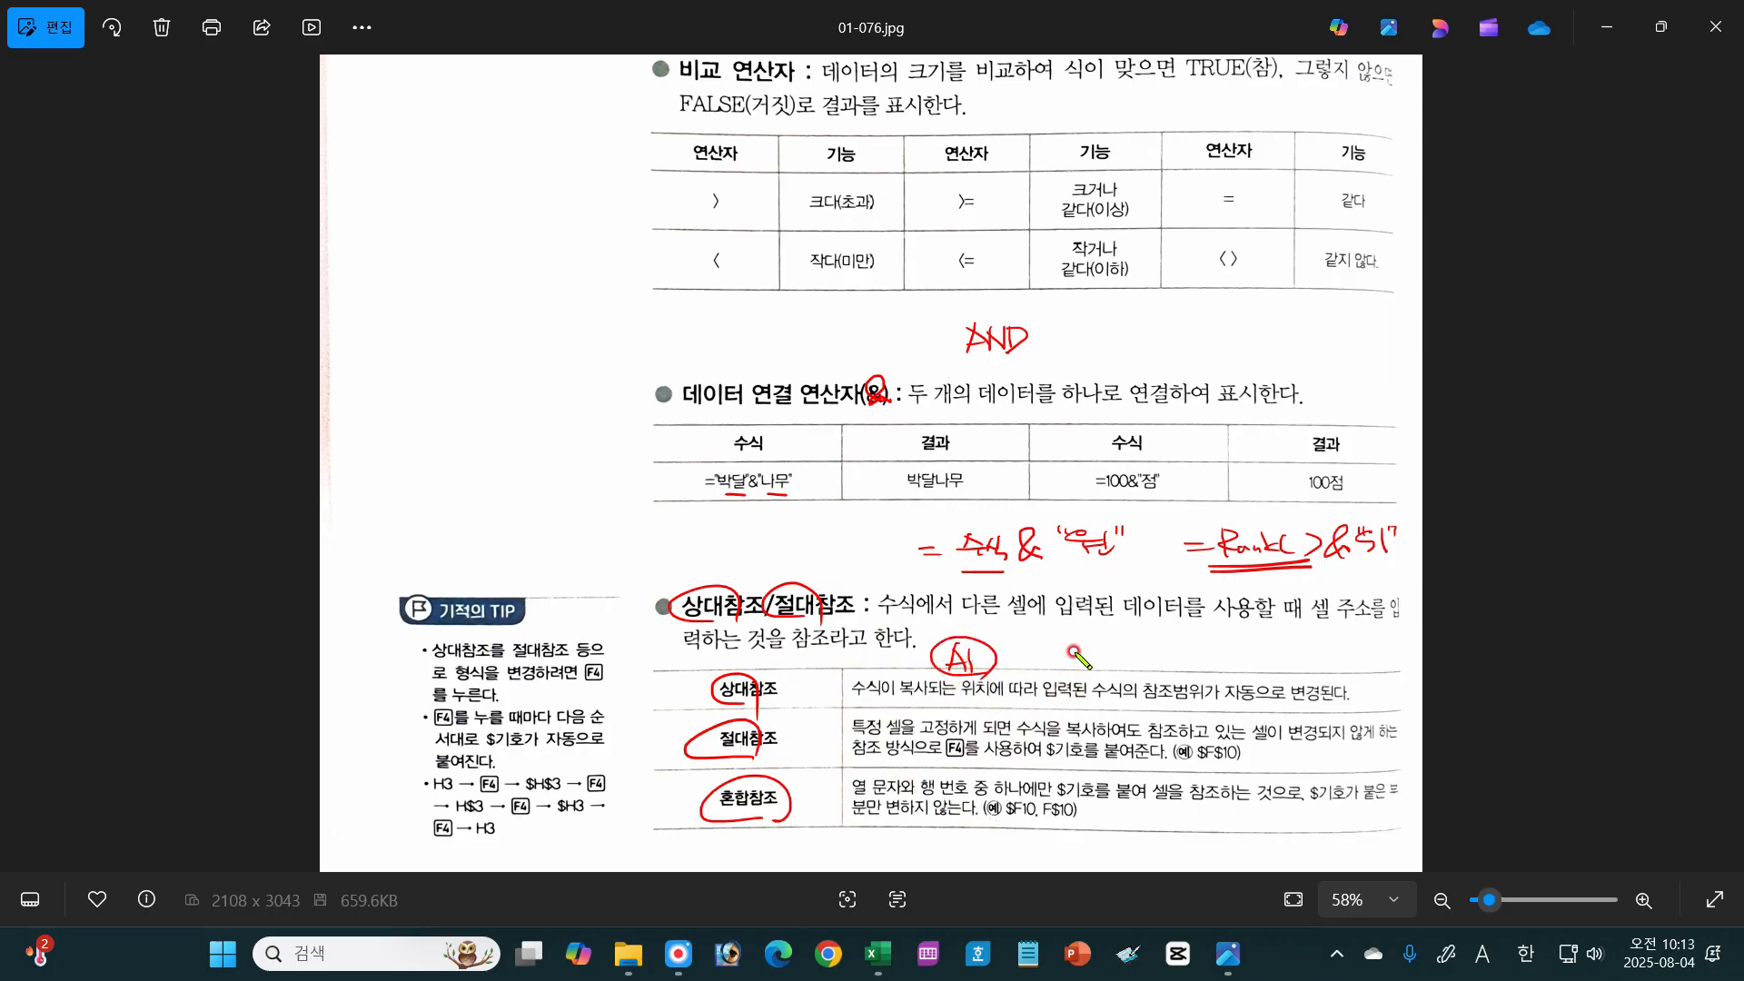
{"action": "left_click_drag", "start_coordinate": [1072, 649], "coordinate": [1135, 656]}
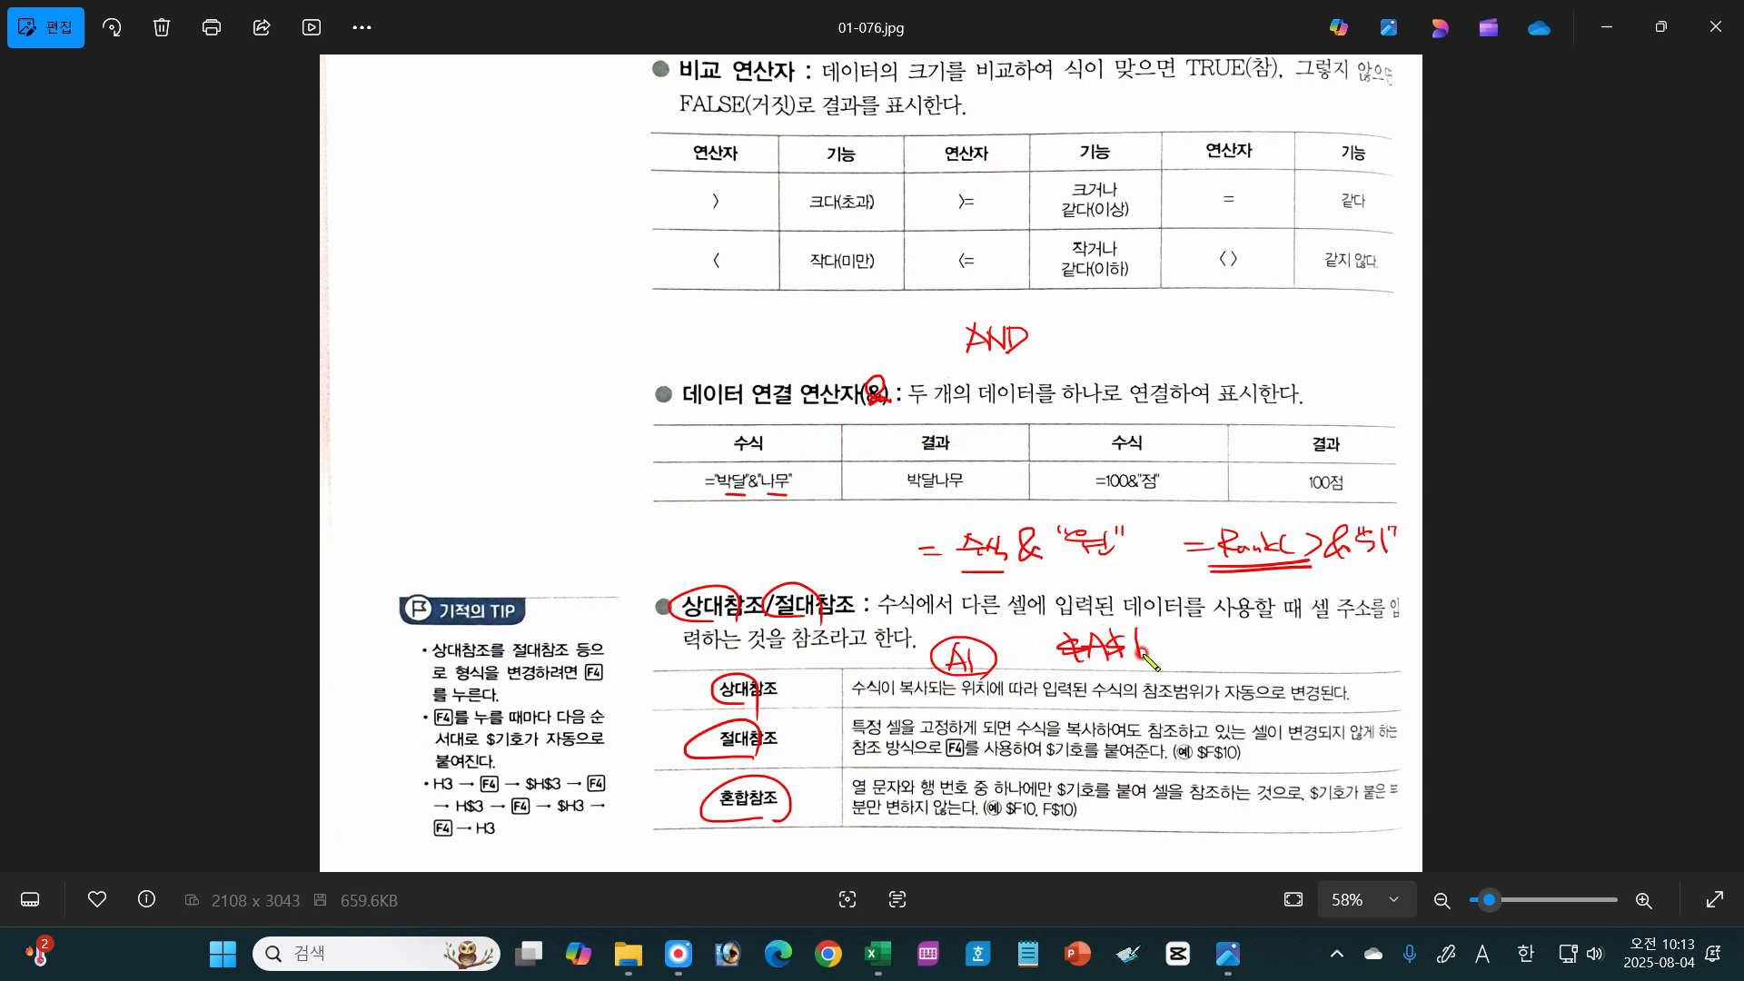
{"action": "left_click_drag", "start_coordinate": [1065, 664], "coordinate": [1140, 662]}
{"action": "mouse_move", "coordinate": [1222, 634]}
{"action": "left_mouse_down"}
{"action": "mouse_move", "coordinate": [1233, 653]}
{"action": "mouse_move", "coordinate": [1252, 636]}
{"action": "mouse_move", "coordinate": [1265, 656]}
{"action": "mouse_move", "coordinate": [1342, 651]}
{"action": "left_mouse_up"}
{"action": "left_click_drag", "start_coordinate": [1321, 644], "coordinate": [1346, 650]}
{"action": "mouse_move", "coordinate": [1352, 628]}
{"action": "left_mouse_down"}
{"action": "mouse_move", "coordinate": [1352, 653]}
{"action": "mouse_move", "coordinate": [1370, 654]}
{"action": "left_mouse_up"}
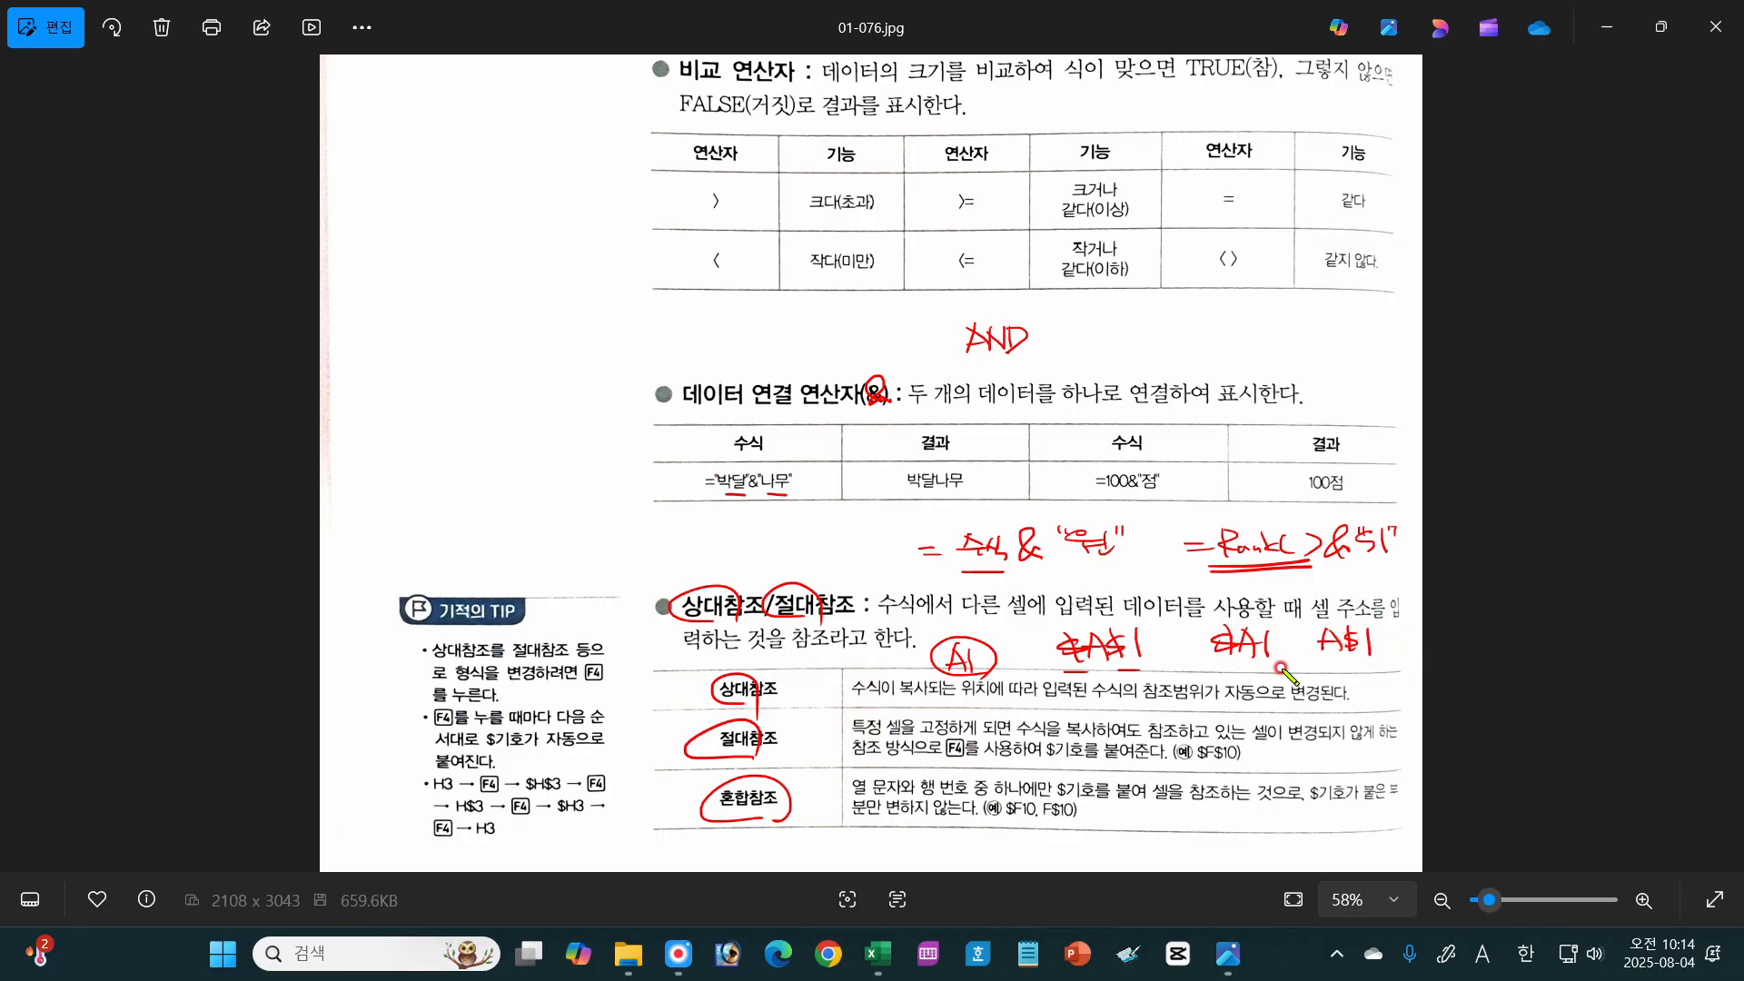
Step: Box the handwritten $A1 with arrows across and down, circle F4 in the tip, and clear all annotations
{"action": "mouse_move", "coordinate": [1214, 666]}
{"action": "left_mouse_down"}
{"action": "mouse_move", "coordinate": [1197, 624]}
{"action": "mouse_move", "coordinate": [1205, 665]}
{"action": "left_mouse_up"}
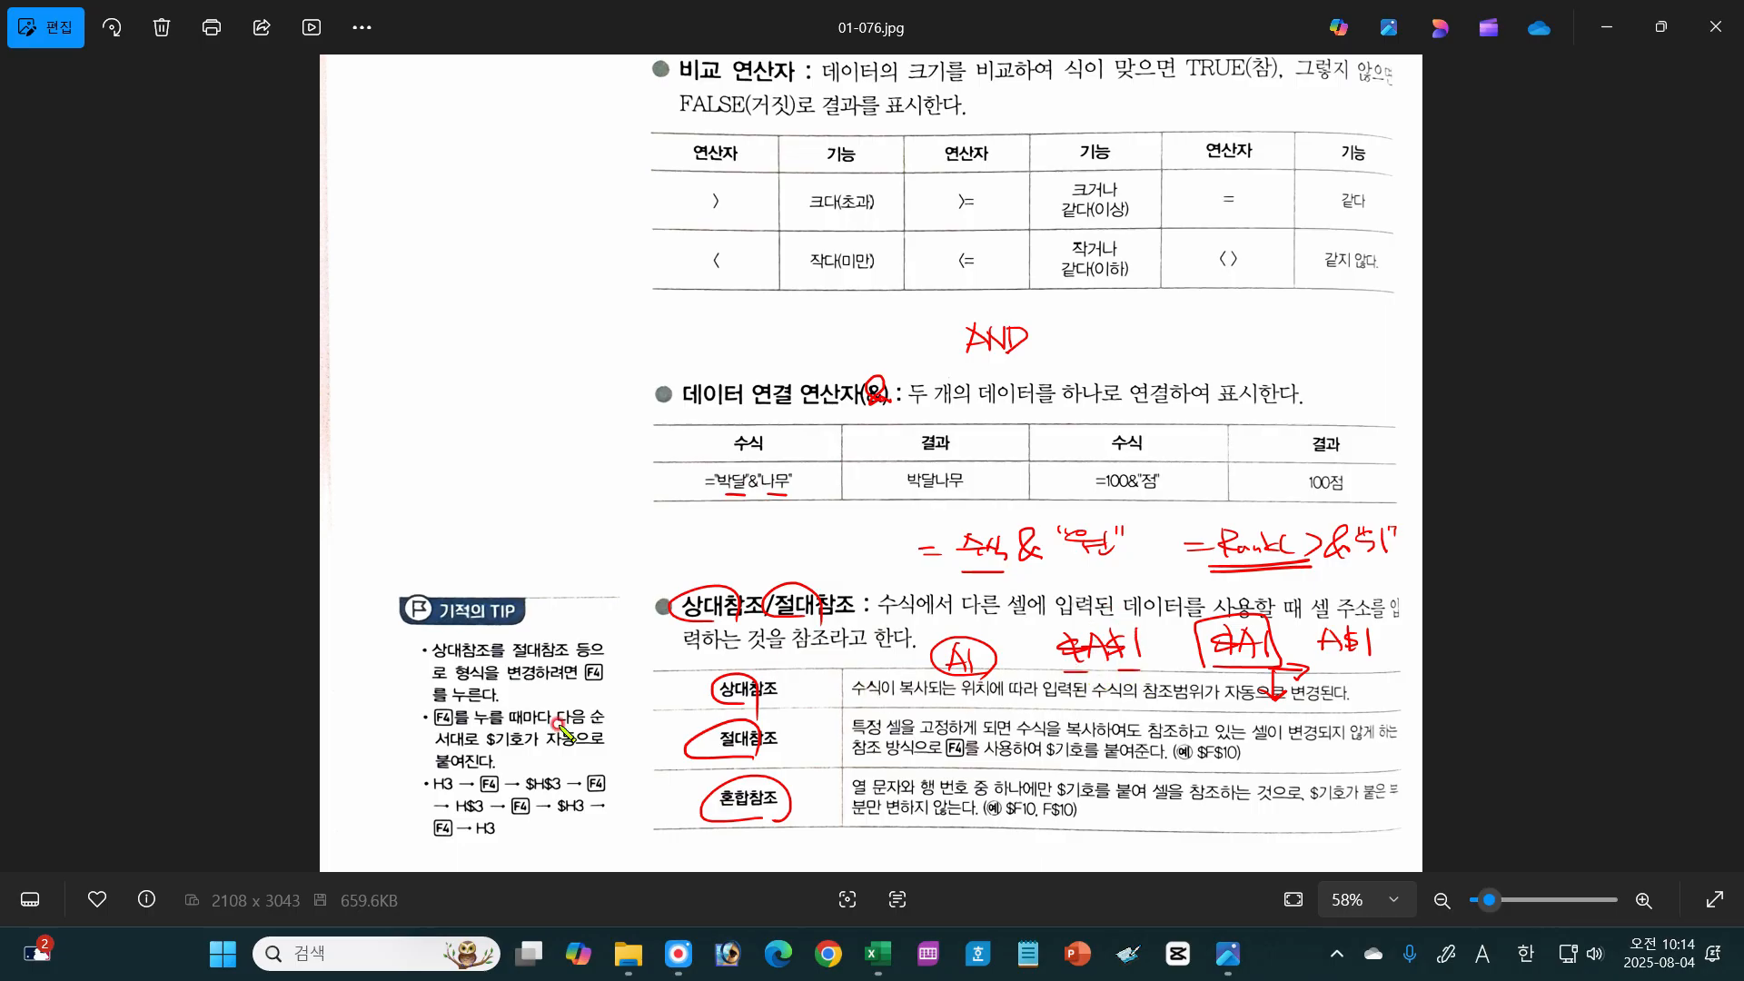
{"action": "left_click_drag", "start_coordinate": [597, 686], "coordinate": [615, 706]}
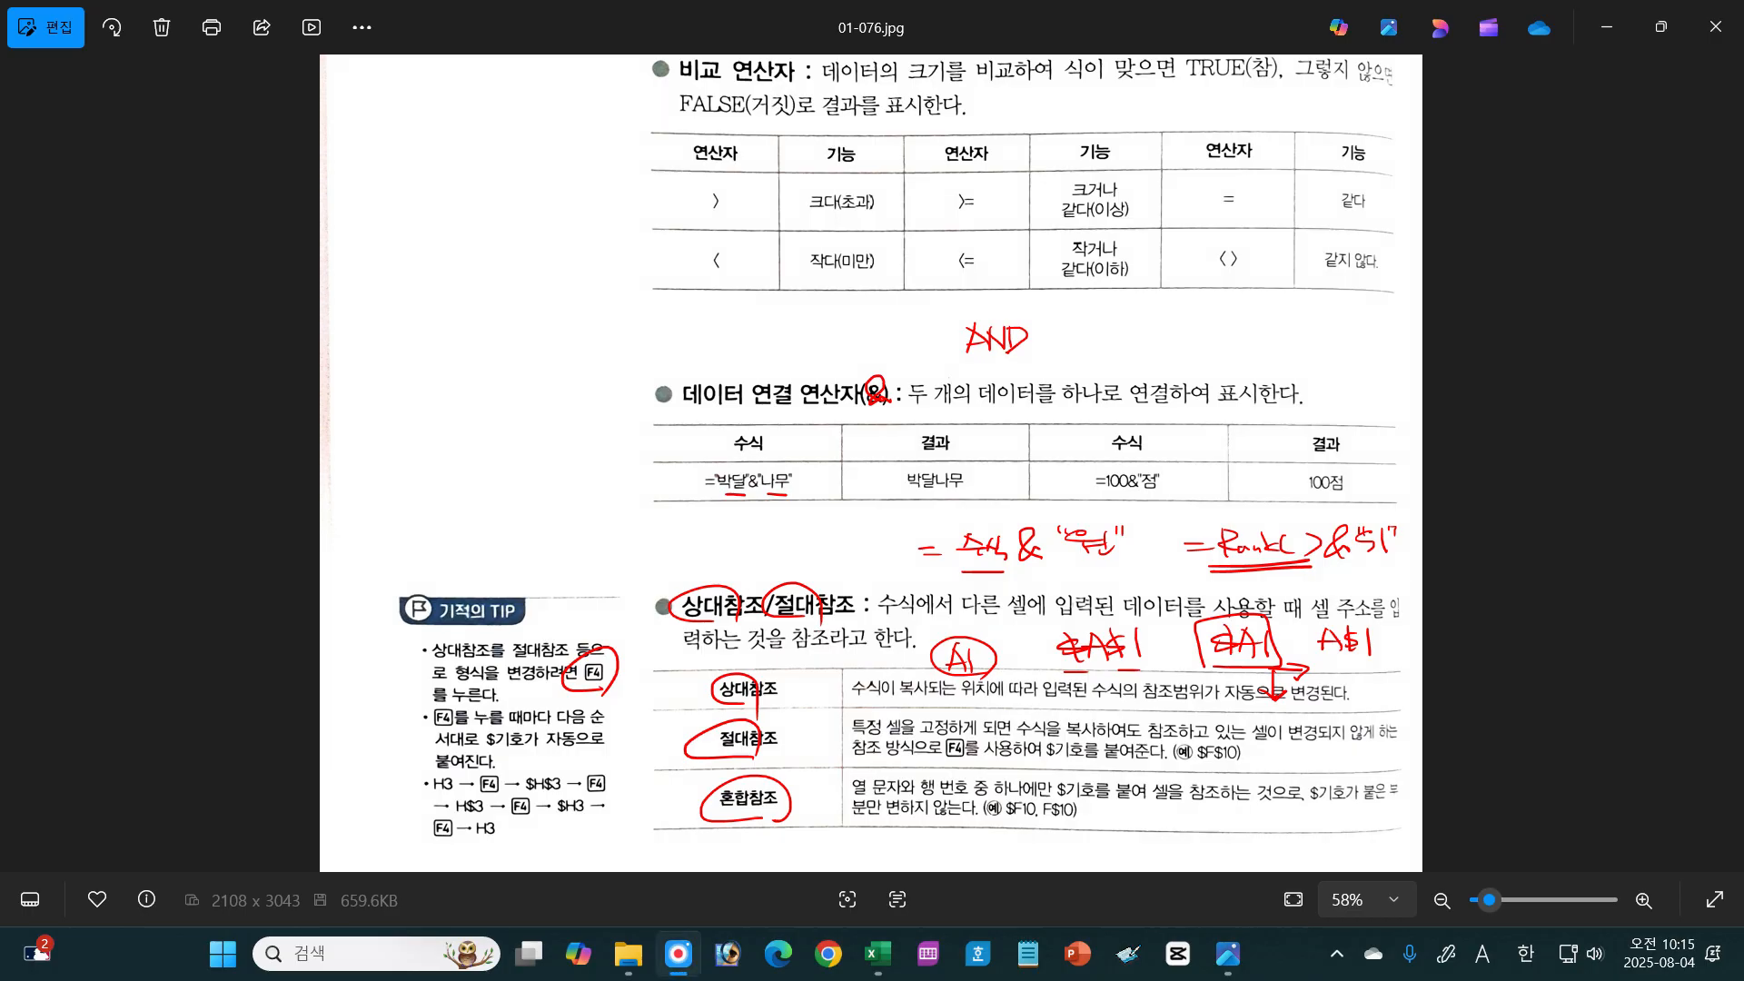
{"action": "key", "text": "Escape"}
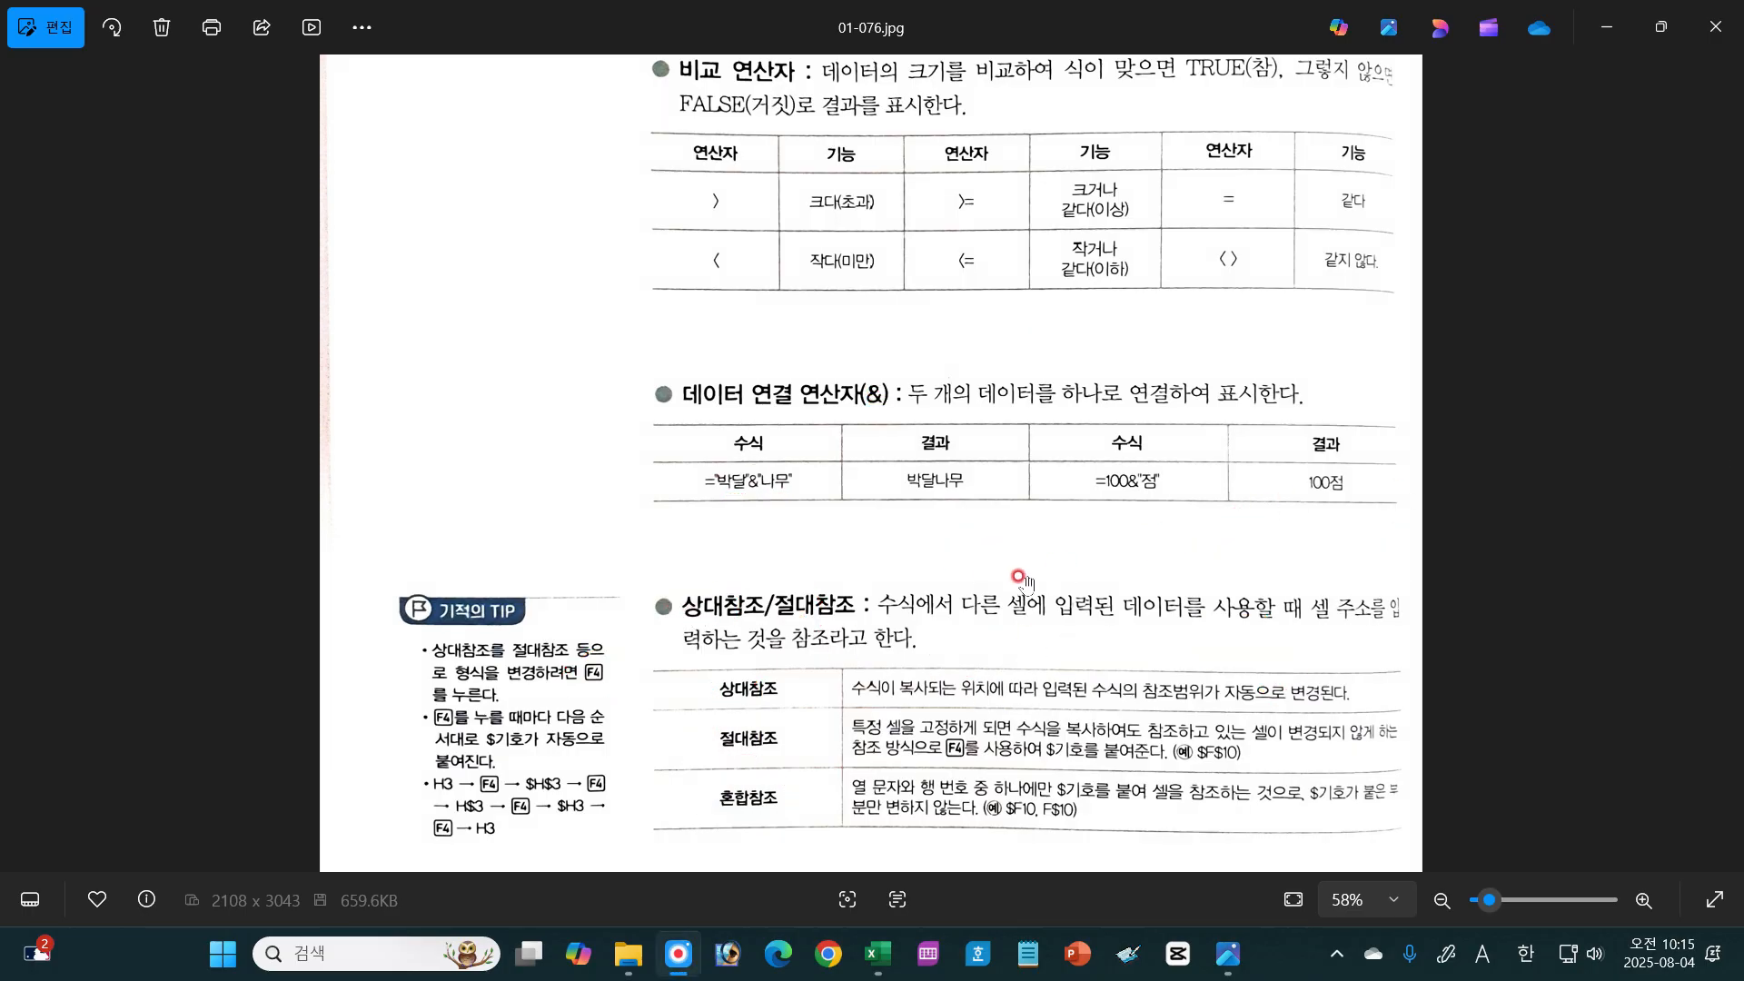
Step: Close 01-076.jpg and open 01-077.jpg from the 2025년 컴활2급실기교재 folder in File Explorer
{"action": "left_click", "coordinate": [1710, 23]}
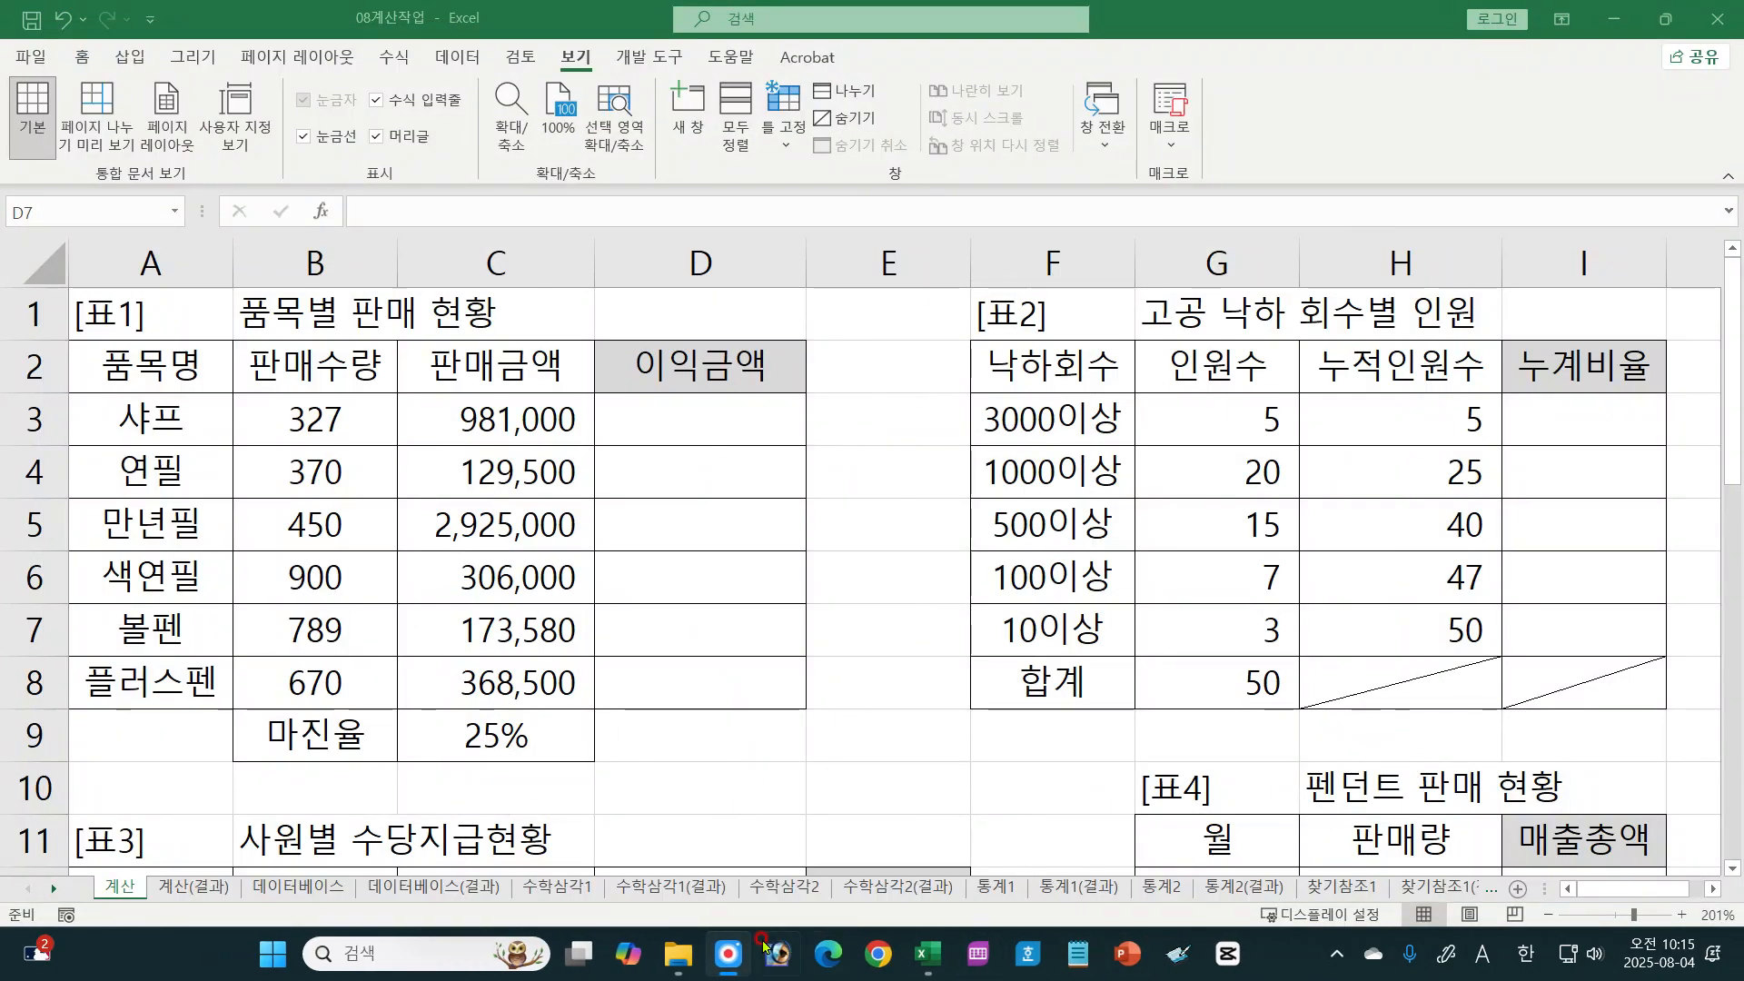
{"action": "mouse_move", "coordinate": [677, 954]}
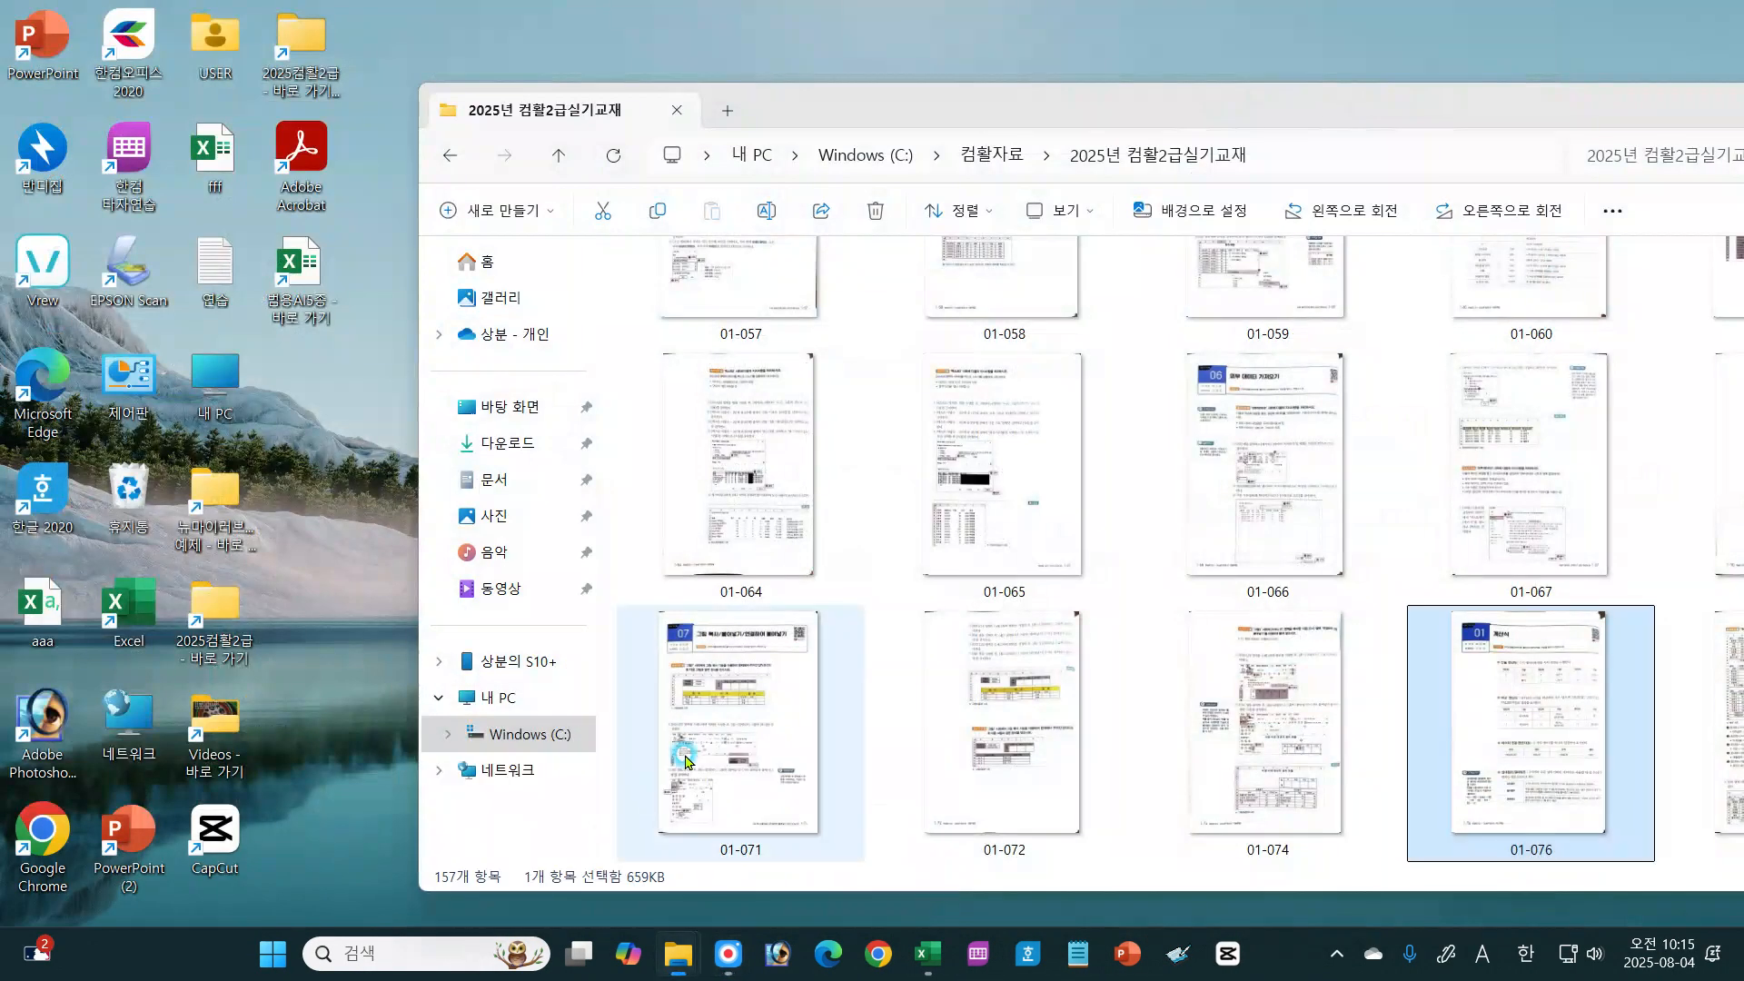
{"action": "left_click", "coordinate": [545, 850]}
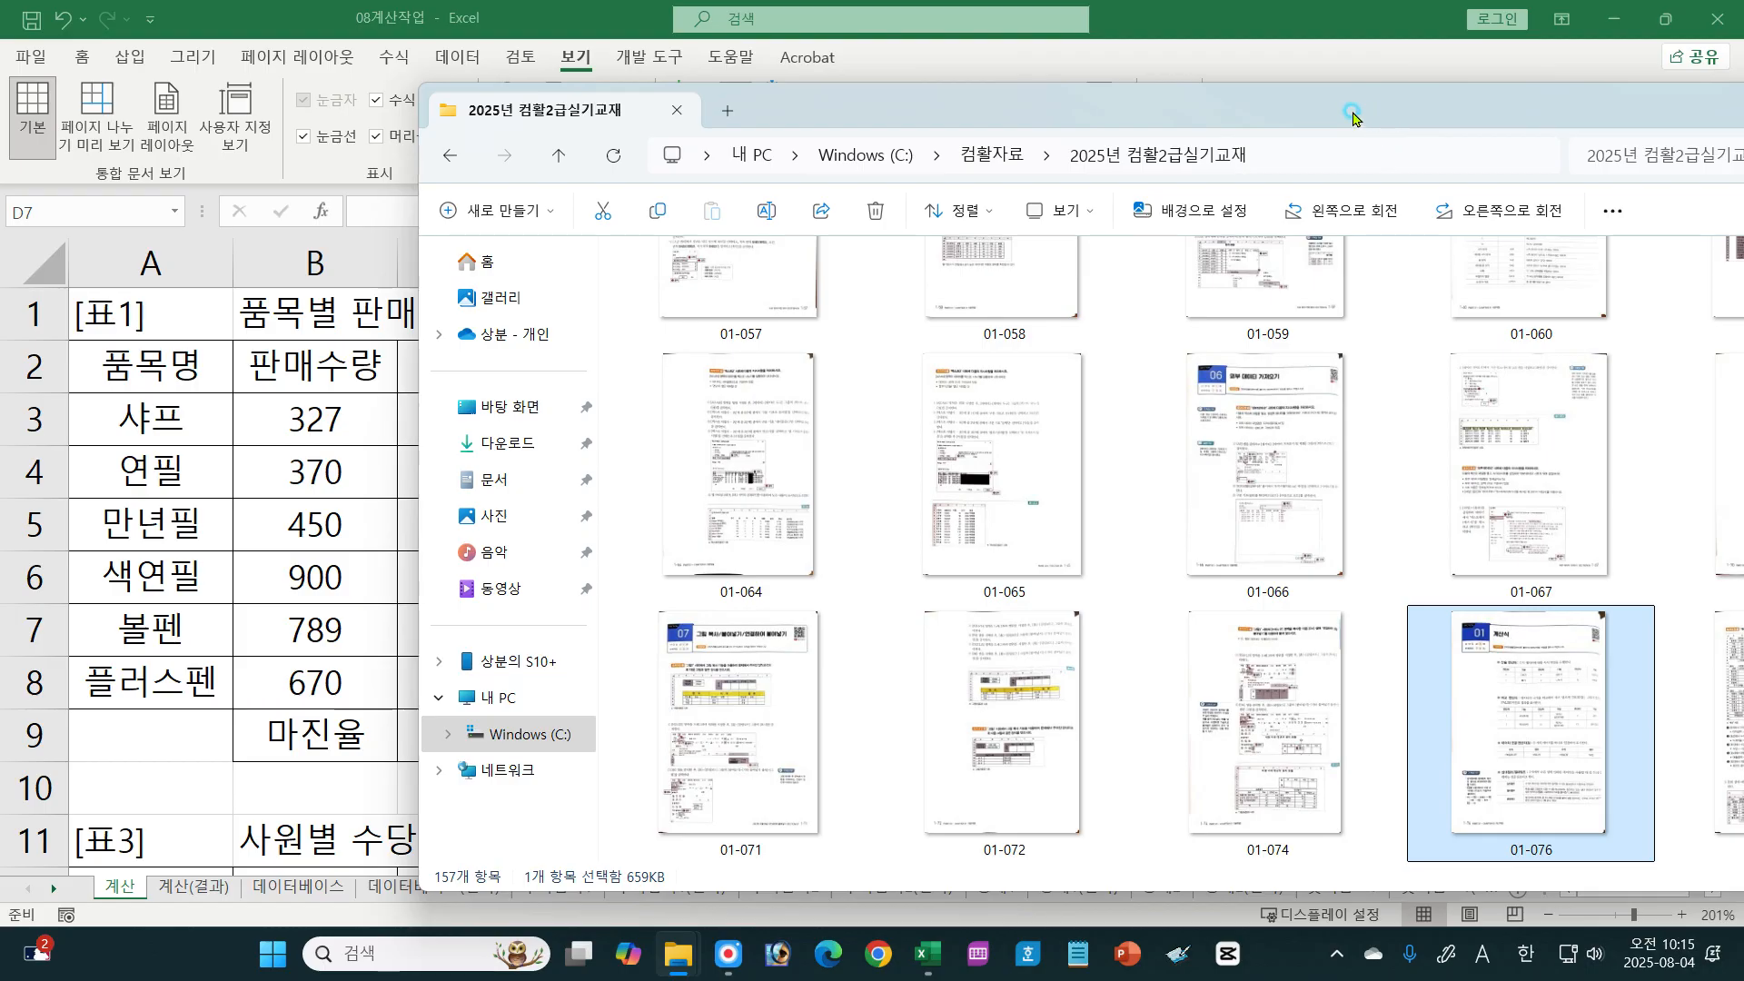
{"action": "left_click_drag", "start_coordinate": [1377, 118], "coordinate": [1059, 27]}
{"action": "double_click", "coordinate": [1446, 636]}
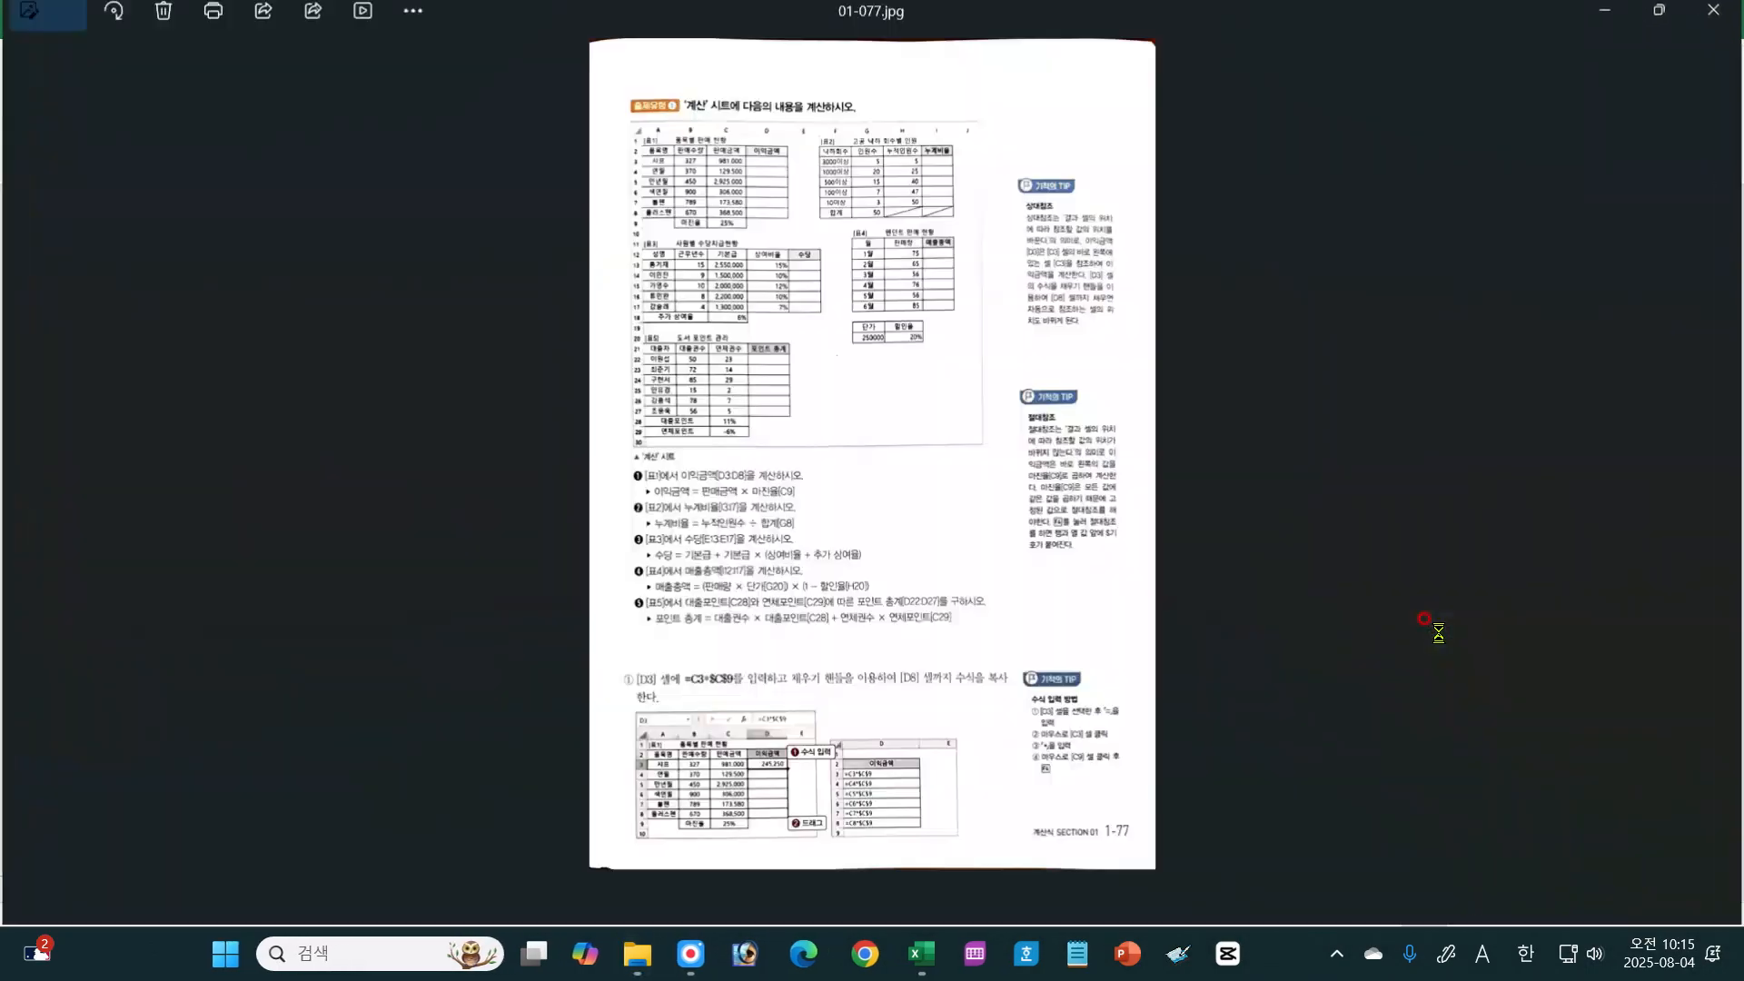
Step: Enlarge the '계산' sheet exercise, then box cell D3 and mark the 이익금액 range down to D8 in [표1]
{"action": "scroll", "coordinate": [960, 516], "scroll_direction": "up", "scroll_amount": 5}
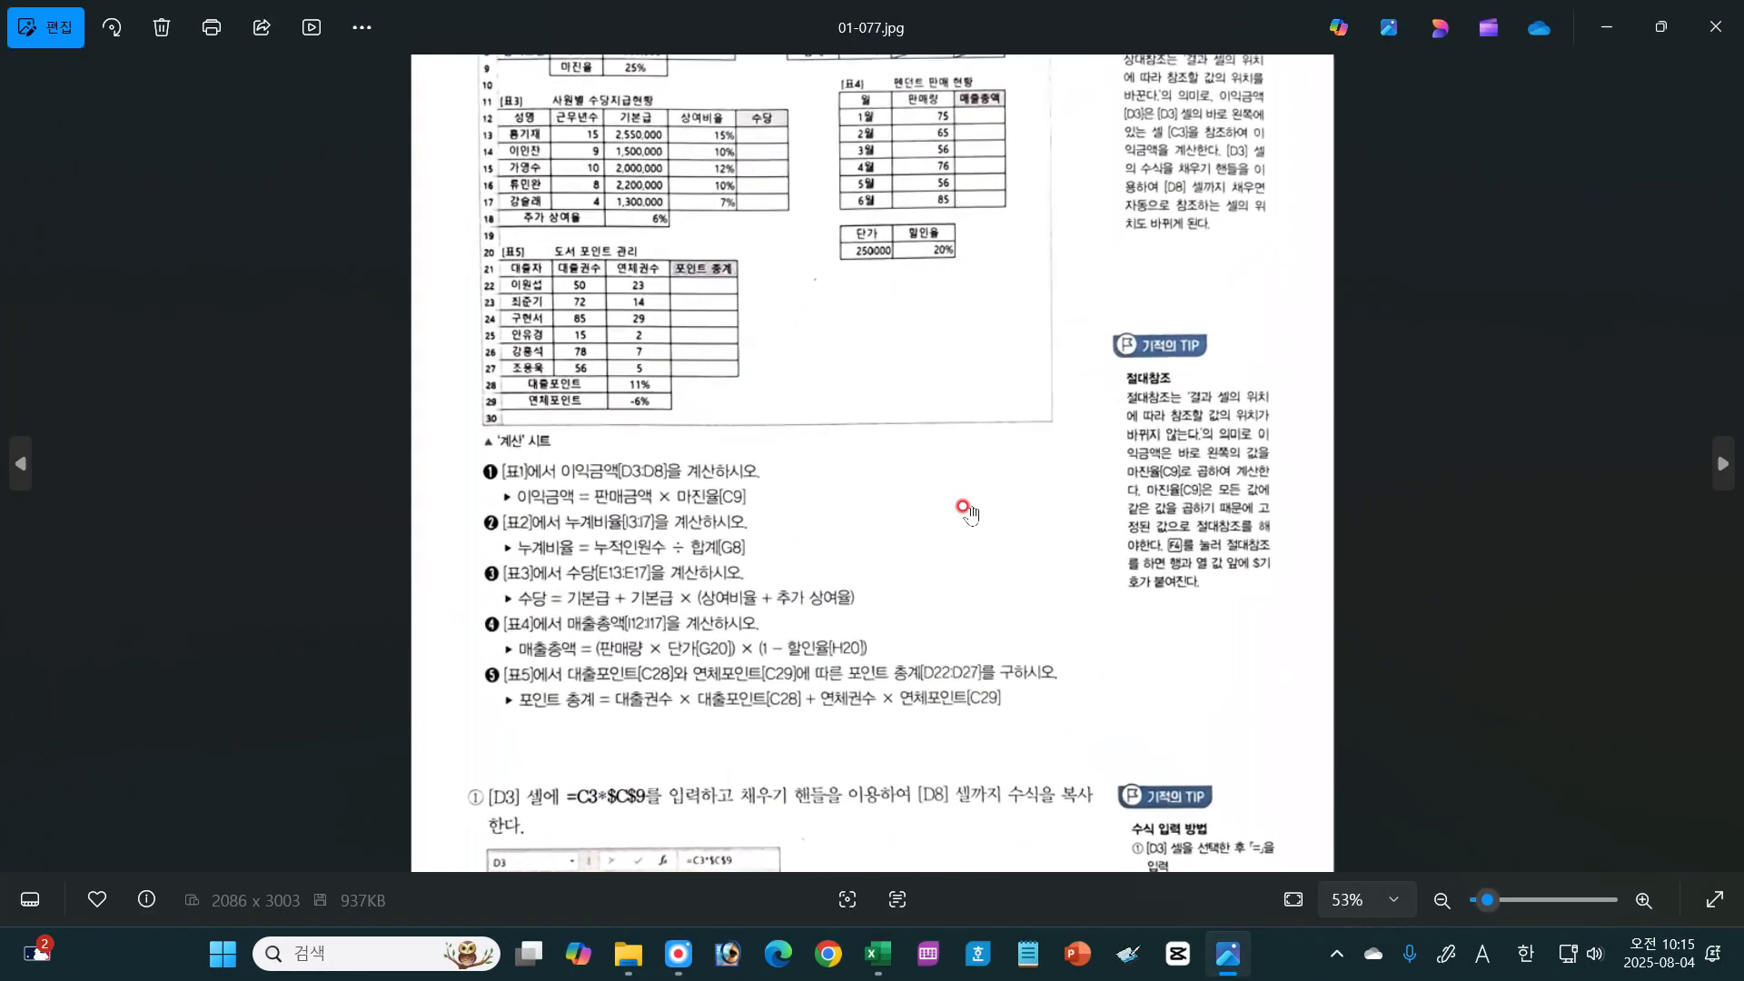
{"action": "left_click_drag", "start_coordinate": [959, 516], "coordinate": [990, 478]}
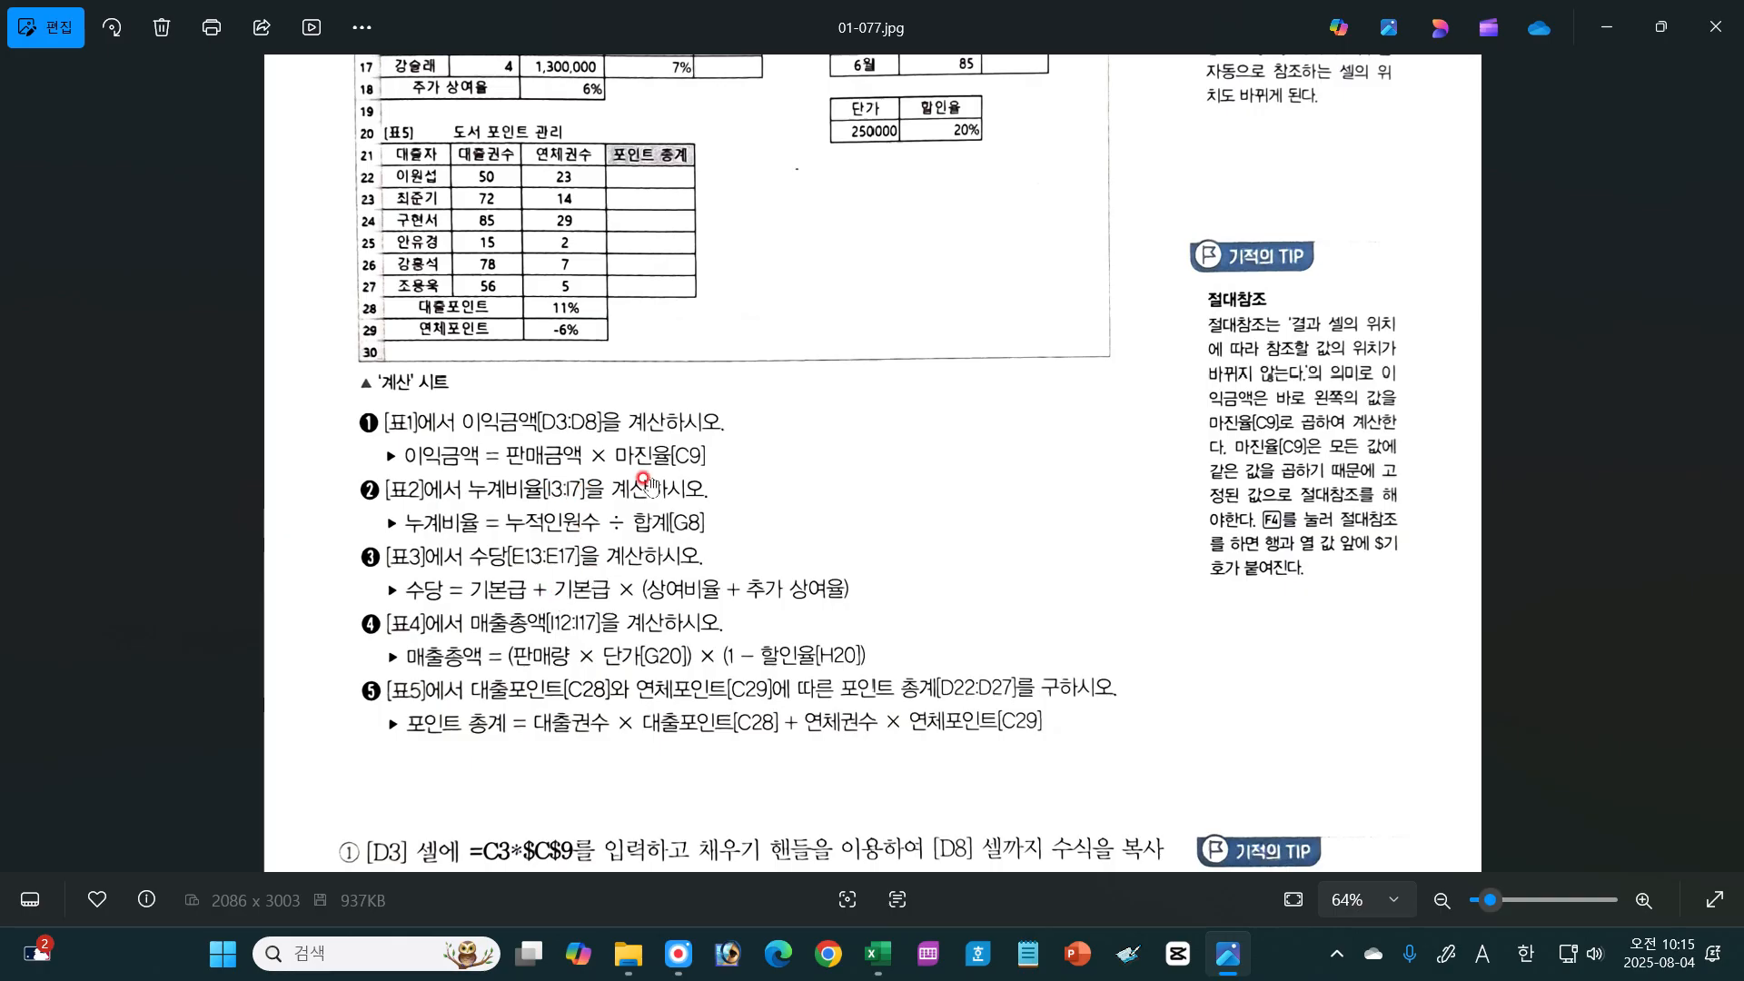
{"action": "scroll", "coordinate": [611, 572], "scroll_direction": "up", "scroll_amount": 3}
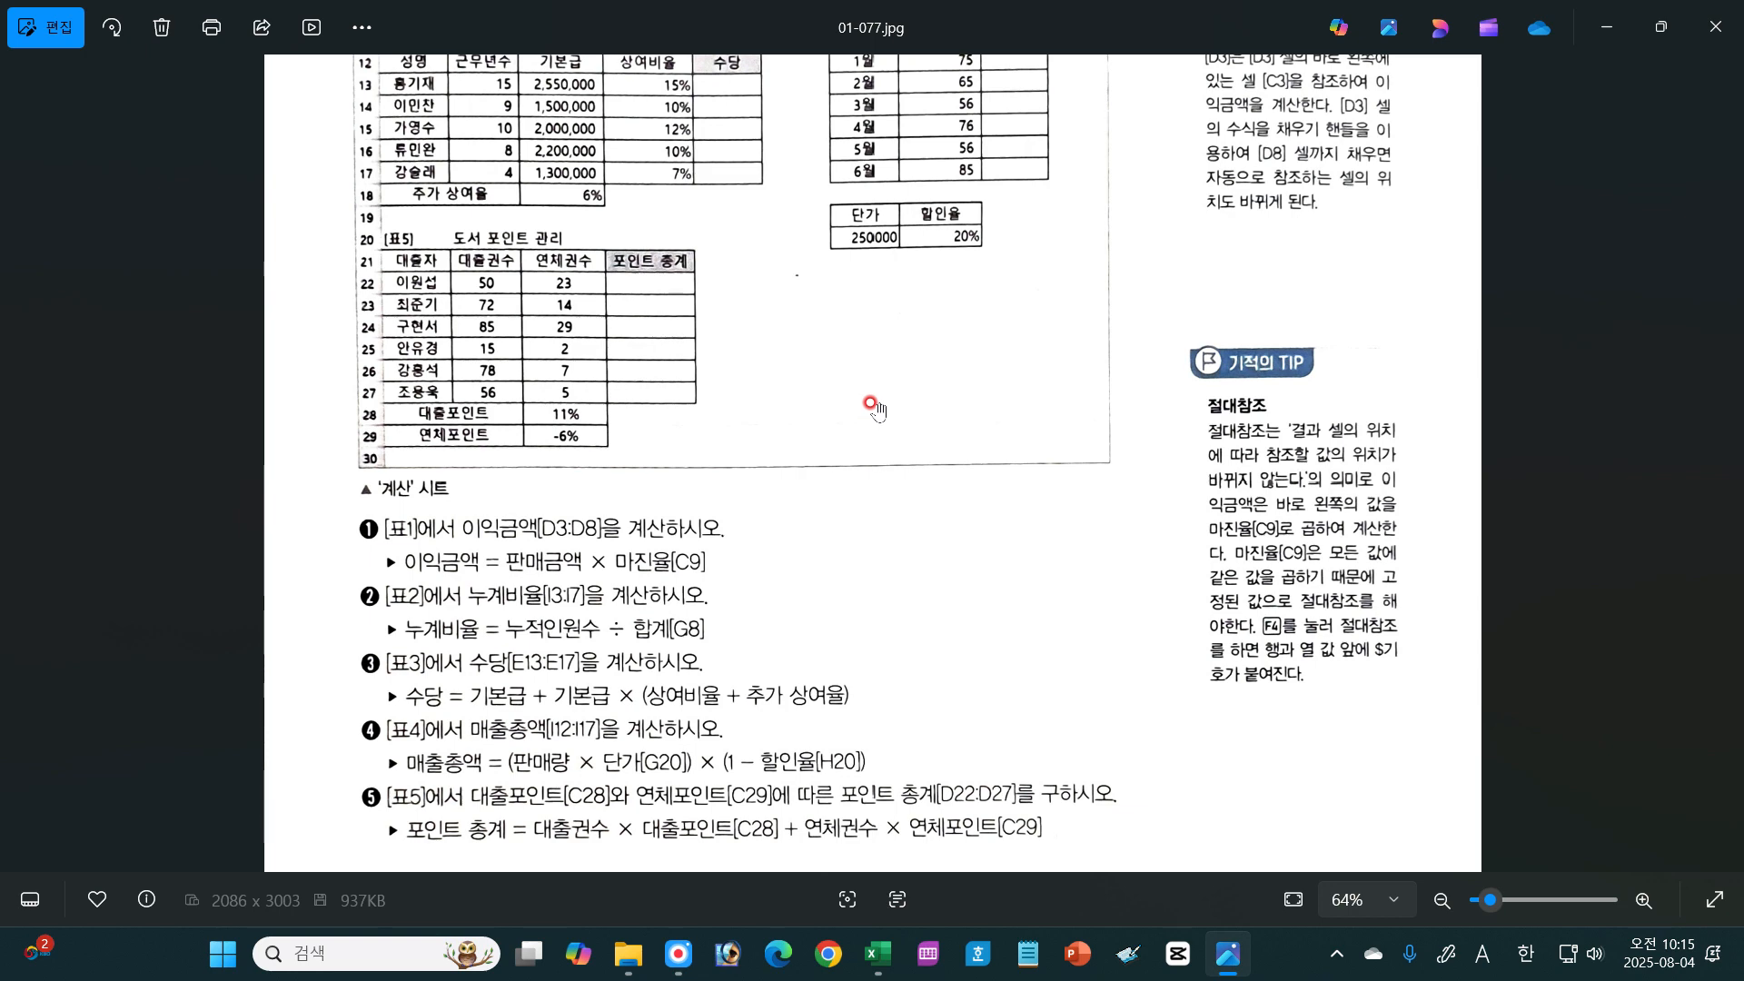
{"action": "left_click_drag", "start_coordinate": [877, 411], "coordinate": [824, 730]}
{"action": "left_click_drag", "start_coordinate": [817, 401], "coordinate": [812, 485]}
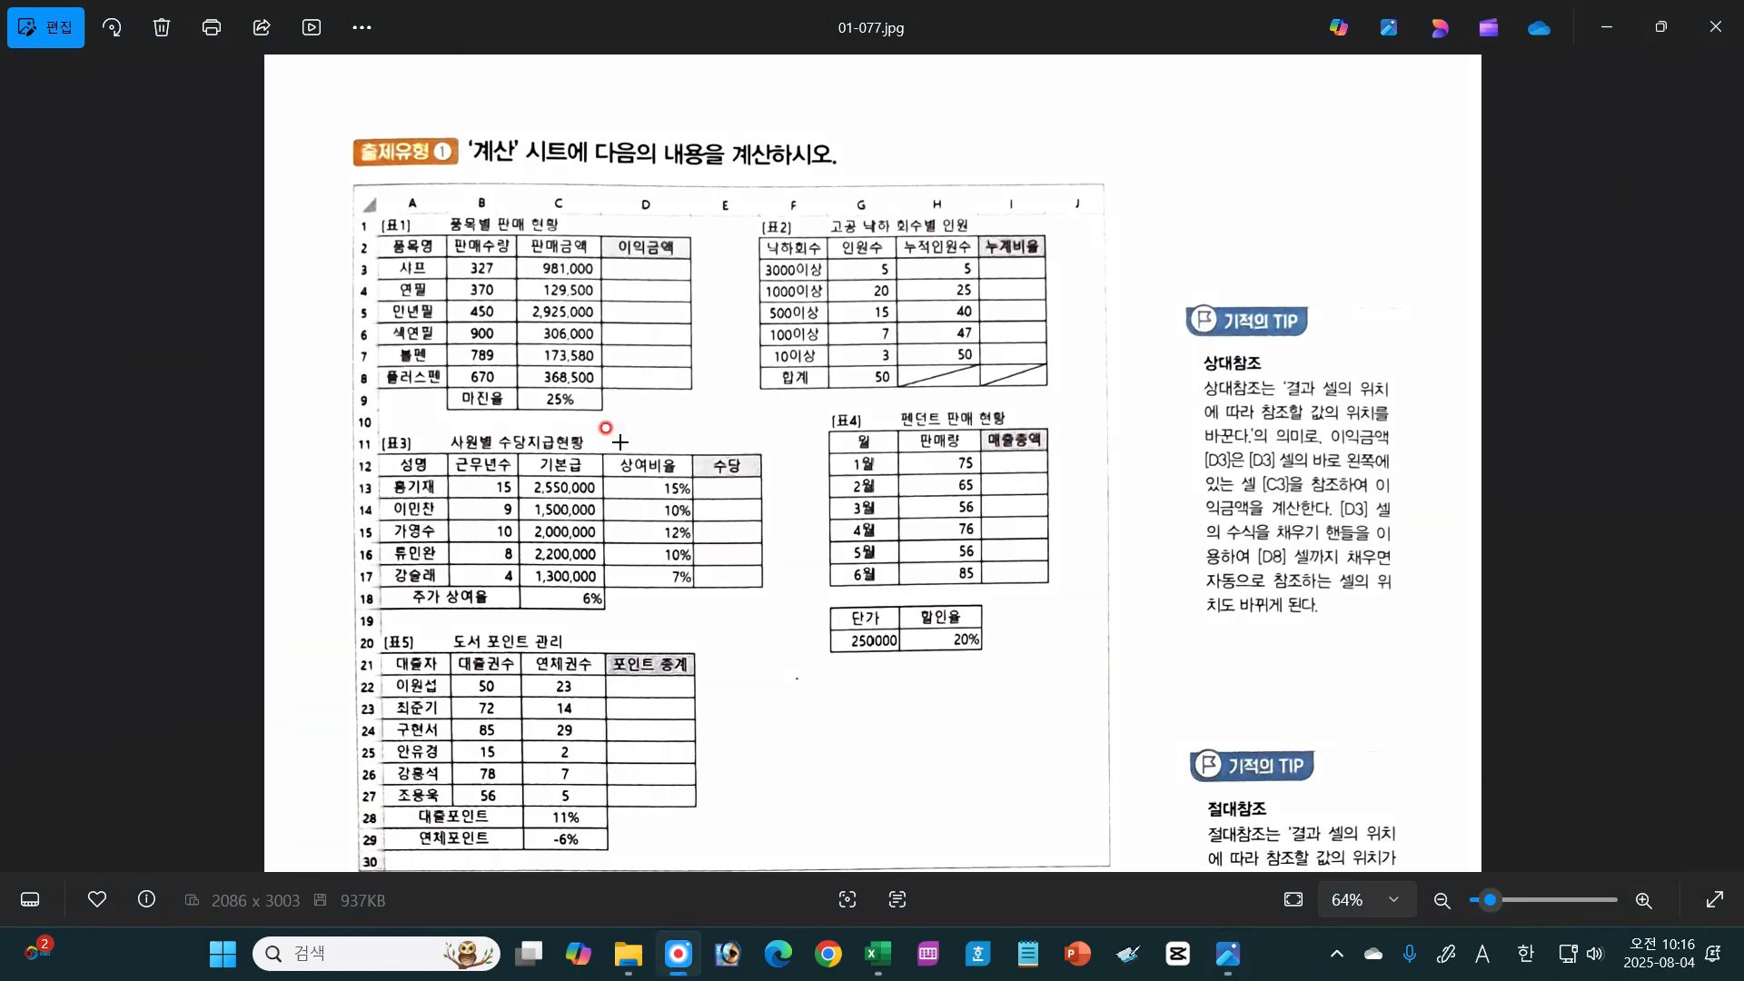
{"action": "mouse_move", "coordinate": [600, 258]}
{"action": "left_mouse_down"}
{"action": "mouse_move", "coordinate": [695, 283]}
{"action": "mouse_move", "coordinate": [695, 368]}
{"action": "left_mouse_up"}
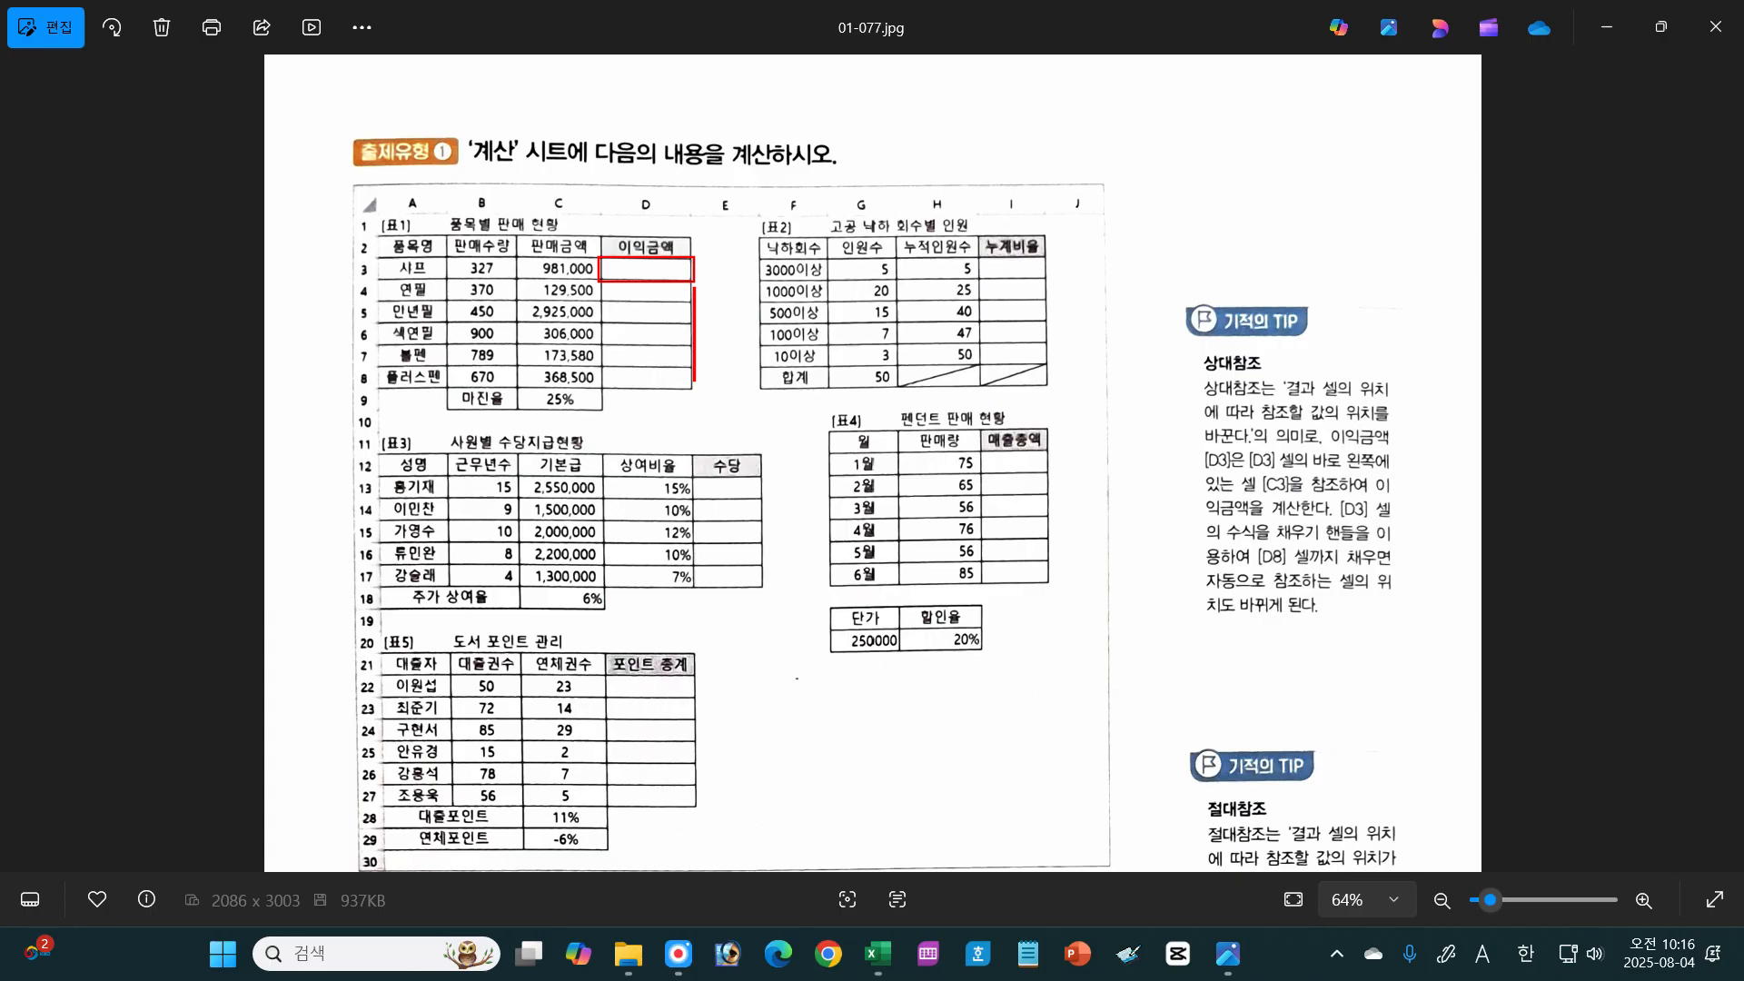
{"action": "left_click", "coordinate": [1696, 668]}
Step: Outline the 샤프 row, circle 샤프 and 연필, hatch cell D3, and circle the 판매금액 values and the 25% margin
{"action": "mouse_move", "coordinate": [368, 281]}
{"action": "left_mouse_down"}
{"action": "mouse_move", "coordinate": [695, 262]}
{"action": "mouse_move", "coordinate": [377, 264]}
{"action": "mouse_move", "coordinate": [569, 267]}
{"action": "left_mouse_up"}
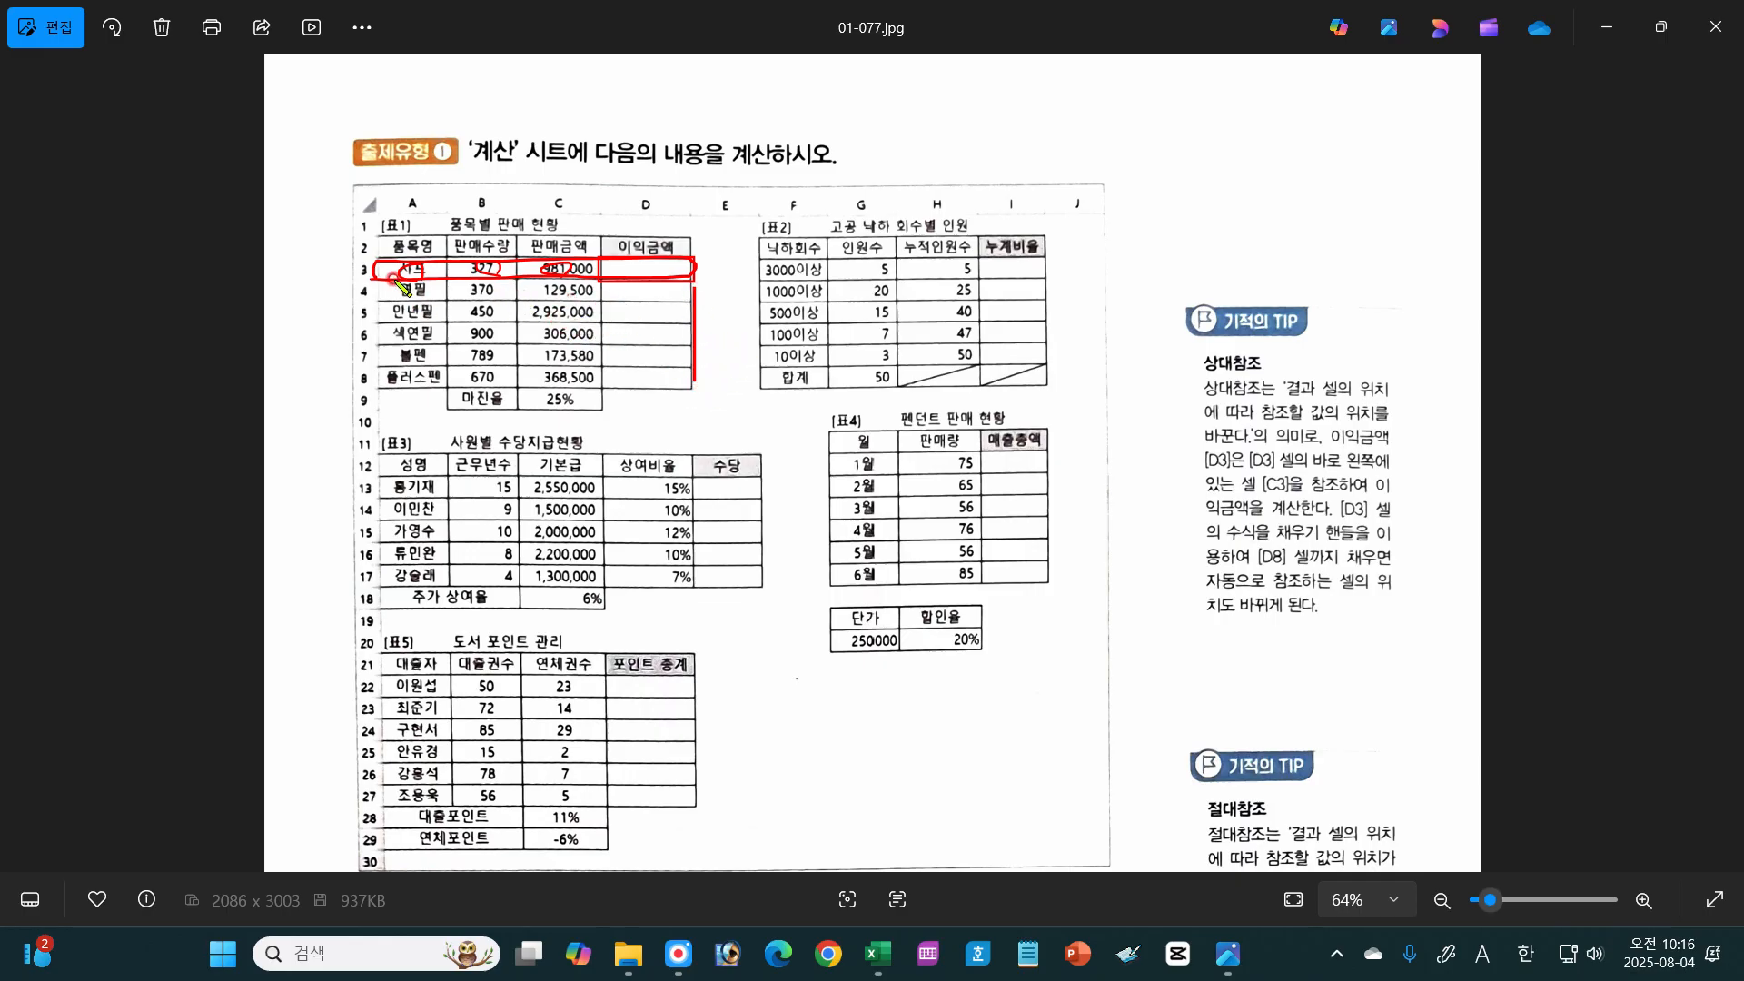
{"action": "mouse_move", "coordinate": [420, 278]}
{"action": "left_mouse_down"}
{"action": "mouse_move", "coordinate": [396, 263]}
{"action": "mouse_move", "coordinate": [416, 287]}
{"action": "mouse_move", "coordinate": [398, 298]}
{"action": "mouse_move", "coordinate": [422, 289]}
{"action": "left_mouse_up"}
{"action": "left_click_drag", "start_coordinate": [617, 277], "coordinate": [689, 266]}
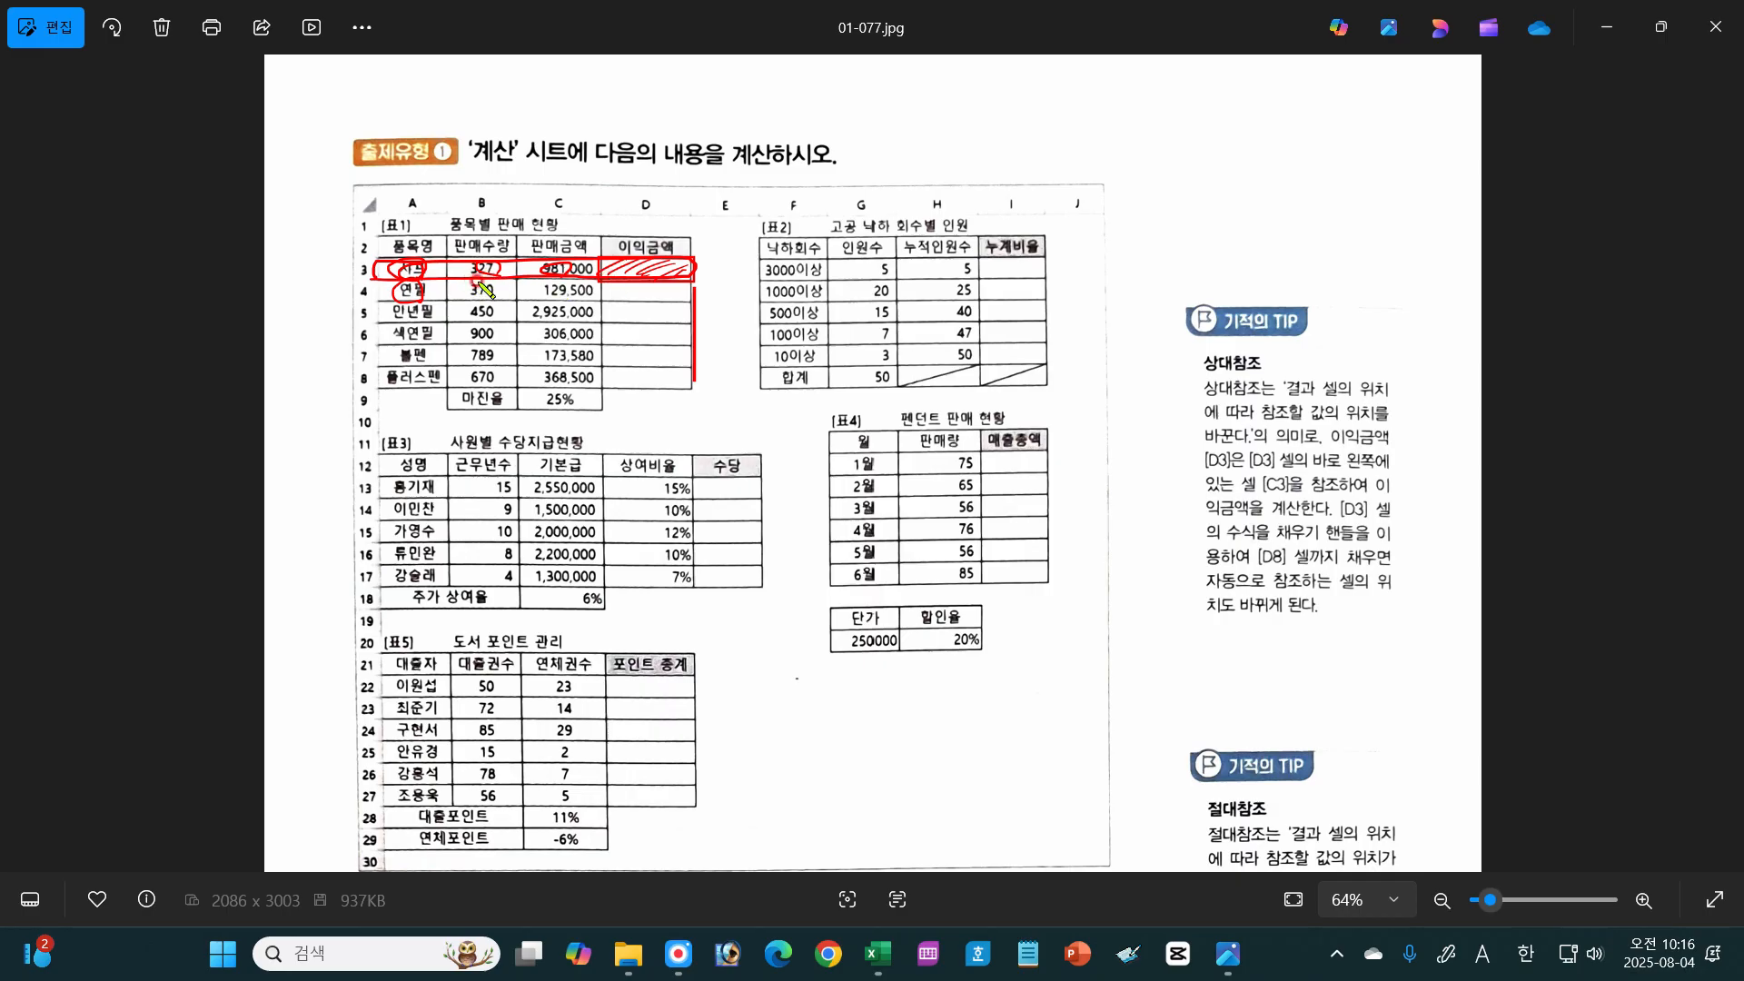
{"action": "left_click_drag", "start_coordinate": [563, 323], "coordinate": [572, 330]}
{"action": "mouse_move", "coordinate": [551, 270]}
{"action": "left_mouse_down"}
{"action": "mouse_move", "coordinate": [562, 405]}
{"action": "mouse_move", "coordinate": [536, 399]}
{"action": "mouse_move", "coordinate": [574, 429]}
{"action": "left_mouse_up"}
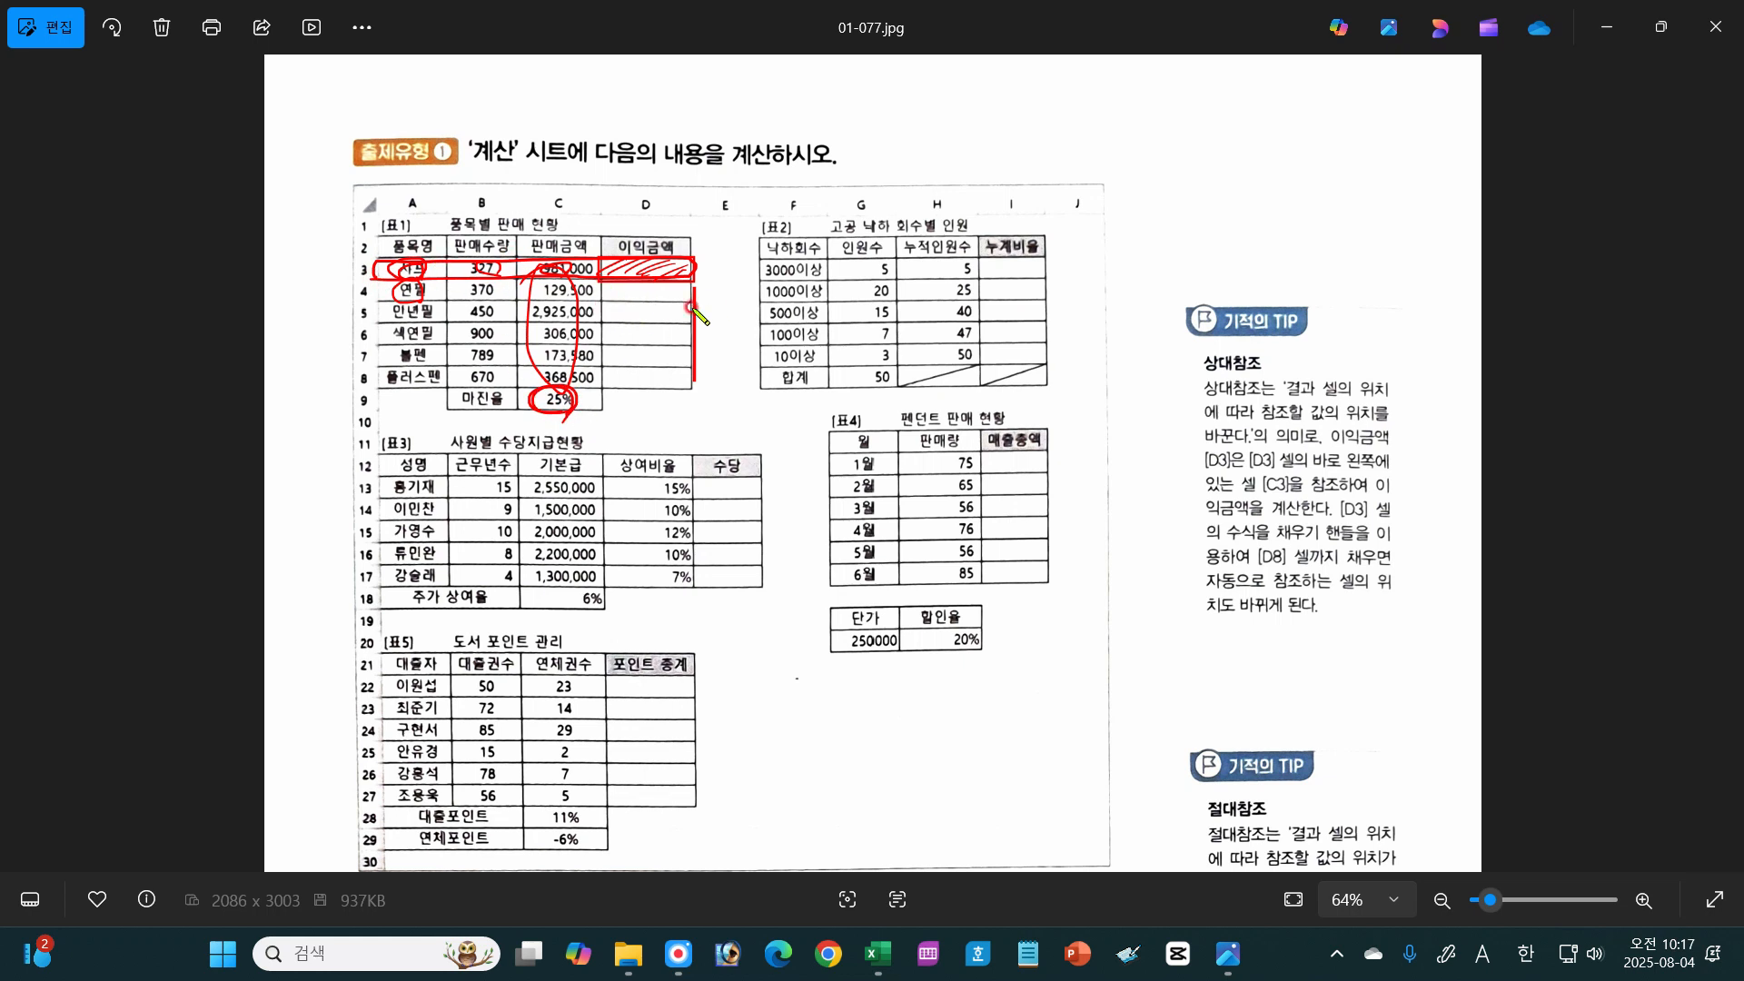
Step: Circle the 25% margin again, hatch cell D4 in [표1], and clear all annotations
{"action": "left_click_drag", "start_coordinate": [572, 410], "coordinate": [573, 420]}
{"action": "mouse_move", "coordinate": [642, 289]}
{"action": "left_mouse_down"}
{"action": "mouse_move", "coordinate": [626, 293]}
{"action": "mouse_move", "coordinate": [667, 305]}
{"action": "left_mouse_up"}
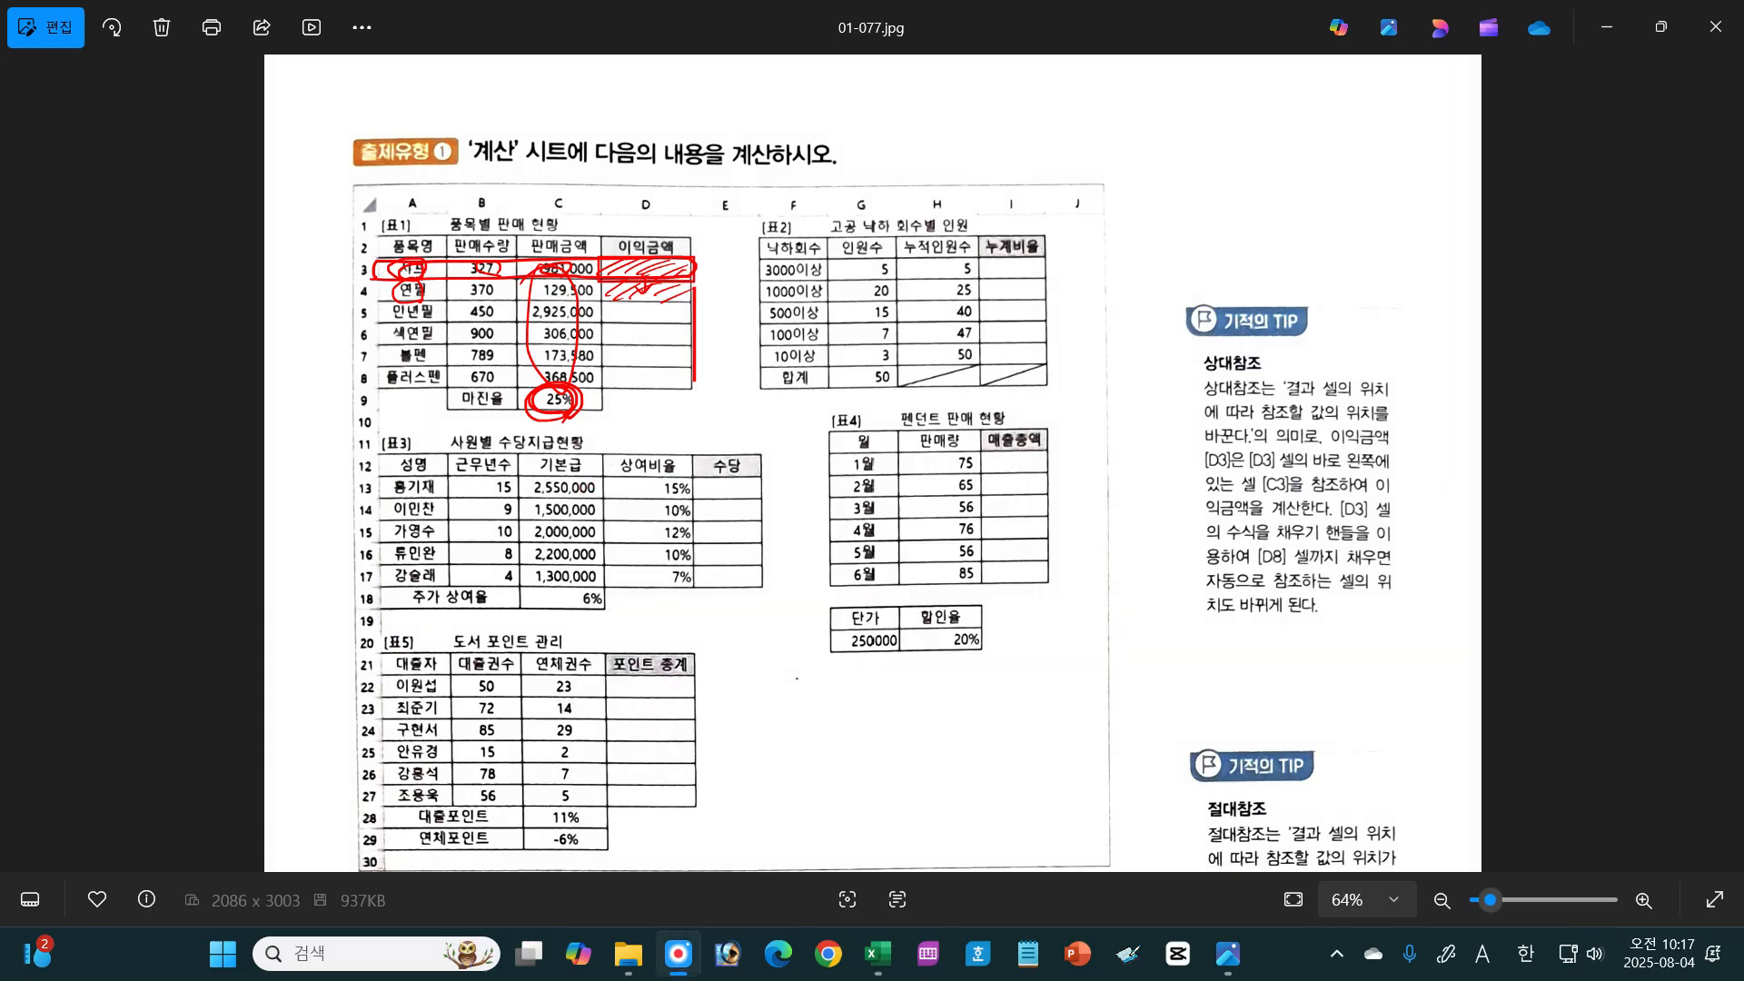
{"action": "key", "text": "Escape"}
Step: In the exercise questions, box 마진율[C9] and 합계[G8], underline 판매금액, and clear the annotations
{"action": "mouse_move", "coordinate": [1011, 786]}
{"action": "left_mouse_down"}
{"action": "mouse_move", "coordinate": [1027, 514]}
{"action": "mouse_move", "coordinate": [1013, 420]}
{"action": "left_mouse_up"}
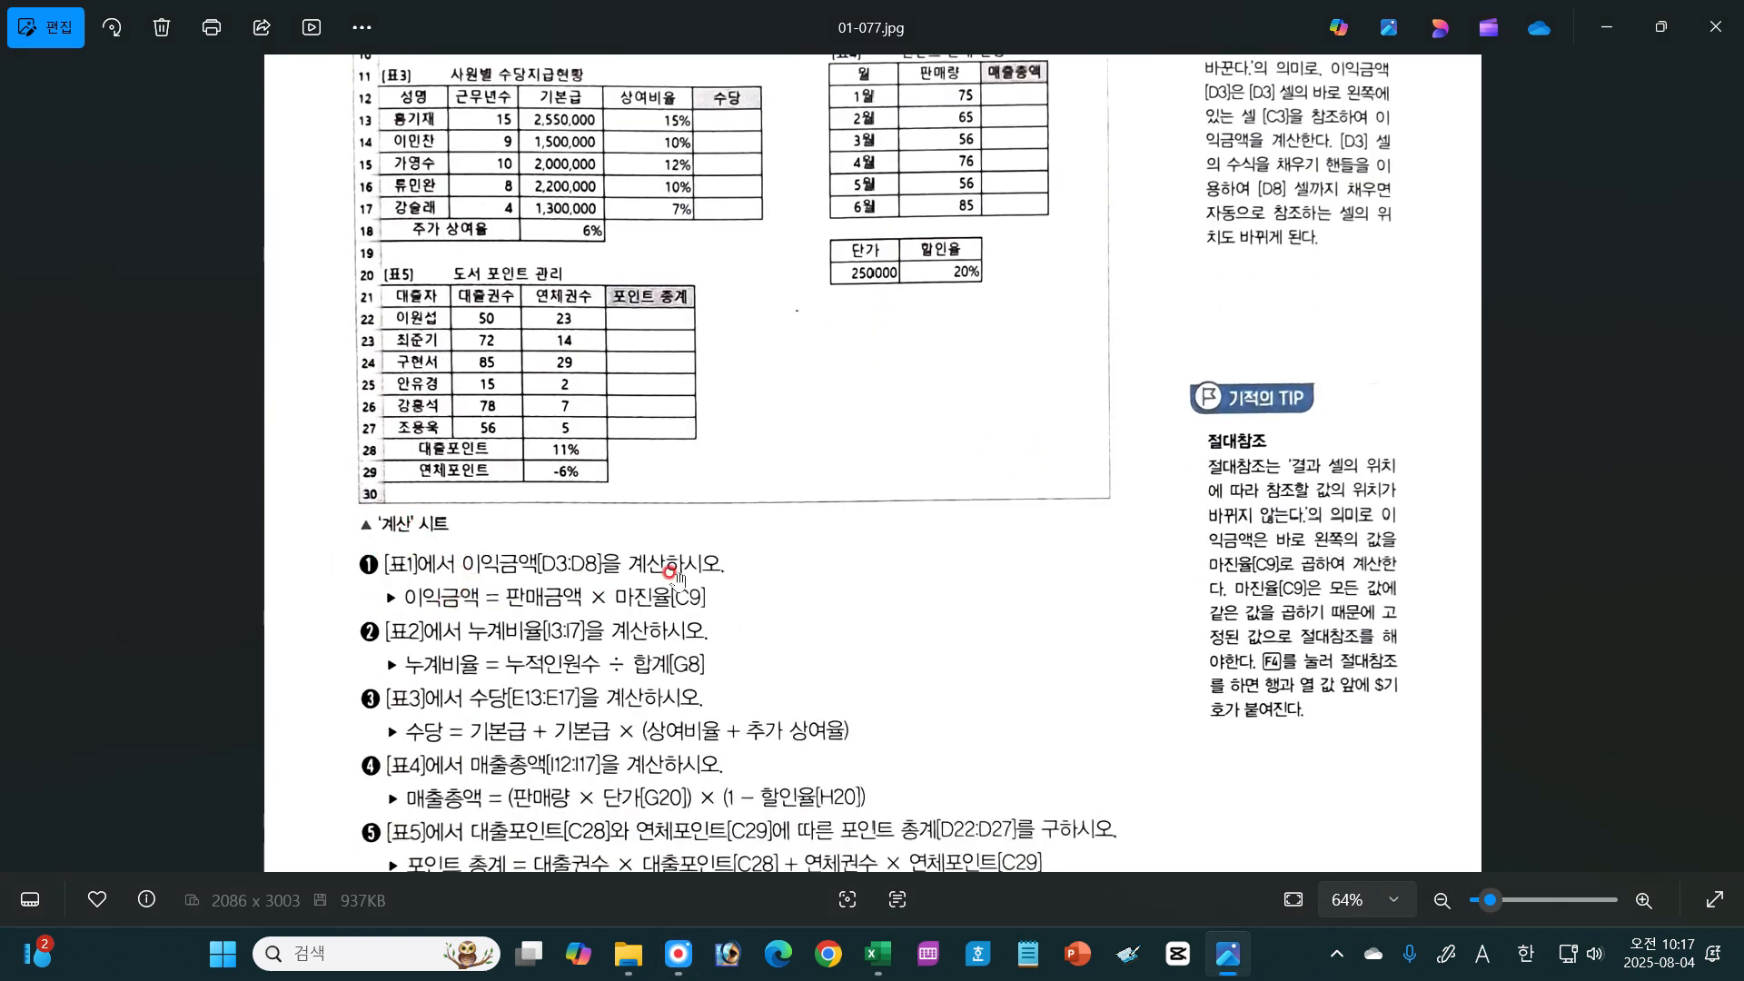
{"action": "left_click_drag", "start_coordinate": [886, 685], "coordinate": [881, 647]}
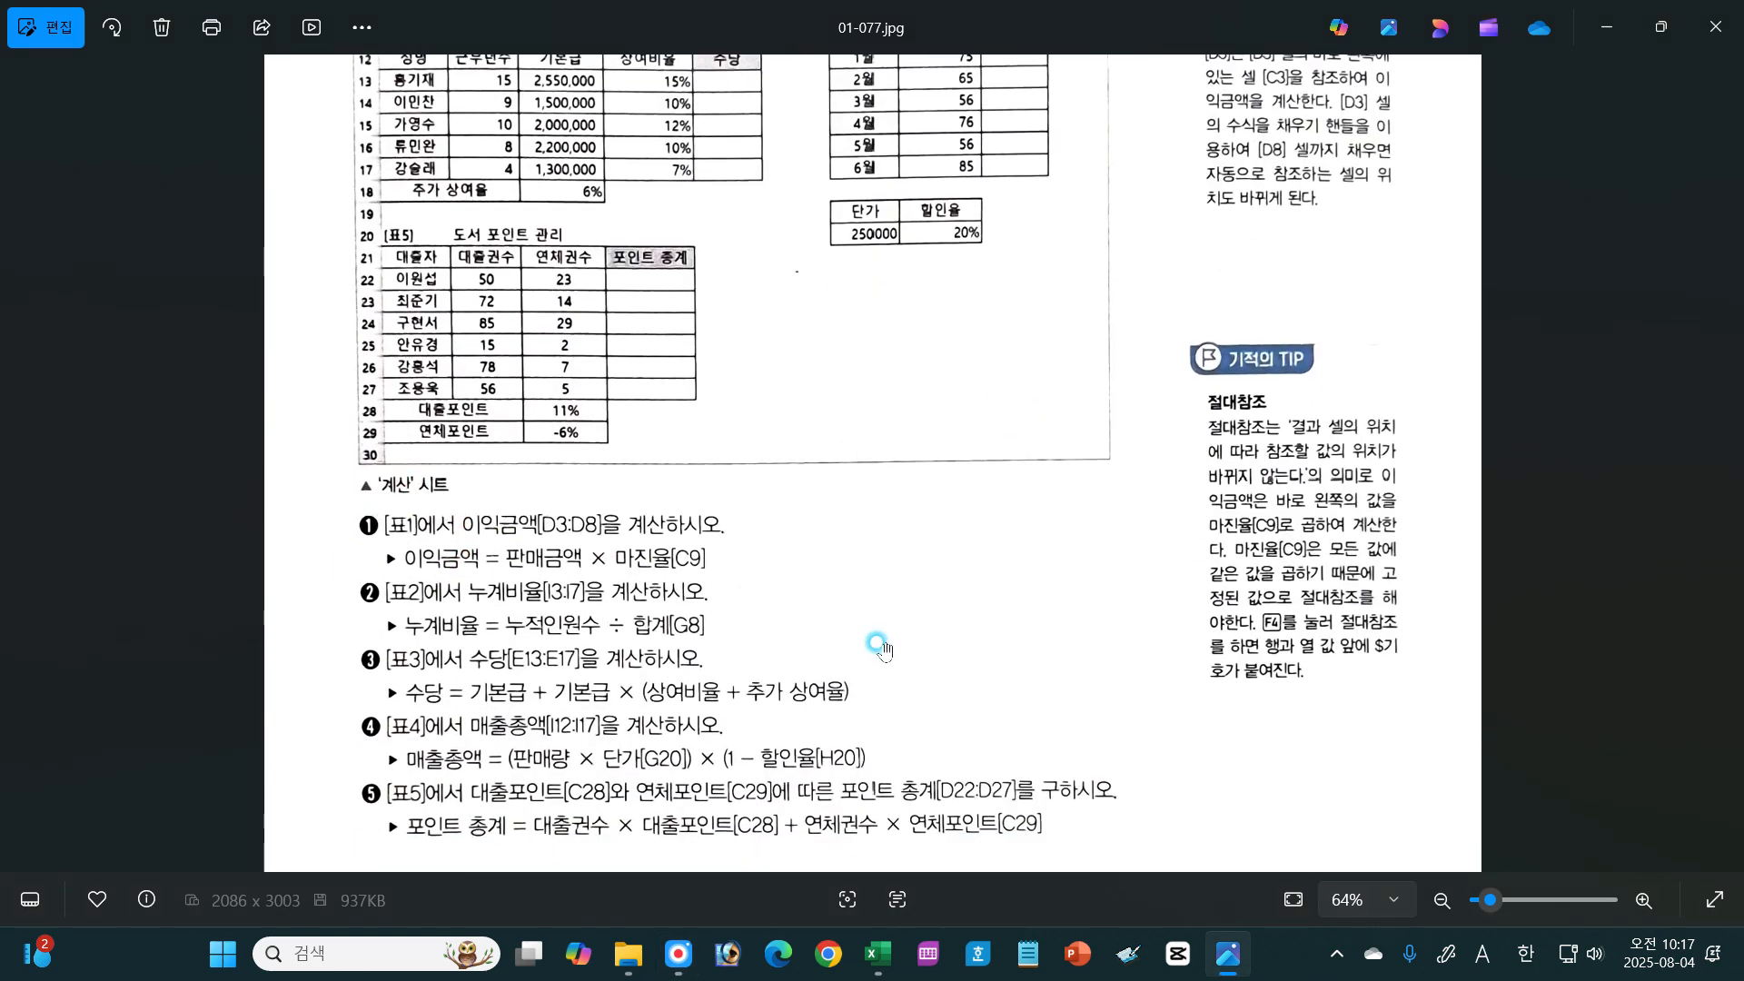
{"action": "key", "text": "F8"}
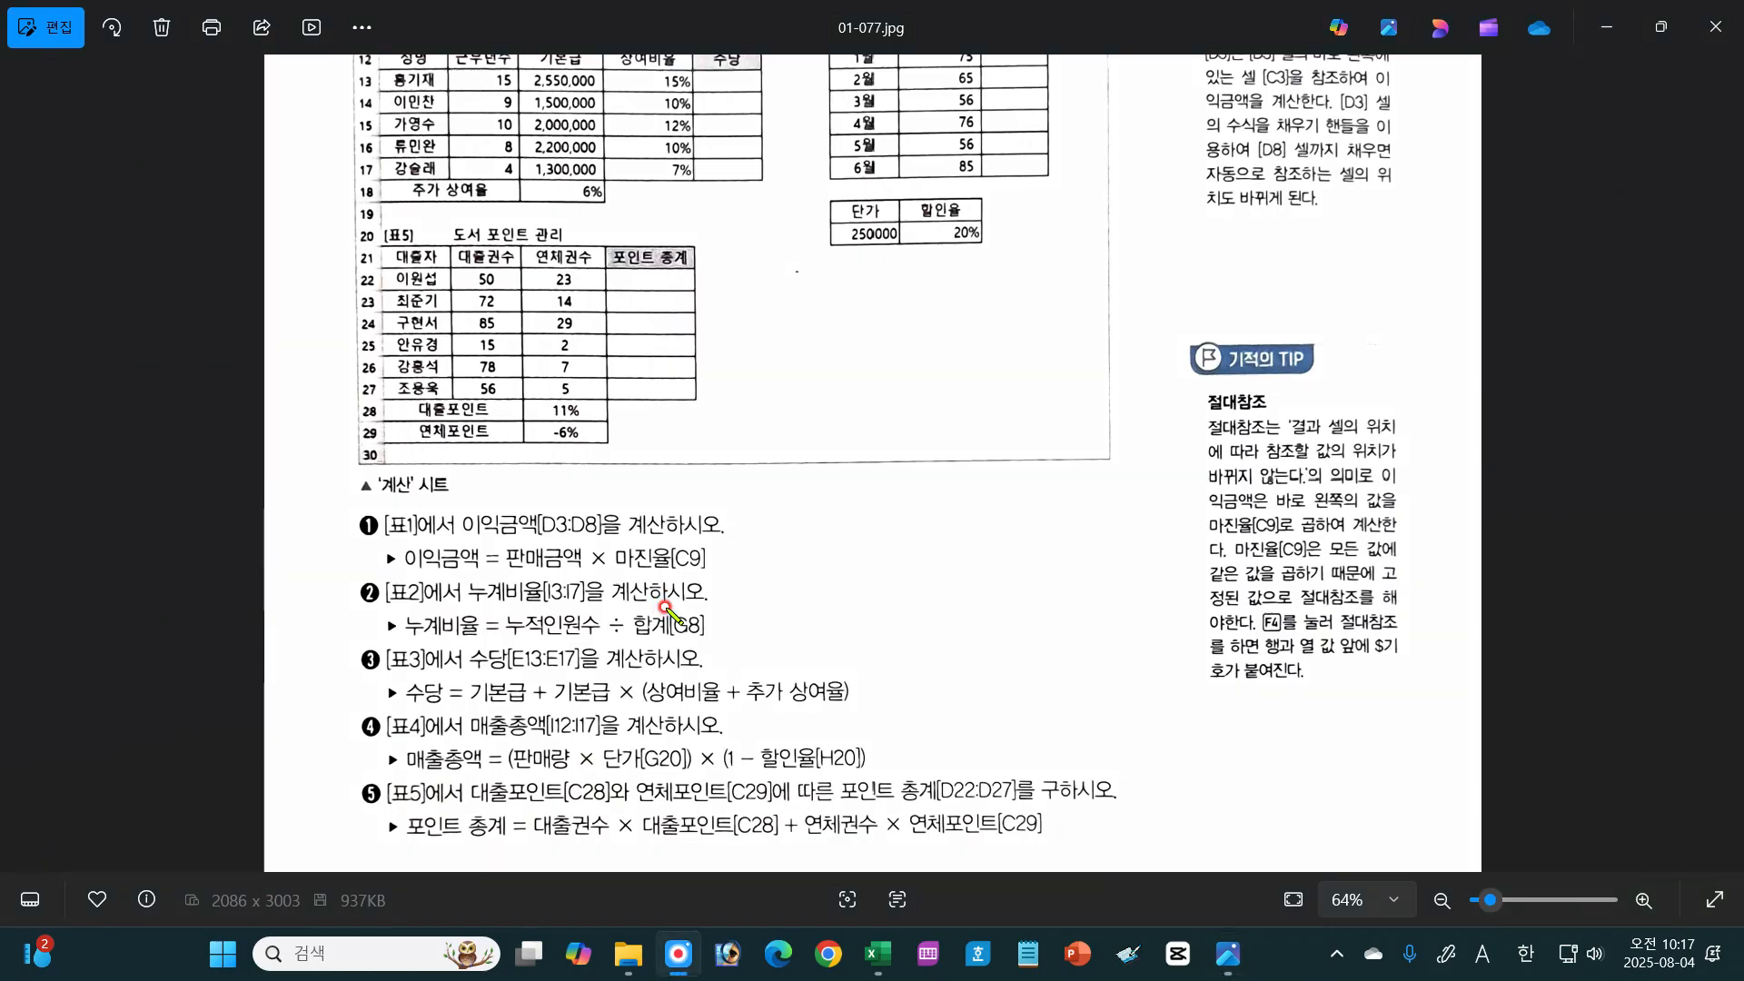
{"action": "mouse_move", "coordinate": [636, 577]}
{"action": "left_mouse_down"}
{"action": "mouse_move", "coordinate": [604, 568]}
{"action": "mouse_move", "coordinate": [733, 571]}
{"action": "left_mouse_up"}
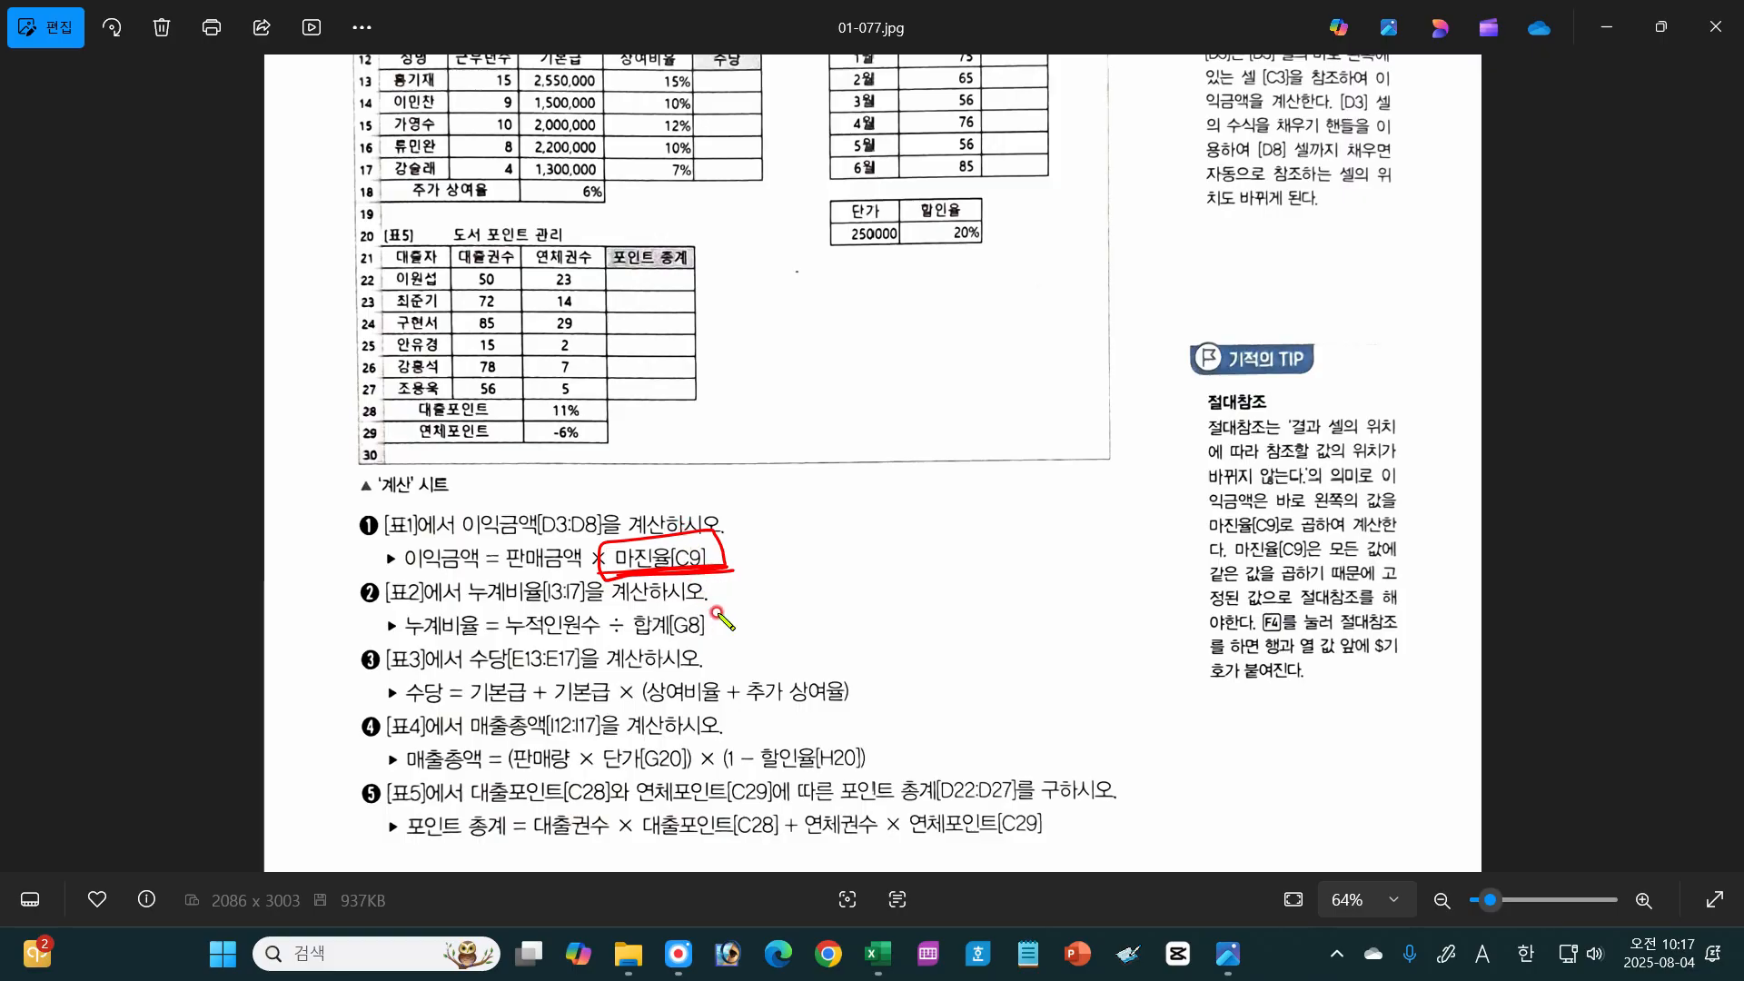
{"action": "mouse_move", "coordinate": [639, 641]}
{"action": "left_mouse_down"}
{"action": "mouse_move", "coordinate": [727, 617]}
{"action": "mouse_move", "coordinate": [636, 638]}
{"action": "mouse_move", "coordinate": [725, 643]}
{"action": "left_mouse_up"}
{"action": "left_click_drag", "start_coordinate": [513, 576], "coordinate": [591, 574]}
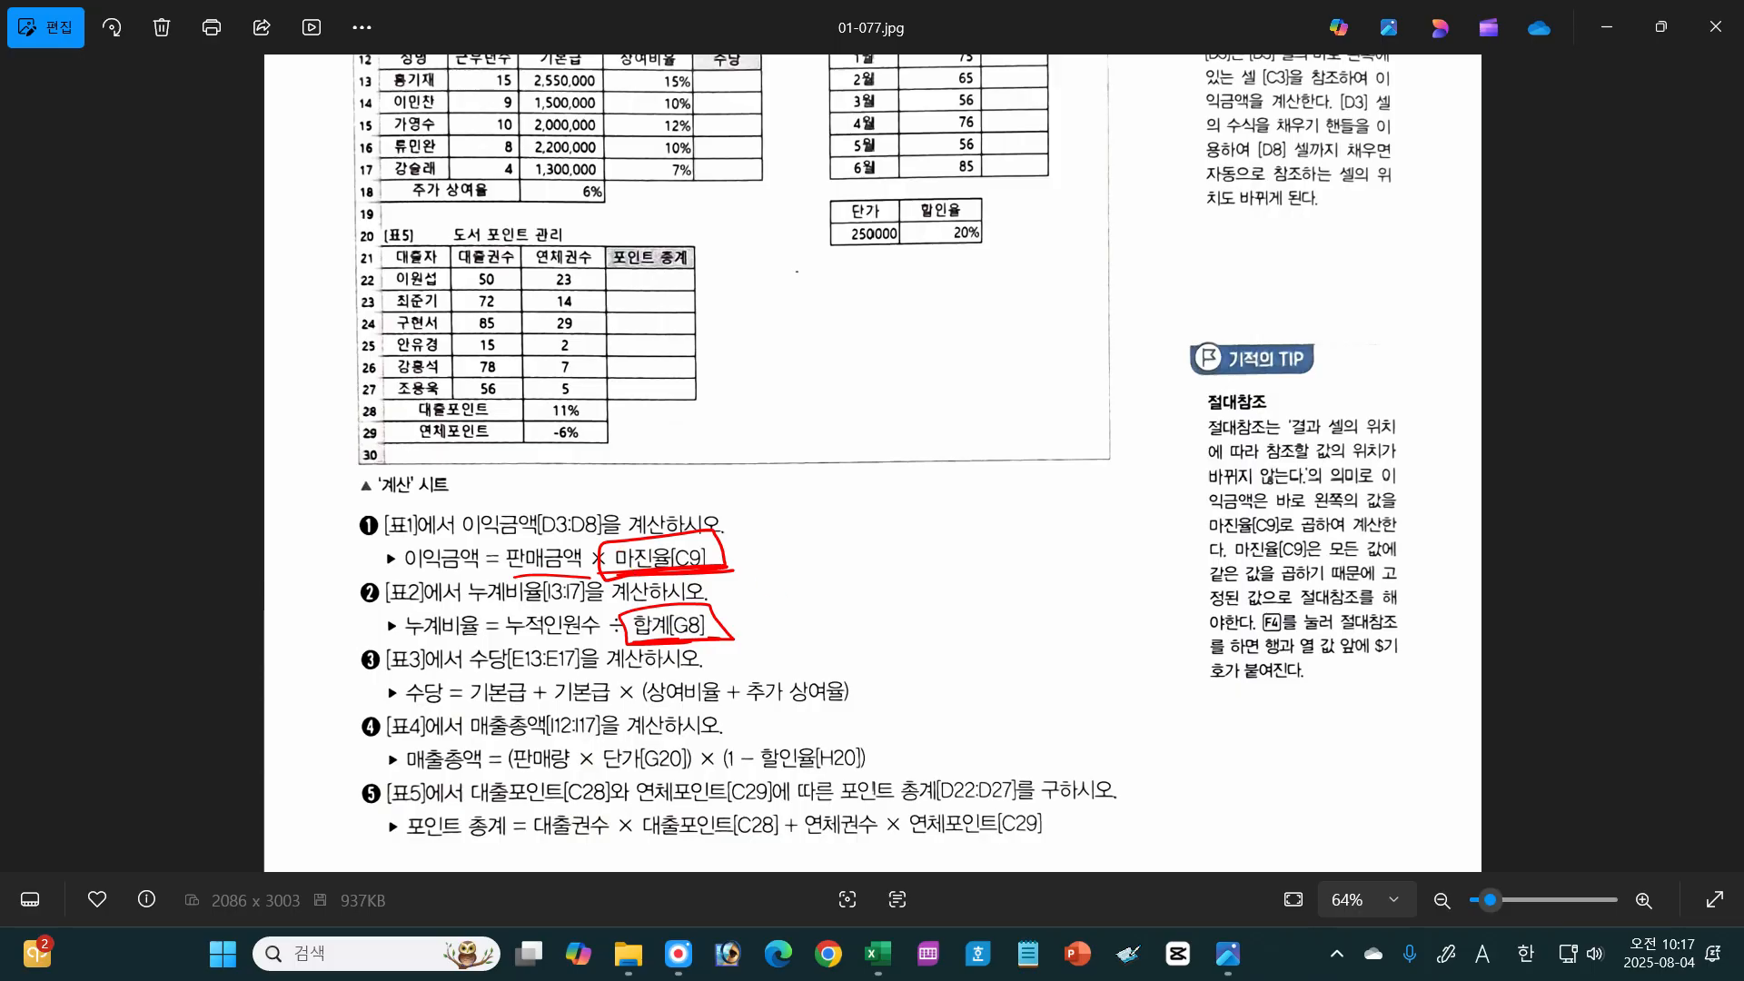
{"action": "key", "text": "Escape"}
Step: In [표1], circle cell D3, the first three 판매금액 values and the 25% margin, then clear the annotations
{"action": "left_click_drag", "start_coordinate": [720, 232], "coordinate": [735, 543]}
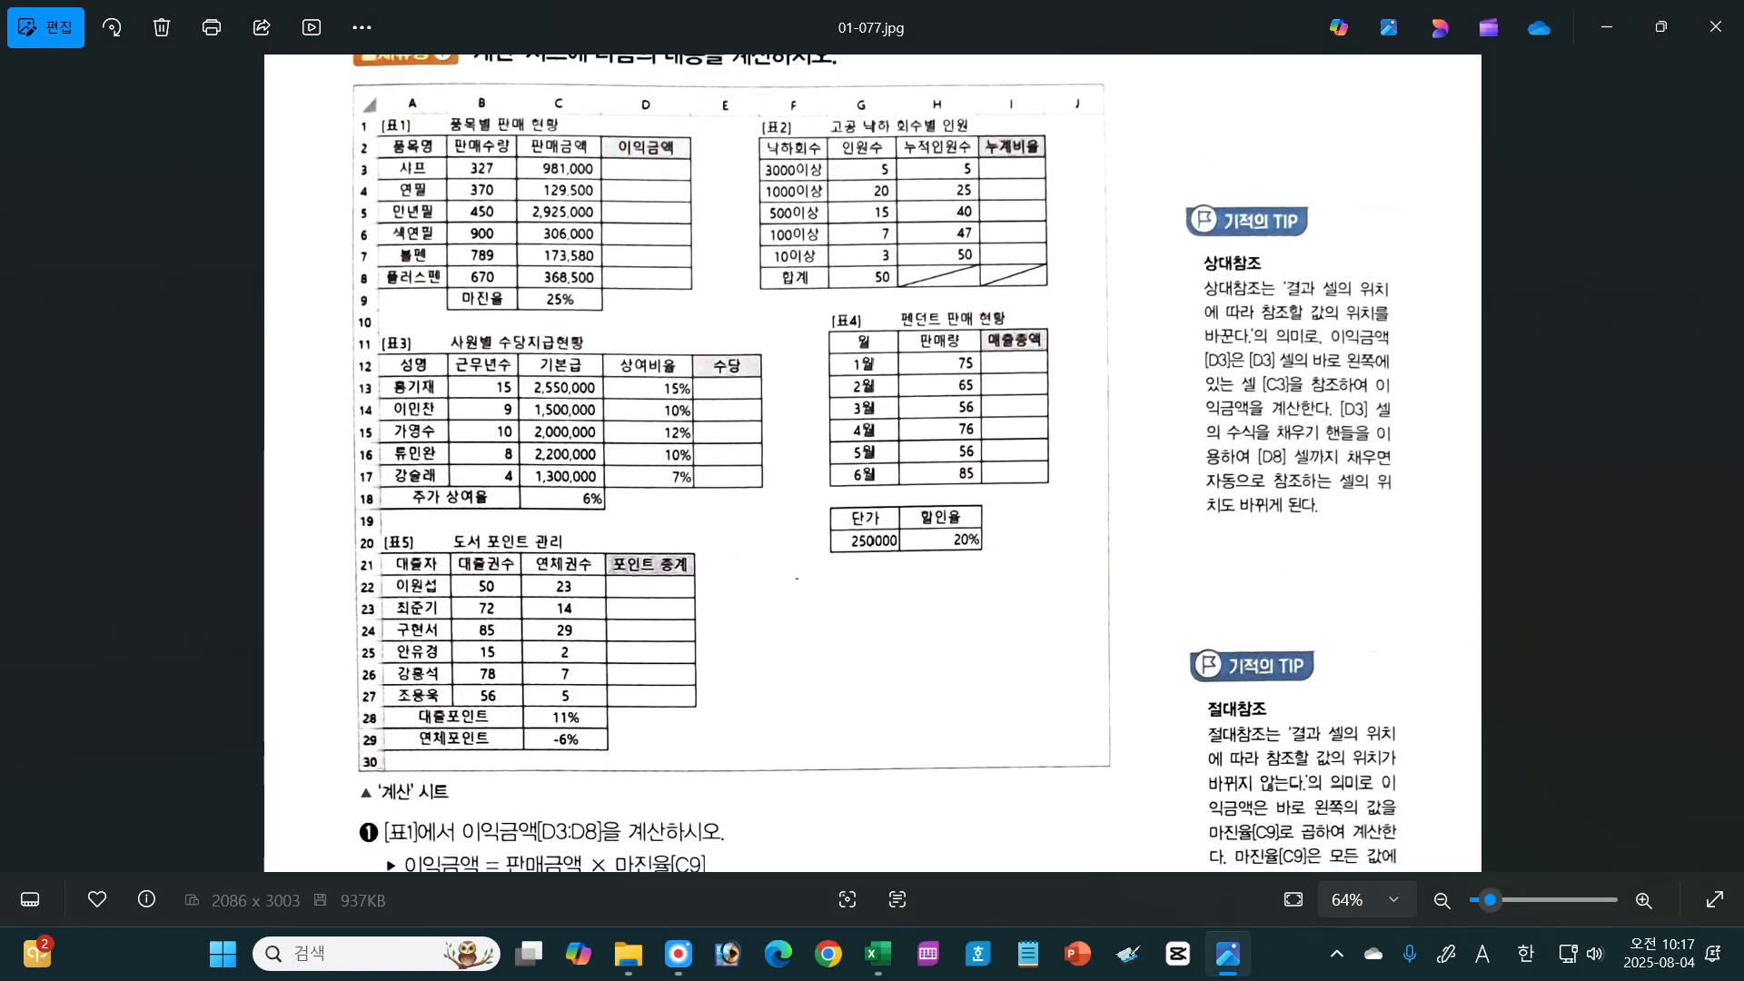
{"action": "mouse_move", "coordinate": [667, 180]}
{"action": "left_mouse_down"}
{"action": "mouse_move", "coordinate": [563, 184]}
{"action": "mouse_move", "coordinate": [618, 166]}
{"action": "mouse_move", "coordinate": [586, 188]}
{"action": "left_mouse_up"}
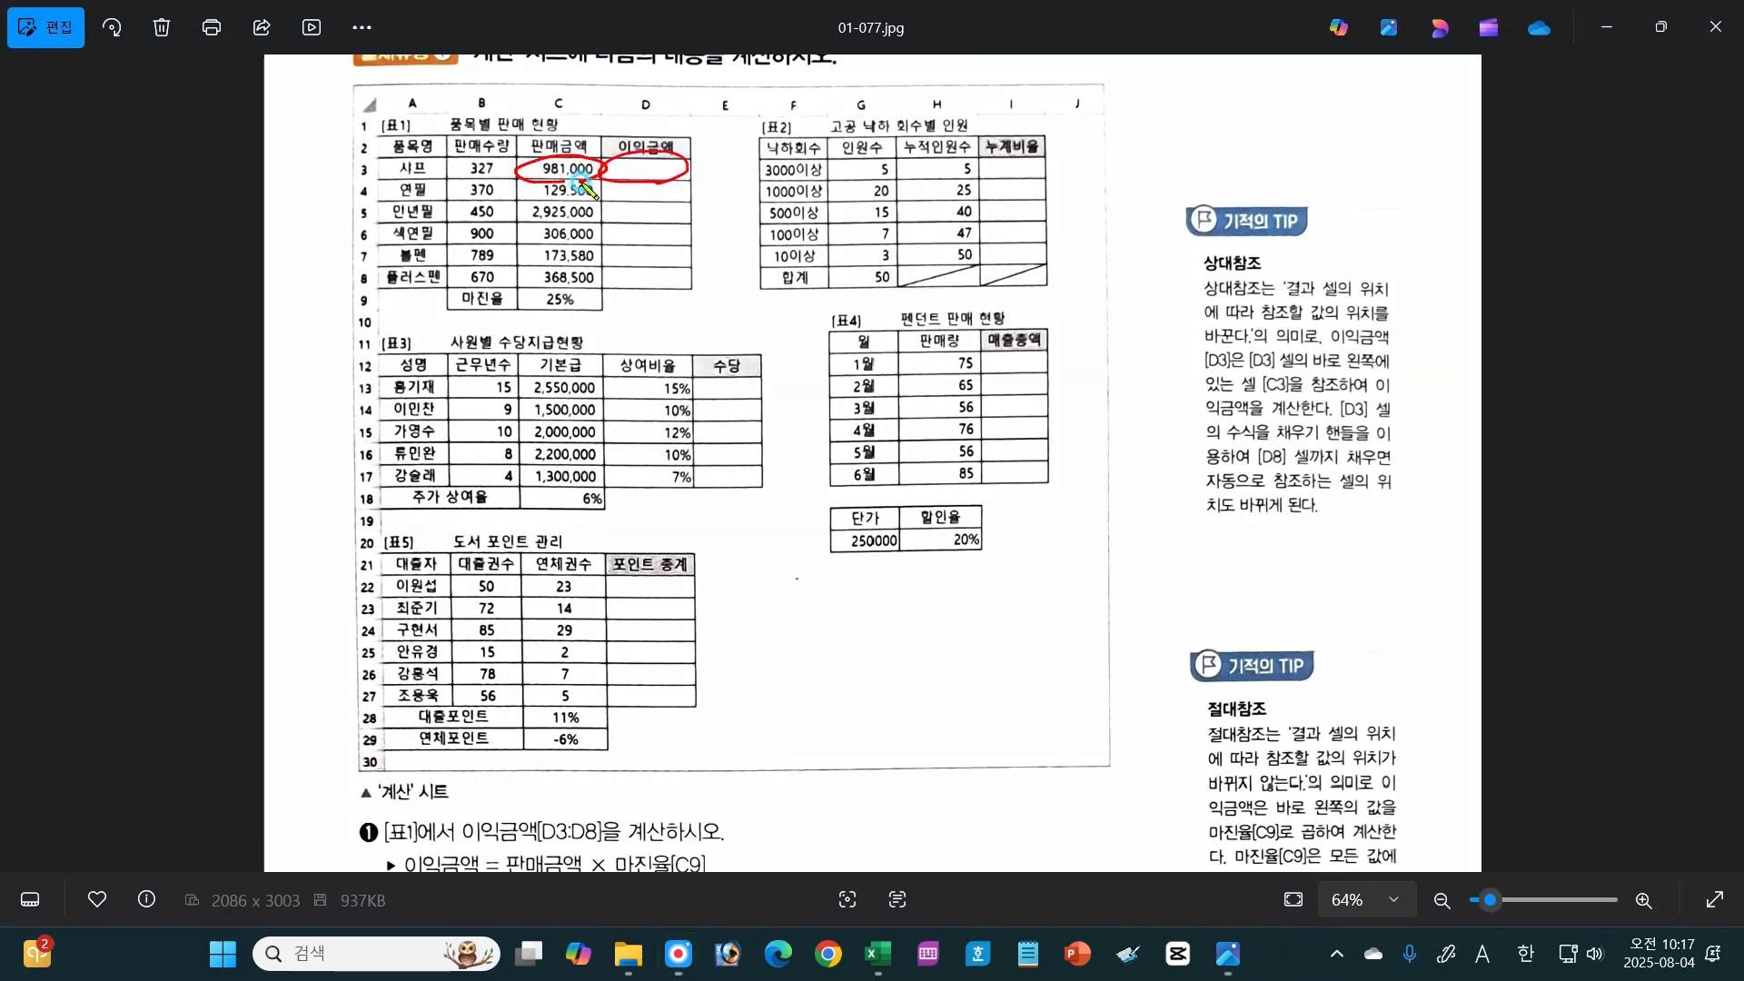
{"action": "mouse_move", "coordinate": [576, 313]}
{"action": "left_mouse_down"}
{"action": "mouse_move", "coordinate": [559, 318]}
{"action": "mouse_move", "coordinate": [577, 318]}
{"action": "left_mouse_up"}
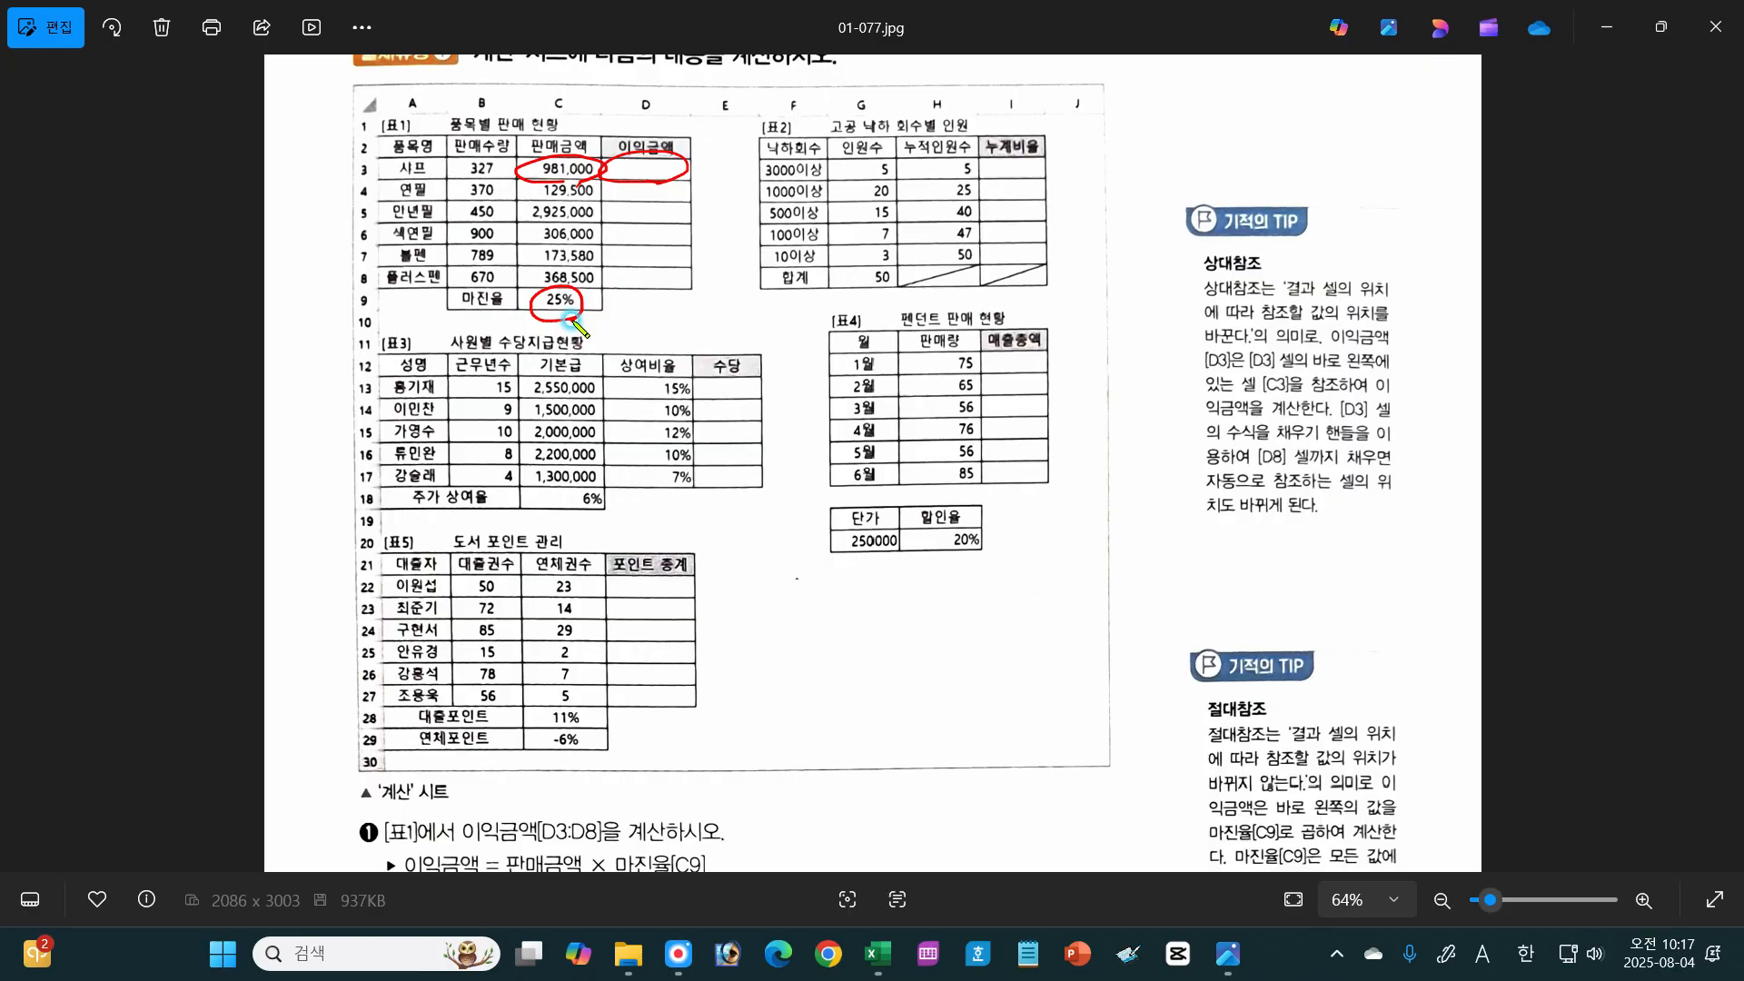
{"action": "mouse_move", "coordinate": [574, 184]}
{"action": "left_mouse_down"}
{"action": "mouse_move", "coordinate": [545, 196]}
{"action": "mouse_move", "coordinate": [583, 202]}
{"action": "mouse_move", "coordinate": [584, 227]}
{"action": "left_mouse_up"}
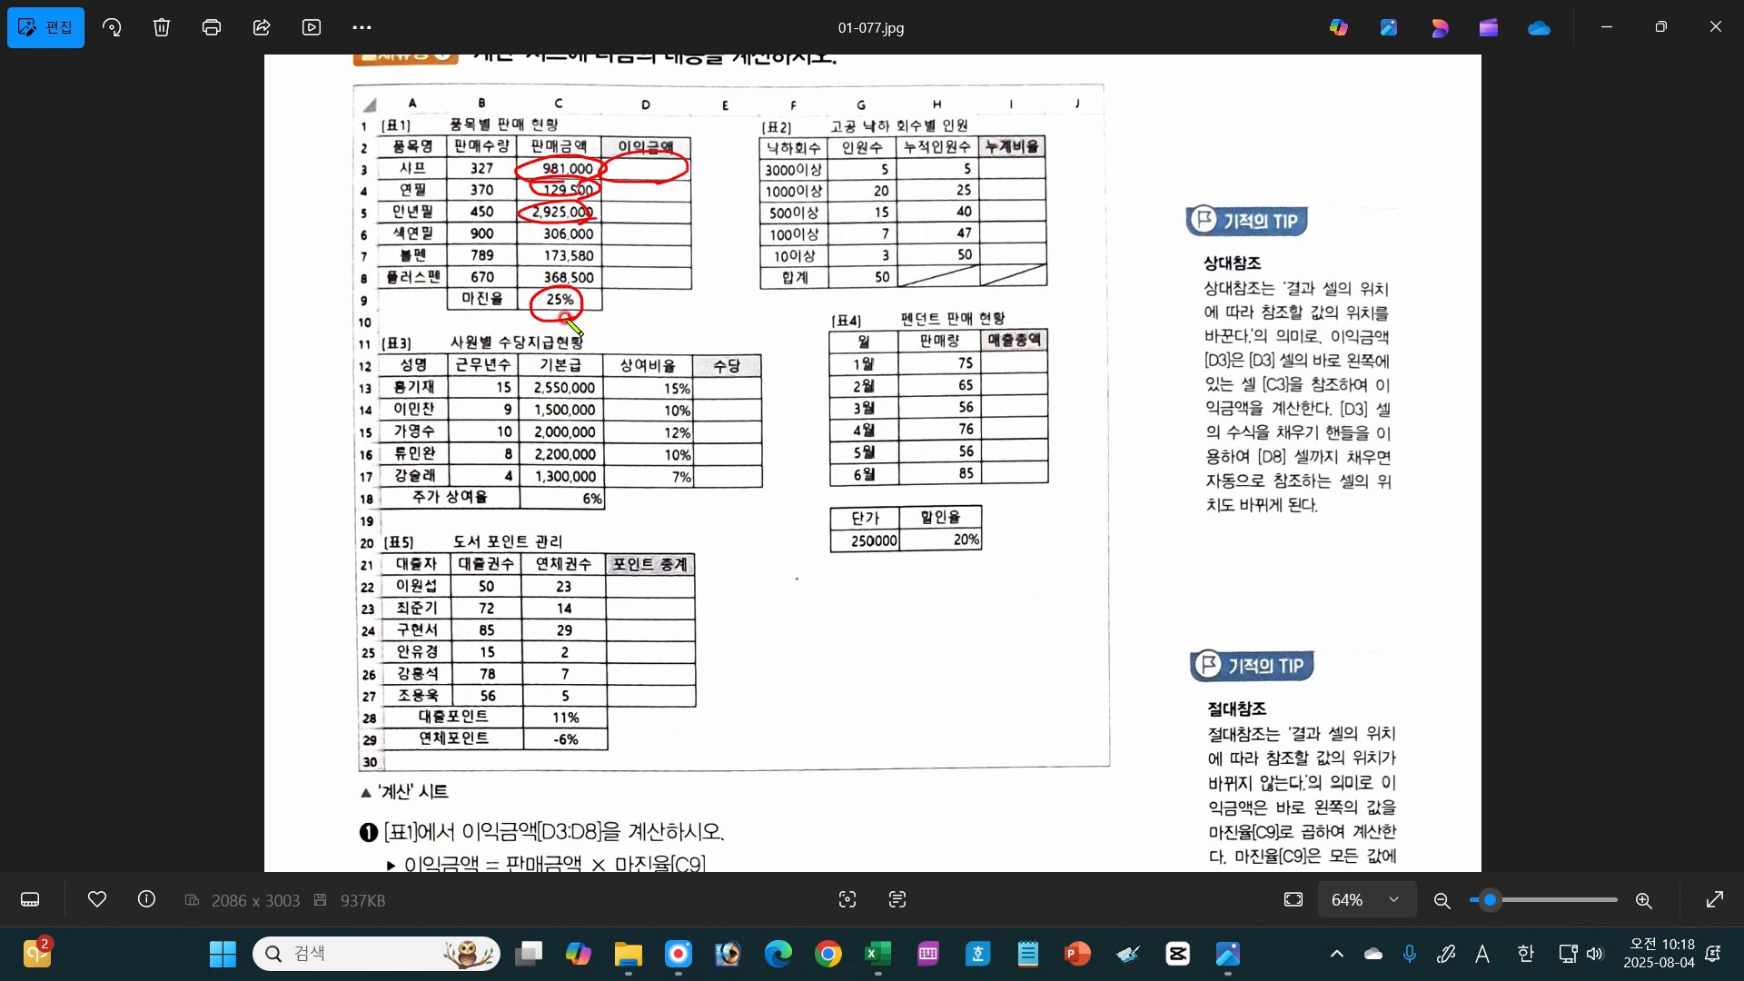
{"action": "left_click_drag", "start_coordinate": [564, 317], "coordinate": [577, 309]}
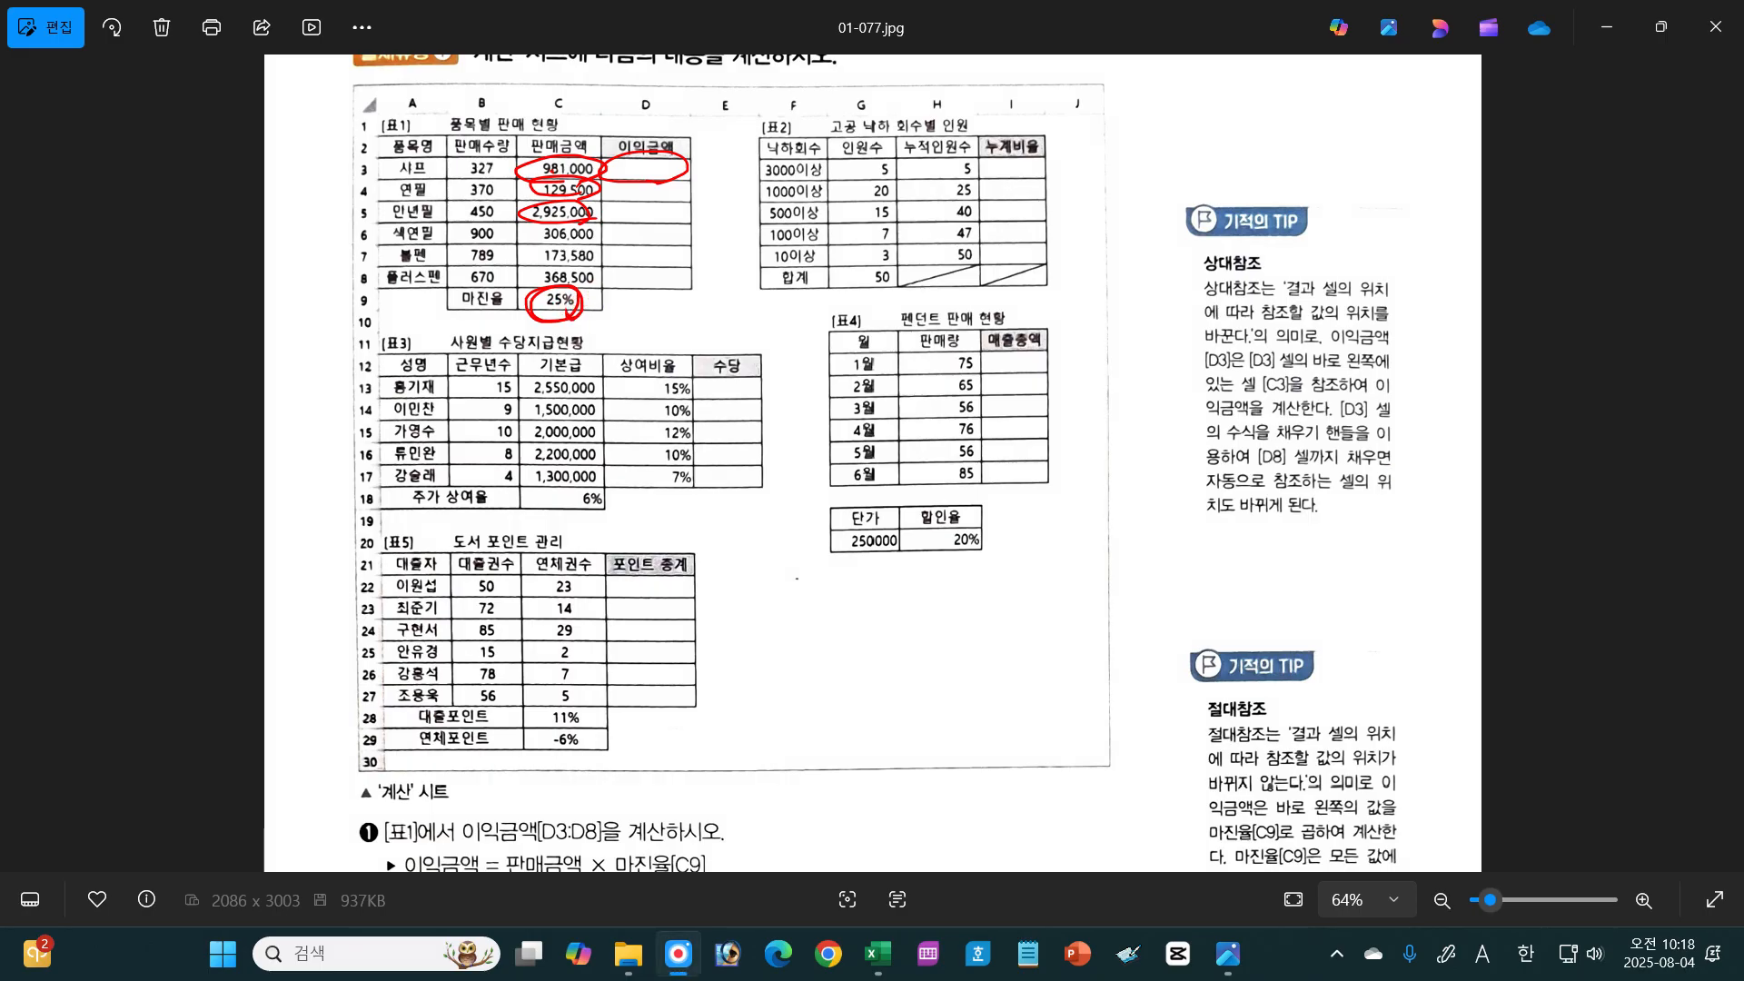
{"action": "left_click", "coordinate": [1478, 856]}
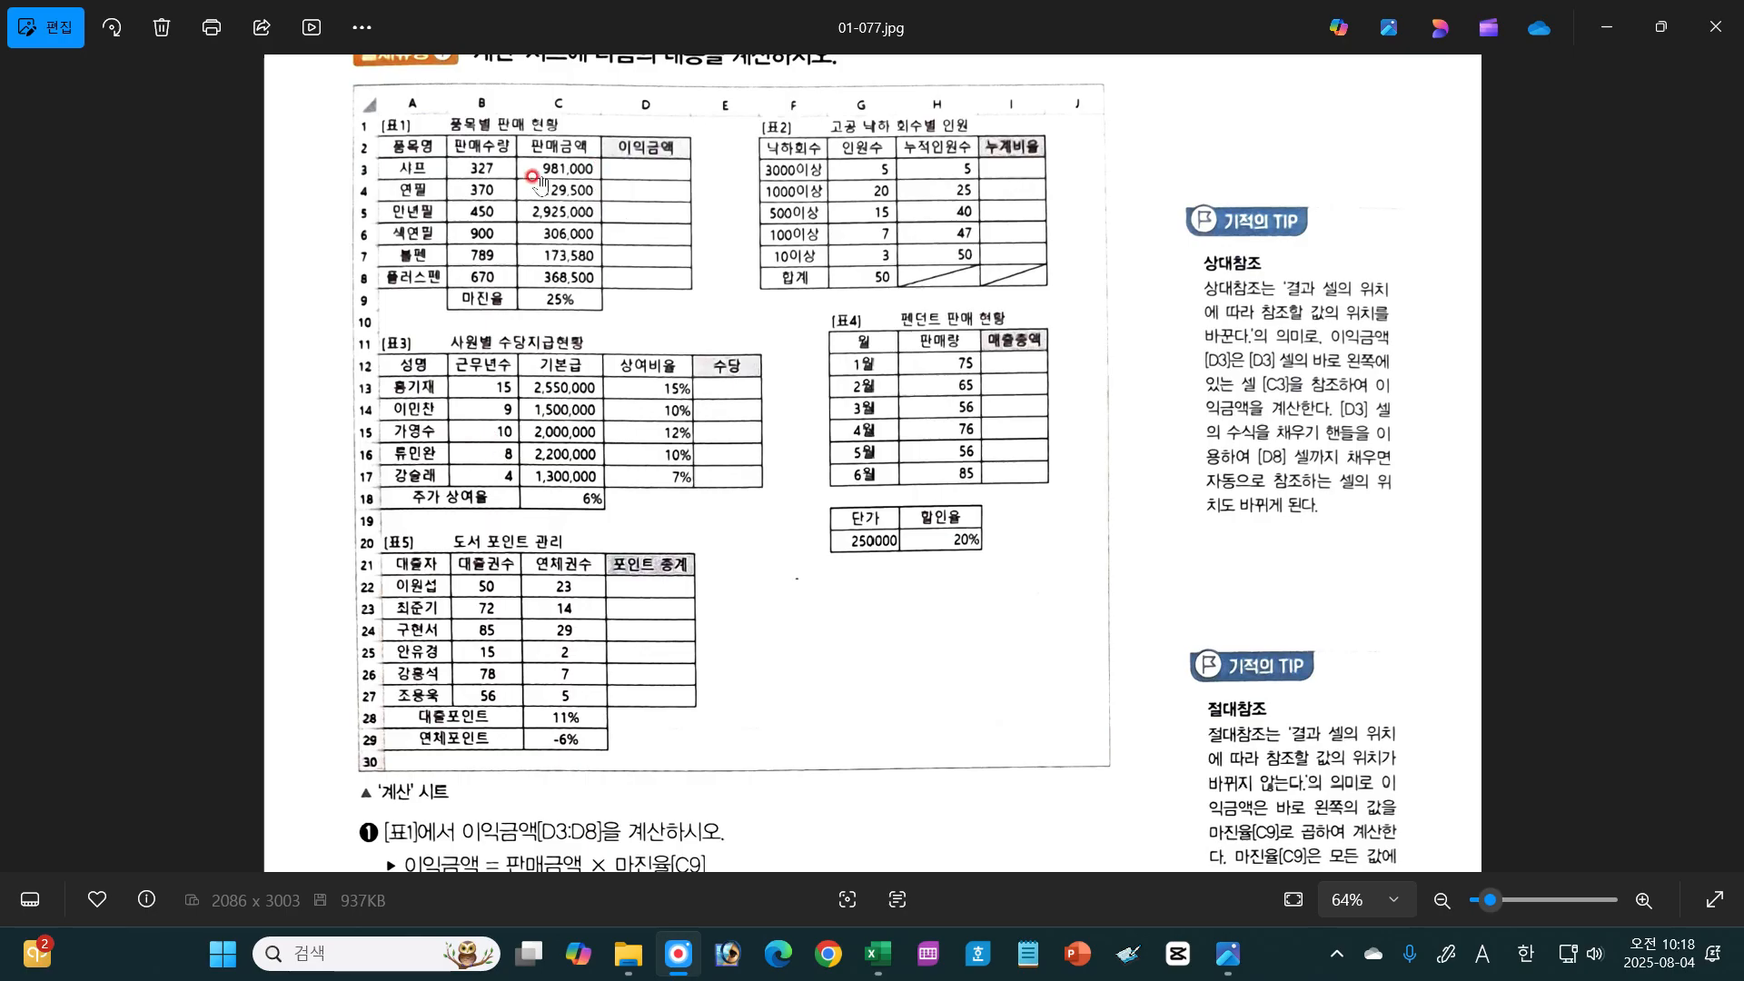
Step: Switch to the 08계산작업 workbook in Excel and build the formula =C3*C9 in cell D3 of the 계산 sheet
{"action": "left_click", "coordinate": [877, 954]}
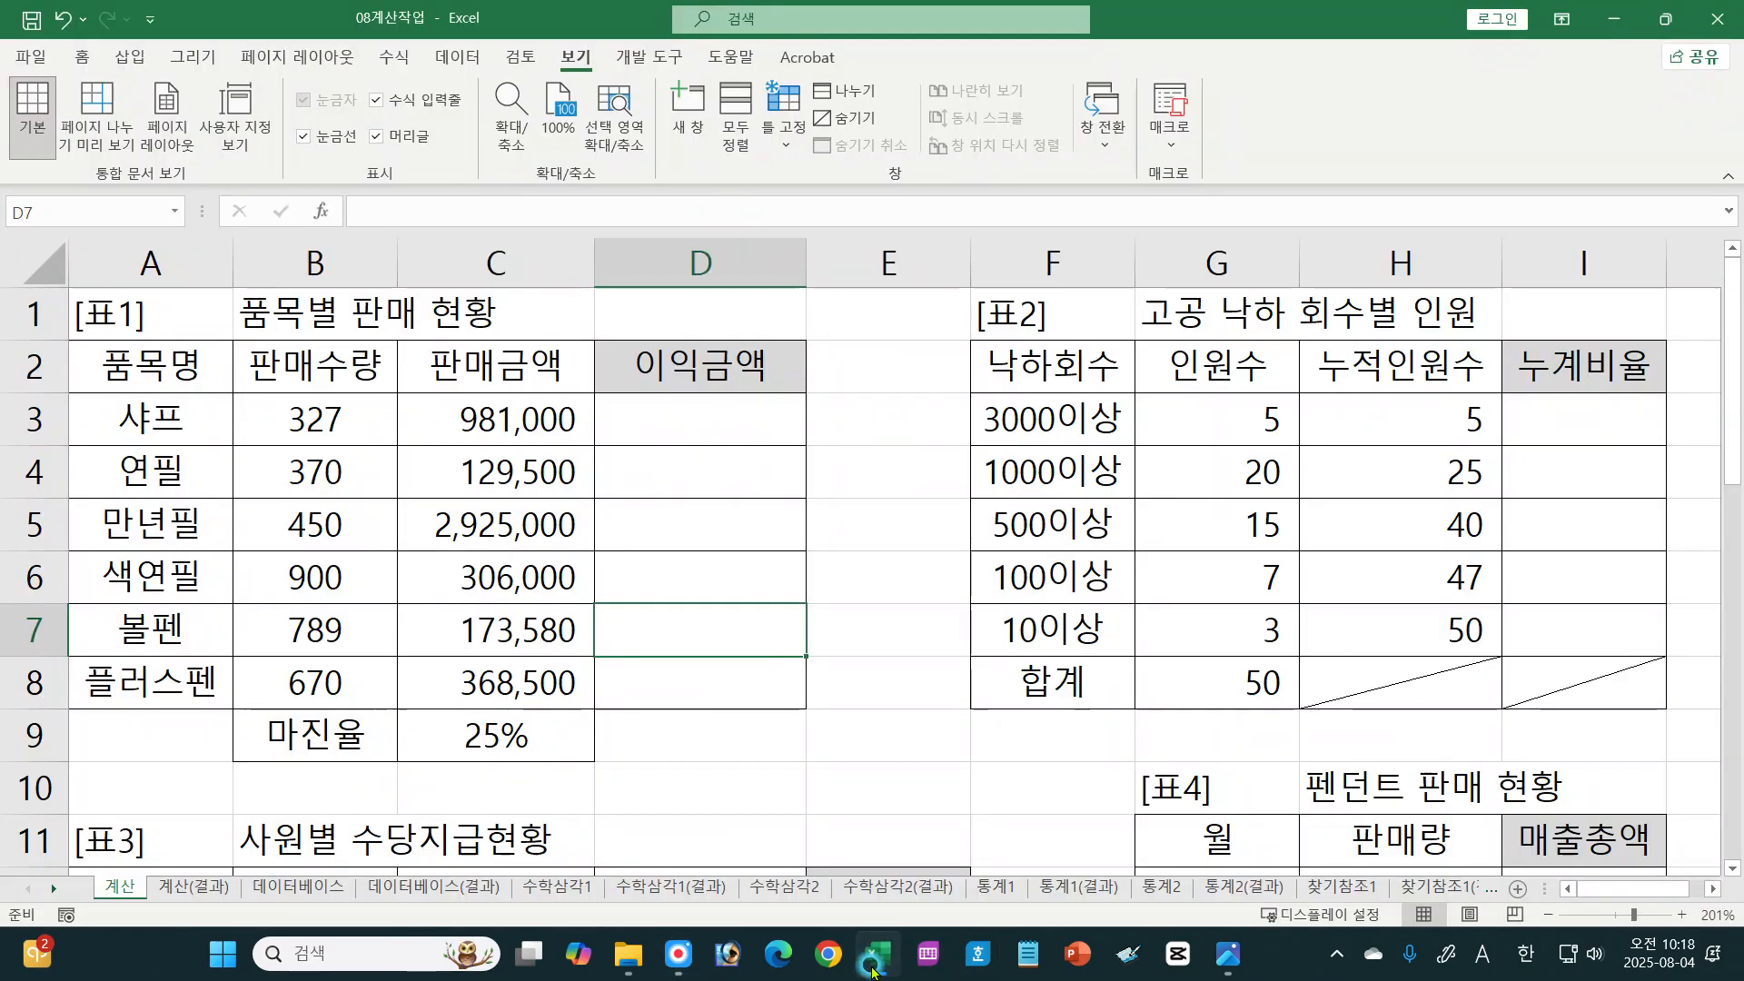
{"action": "left_click", "coordinate": [650, 427]}
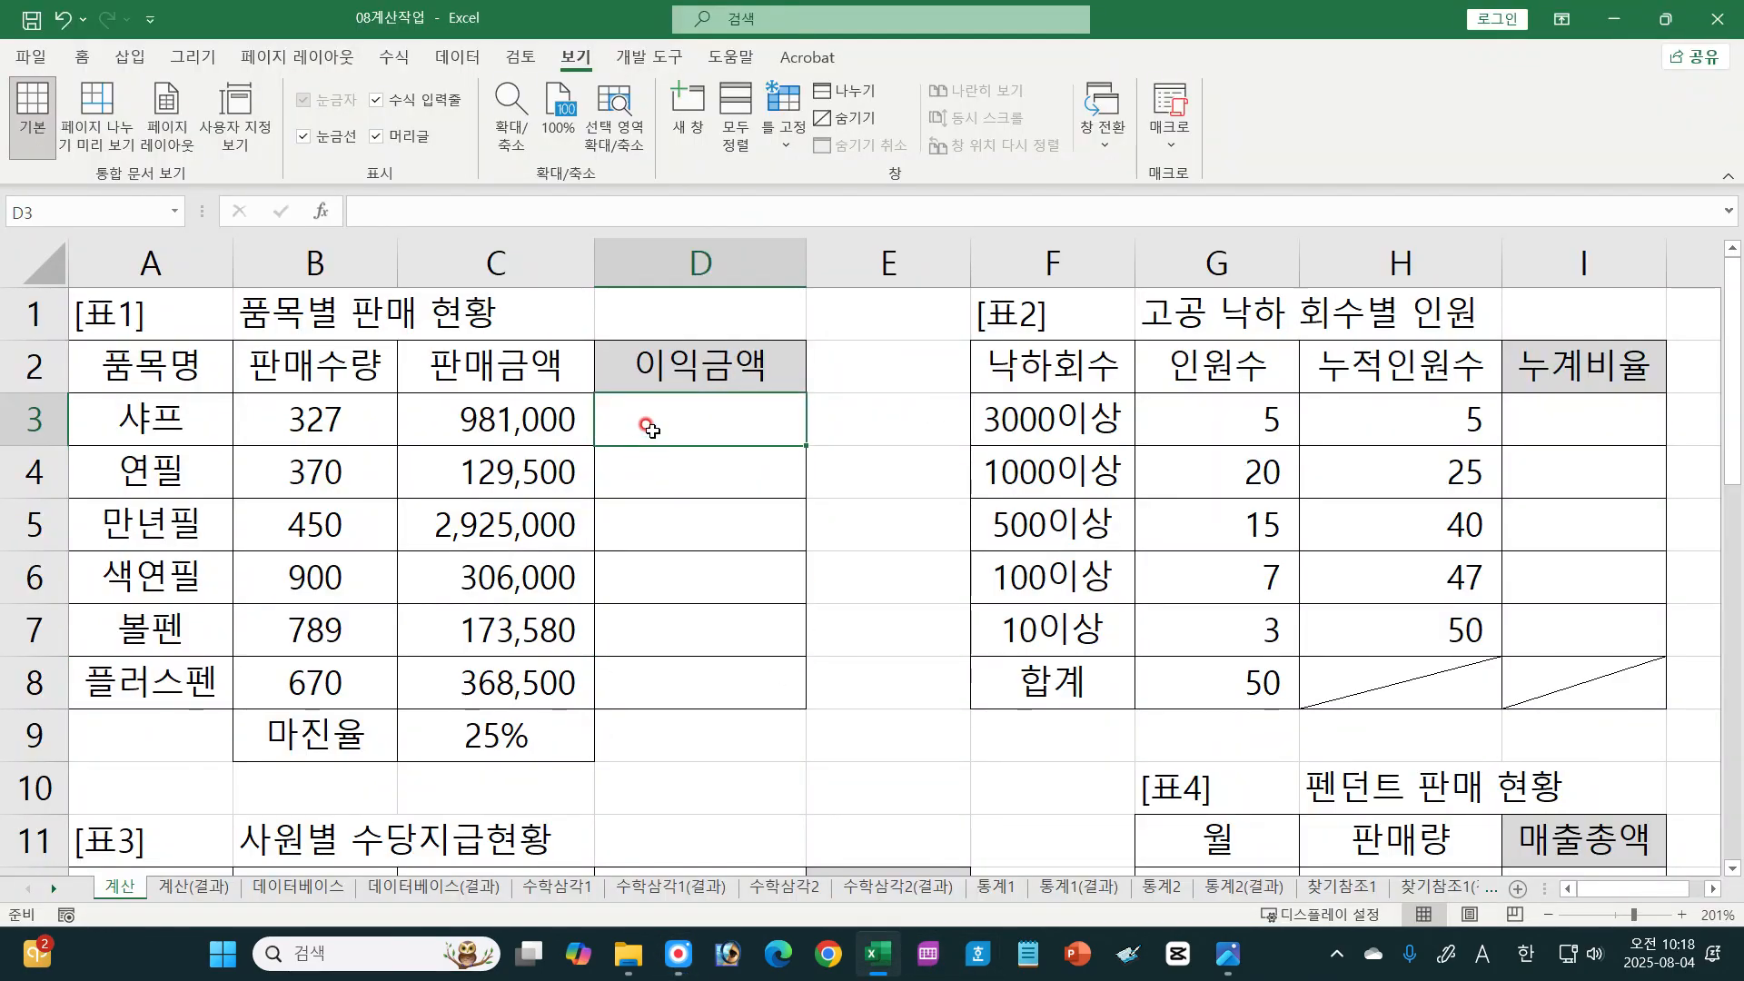
{"action": "type", "text": "="}
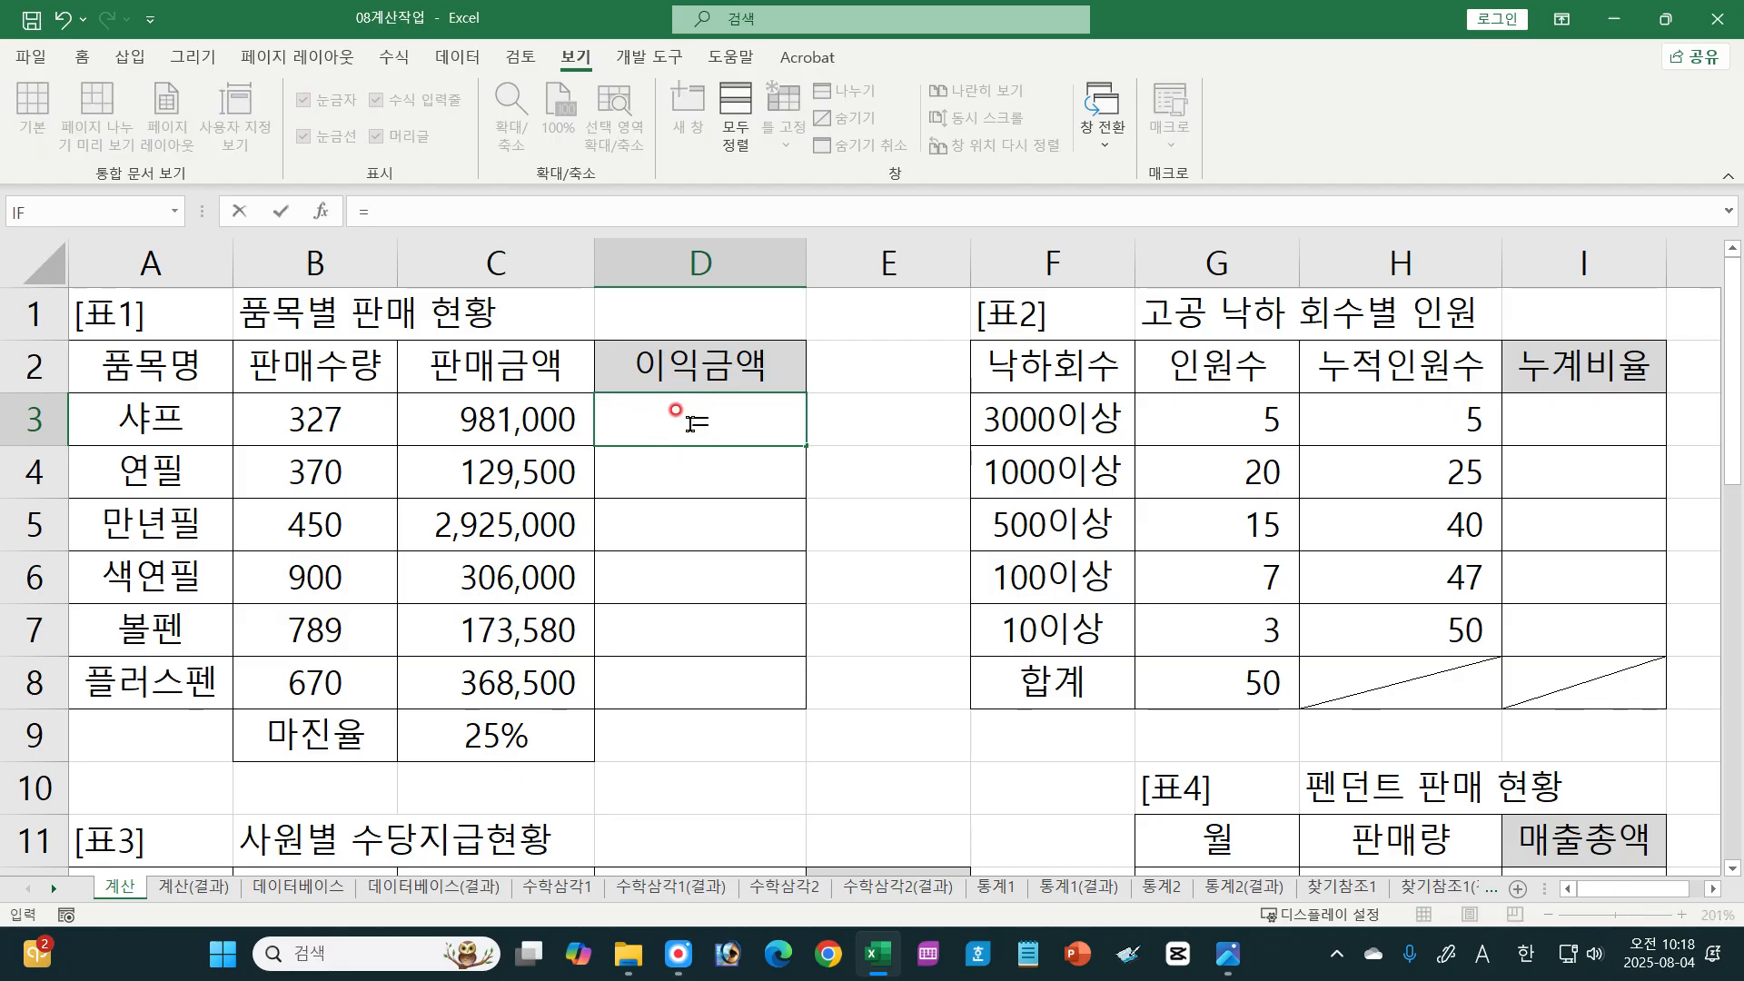
{"action": "left_click", "coordinate": [499, 363]}
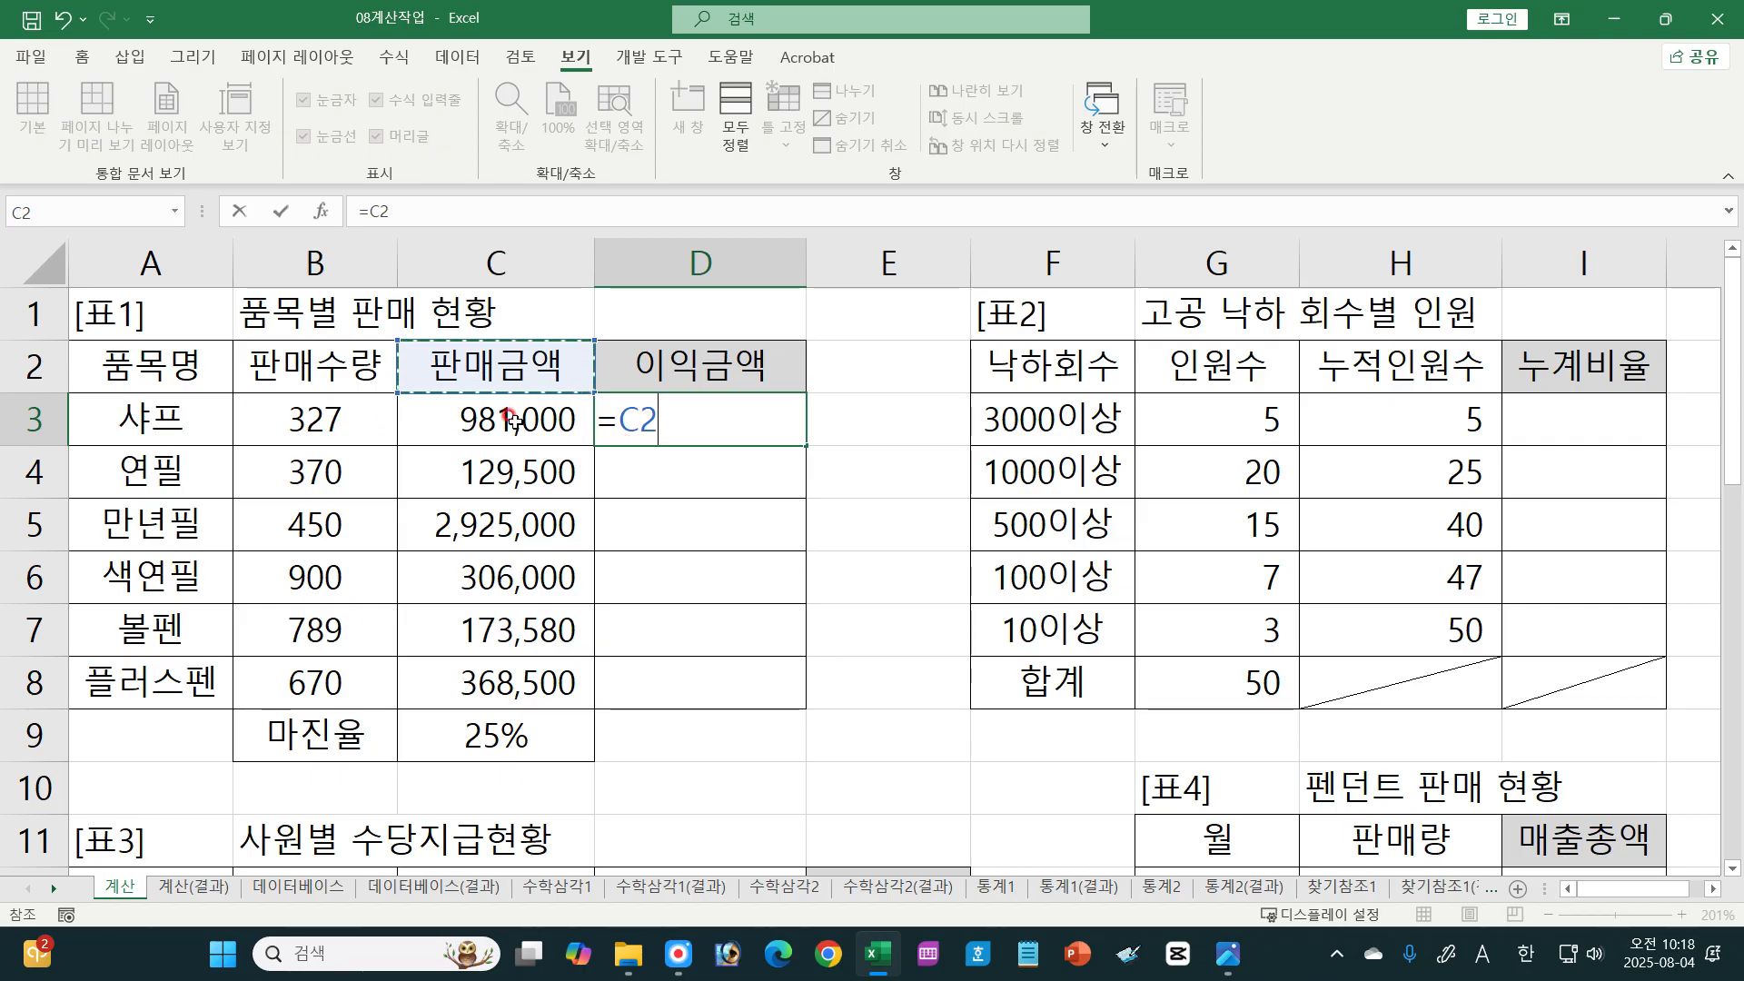
{"action": "left_click", "coordinate": [512, 420]}
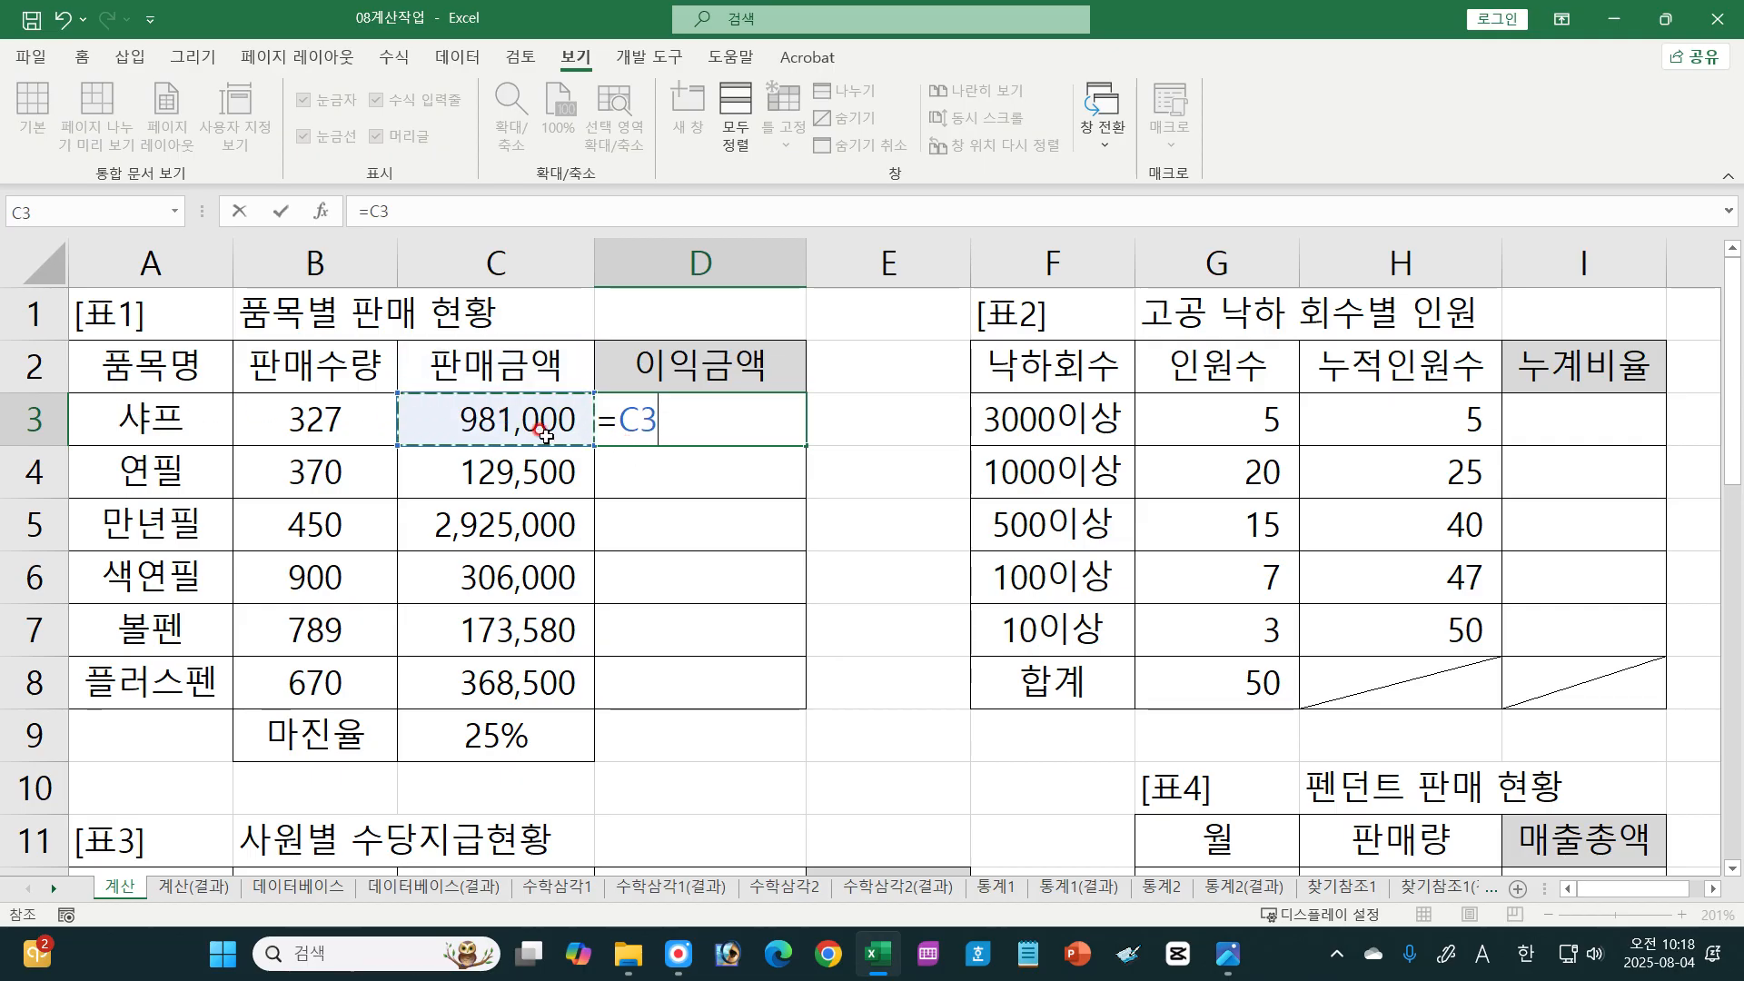
{"action": "type", "text": "*"}
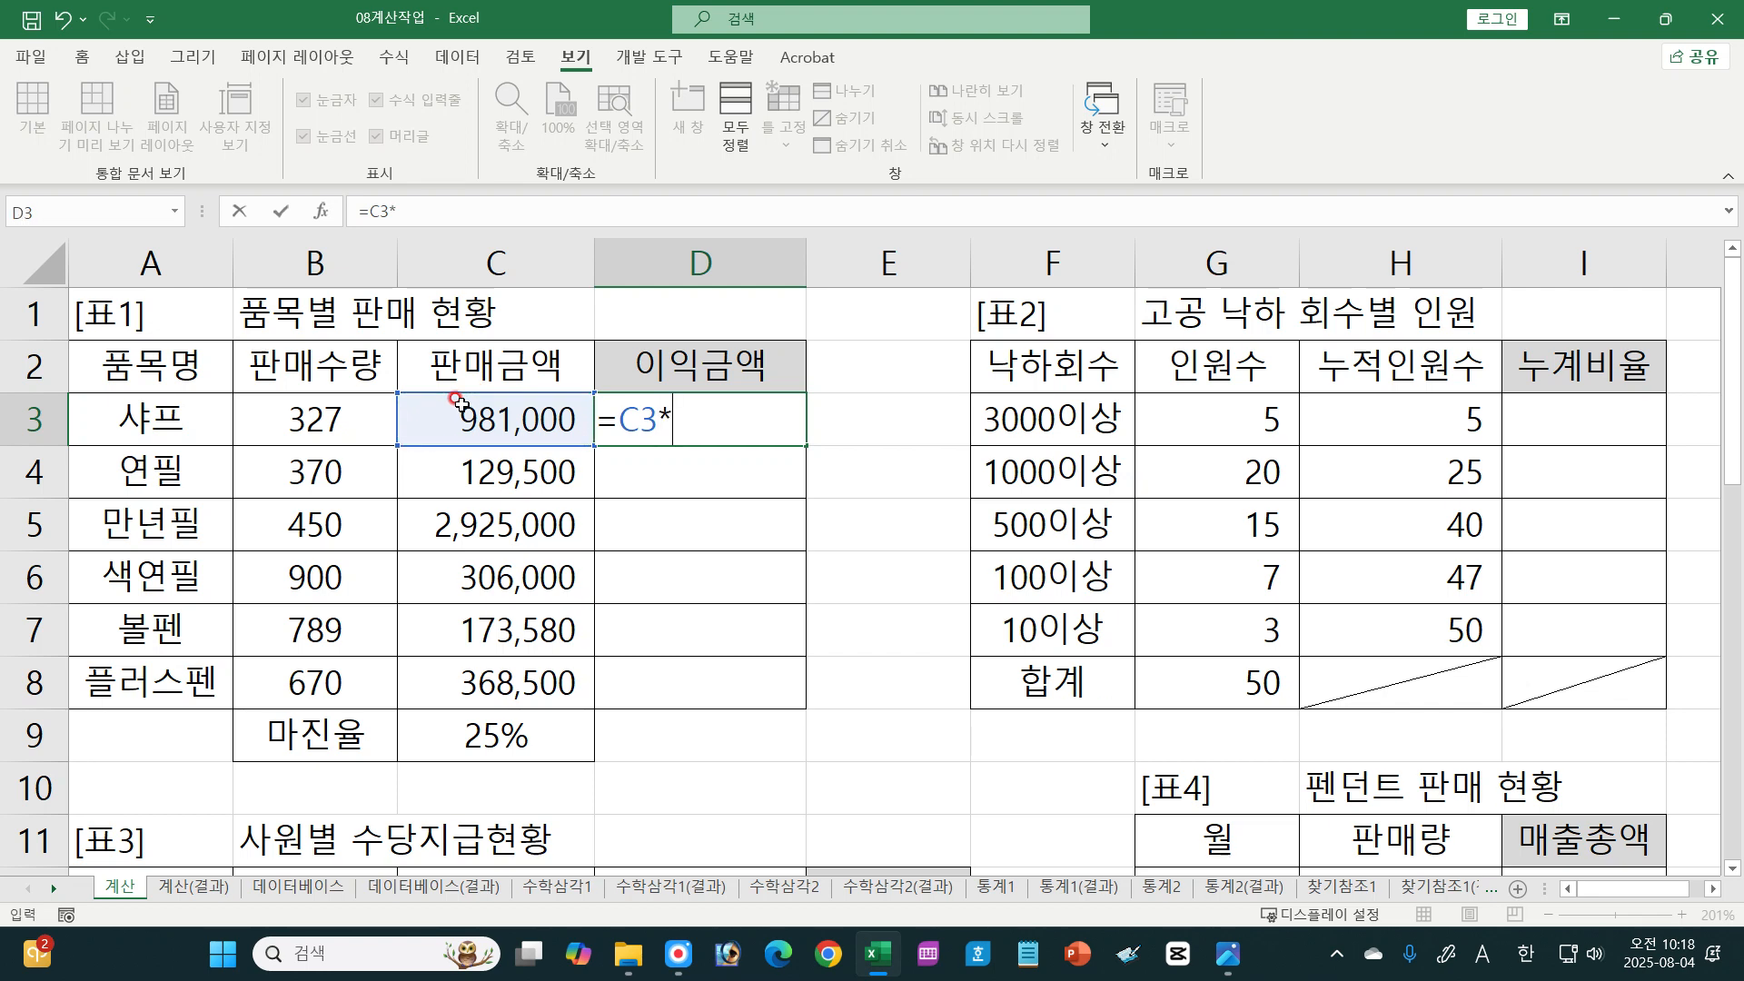
{"action": "left_click", "coordinate": [493, 738]}
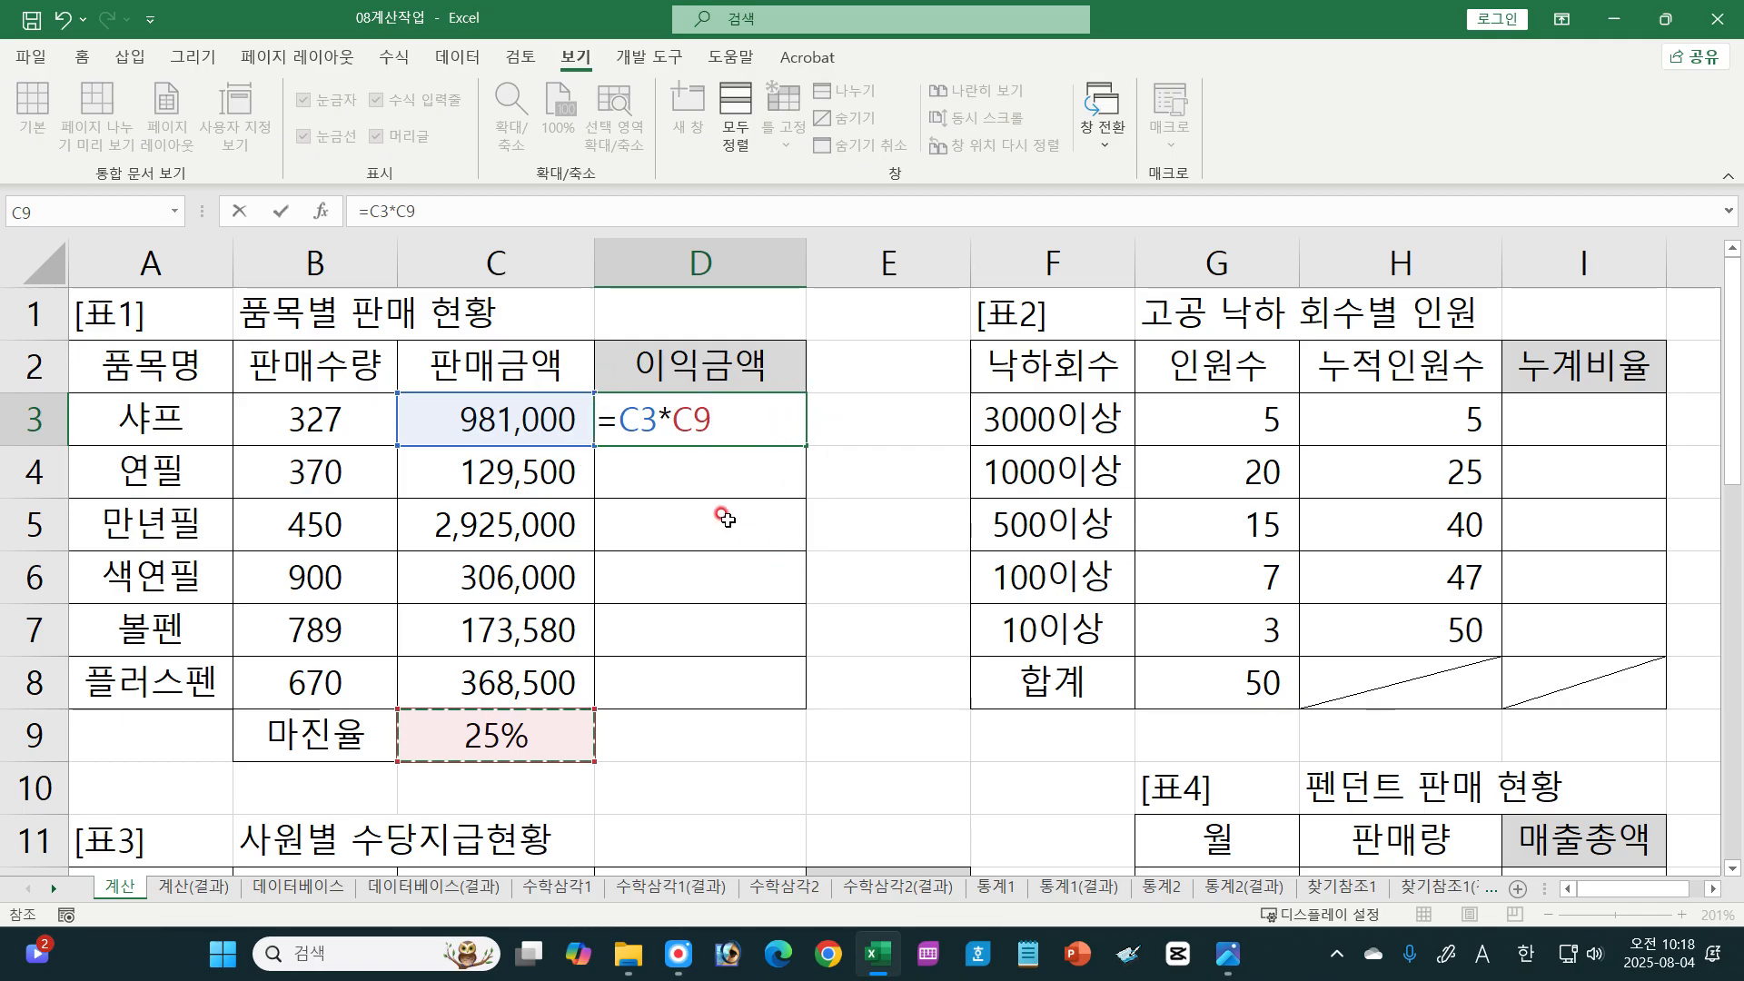
Step: Circle 981,000 with an arrow to 129,500, circle the 25% margin, and handwrite =C4*C9 in cell D4
{"action": "key", "text": "F8"}
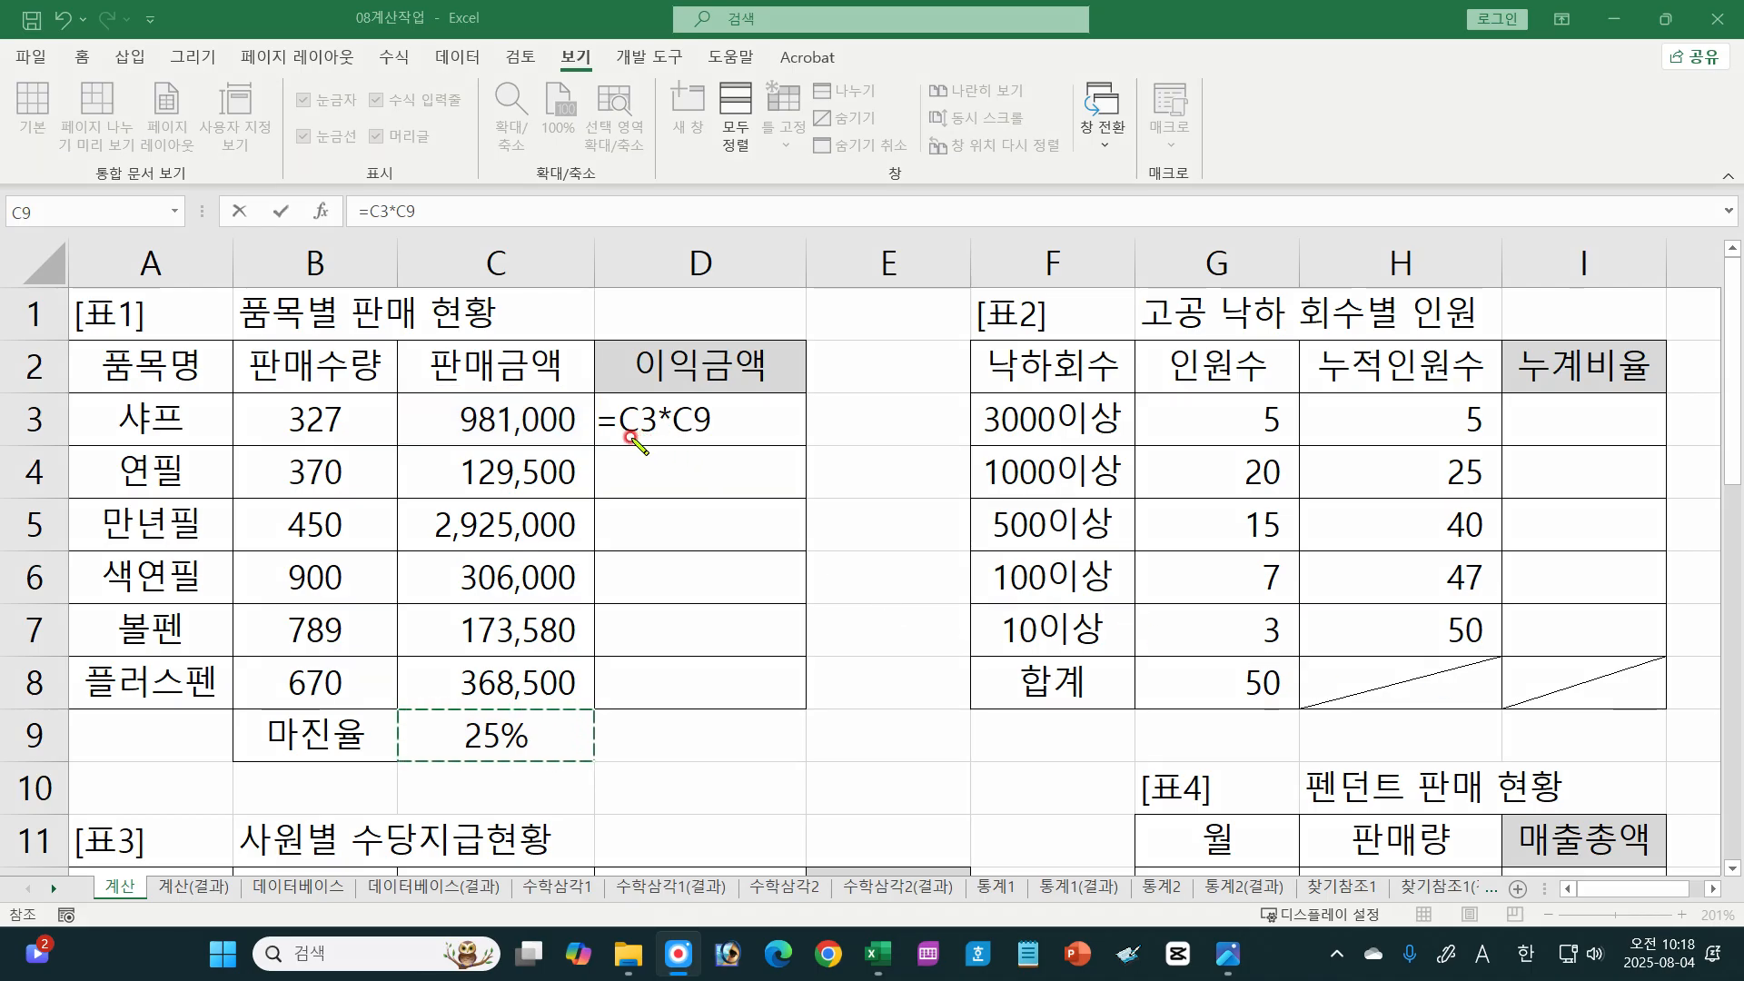
{"action": "mouse_move", "coordinate": [554, 438]}
{"action": "left_mouse_down"}
{"action": "mouse_move", "coordinate": [550, 397]}
{"action": "mouse_move", "coordinate": [545, 434]}
{"action": "left_mouse_up"}
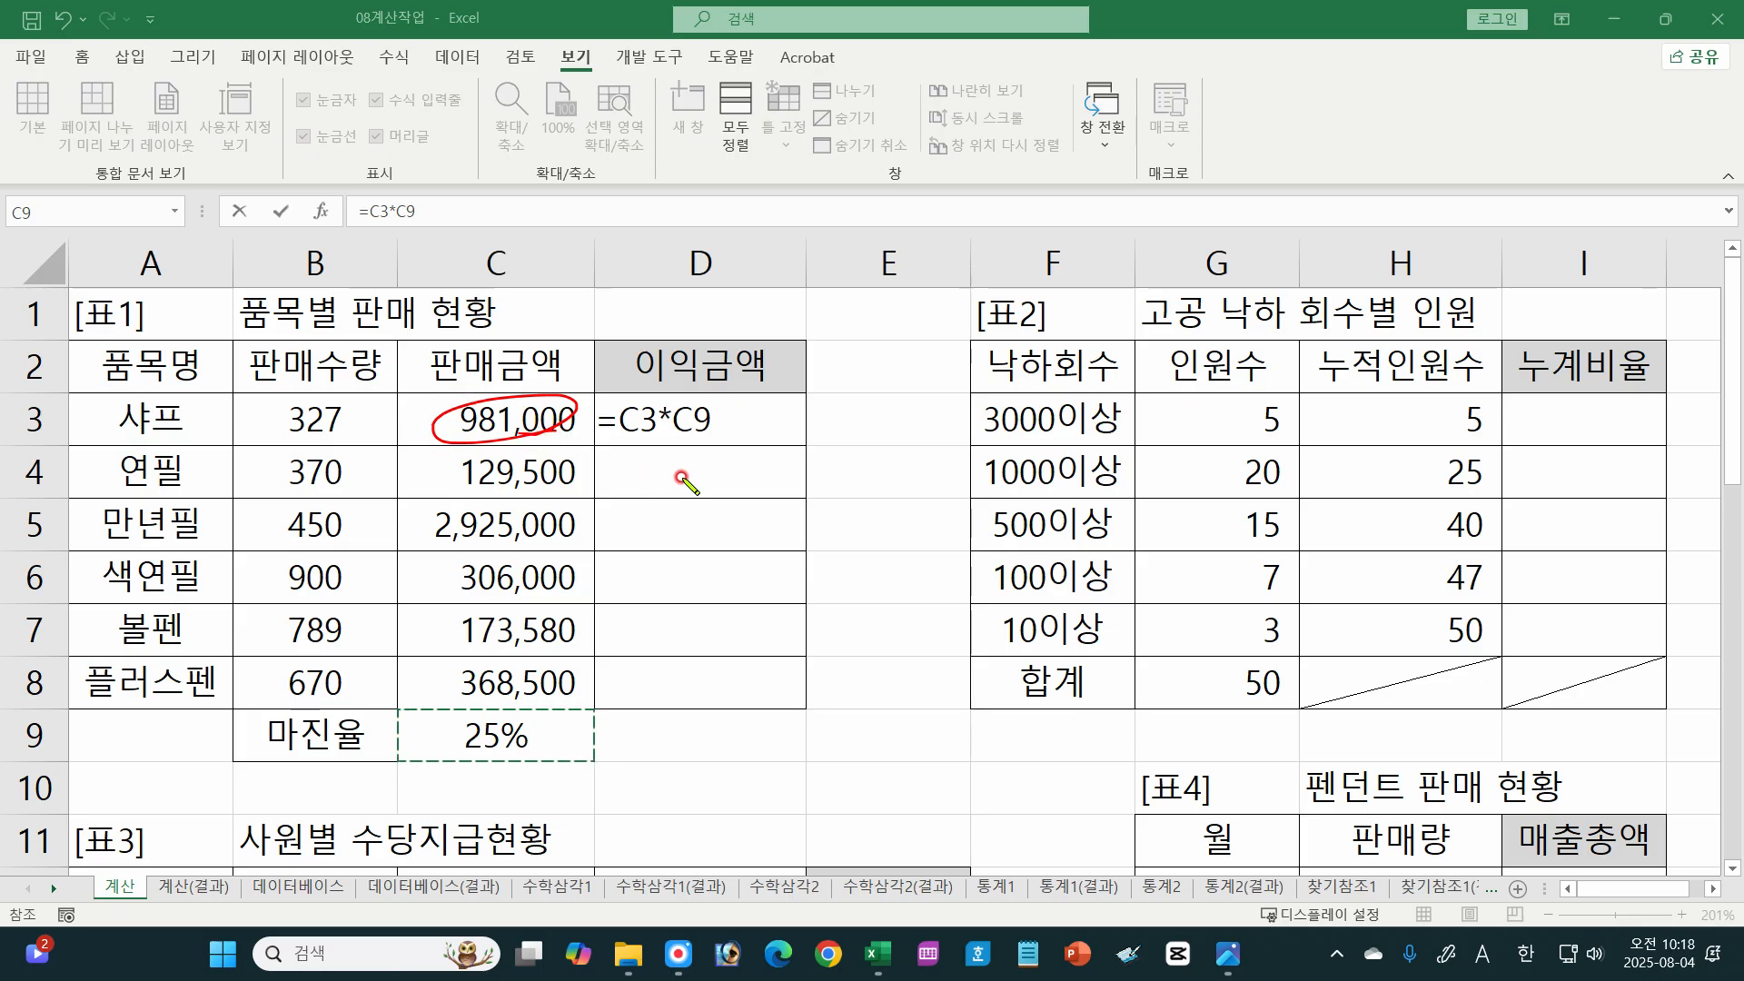
{"action": "mouse_move", "coordinate": [608, 472]}
{"action": "left_mouse_down"}
{"action": "mouse_move", "coordinate": [695, 468]}
{"action": "mouse_move", "coordinate": [677, 490]}
{"action": "left_mouse_up"}
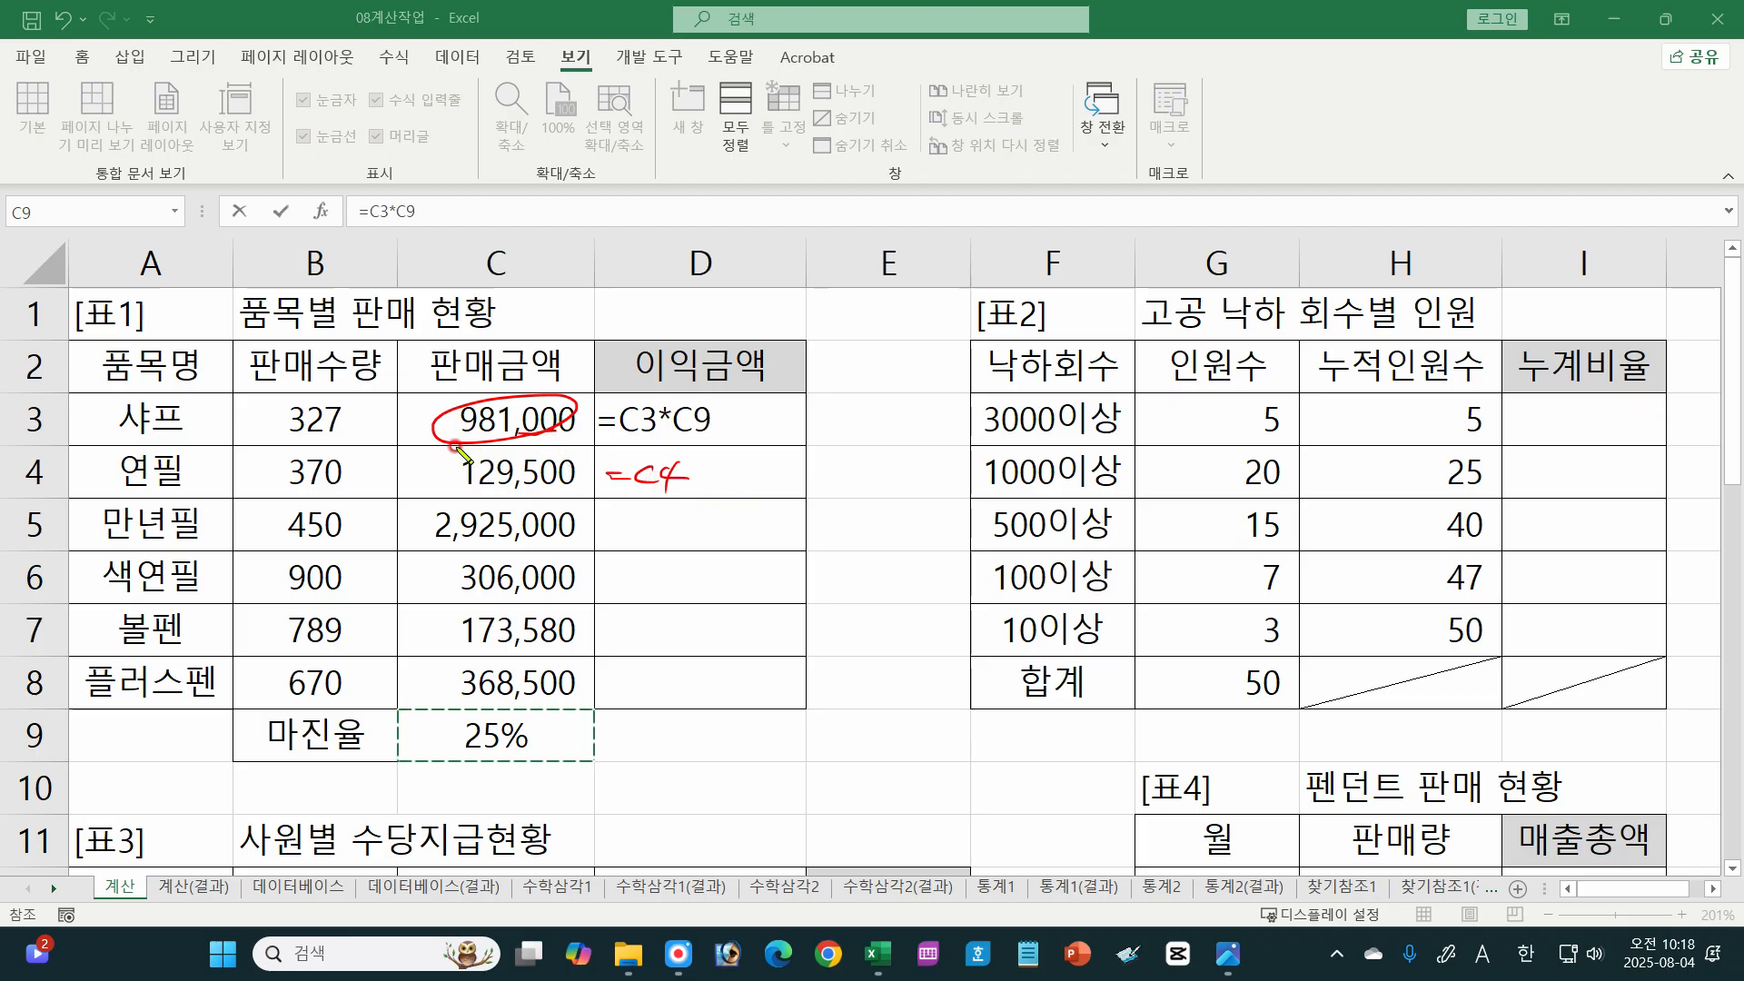
{"action": "mouse_move", "coordinate": [457, 448]}
{"action": "left_mouse_down"}
{"action": "mouse_move", "coordinate": [464, 472]}
{"action": "mouse_move", "coordinate": [439, 491]}
{"action": "left_mouse_up"}
{"action": "mouse_move", "coordinate": [712, 468]}
{"action": "left_mouse_down"}
{"action": "mouse_move", "coordinate": [693, 488]}
{"action": "mouse_move", "coordinate": [722, 494]}
{"action": "left_mouse_up"}
{"action": "left_click_drag", "start_coordinate": [691, 475], "coordinate": [724, 474]}
{"action": "left_click_drag", "start_coordinate": [532, 749], "coordinate": [531, 768]}
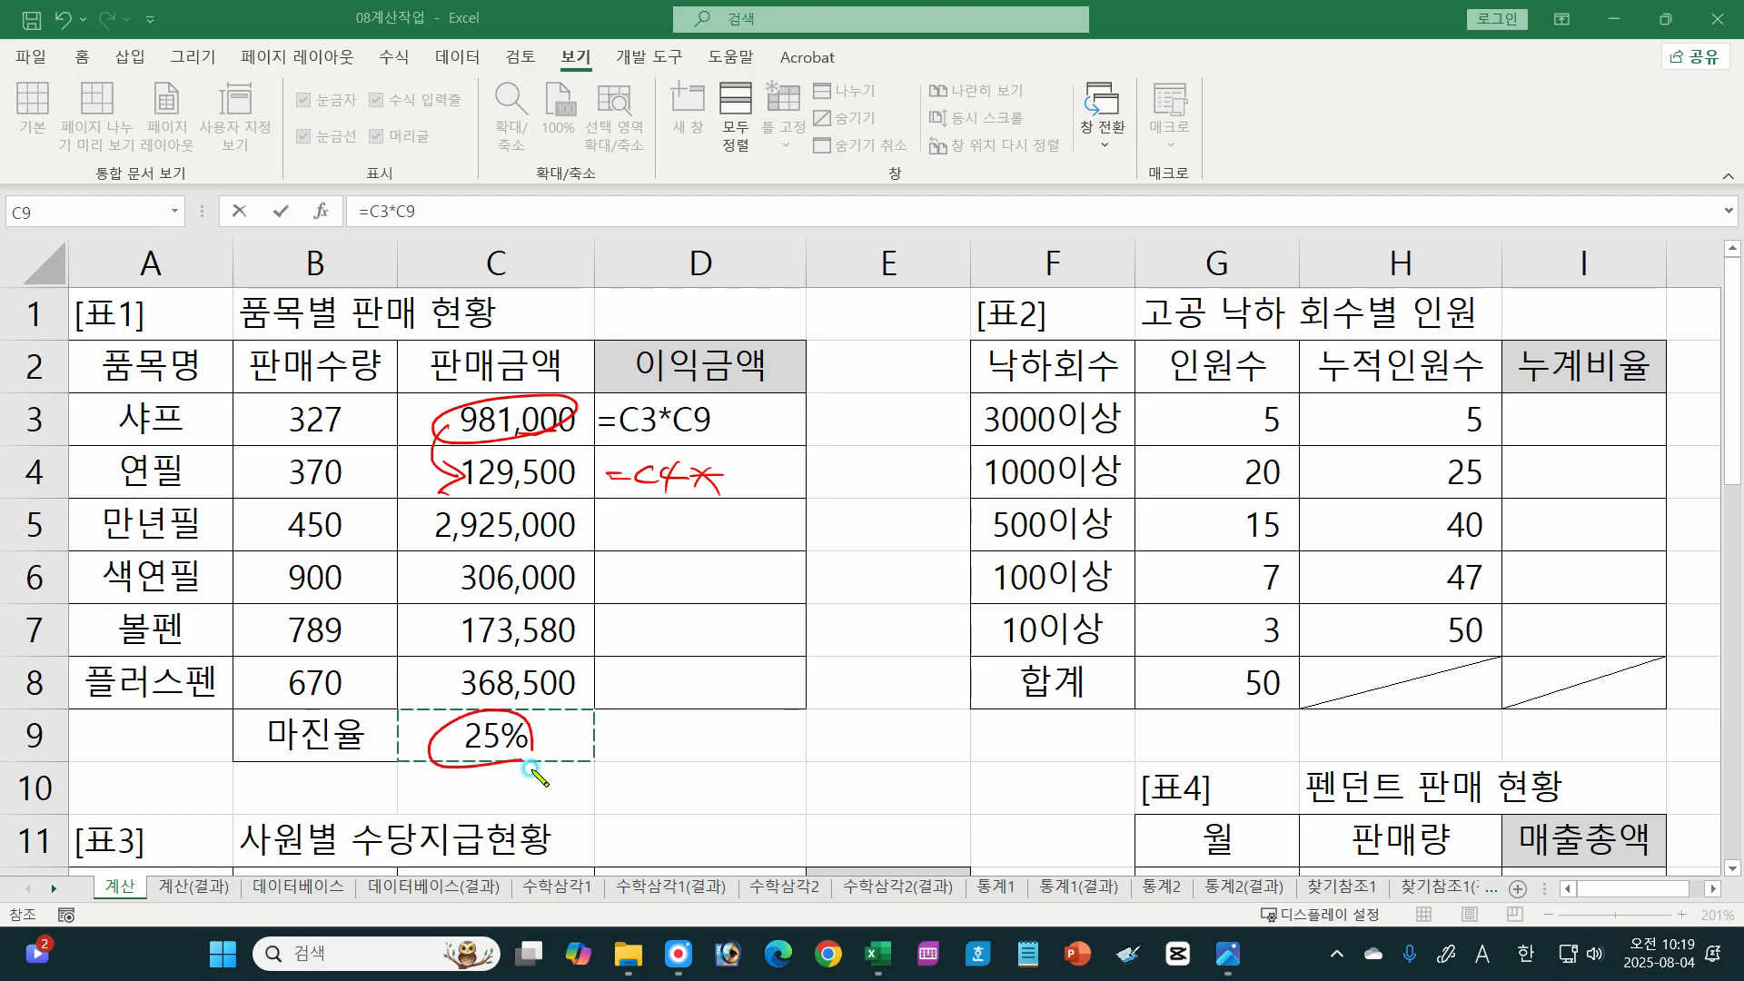
{"action": "mouse_move", "coordinate": [757, 465]}
{"action": "left_mouse_down"}
{"action": "mouse_move", "coordinate": [739, 474]}
{"action": "mouse_move", "coordinate": [757, 487]}
{"action": "left_mouse_up"}
{"action": "left_click_drag", "start_coordinate": [781, 465], "coordinate": [774, 495]}
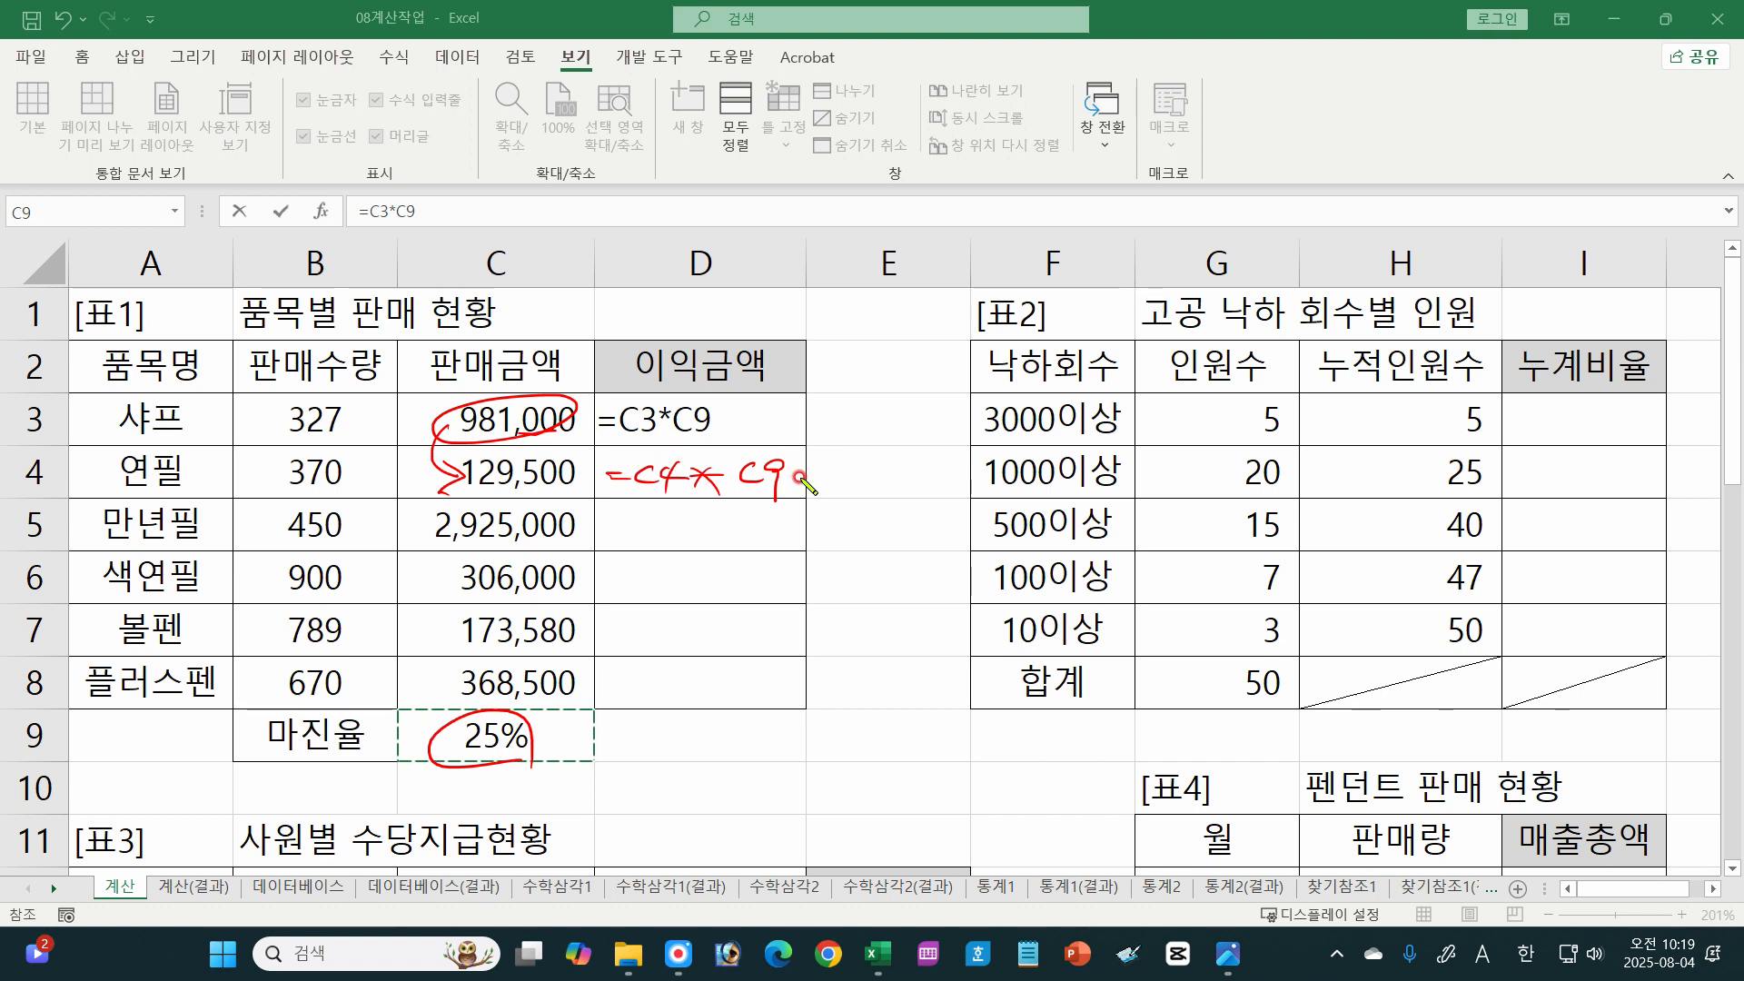
Step: Circle C3 in the formula with an arrow to the handwritten C4, add a downward arrow beside C9, and clear the annotations
{"action": "left_click_drag", "start_coordinate": [649, 405], "coordinate": [651, 461]}
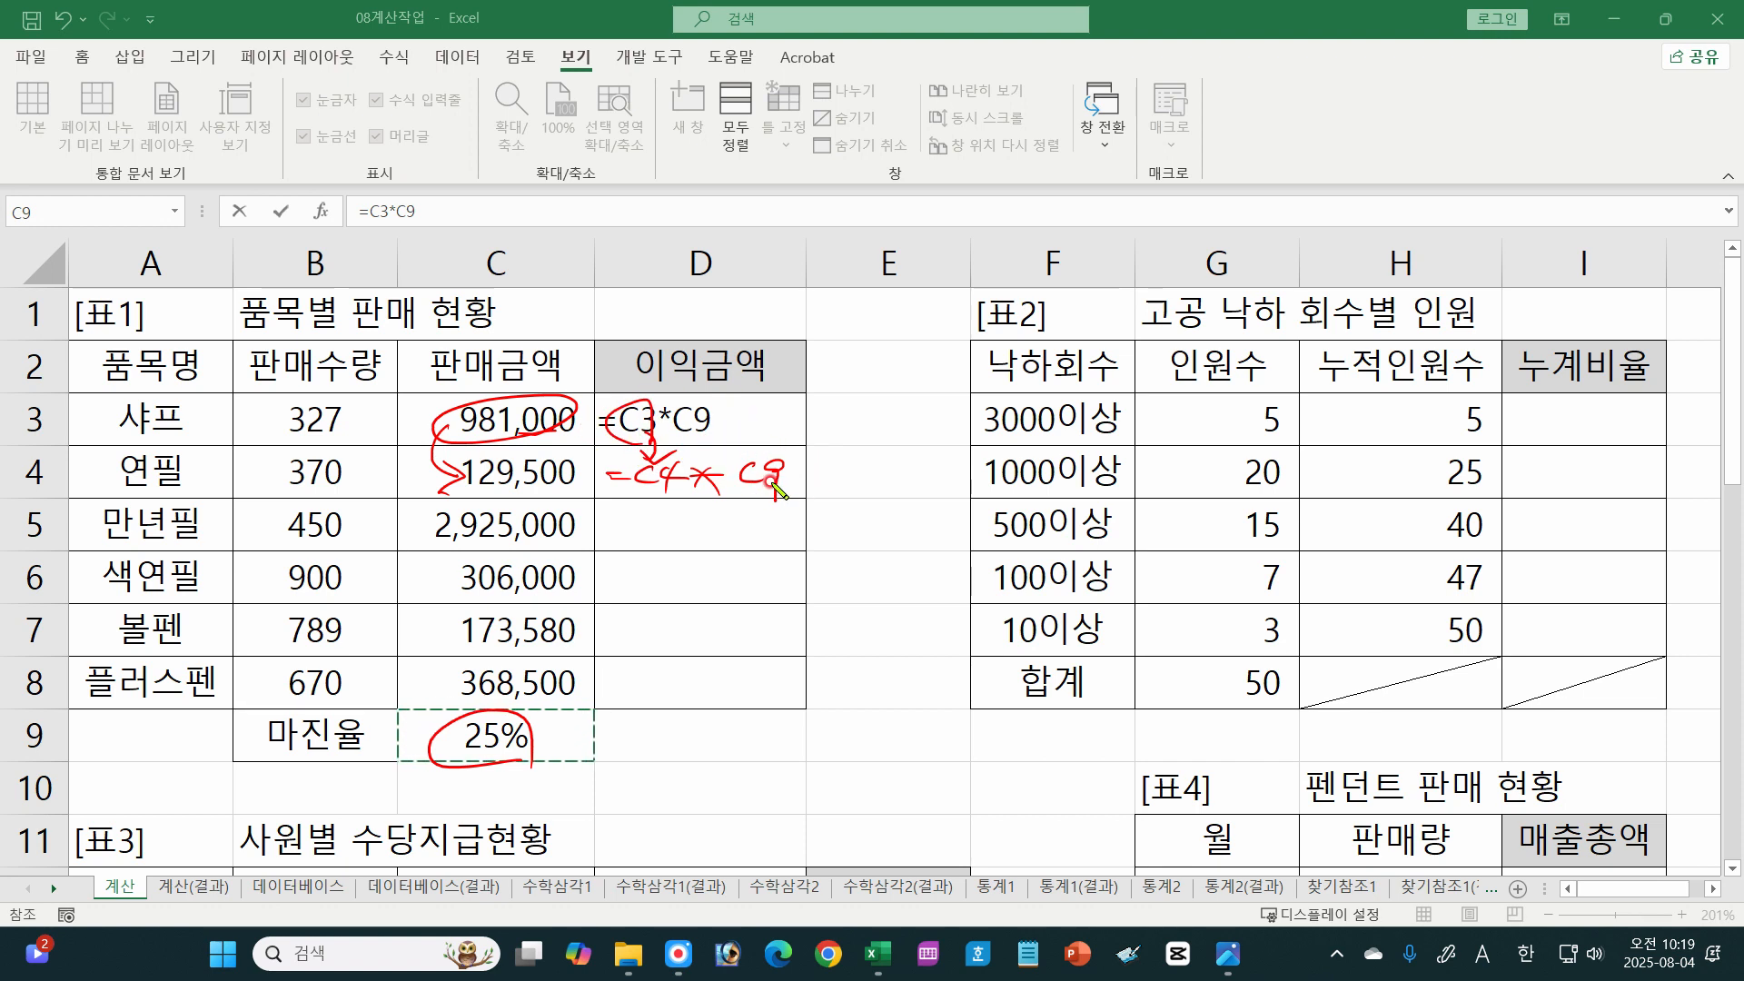
{"action": "left_click_drag", "start_coordinate": [775, 491], "coordinate": [762, 481]}
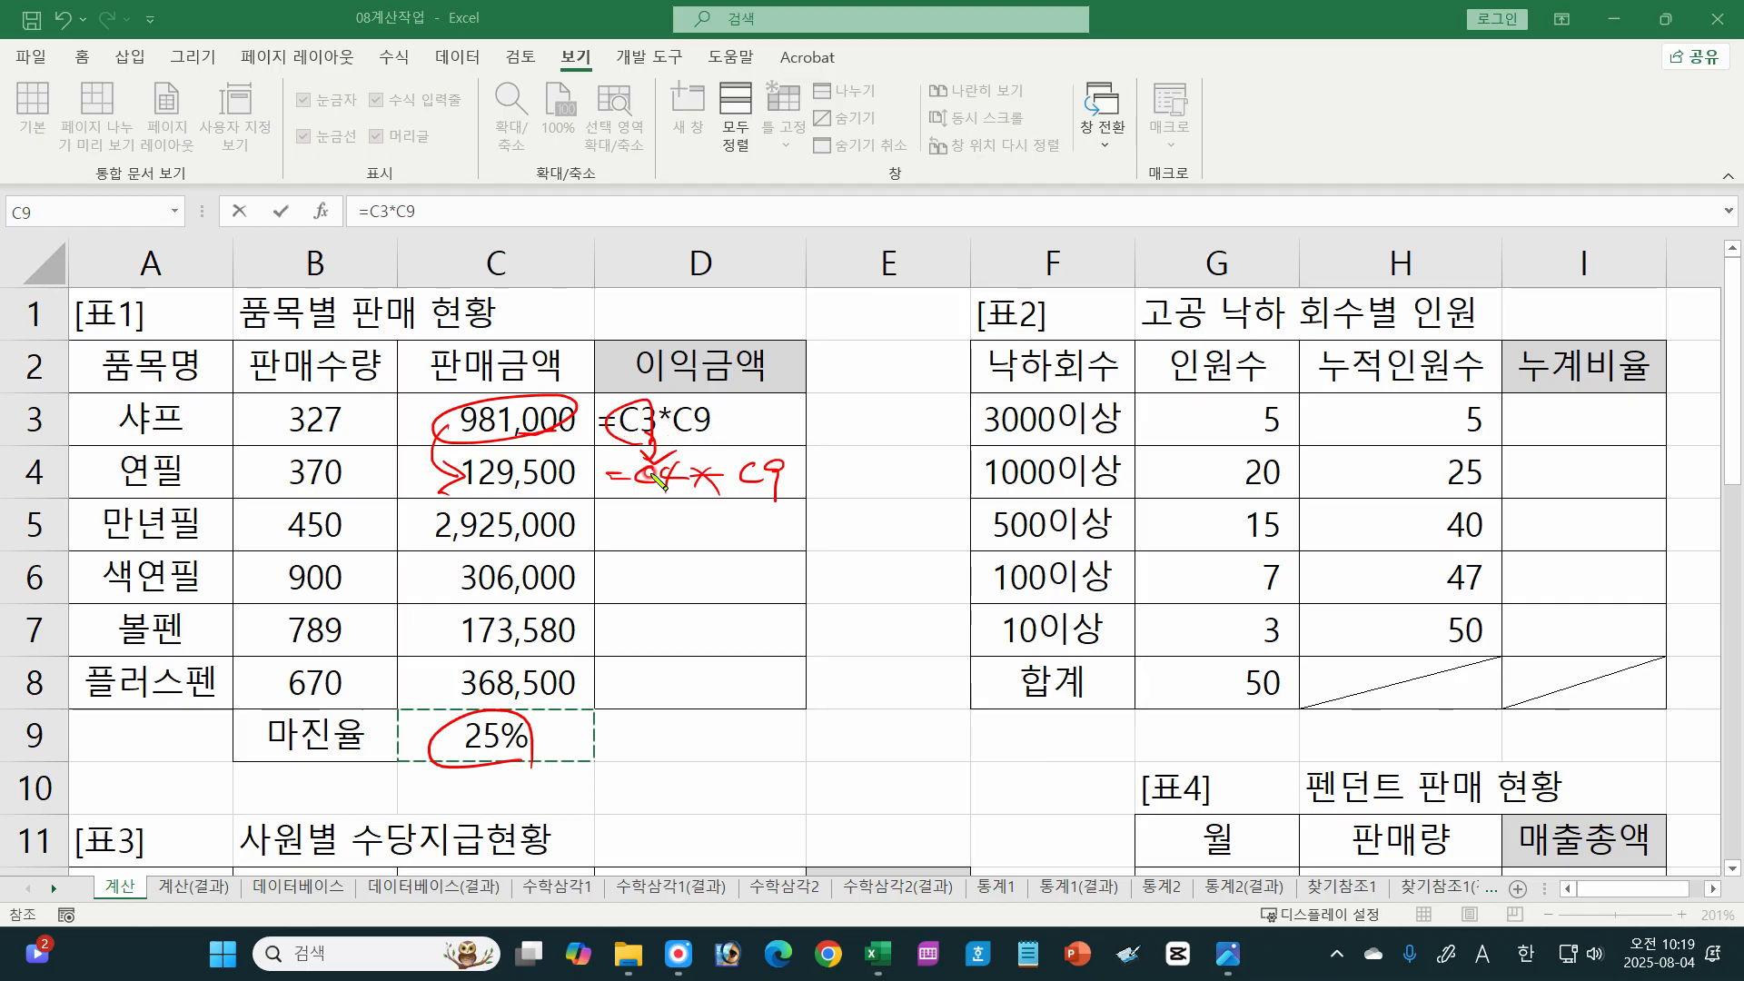
{"action": "mouse_move", "coordinate": [800, 431]}
{"action": "left_mouse_down"}
{"action": "mouse_move", "coordinate": [799, 495]}
{"action": "mouse_move", "coordinate": [815, 480]}
{"action": "left_mouse_up"}
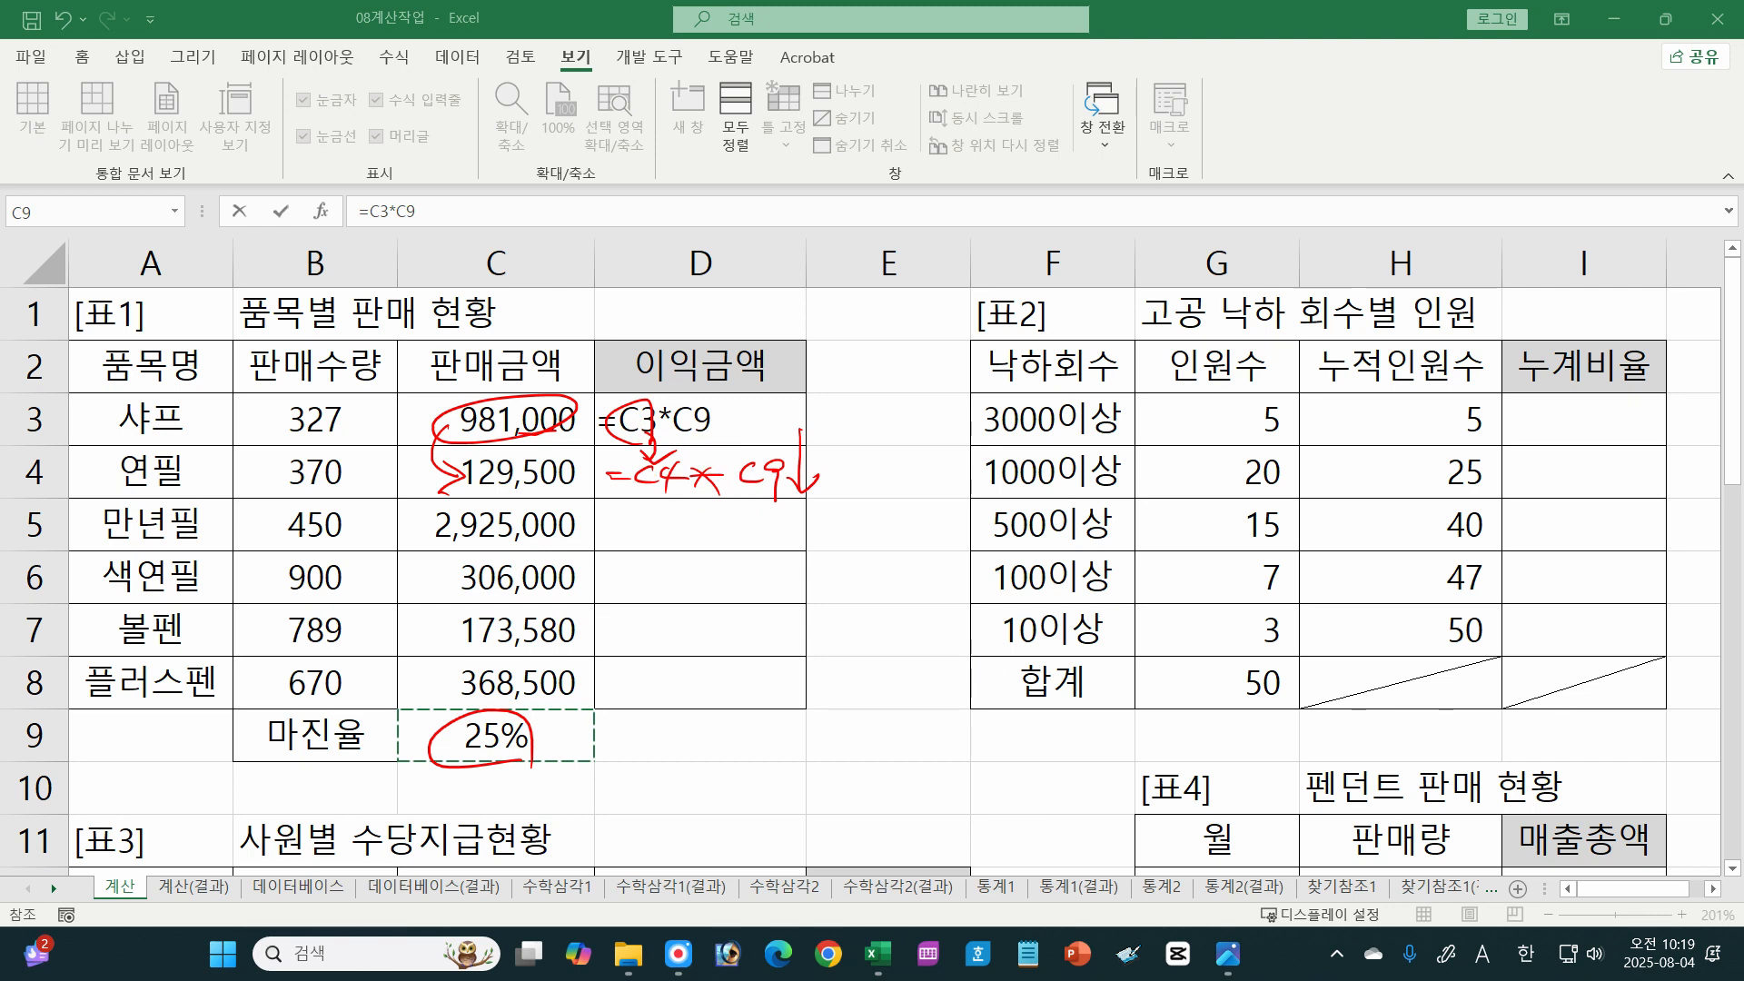
{"action": "key", "text": "Escape"}
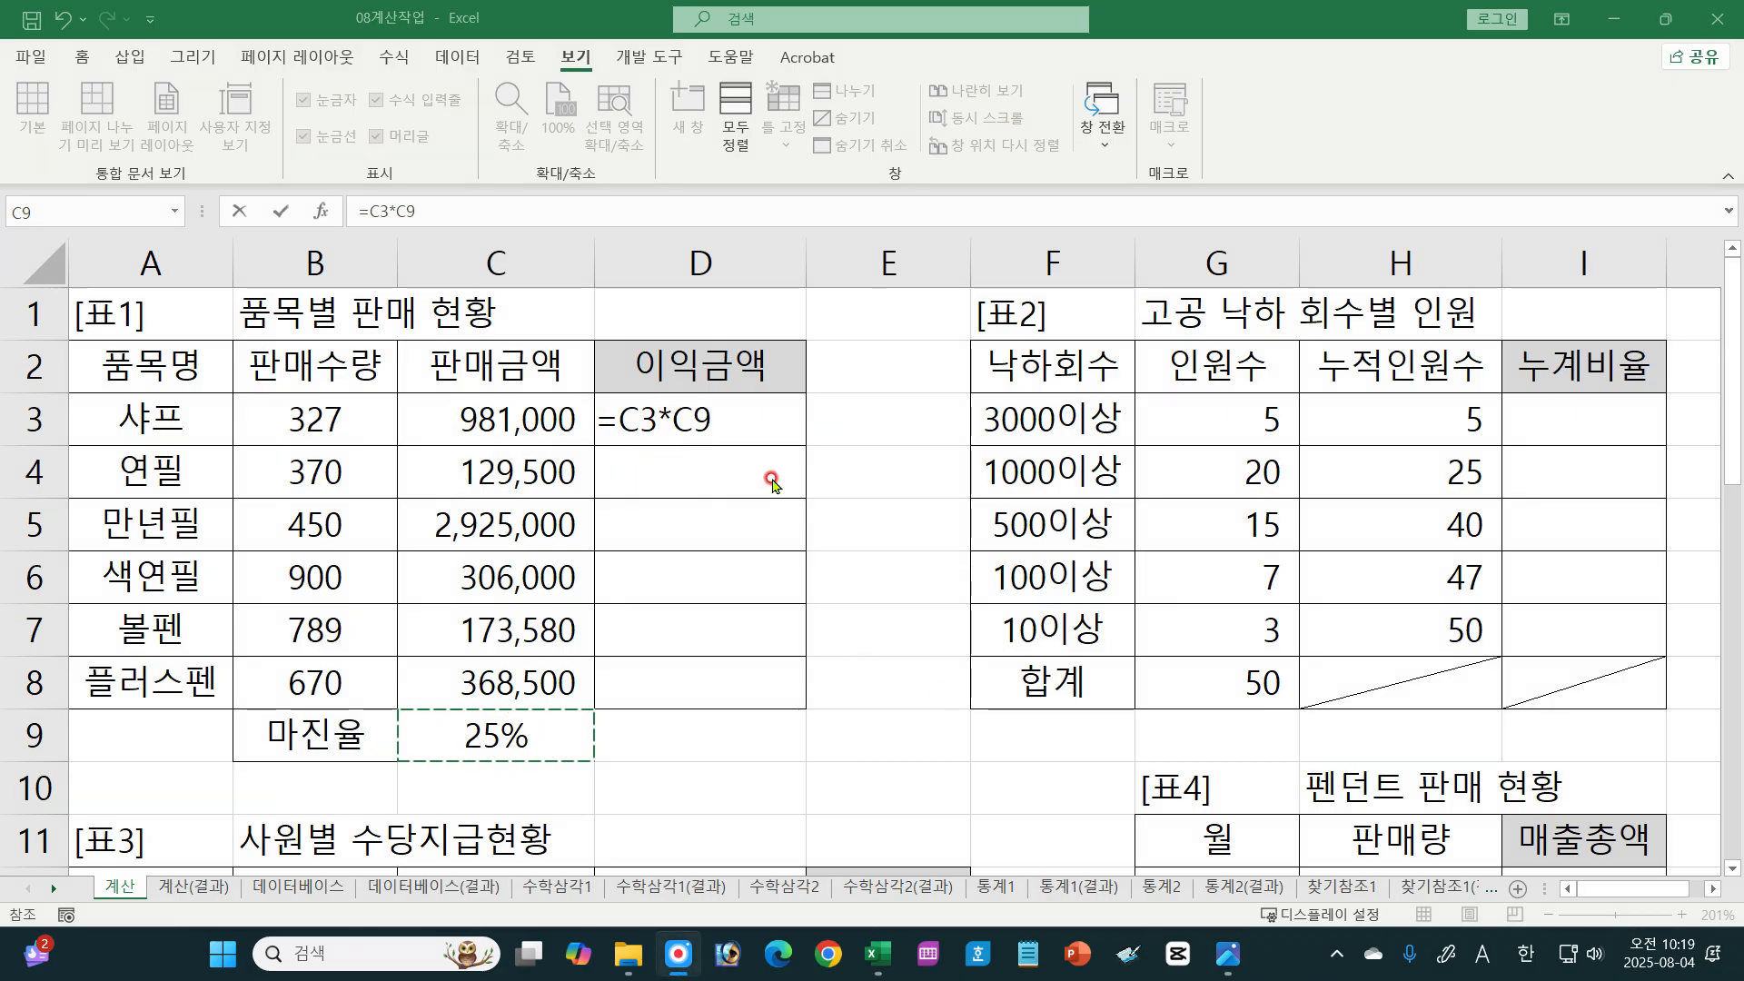
Step: Make the margin reference in D3 absolute as =C3*$C$9 and fill the formula down to D8
{"action": "left_click", "coordinate": [726, 429]}
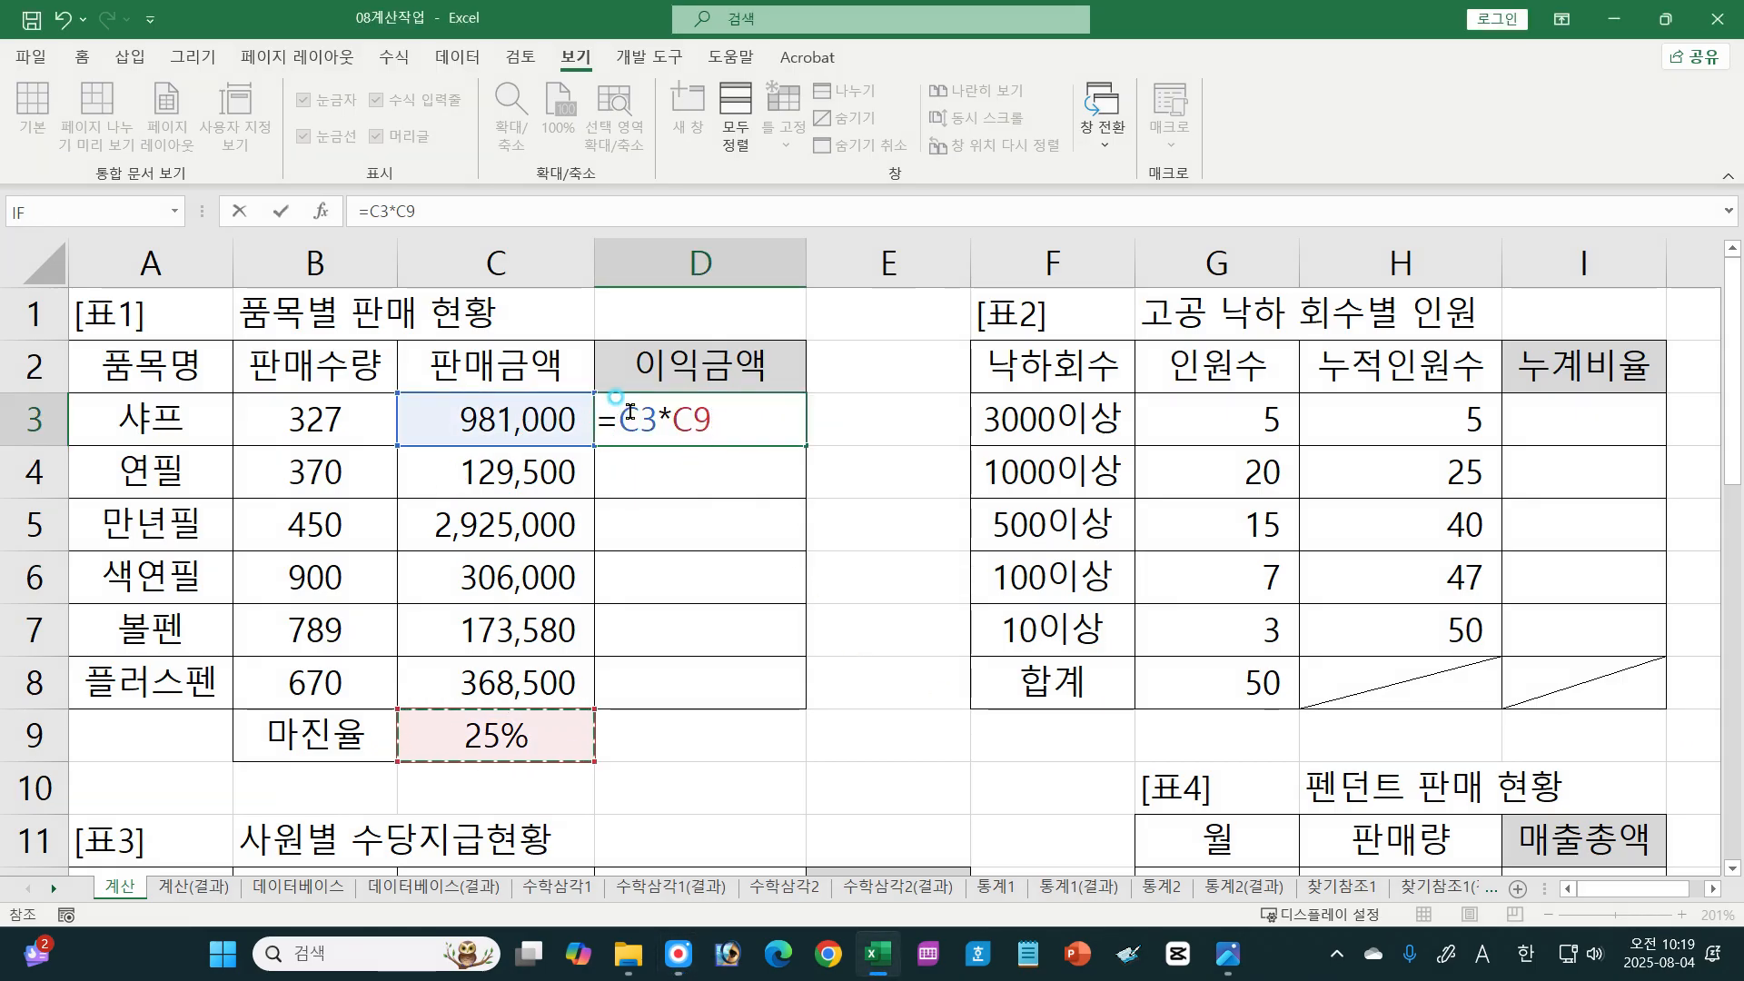
{"action": "left_click", "coordinate": [633, 415]}
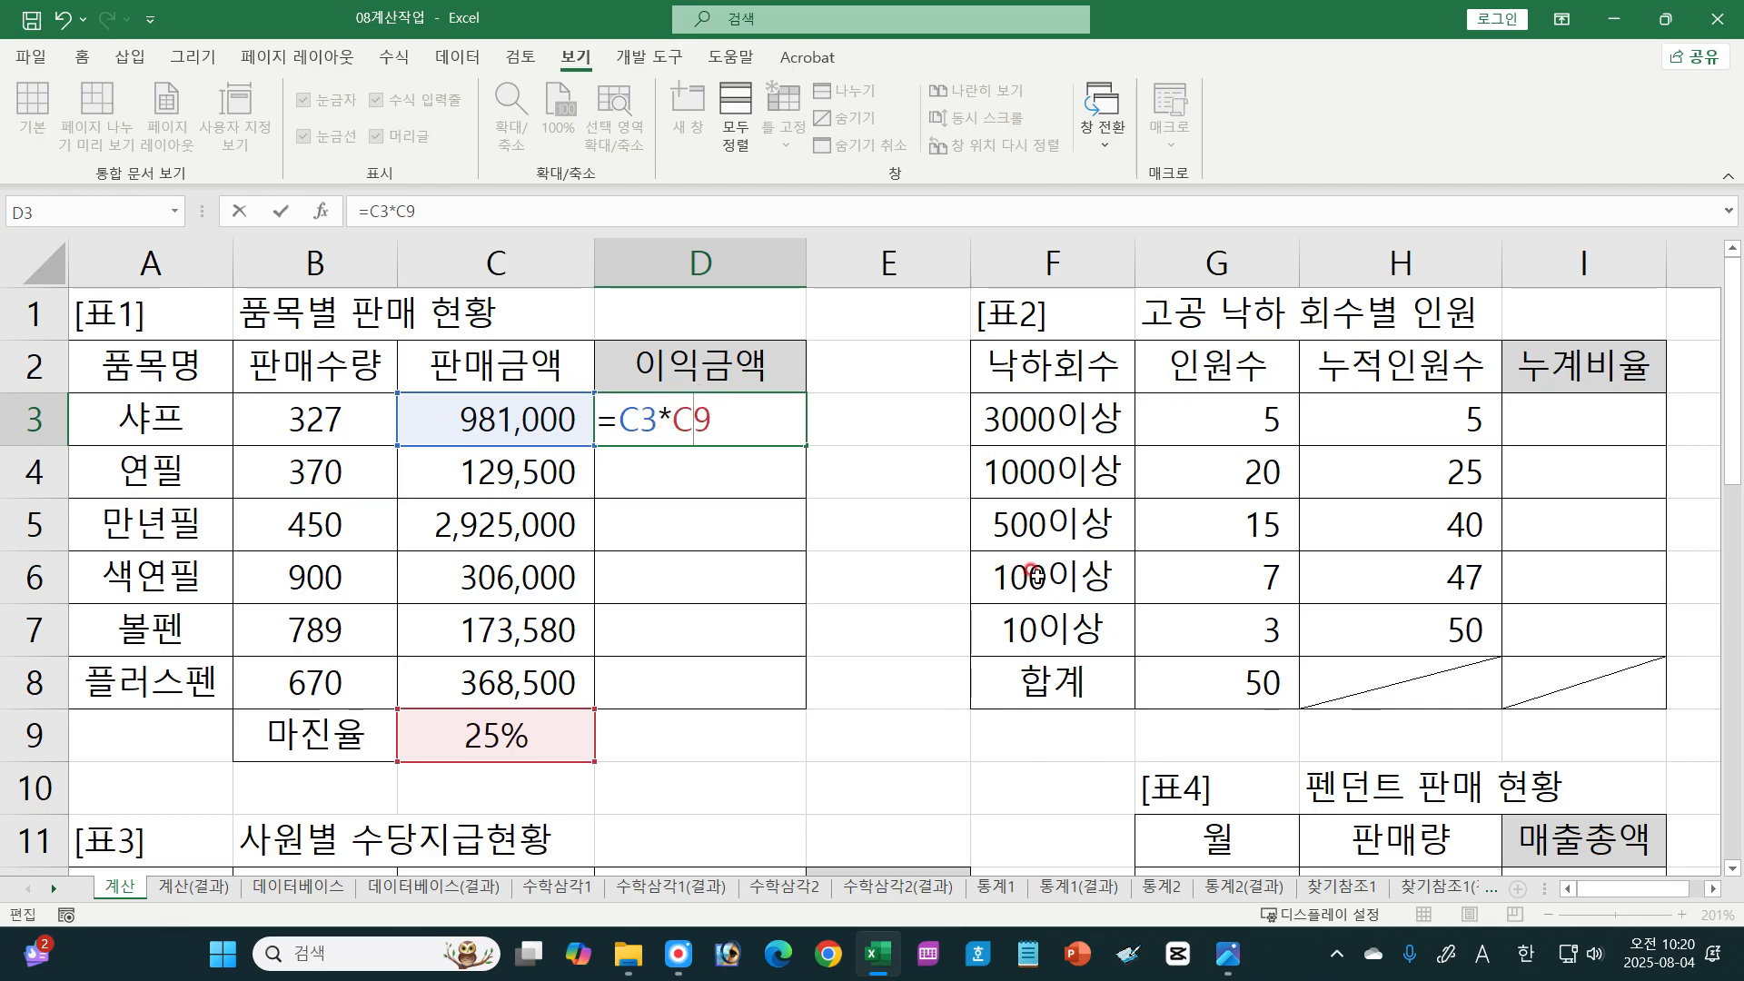
{"action": "key", "text": "F4"}
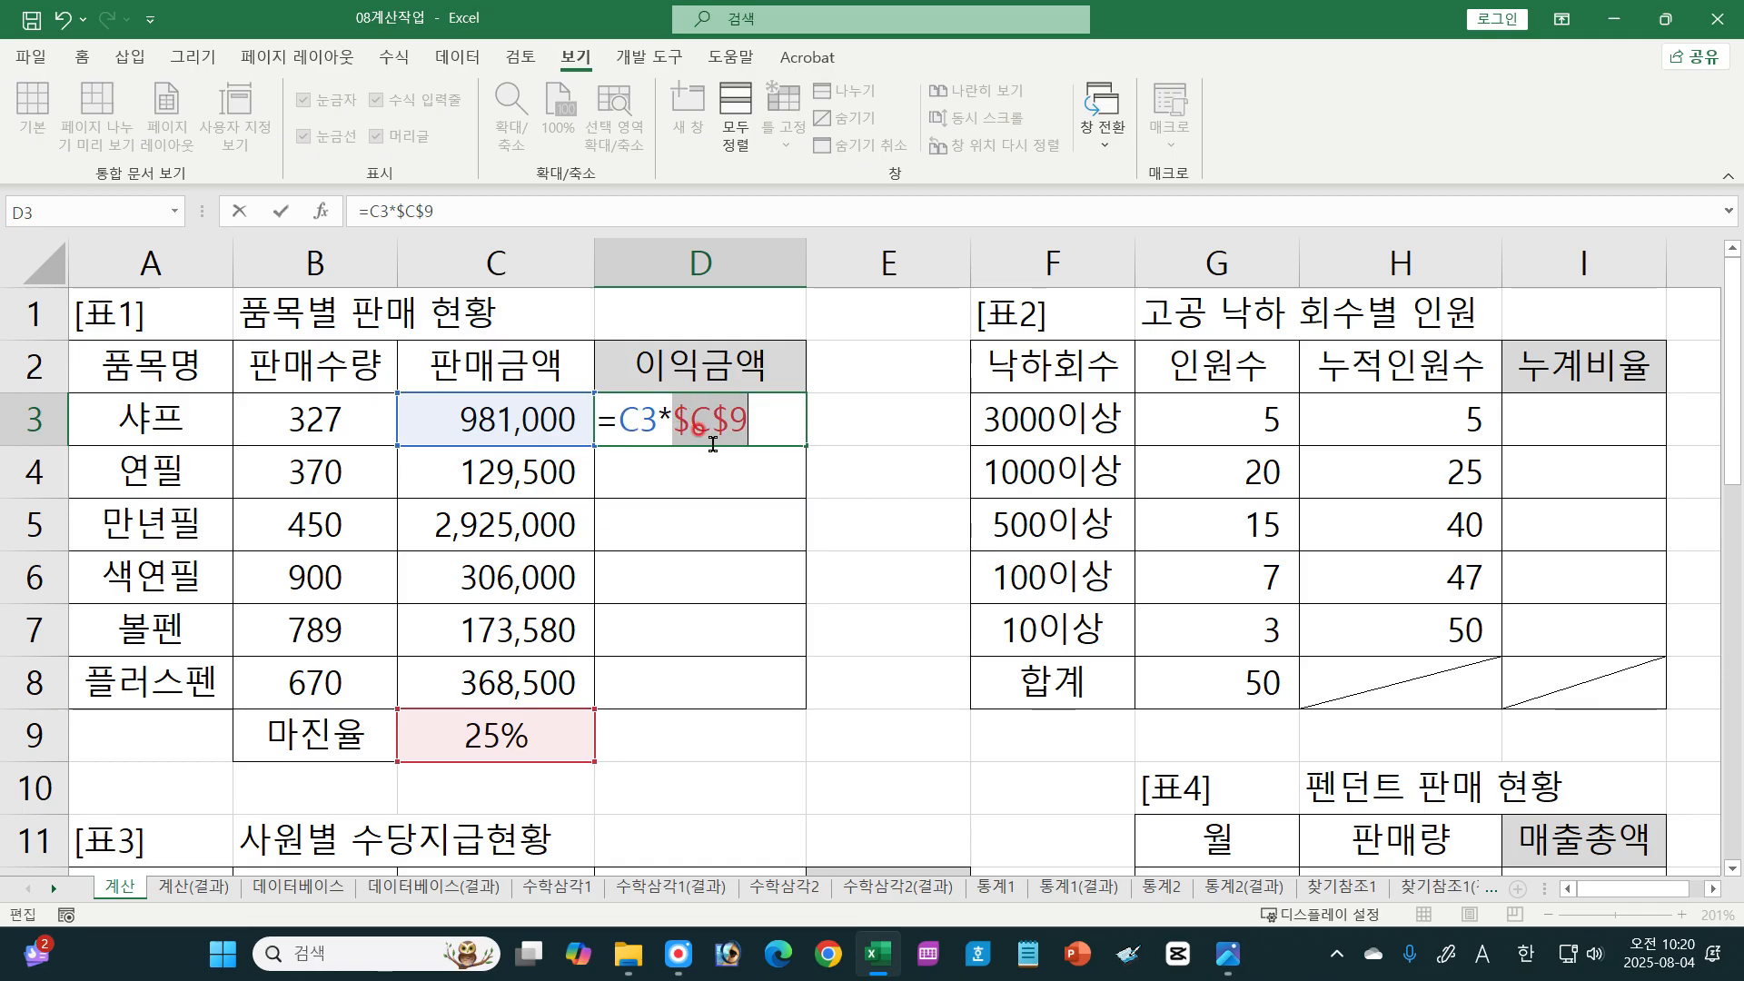
{"action": "key", "text": "Return"}
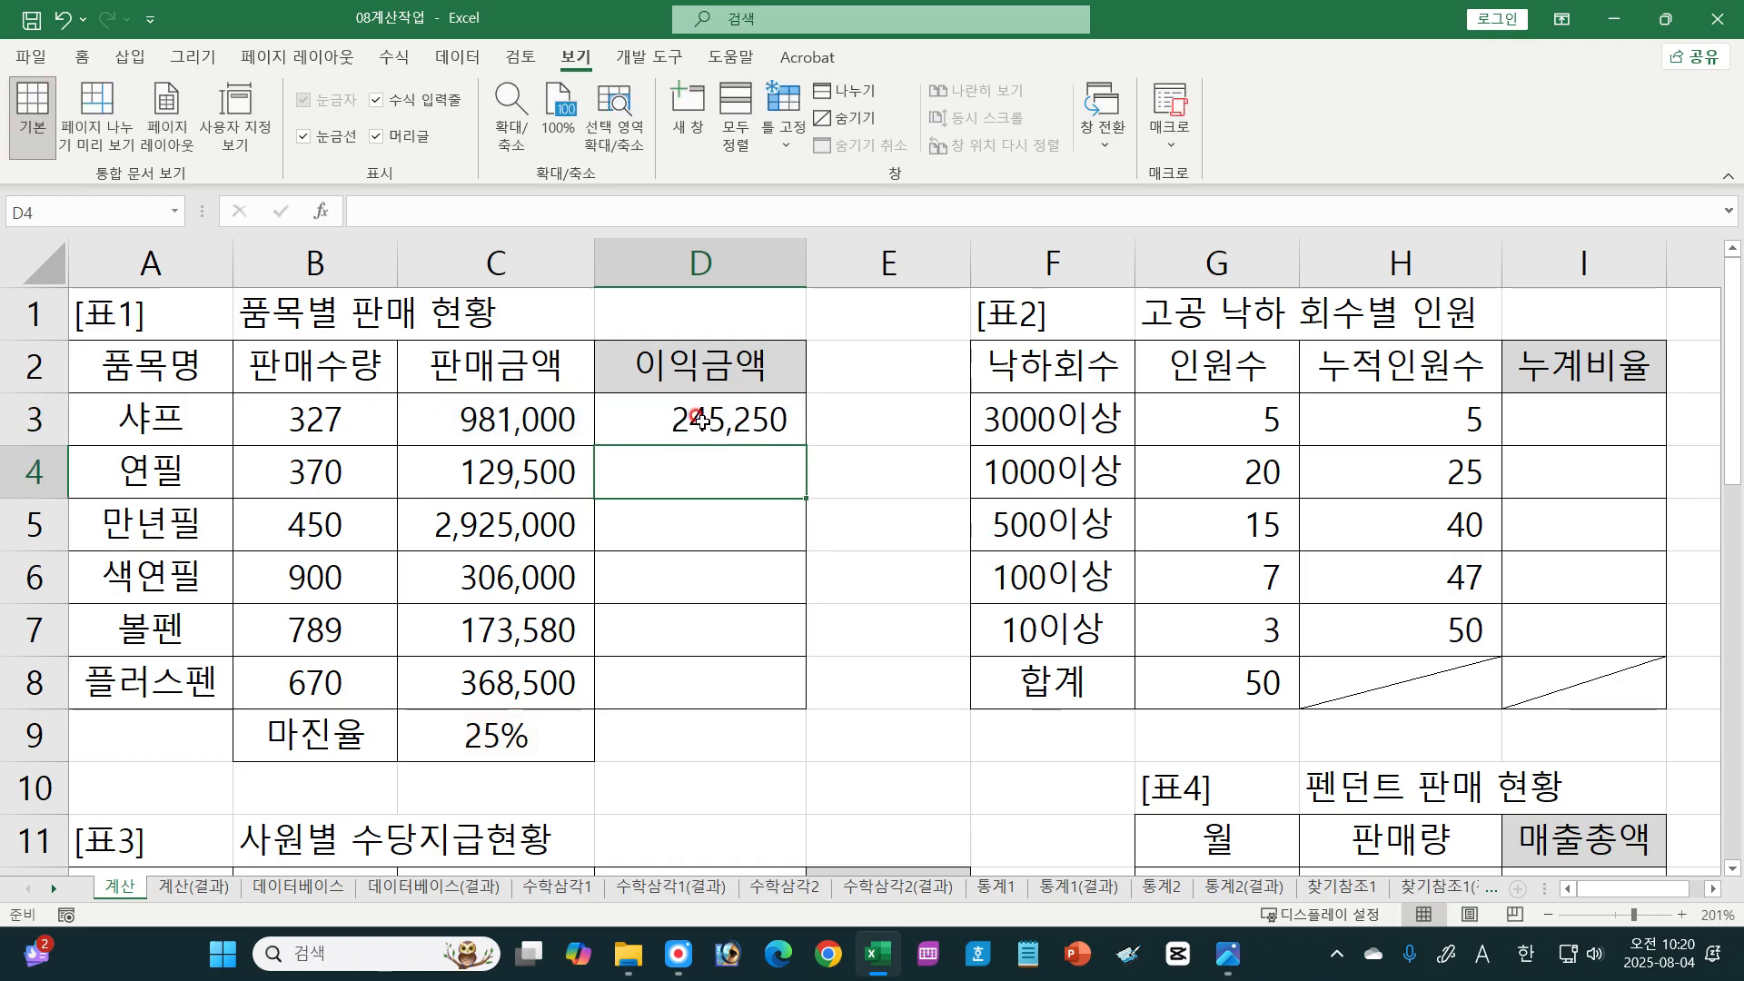
{"action": "left_click", "coordinate": [695, 423]}
{"action": "left_click_drag", "start_coordinate": [801, 438], "coordinate": [793, 698]}
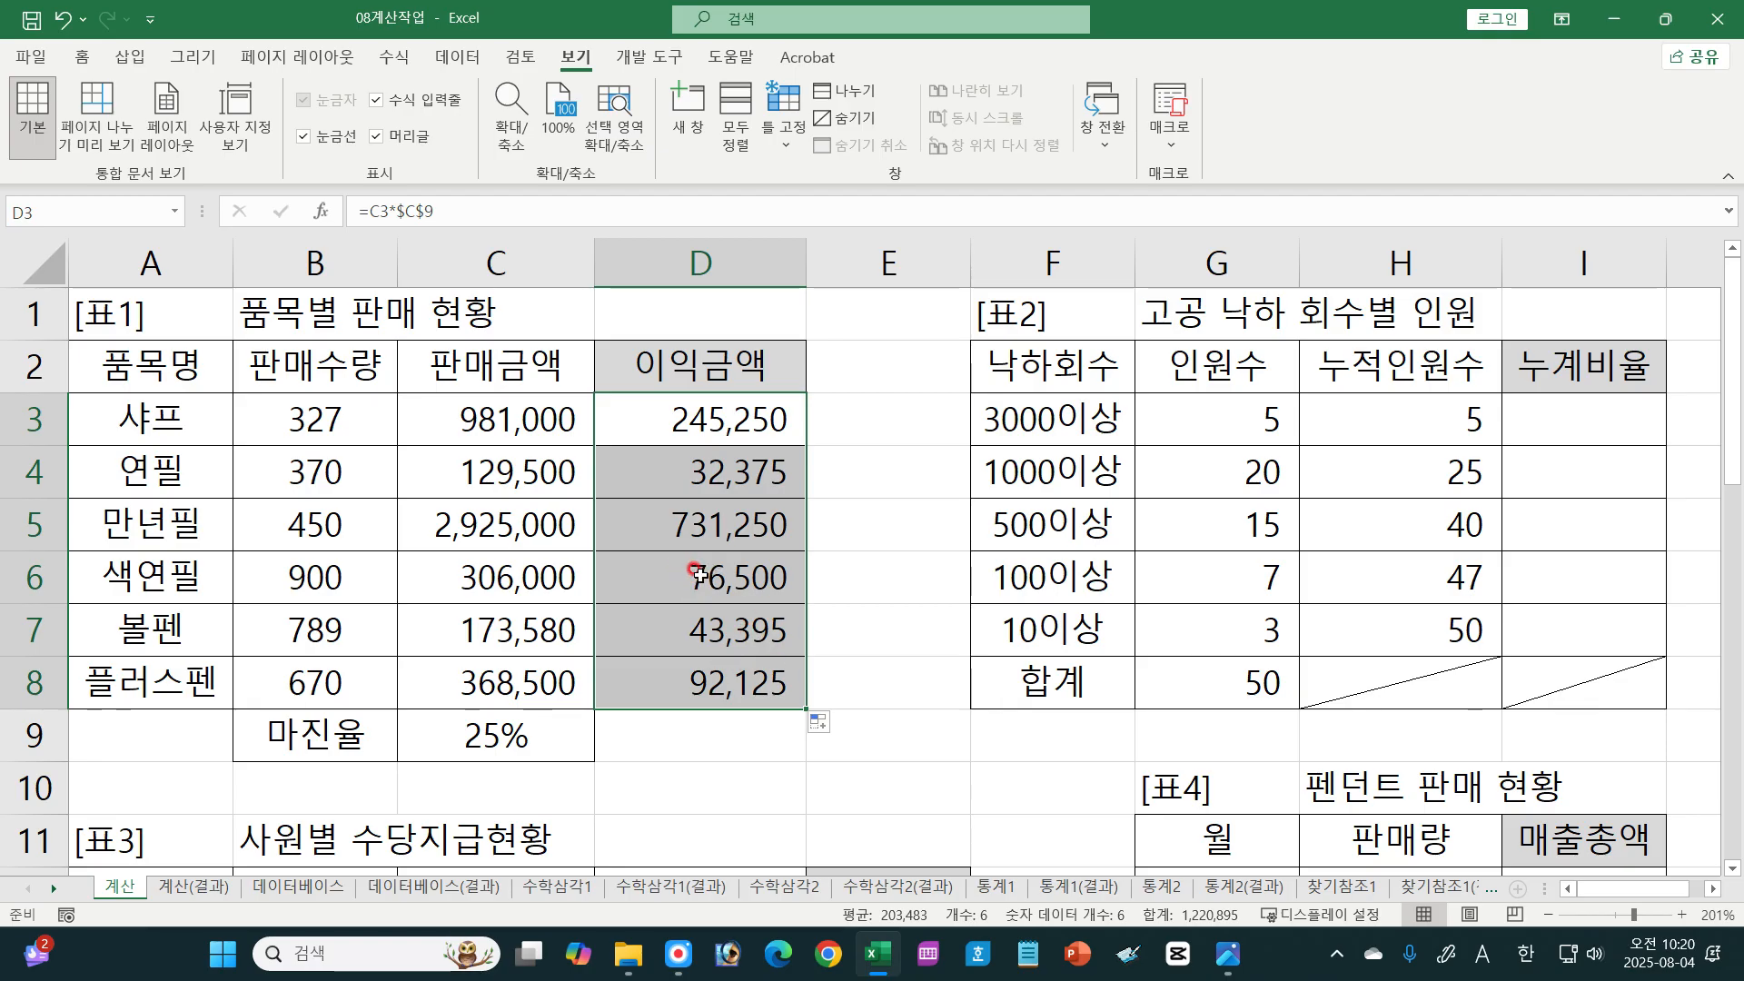
Step: Open the formulas in D6 and D3 to compare their relative and absolute references
{"action": "double_click", "coordinate": [697, 572]}
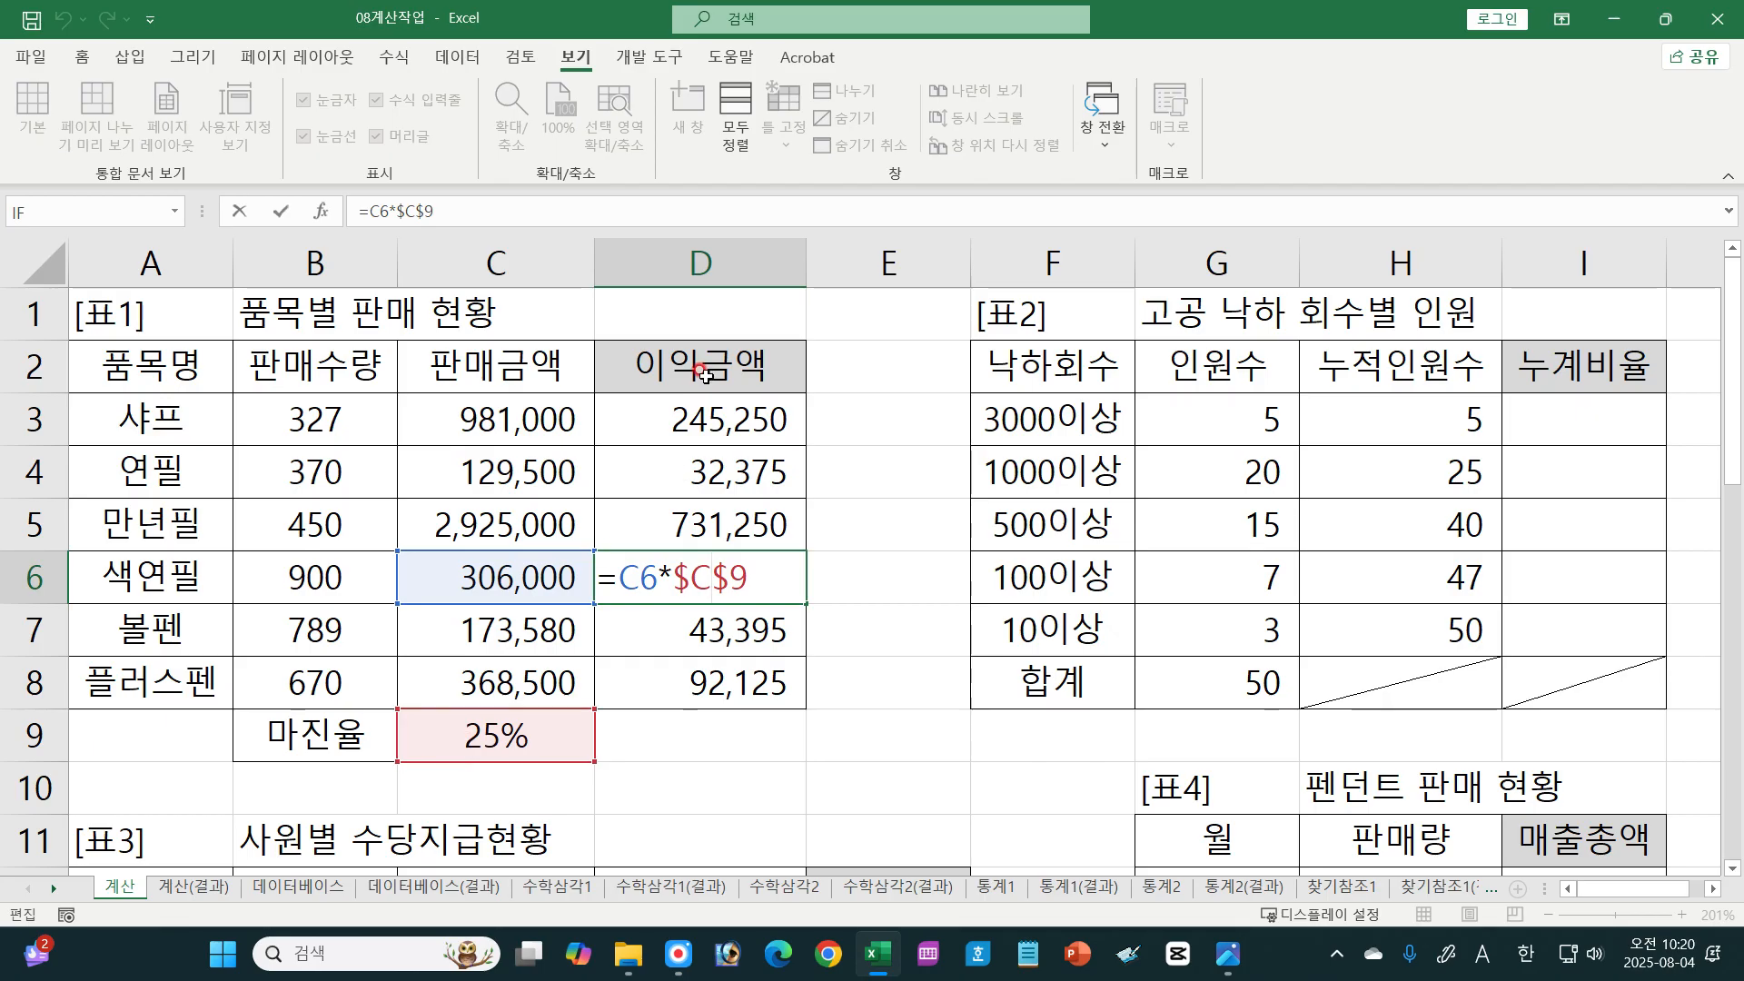
{"action": "left_click", "coordinate": [709, 405]}
{"action": "double_click", "coordinate": [710, 409]}
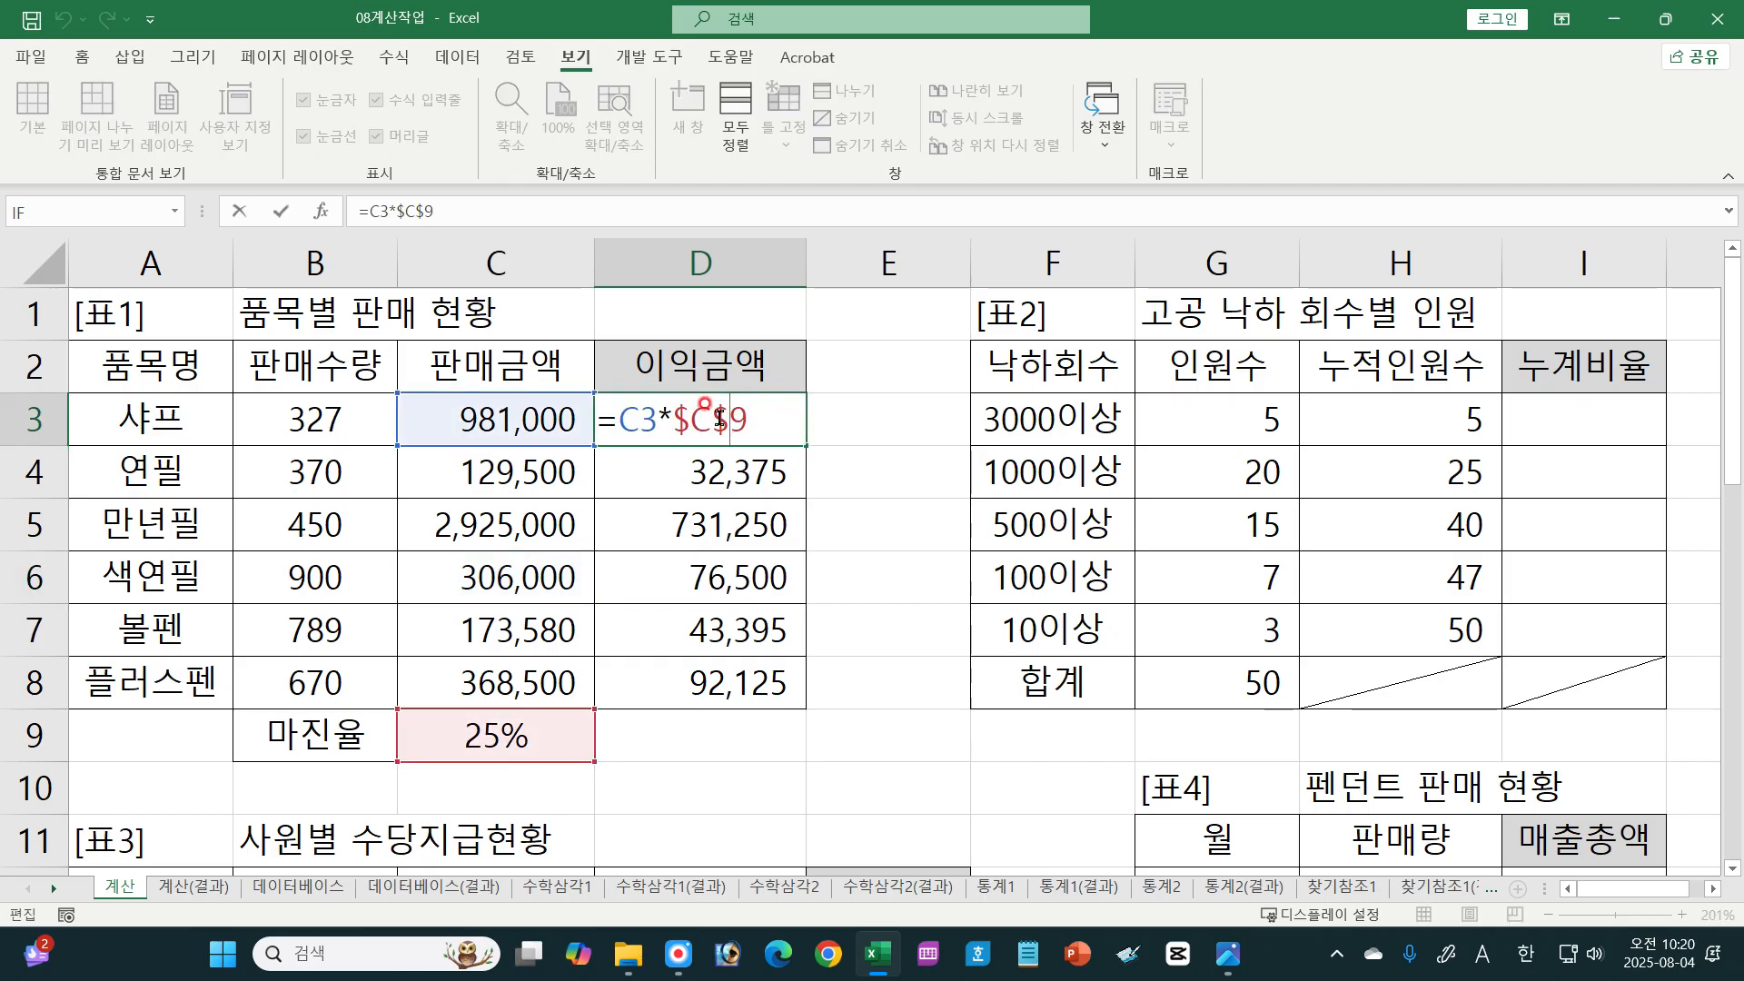
Step: Make the margin reference in D3 relative as =C3*C9 and fill the formula down to D8
{"action": "key", "text": "F4"}
{"action": "key", "text": "F4"}
{"action": "key", "text": "F4"}
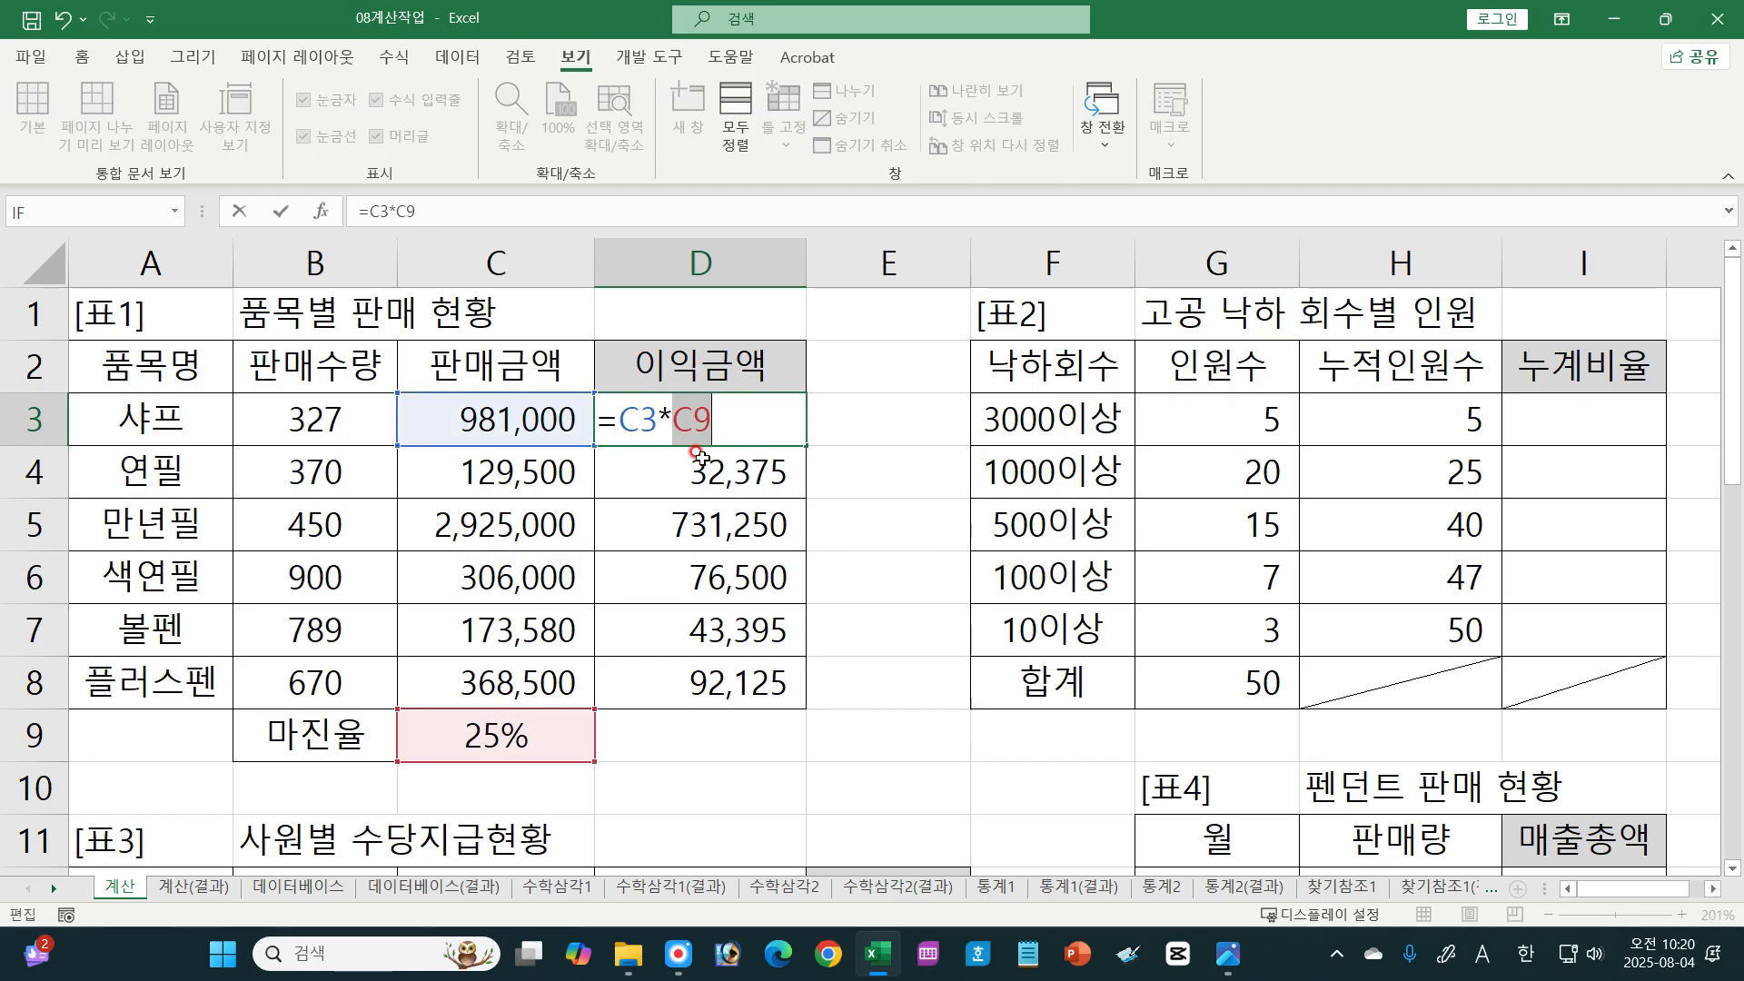
{"action": "key", "text": "ctrl+Return"}
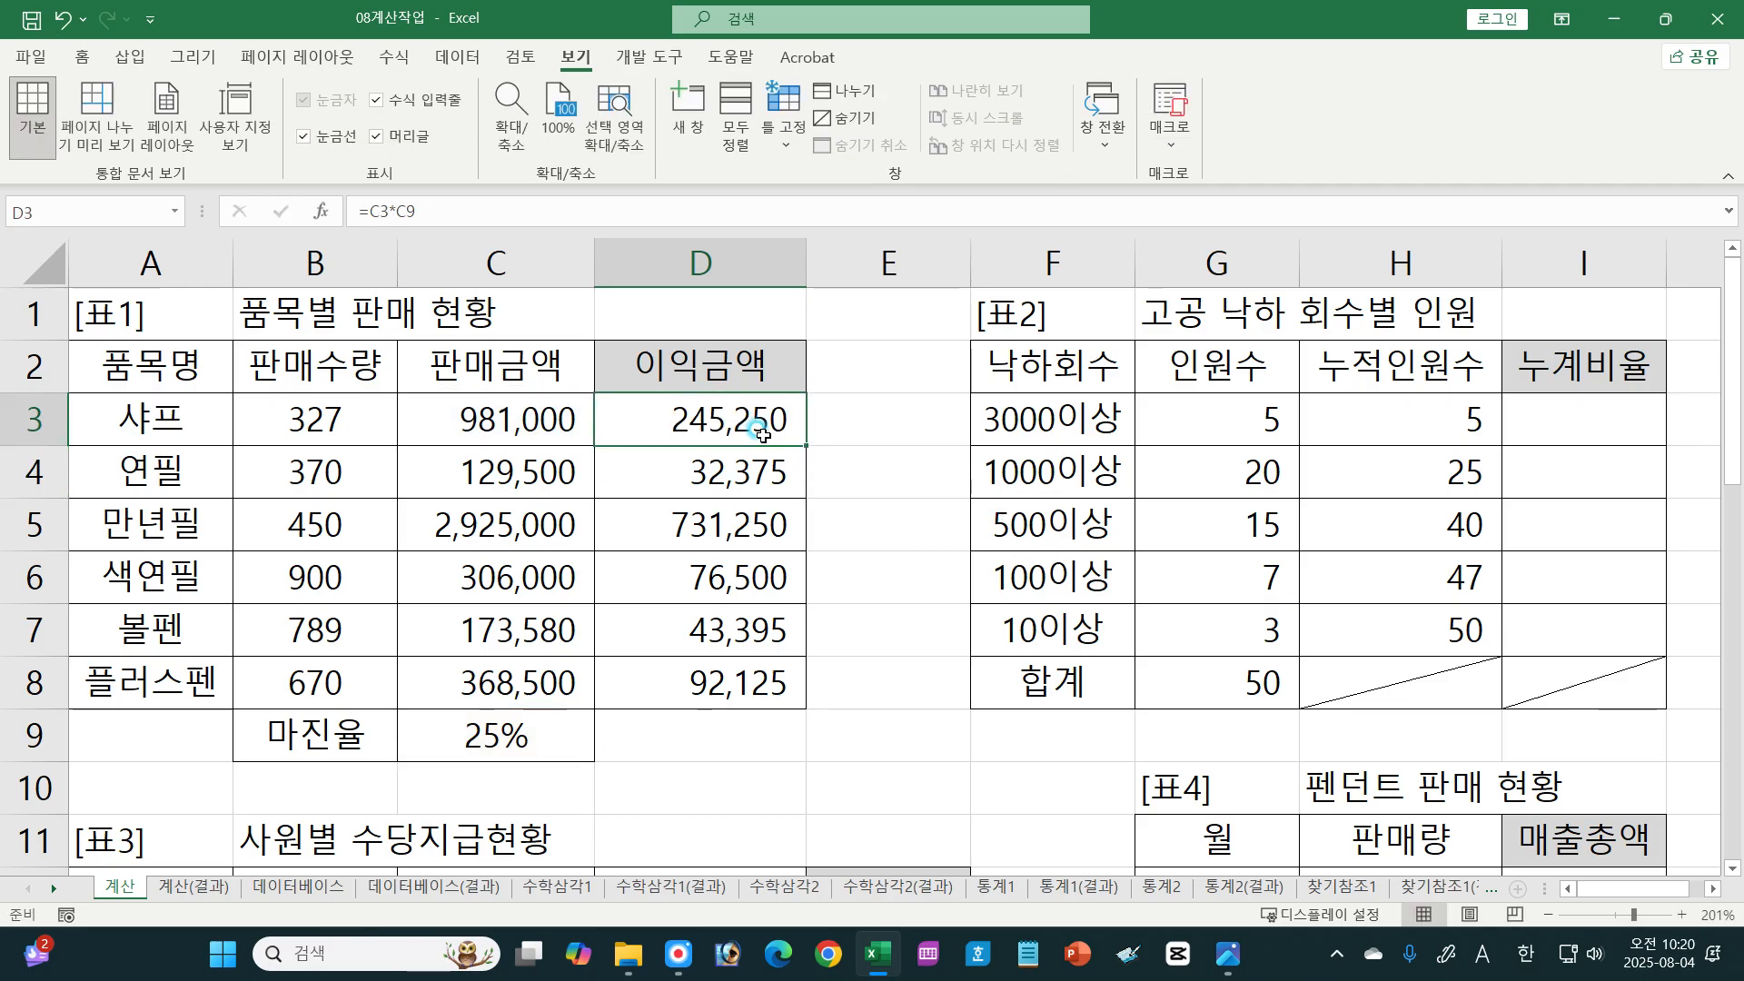
{"action": "left_click_drag", "start_coordinate": [796, 441], "coordinate": [780, 704]}
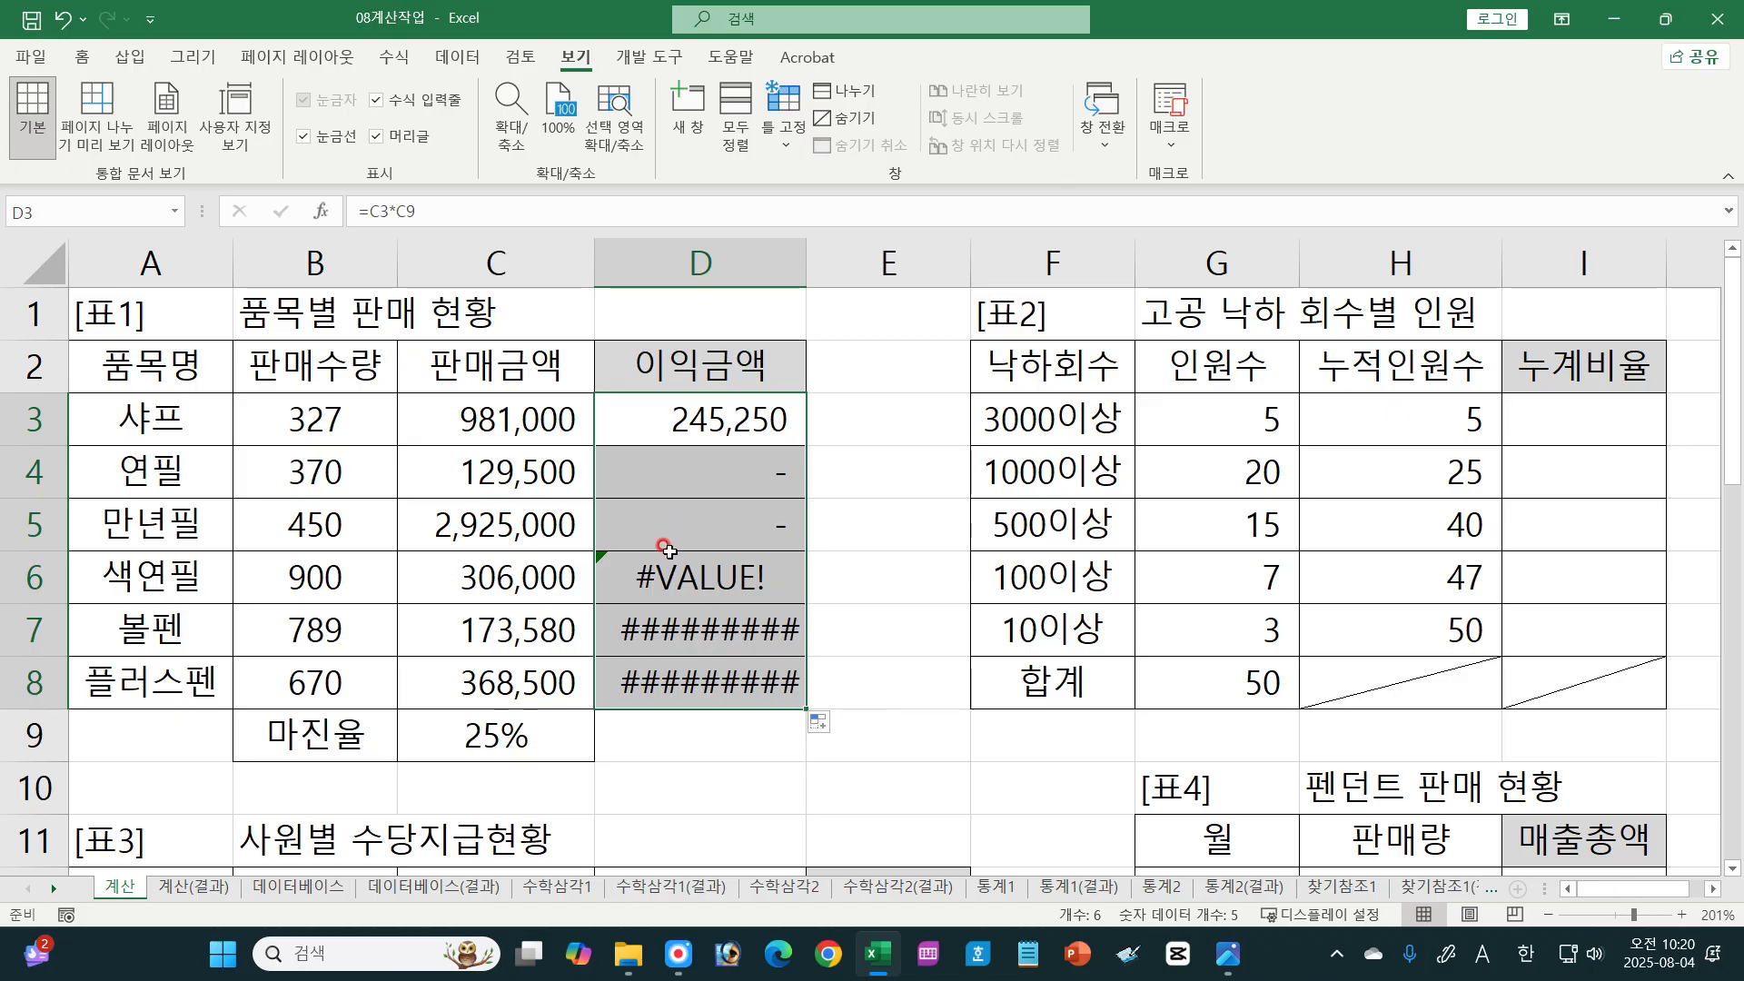
Step: Open the formula in D6 and trace which cells it references on the sheet
{"action": "left_click", "coordinate": [708, 568]}
{"action": "double_click", "coordinate": [708, 567]}
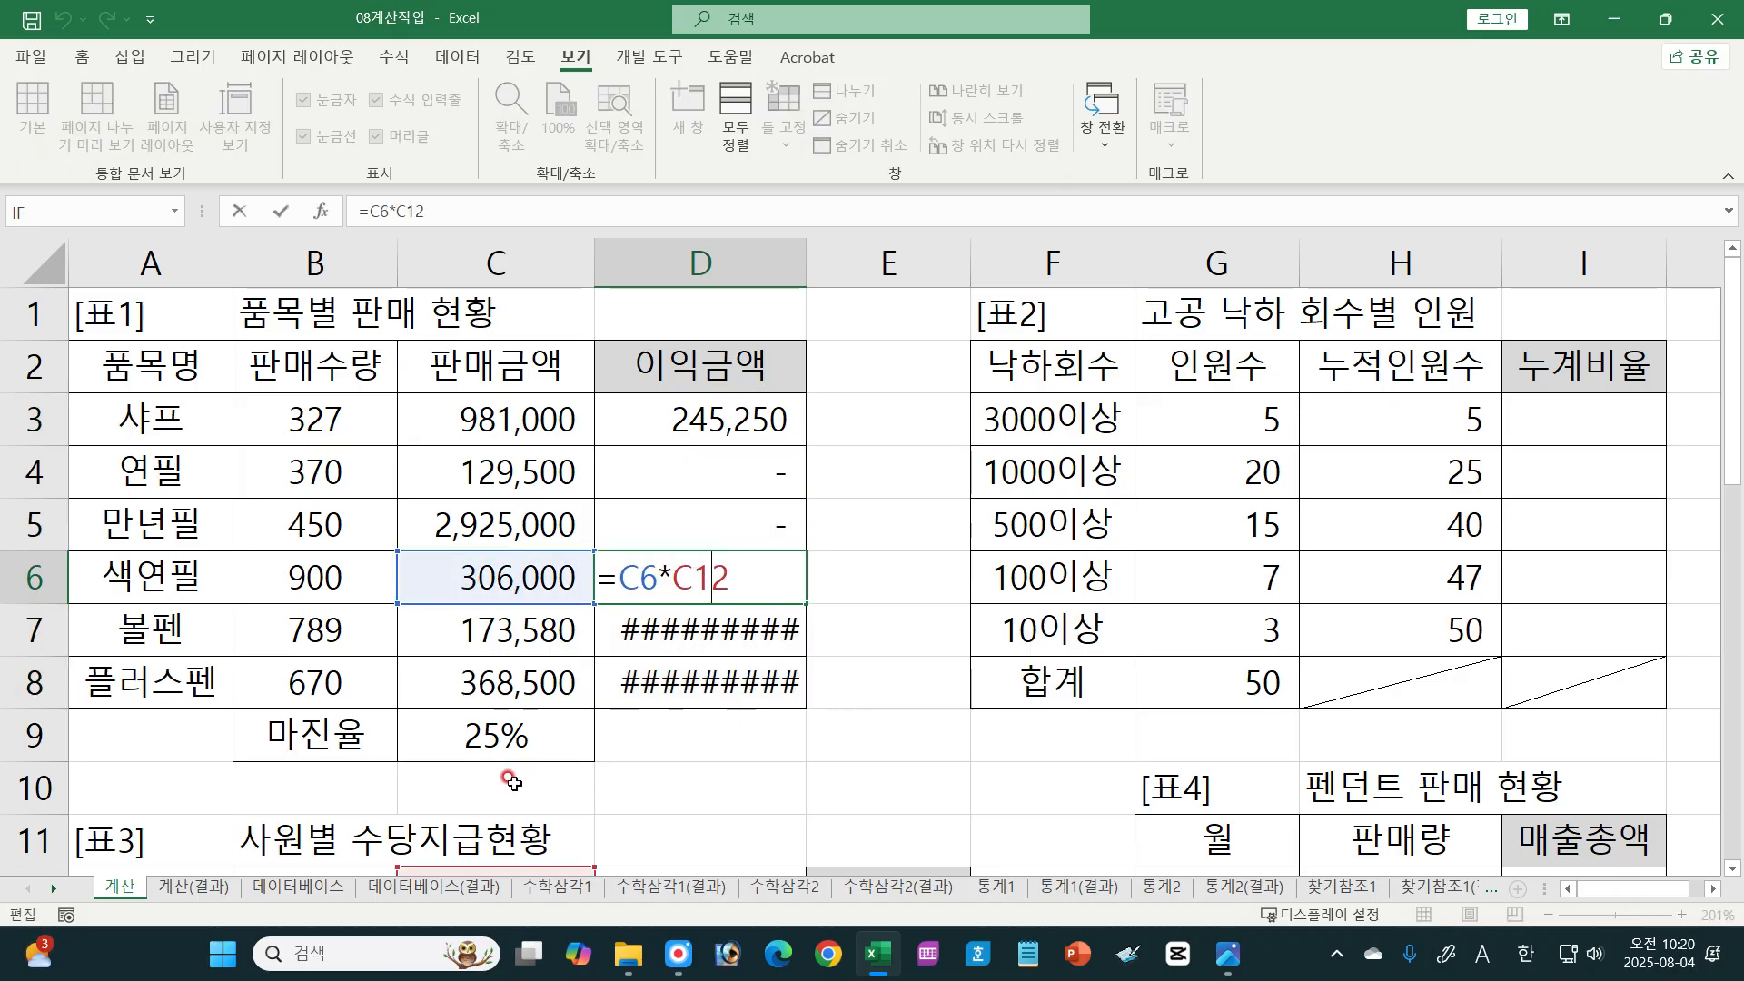
{"action": "scroll", "coordinate": [584, 767], "scroll_direction": "down", "scroll_amount": 10}
{"action": "scroll", "coordinate": [997, 645], "scroll_direction": "up", "scroll_amount": 10}
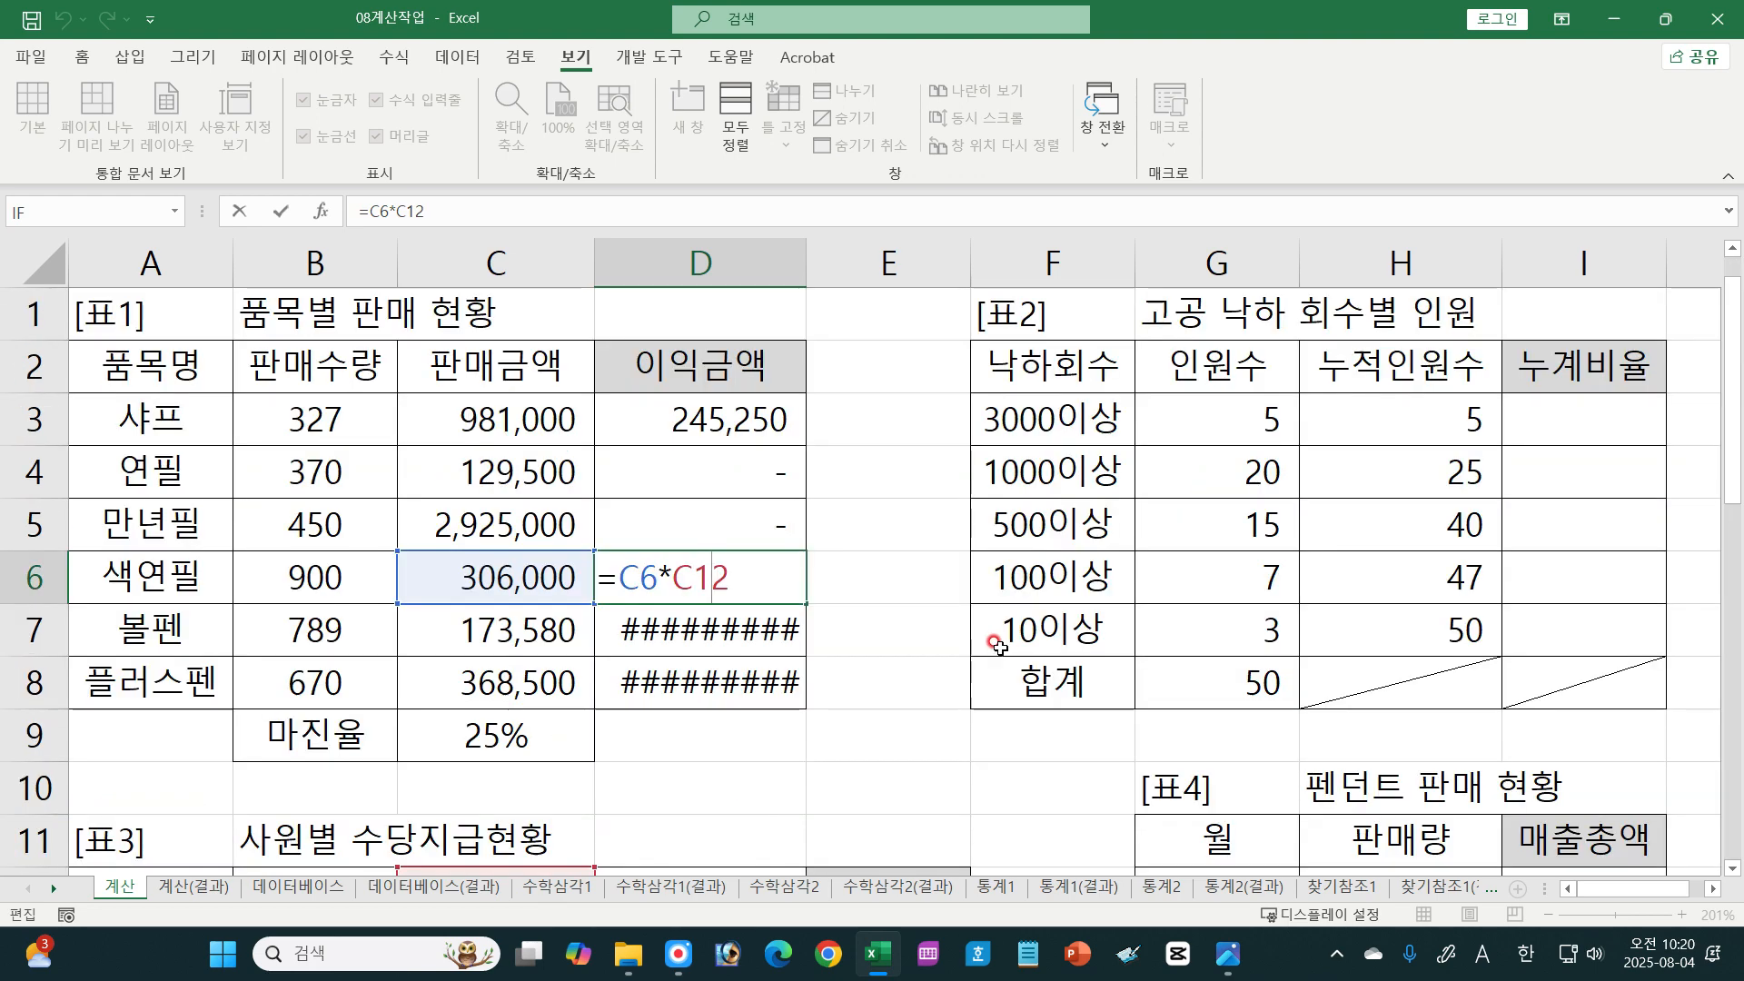
{"action": "left_click", "coordinate": [1731, 872]}
{"action": "left_click", "coordinate": [1730, 871]}
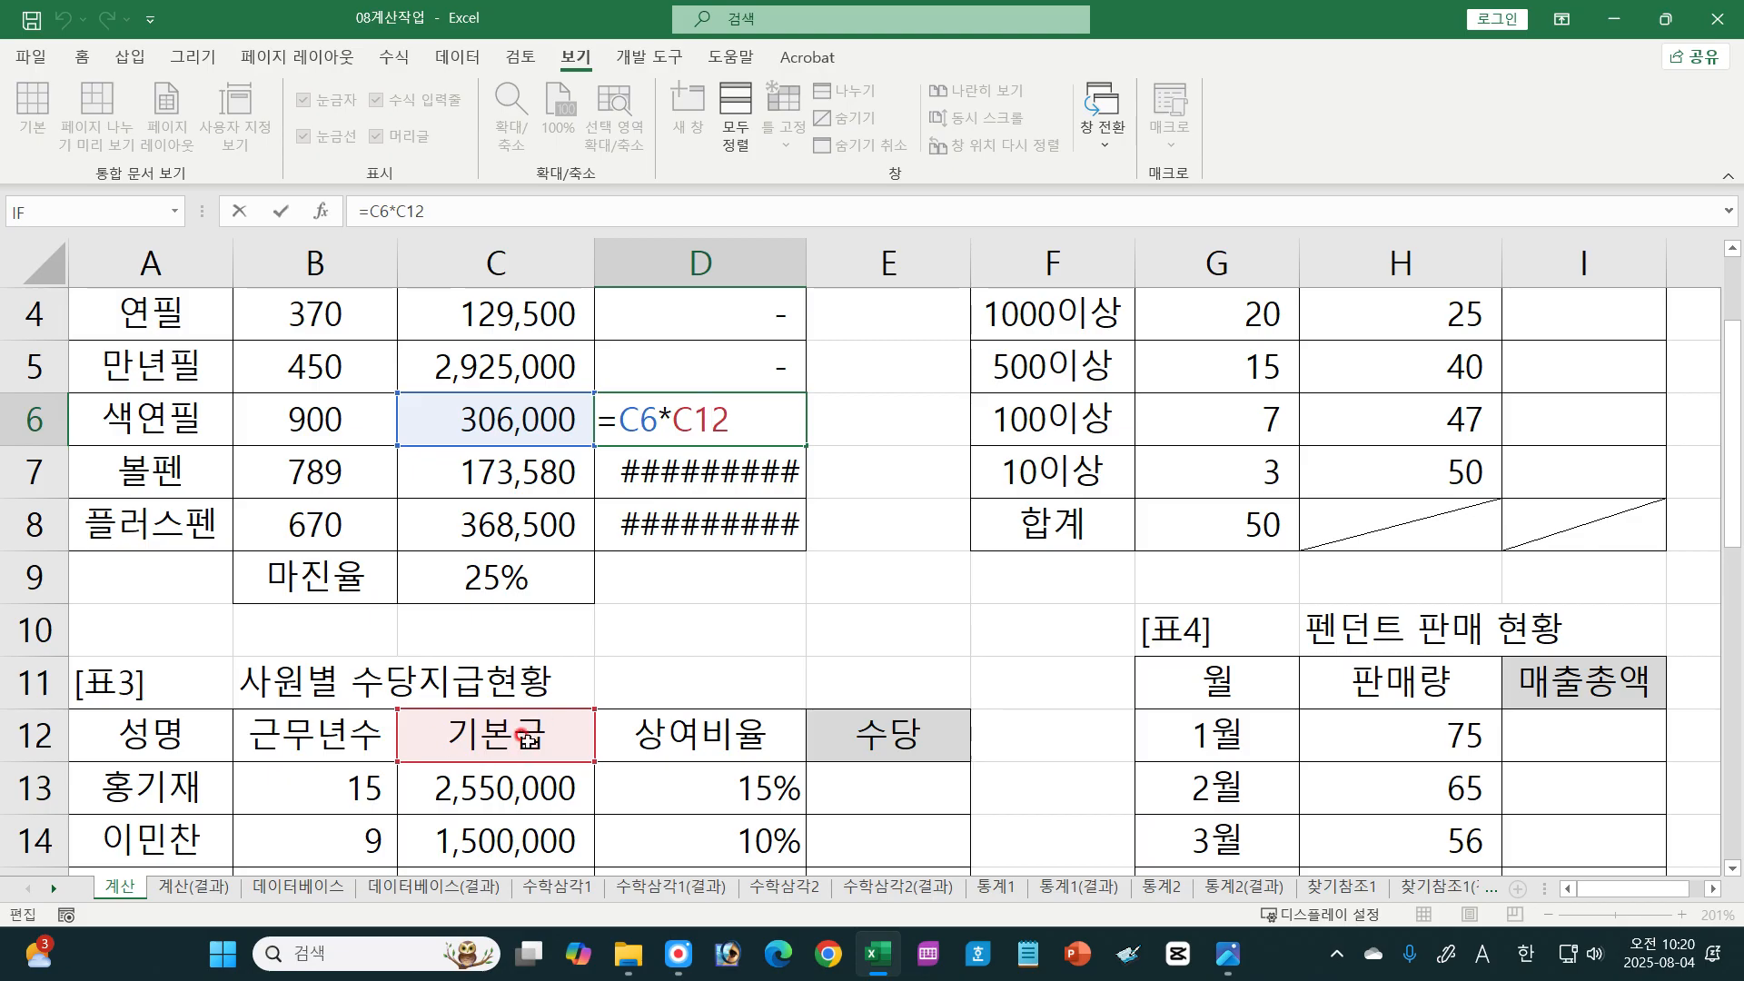
{"action": "scroll", "coordinate": [736, 413], "scroll_direction": "up", "scroll_amount": 1}
Step: Restore the absolute margin reference in D3 as =C3*$C$9 and fill the formula down to D8
{"action": "left_click", "coordinate": [730, 416]}
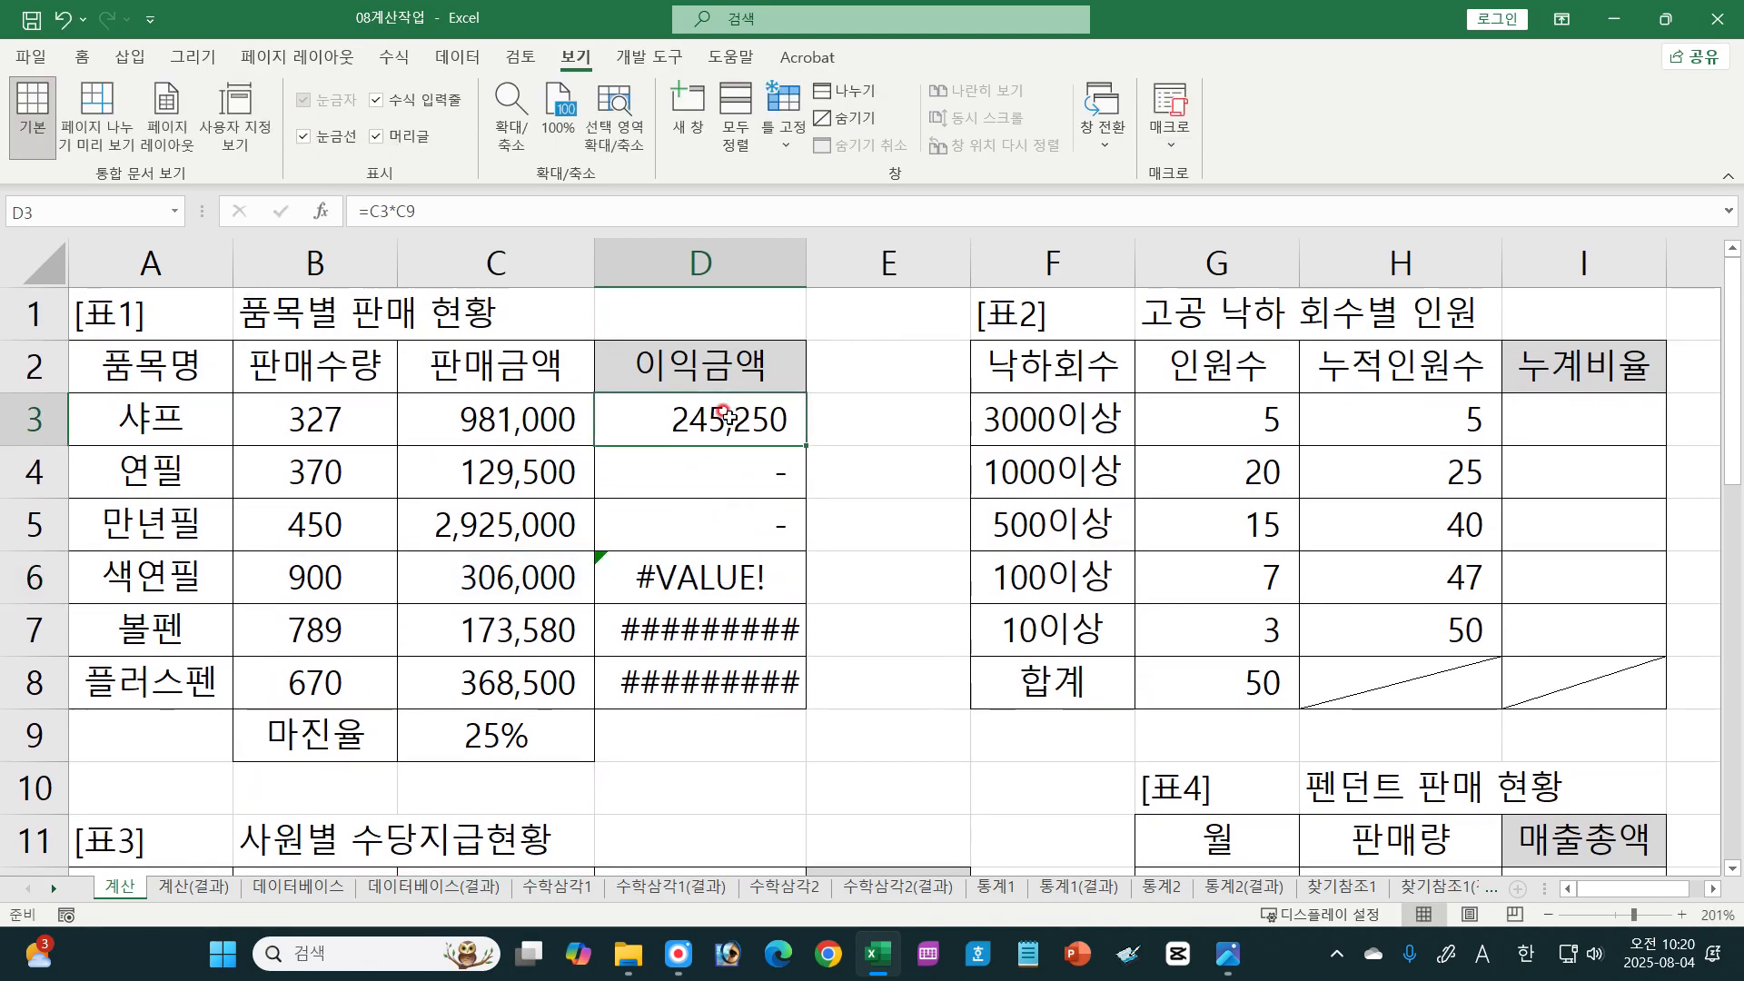
{"action": "double_click", "coordinate": [730, 416]}
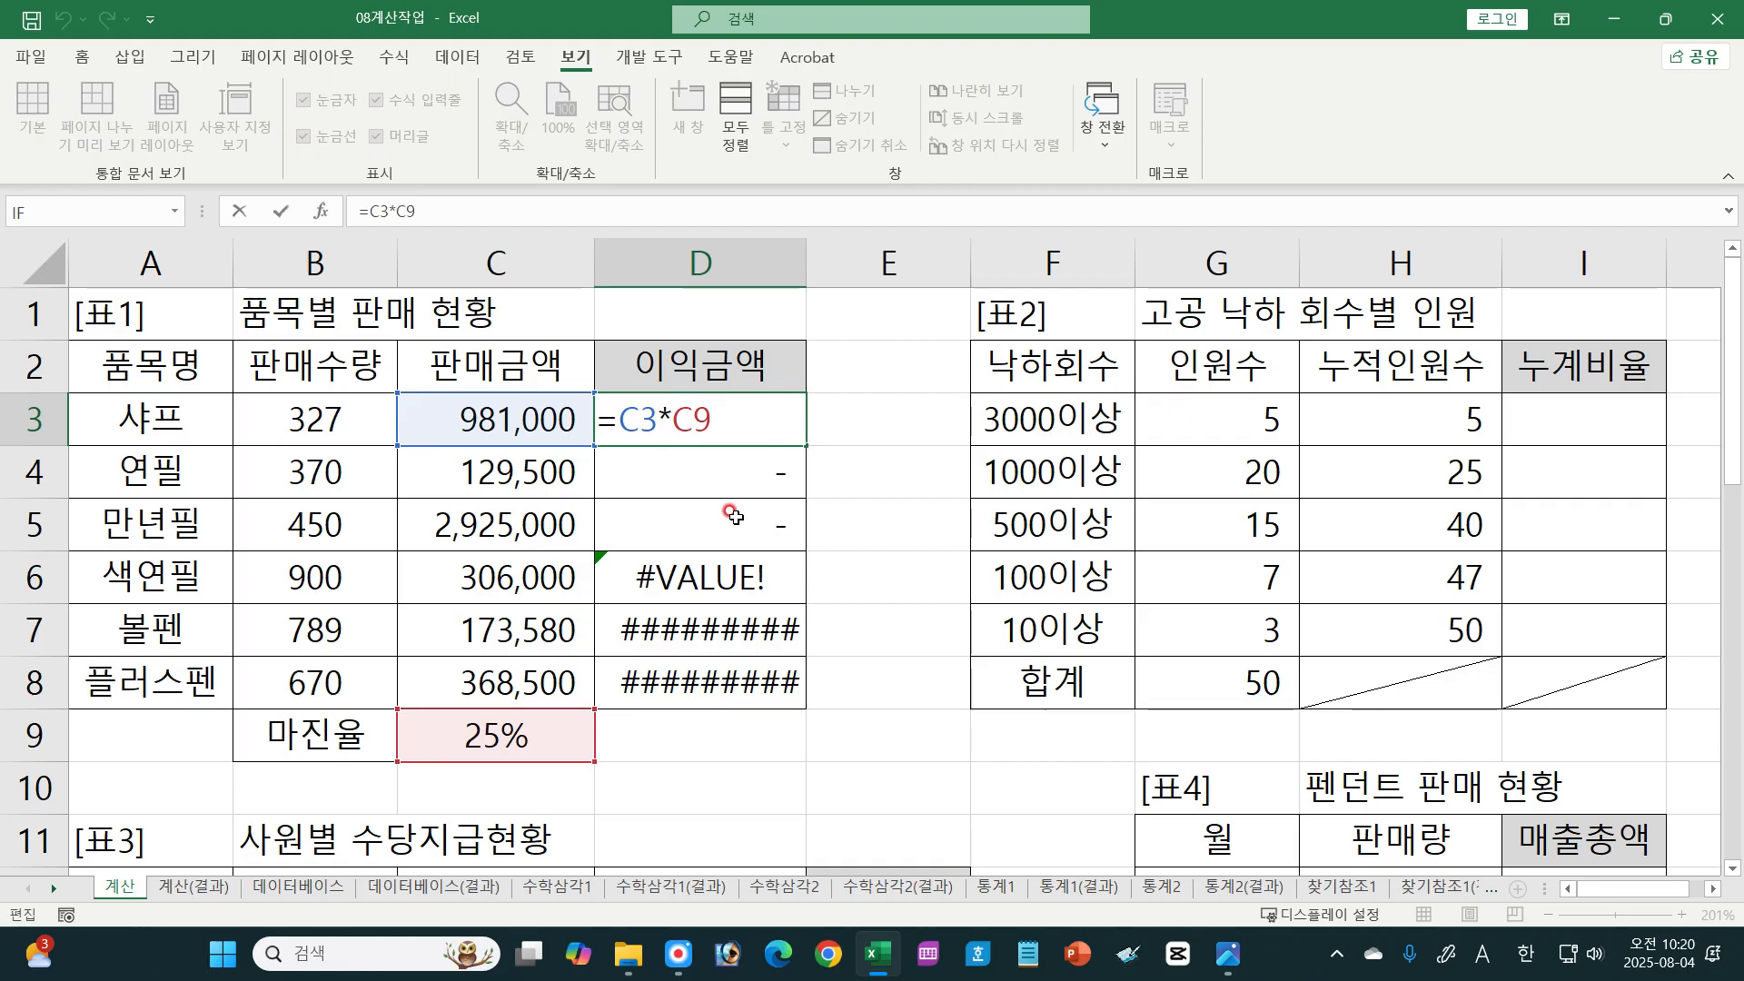
{"action": "key", "text": "F4"}
{"action": "key", "text": "Return"}
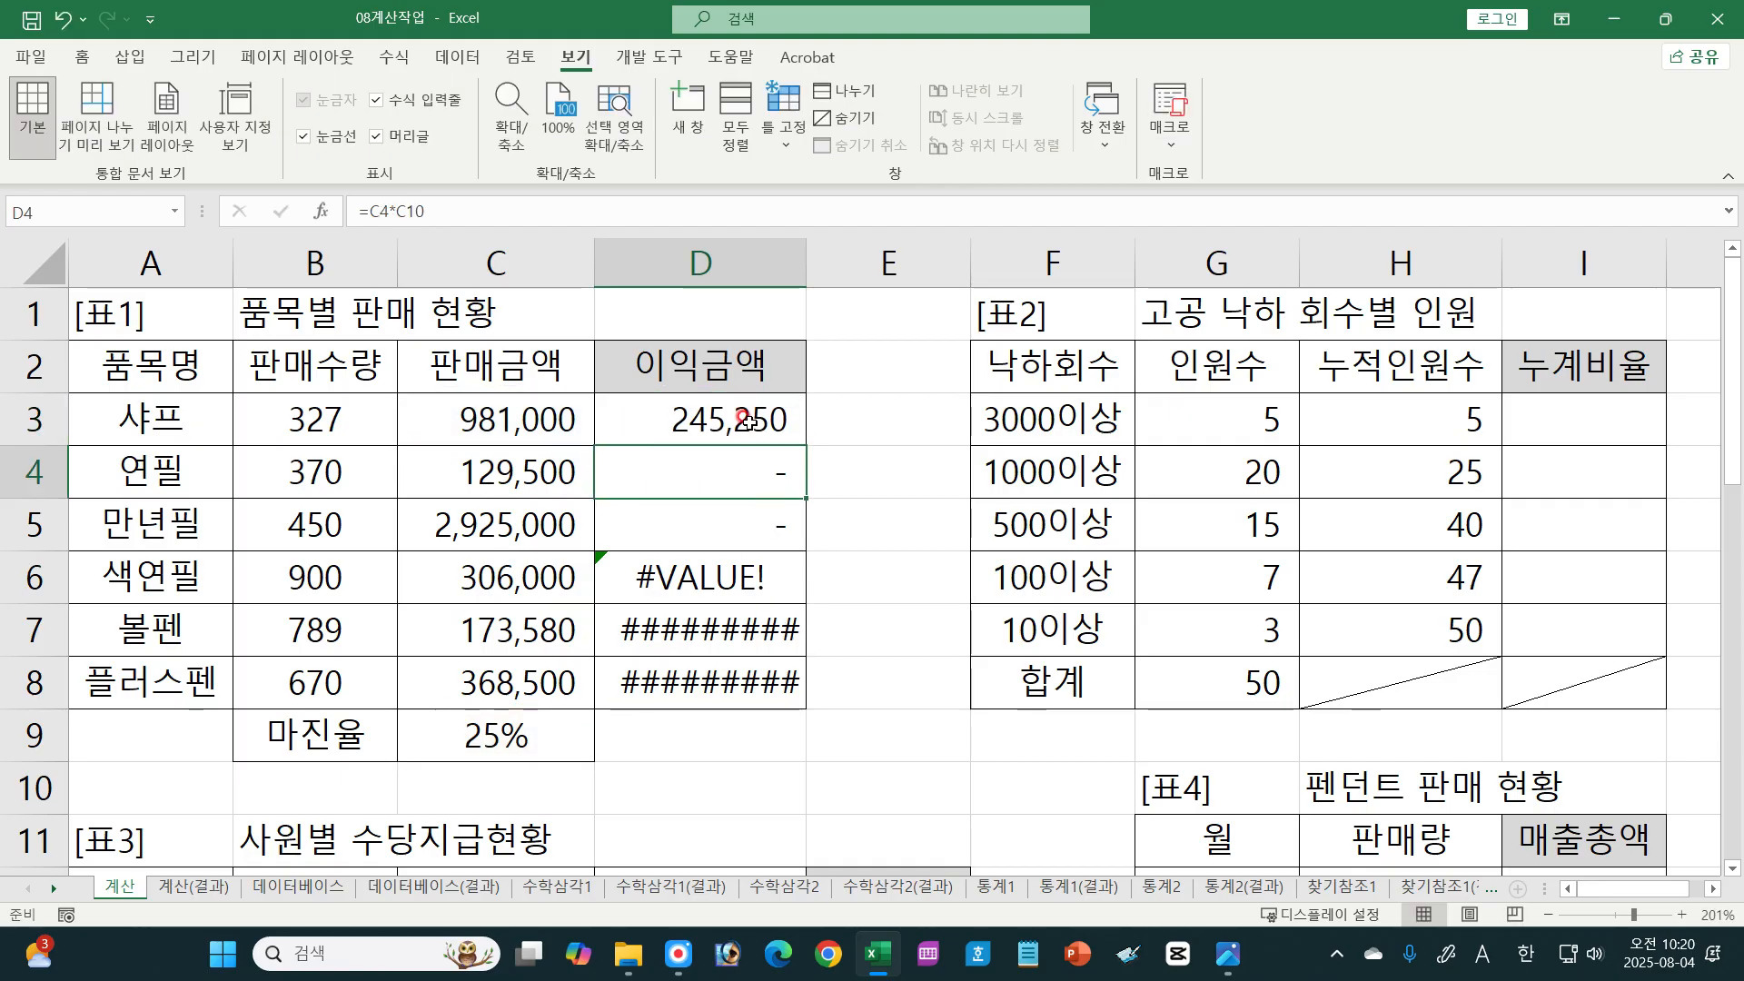
{"action": "left_click", "coordinate": [777, 418]}
{"action": "left_click_drag", "start_coordinate": [803, 443], "coordinate": [790, 703]}
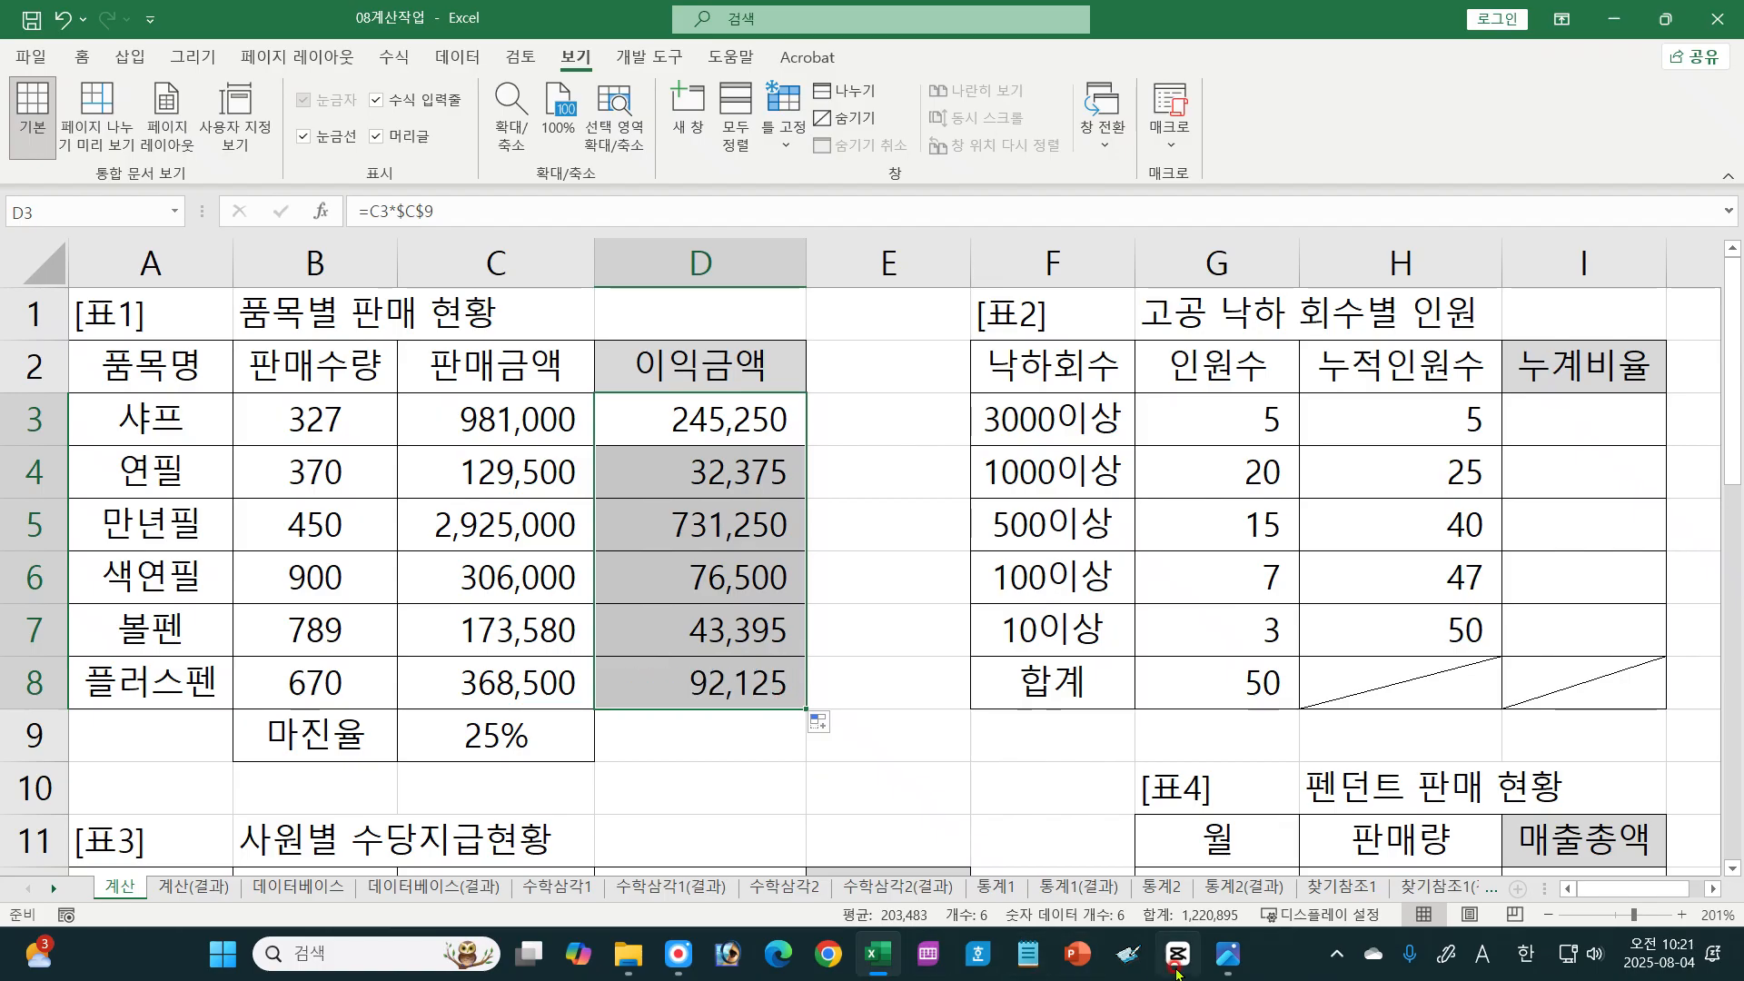
Step: Switch to the exercise image 01-077.jpg, read the 누계비율 instruction for [표2], and return to Excel
{"action": "left_click", "coordinate": [1228, 954]}
{"action": "scroll", "coordinate": [698, 611], "scroll_direction": "down", "scroll_amount": 5}
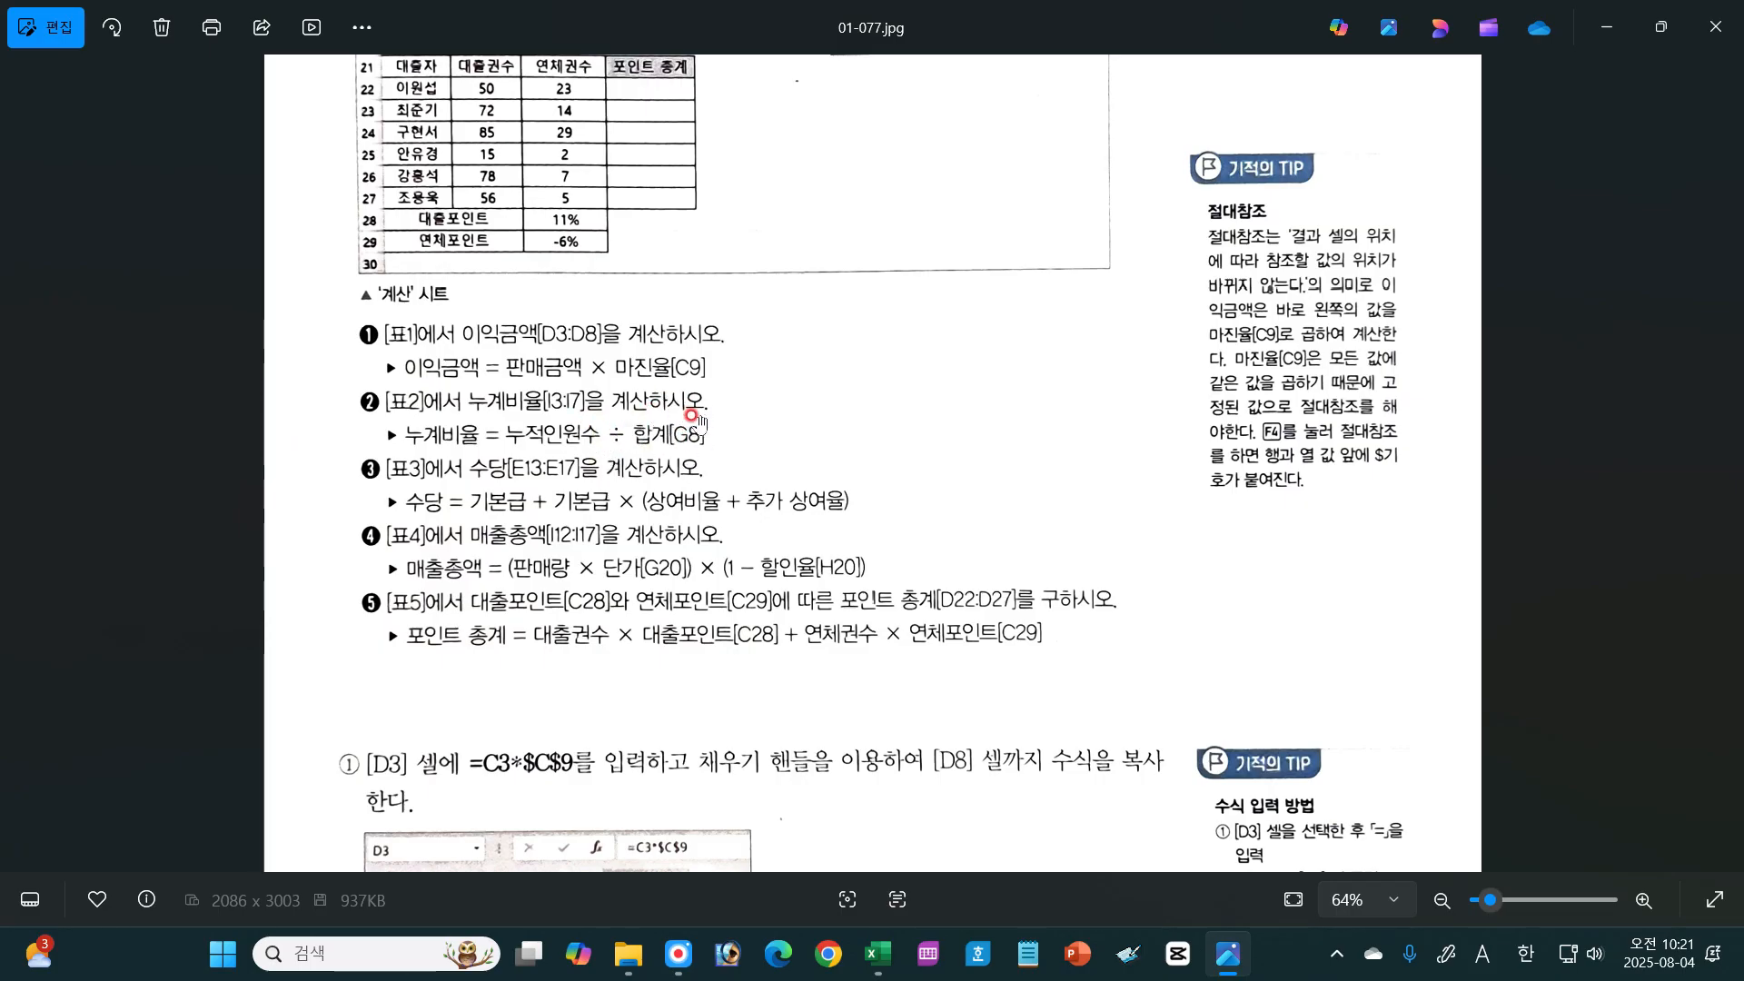
{"action": "key", "text": "alt+Tab"}
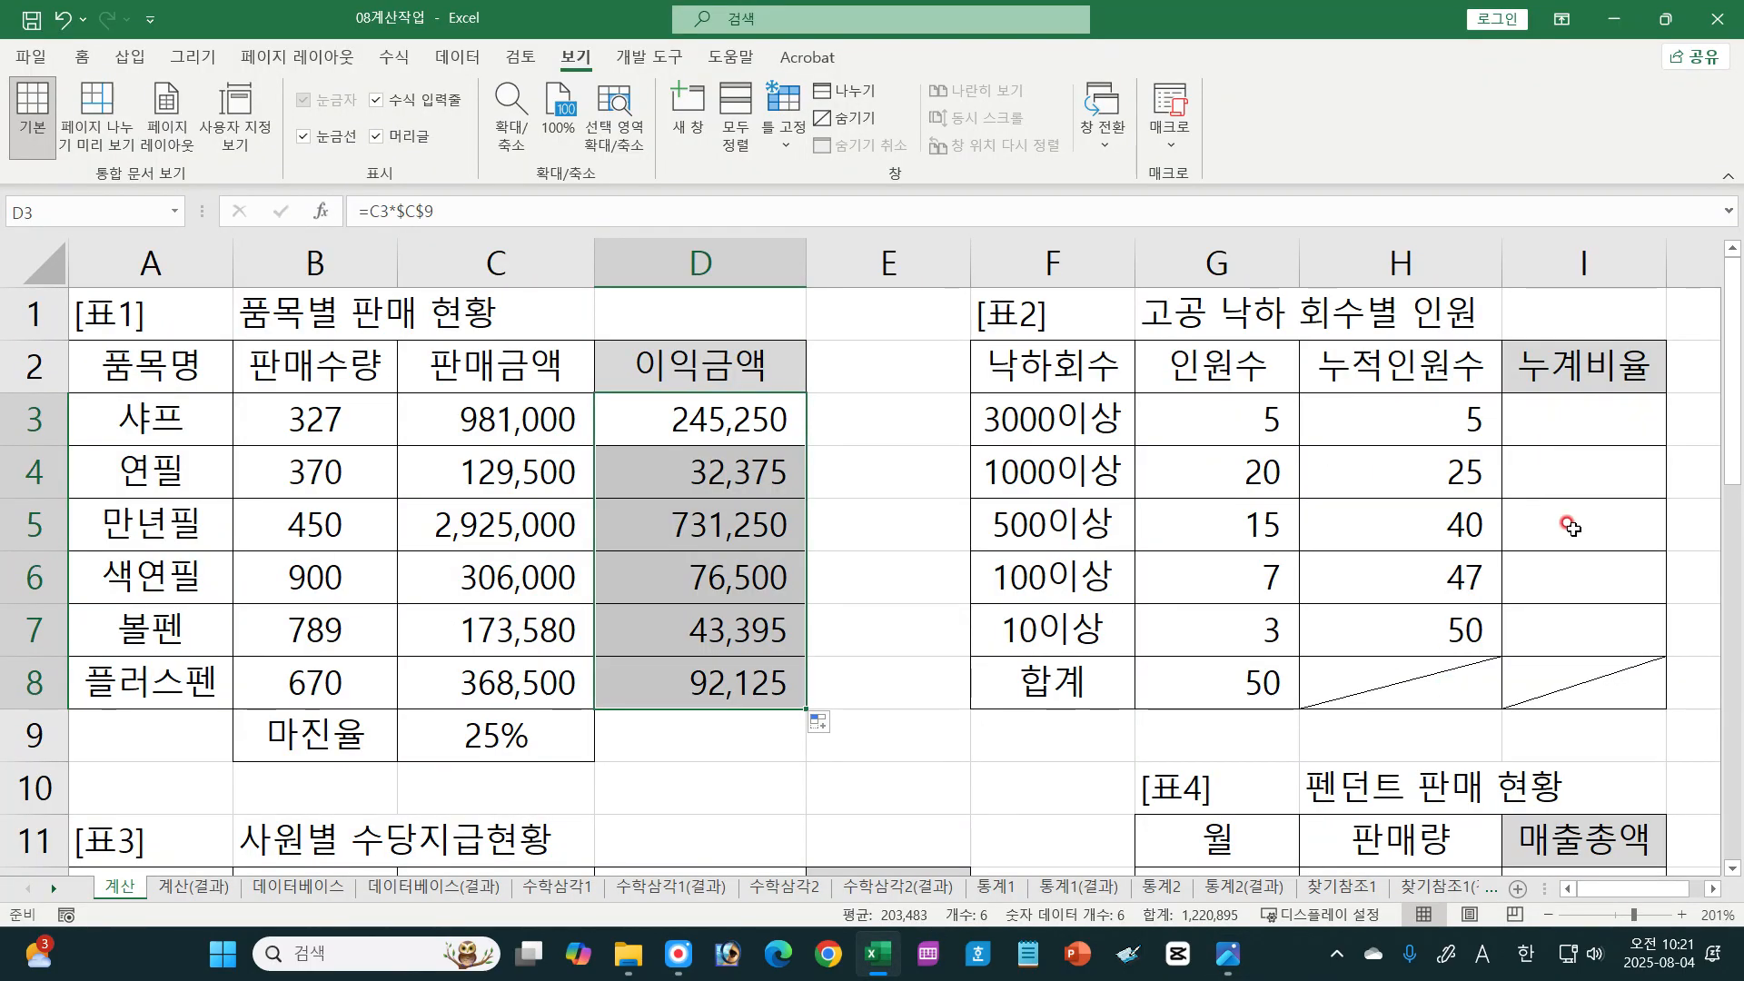
Step: Calculate 누계비율 in [표2] by entering =H3/$G$8 in I3 and filling it down to I7
{"action": "left_click", "coordinate": [1712, 891]}
{"action": "left_click", "coordinate": [1713, 890]}
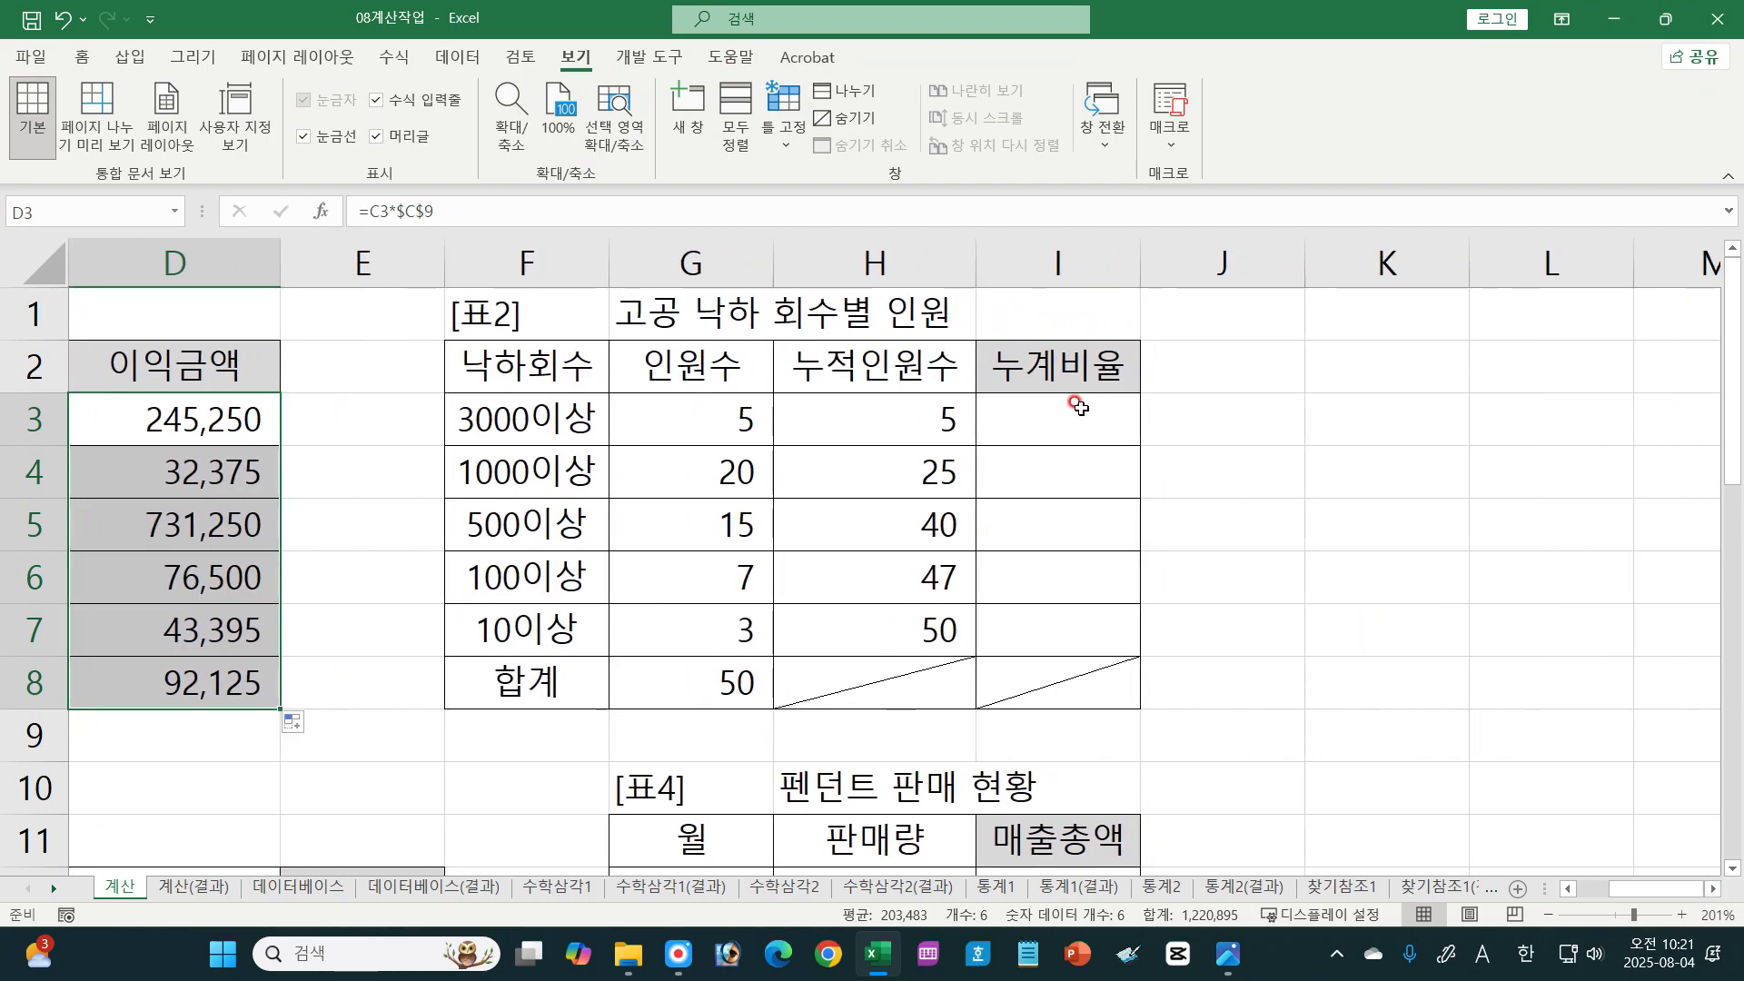
{"action": "left_click", "coordinate": [1076, 409]}
{"action": "type", "text": "="}
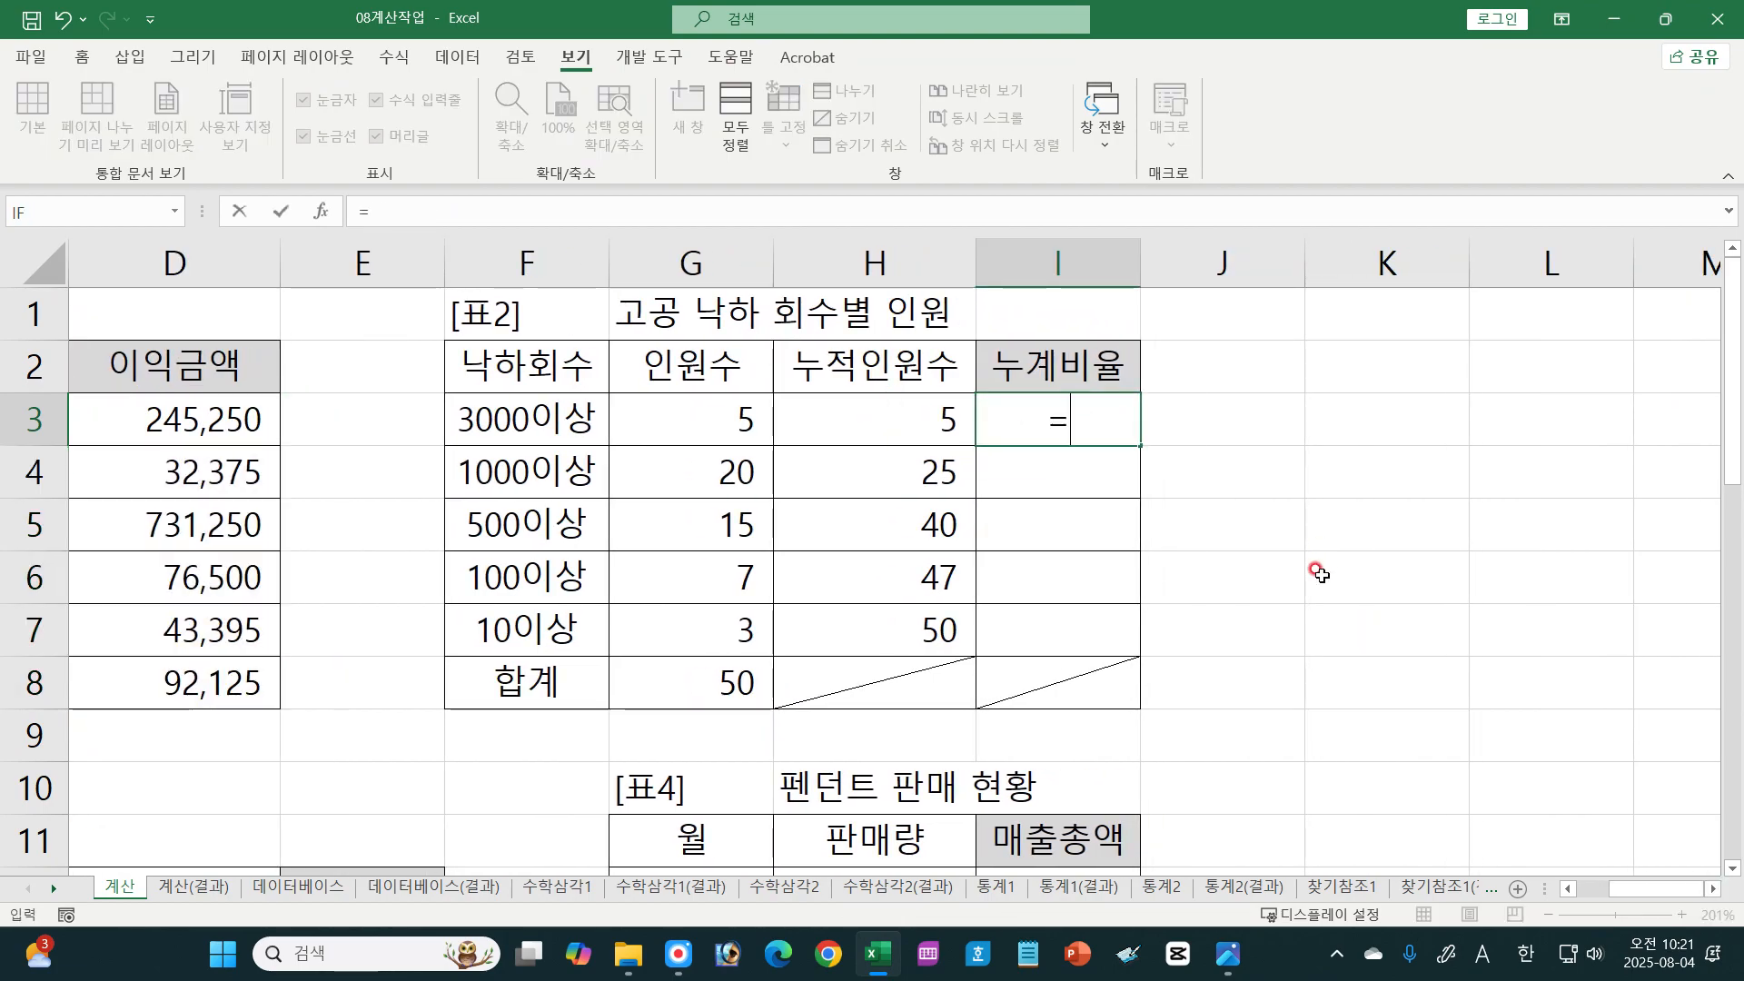
{"action": "left_click", "coordinate": [860, 413]}
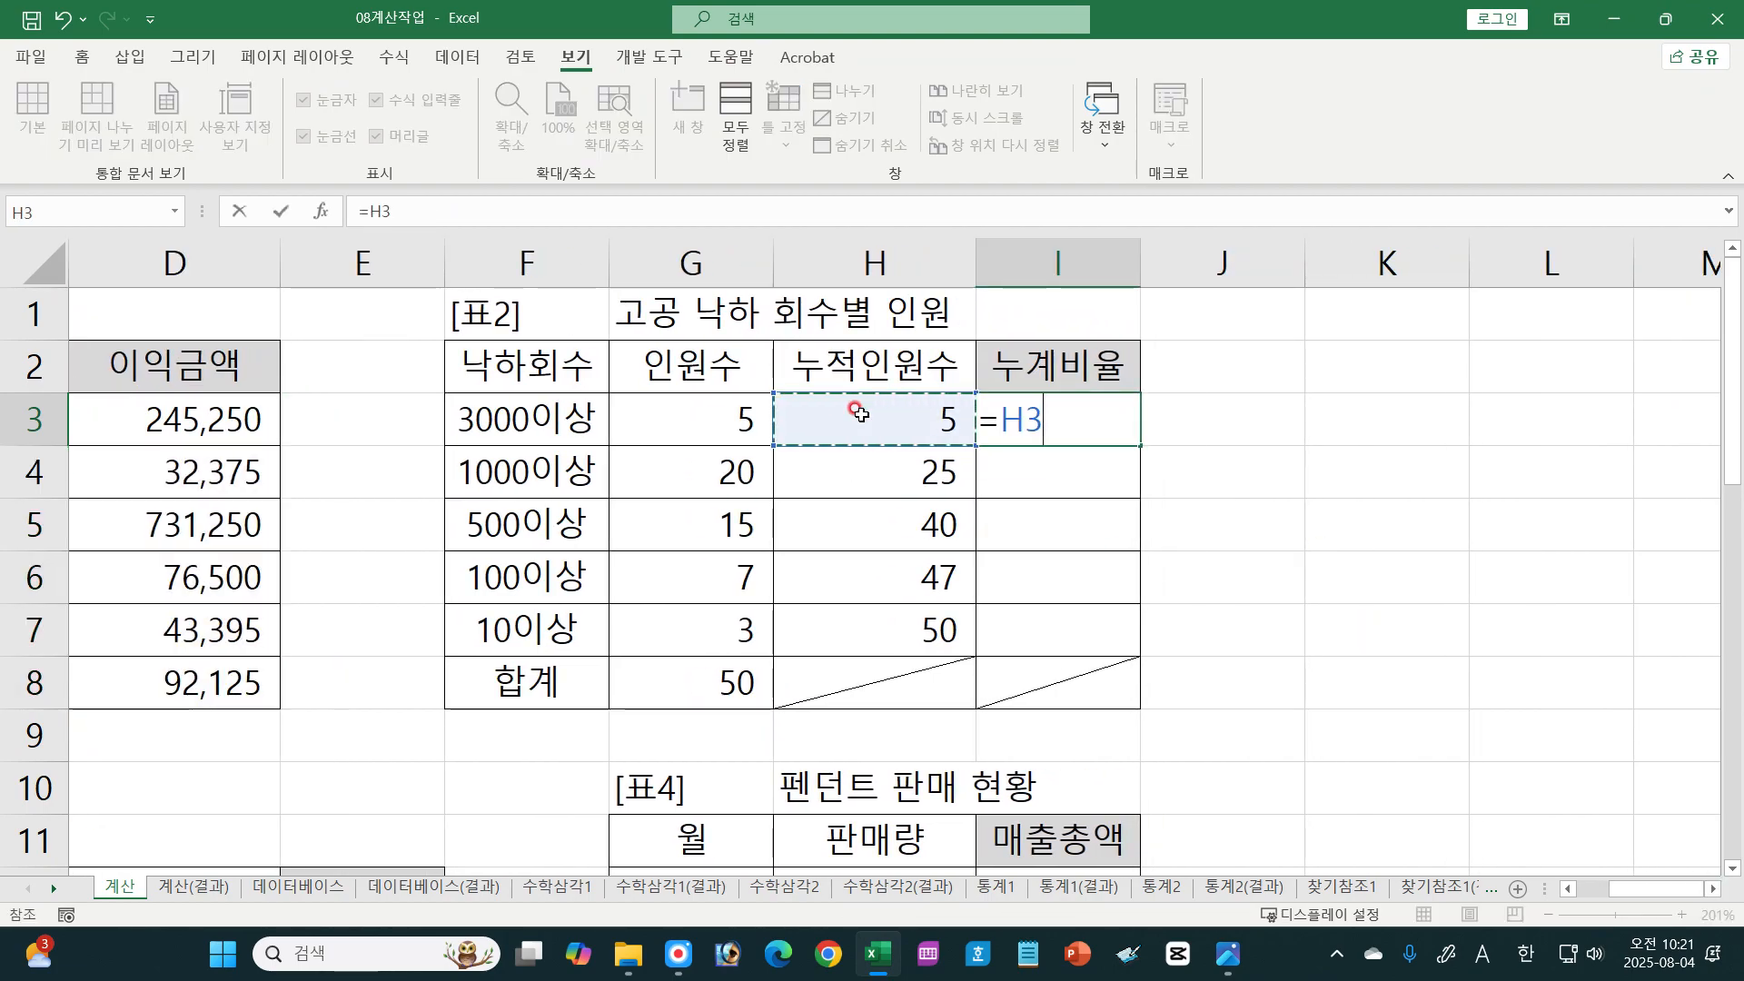
{"action": "type", "text": "/"}
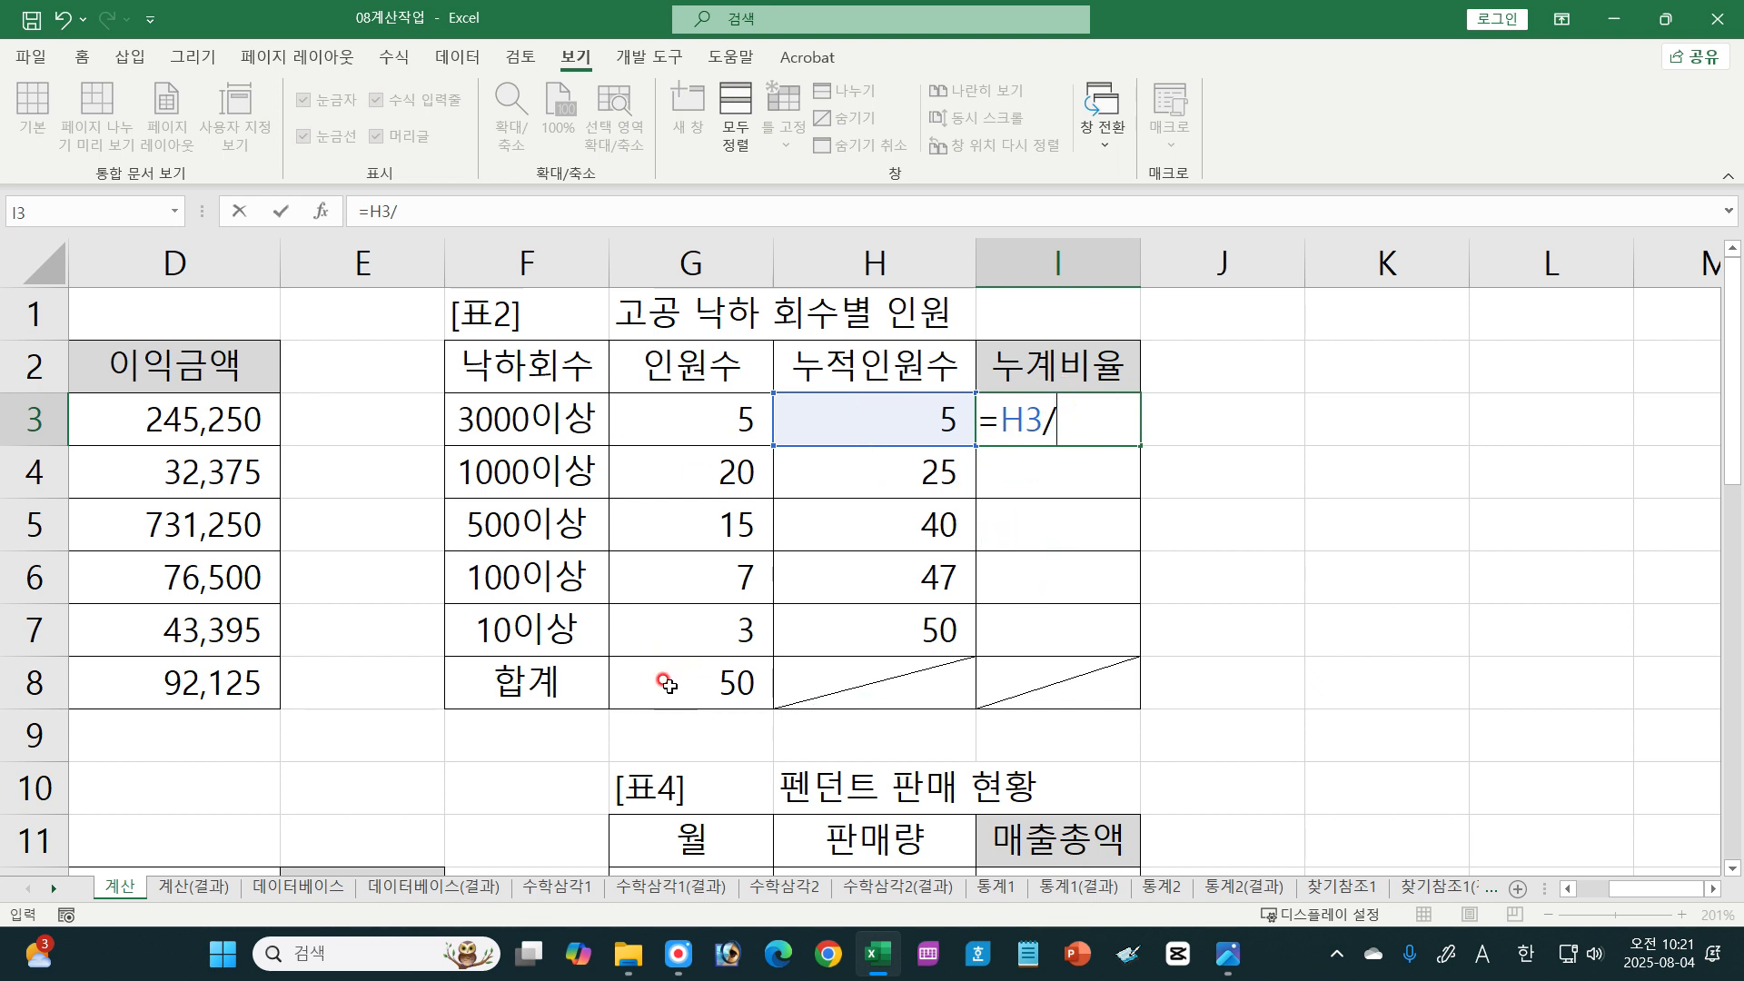
{"action": "left_click", "coordinate": [668, 685]}
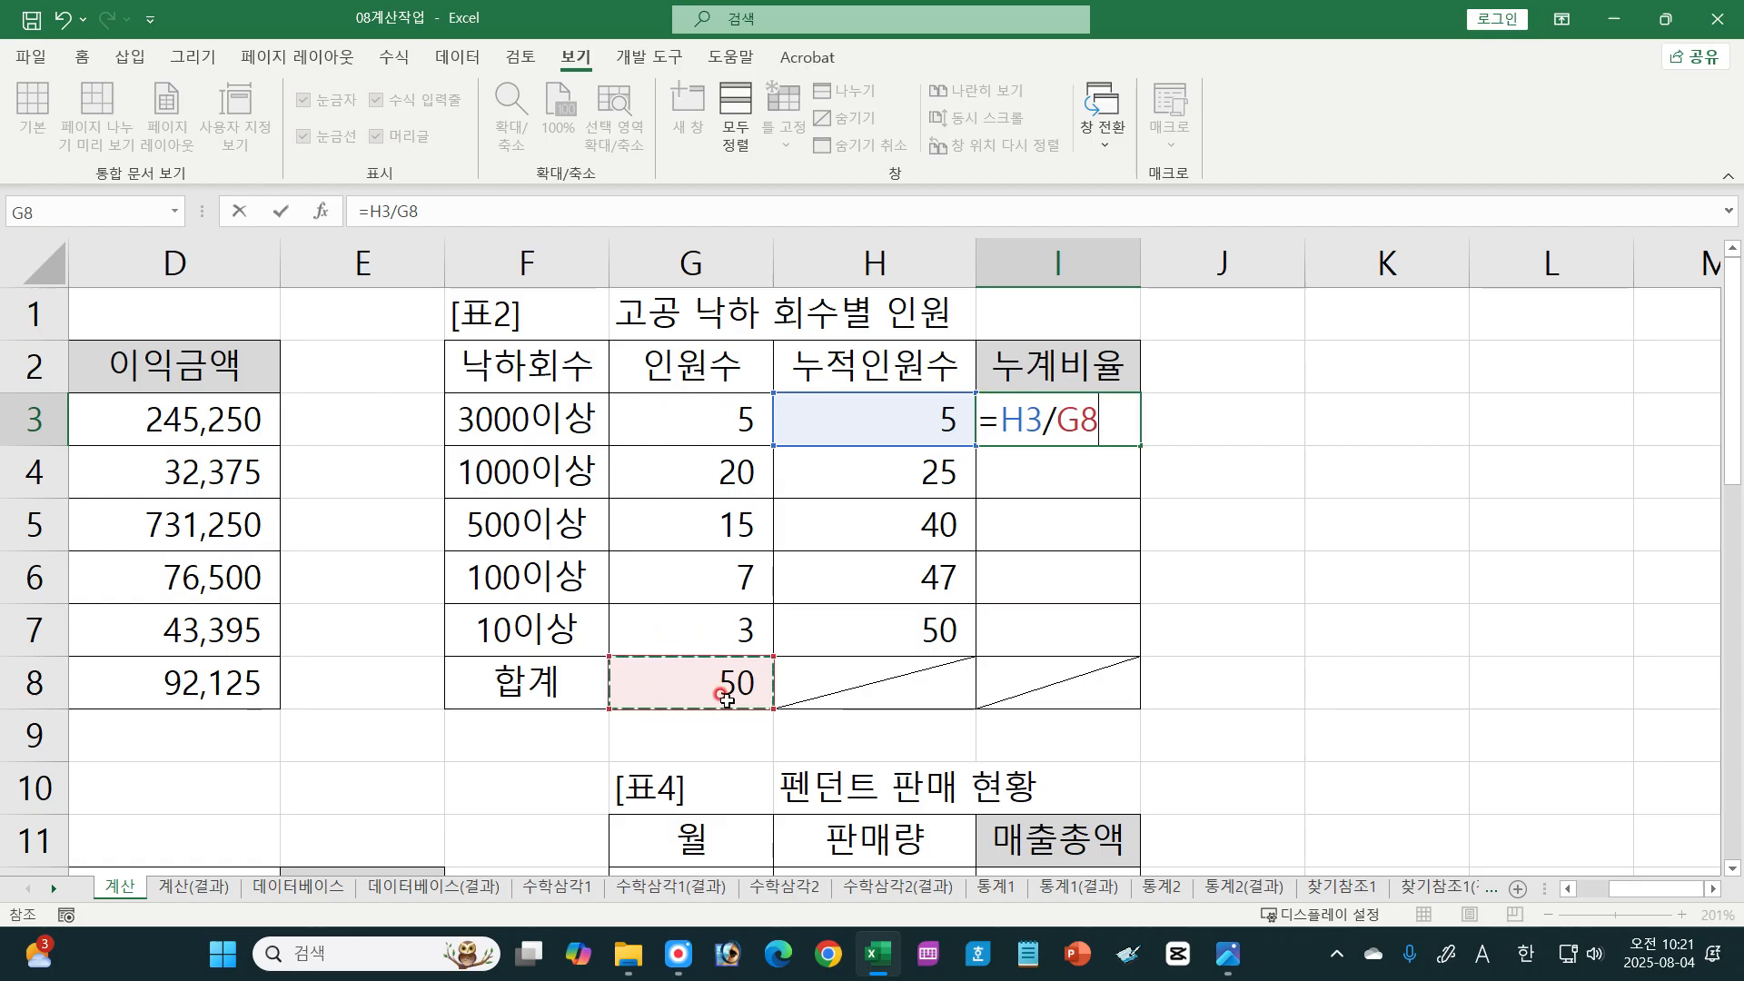
{"action": "key", "text": "F4"}
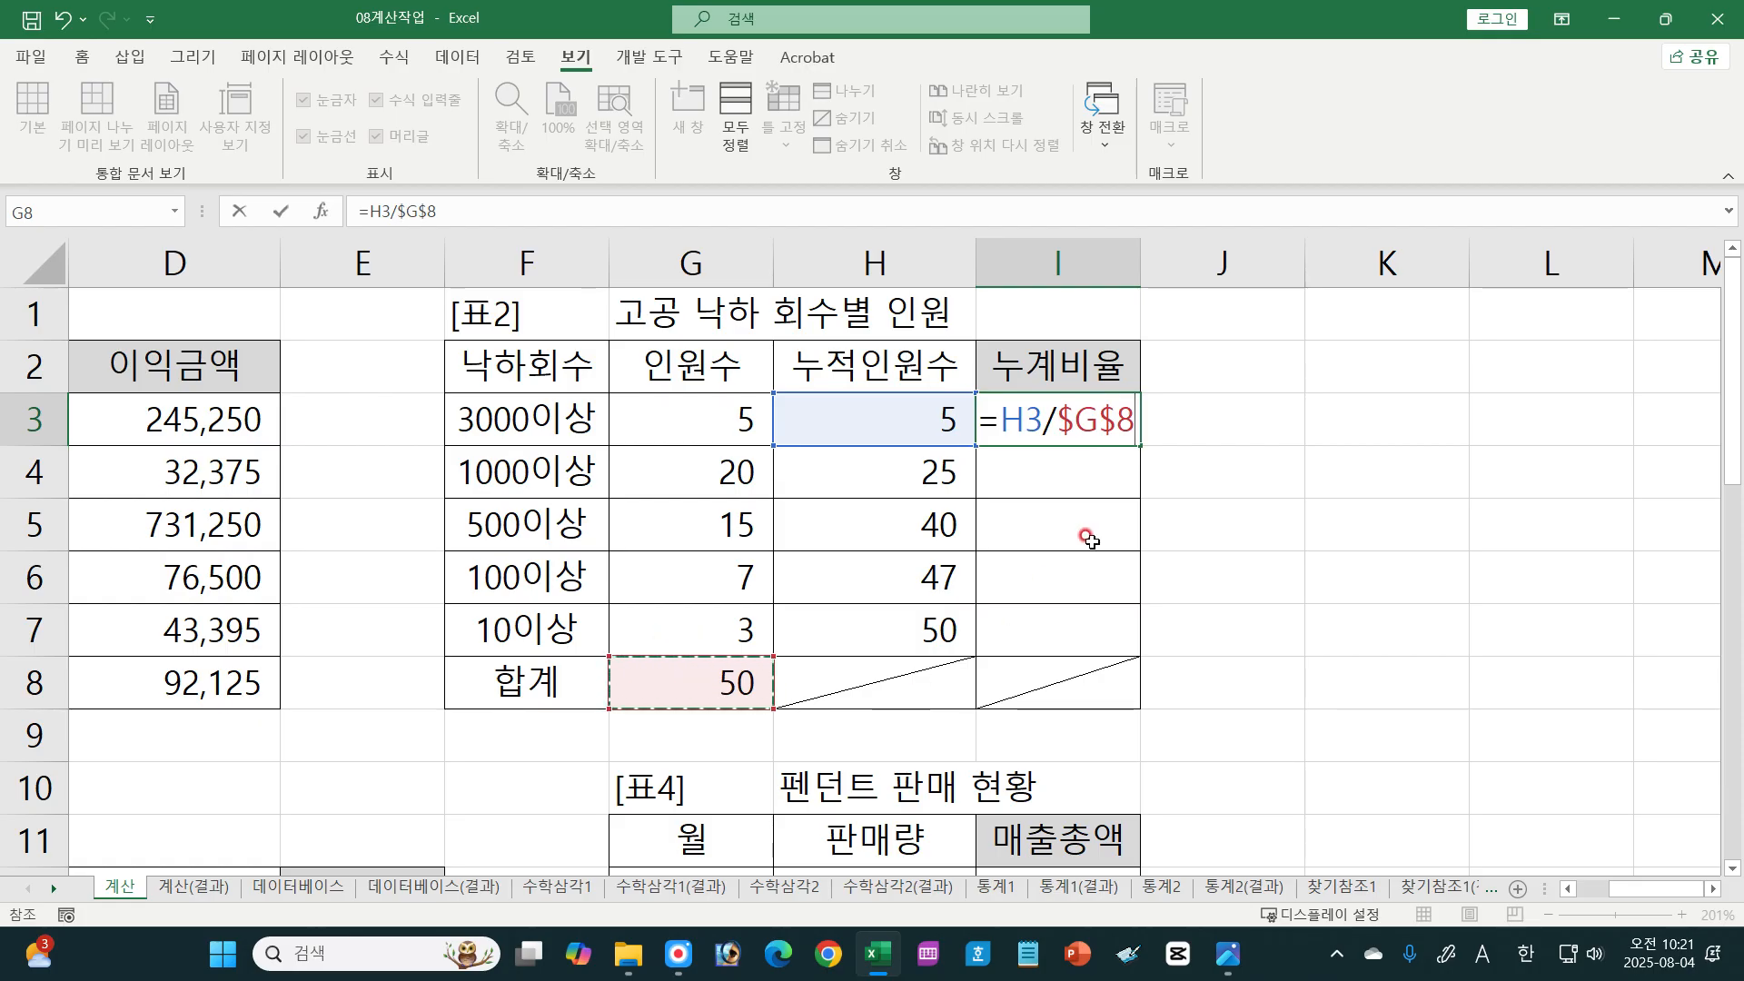
{"action": "key", "text": "ctrl+Return"}
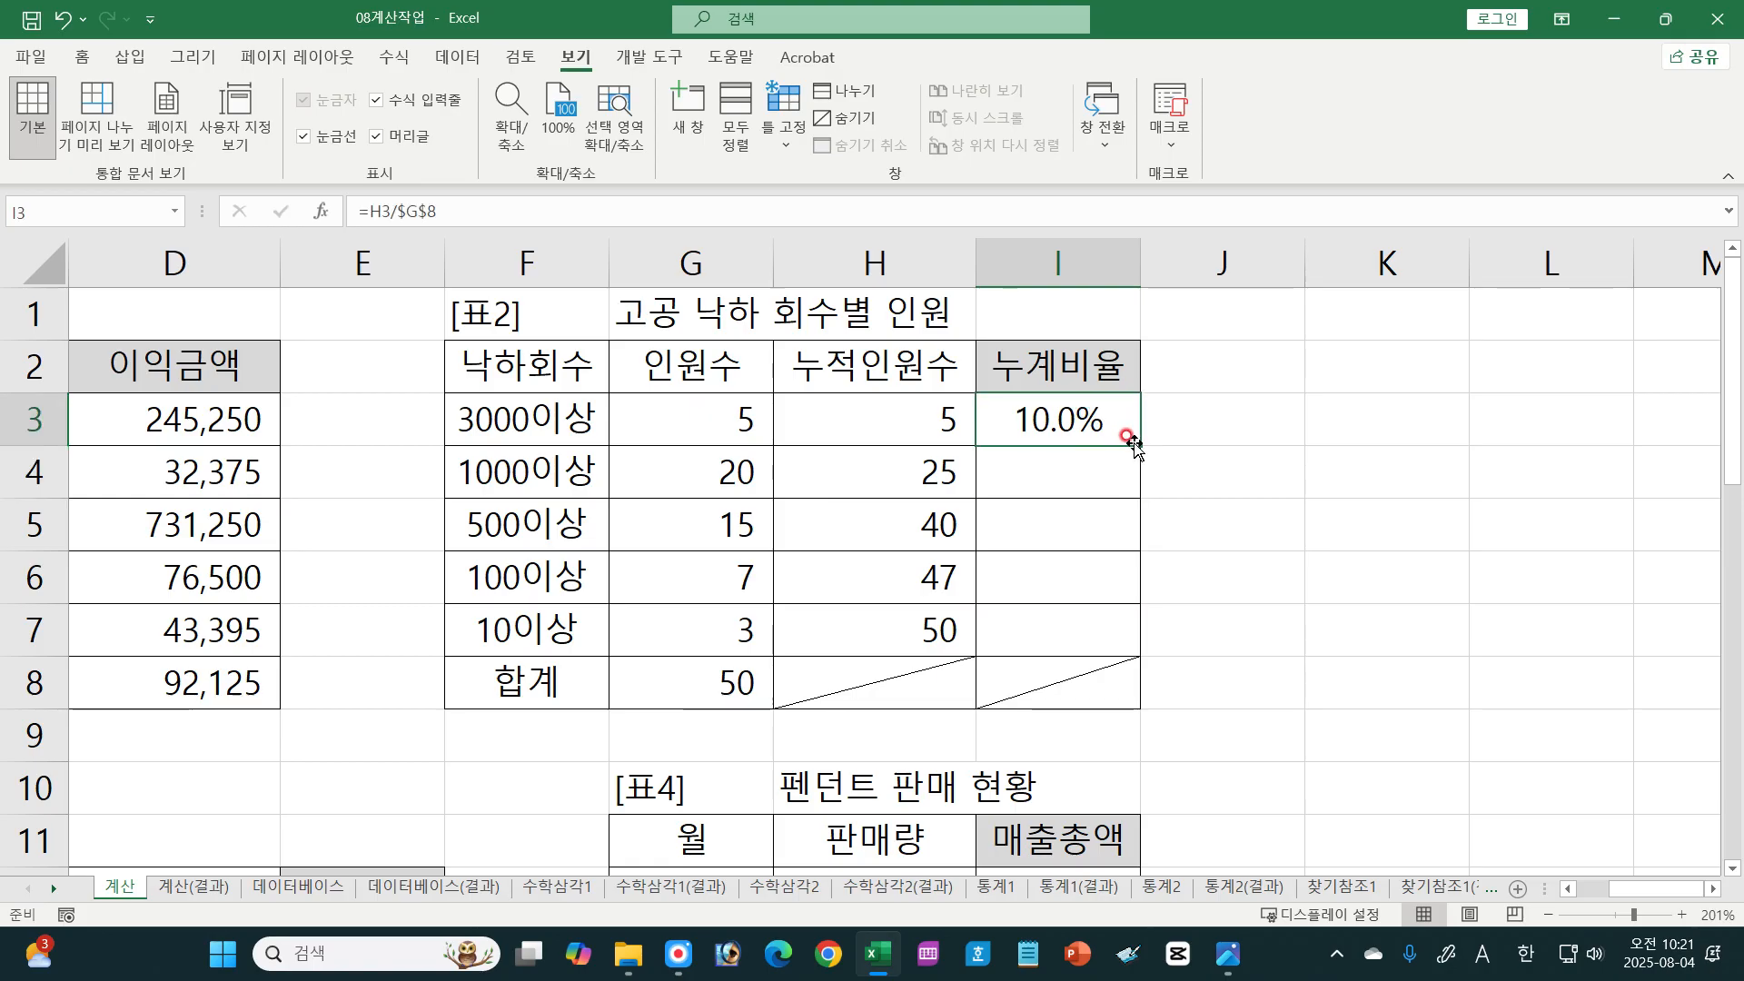
{"action": "left_click_drag", "start_coordinate": [1135, 442], "coordinate": [1119, 663]}
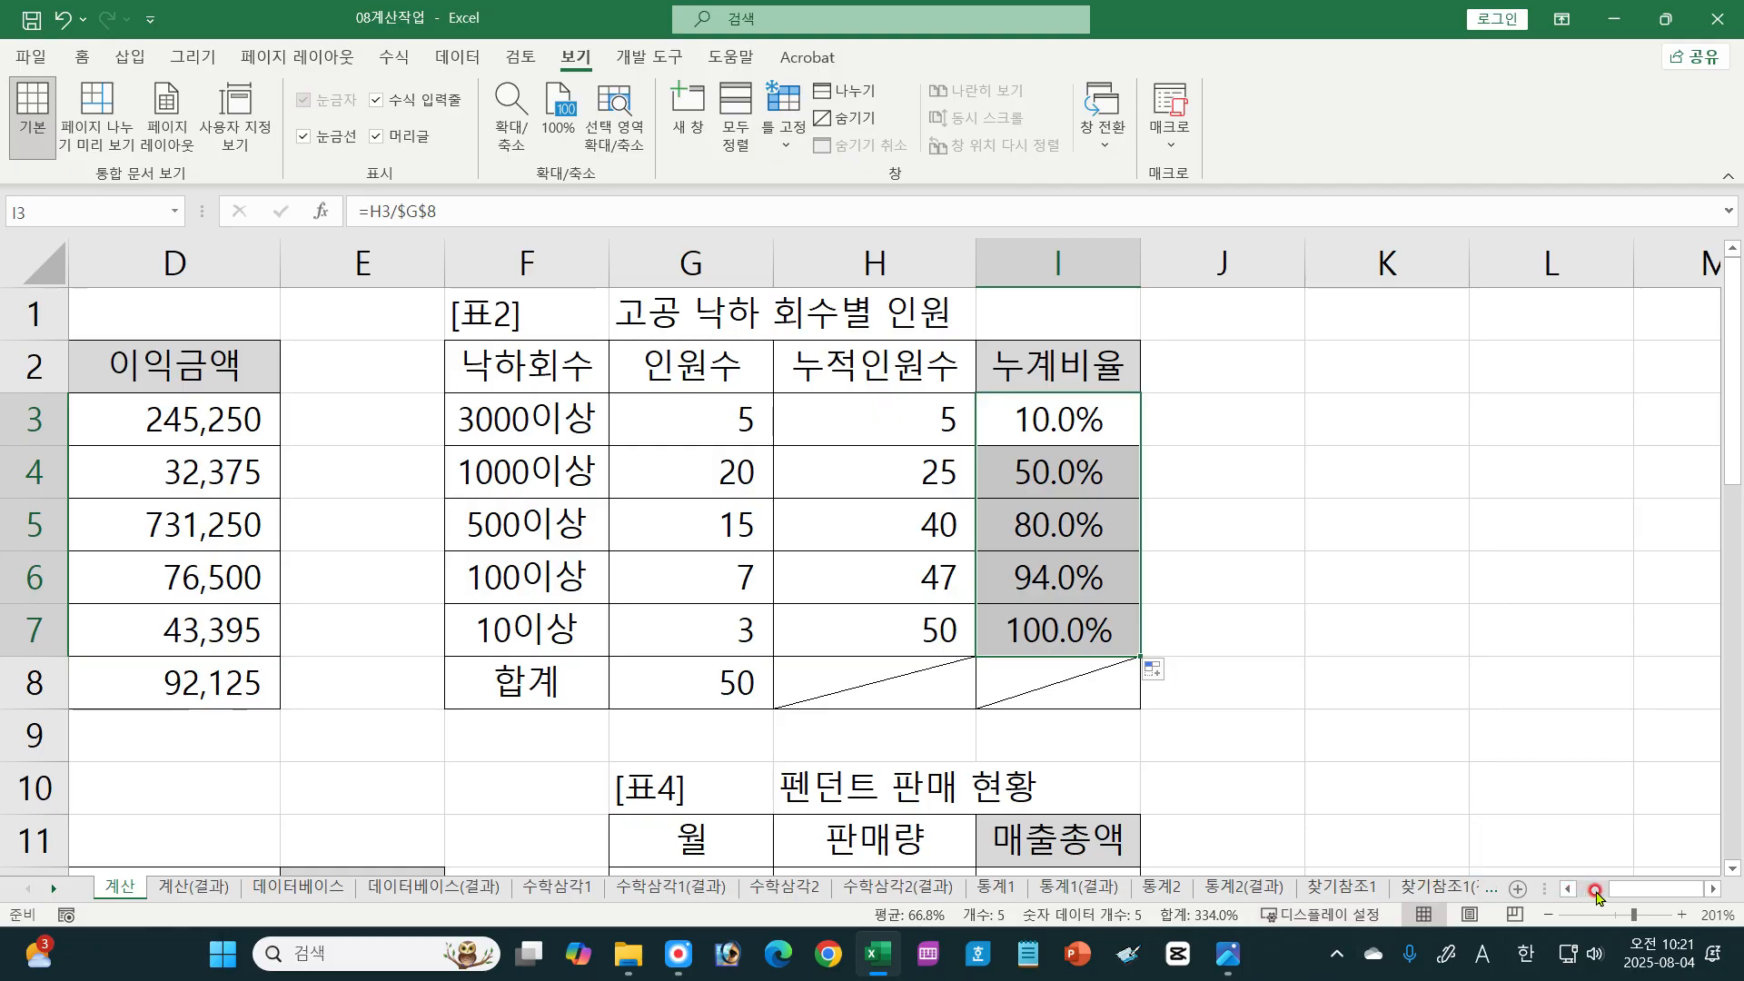
Step: Look over [표3] on the sheet and read its 수당 instruction in the exercise image 01-077.jpg
{"action": "left_click_drag", "start_coordinate": [1597, 891], "coordinate": [1572, 898]}
{"action": "scroll", "coordinate": [643, 711], "scroll_direction": "down", "scroll_amount": 5}
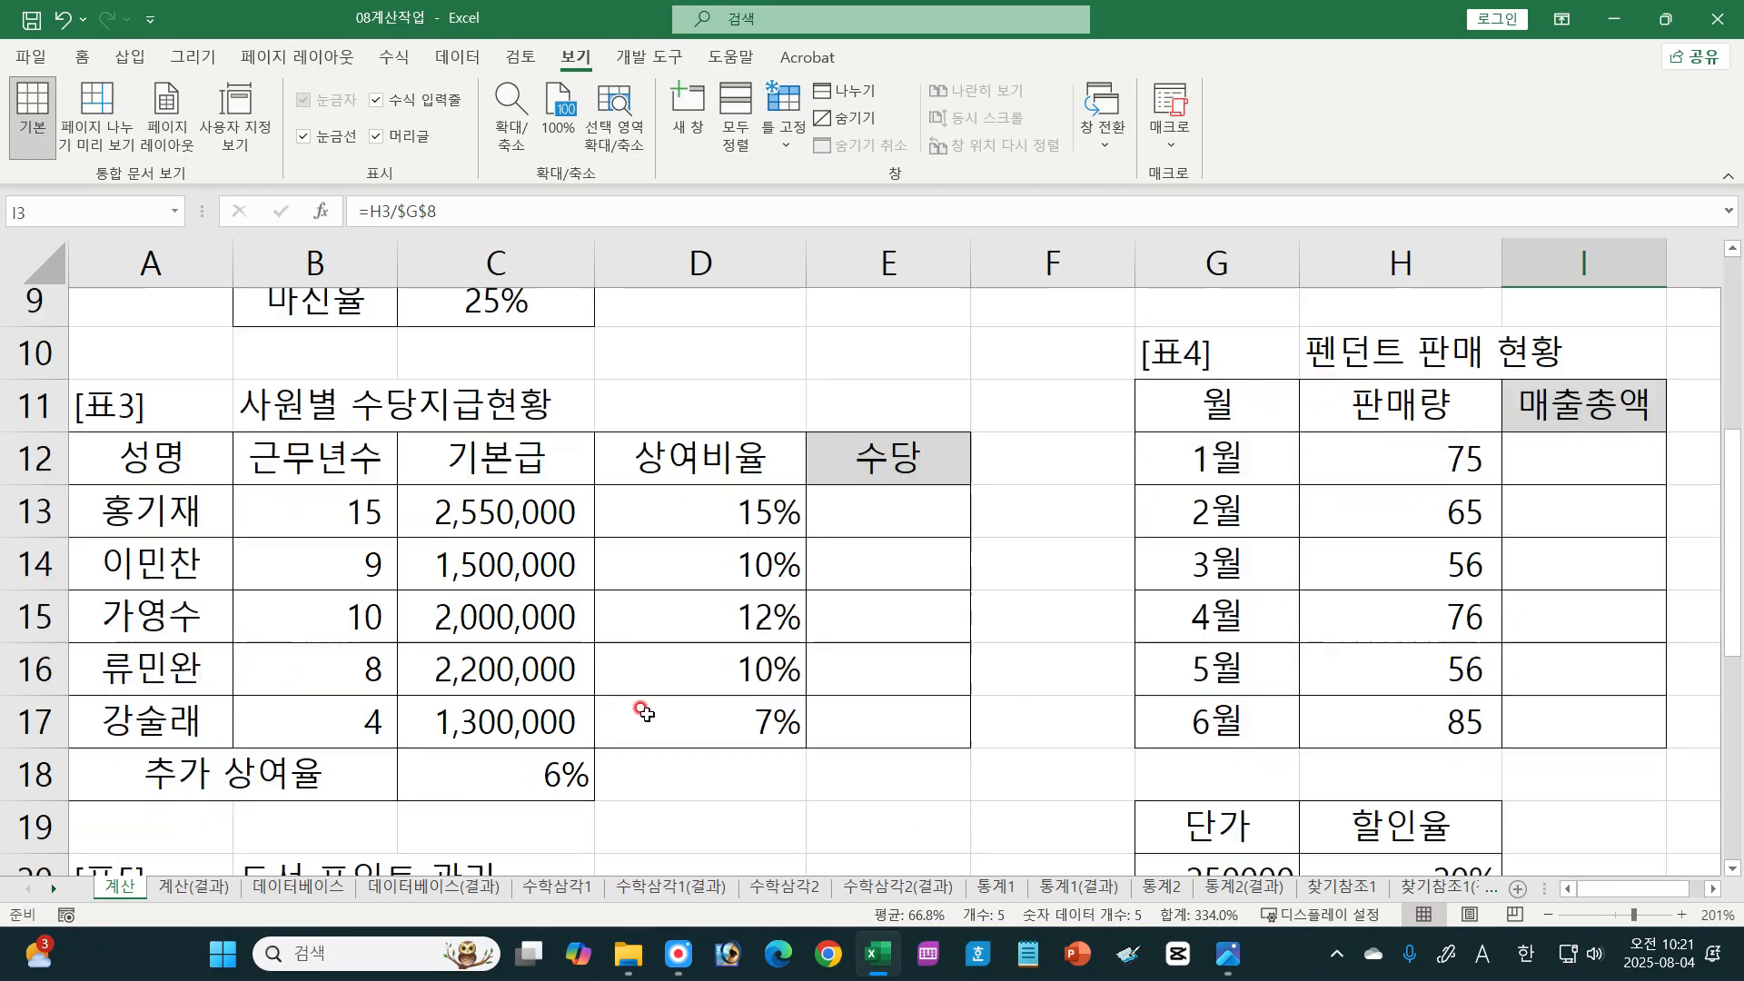
{"action": "scroll", "coordinate": [643, 712], "scroll_direction": "up", "scroll_amount": 5}
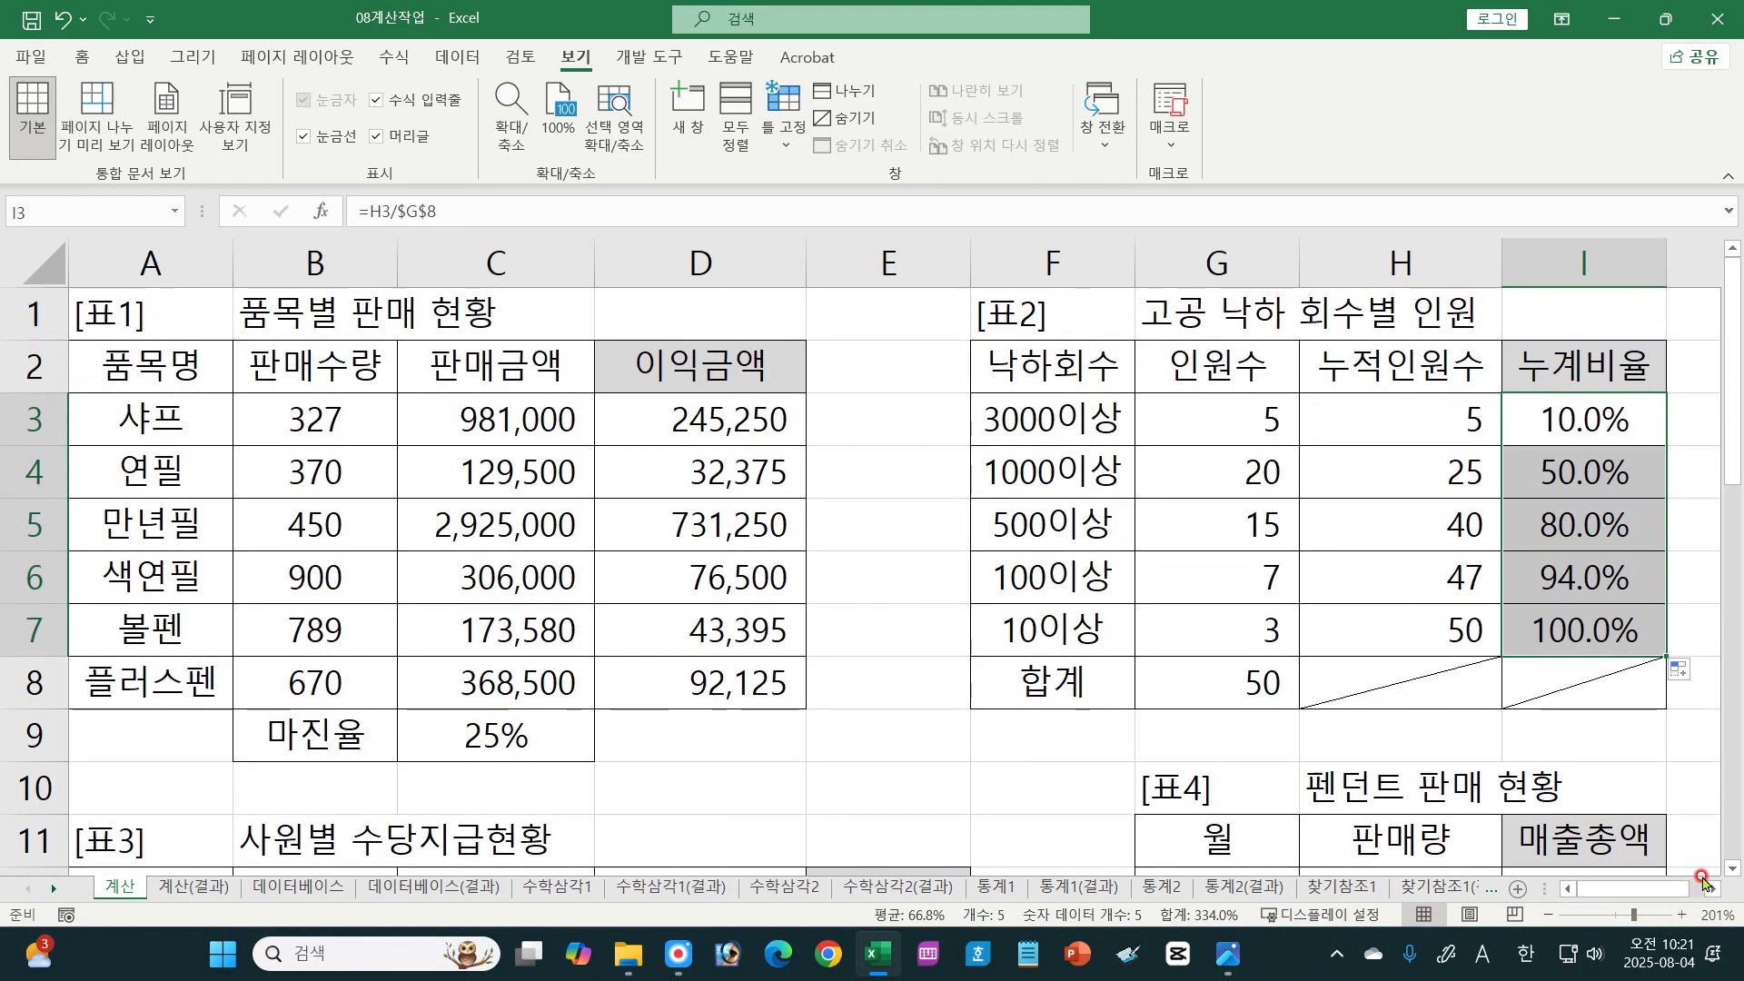
{"action": "scroll", "coordinate": [1735, 870], "scroll_direction": "down", "scroll_amount": 1}
{"action": "scroll", "coordinate": [1736, 870], "scroll_direction": "down", "scroll_amount": 3}
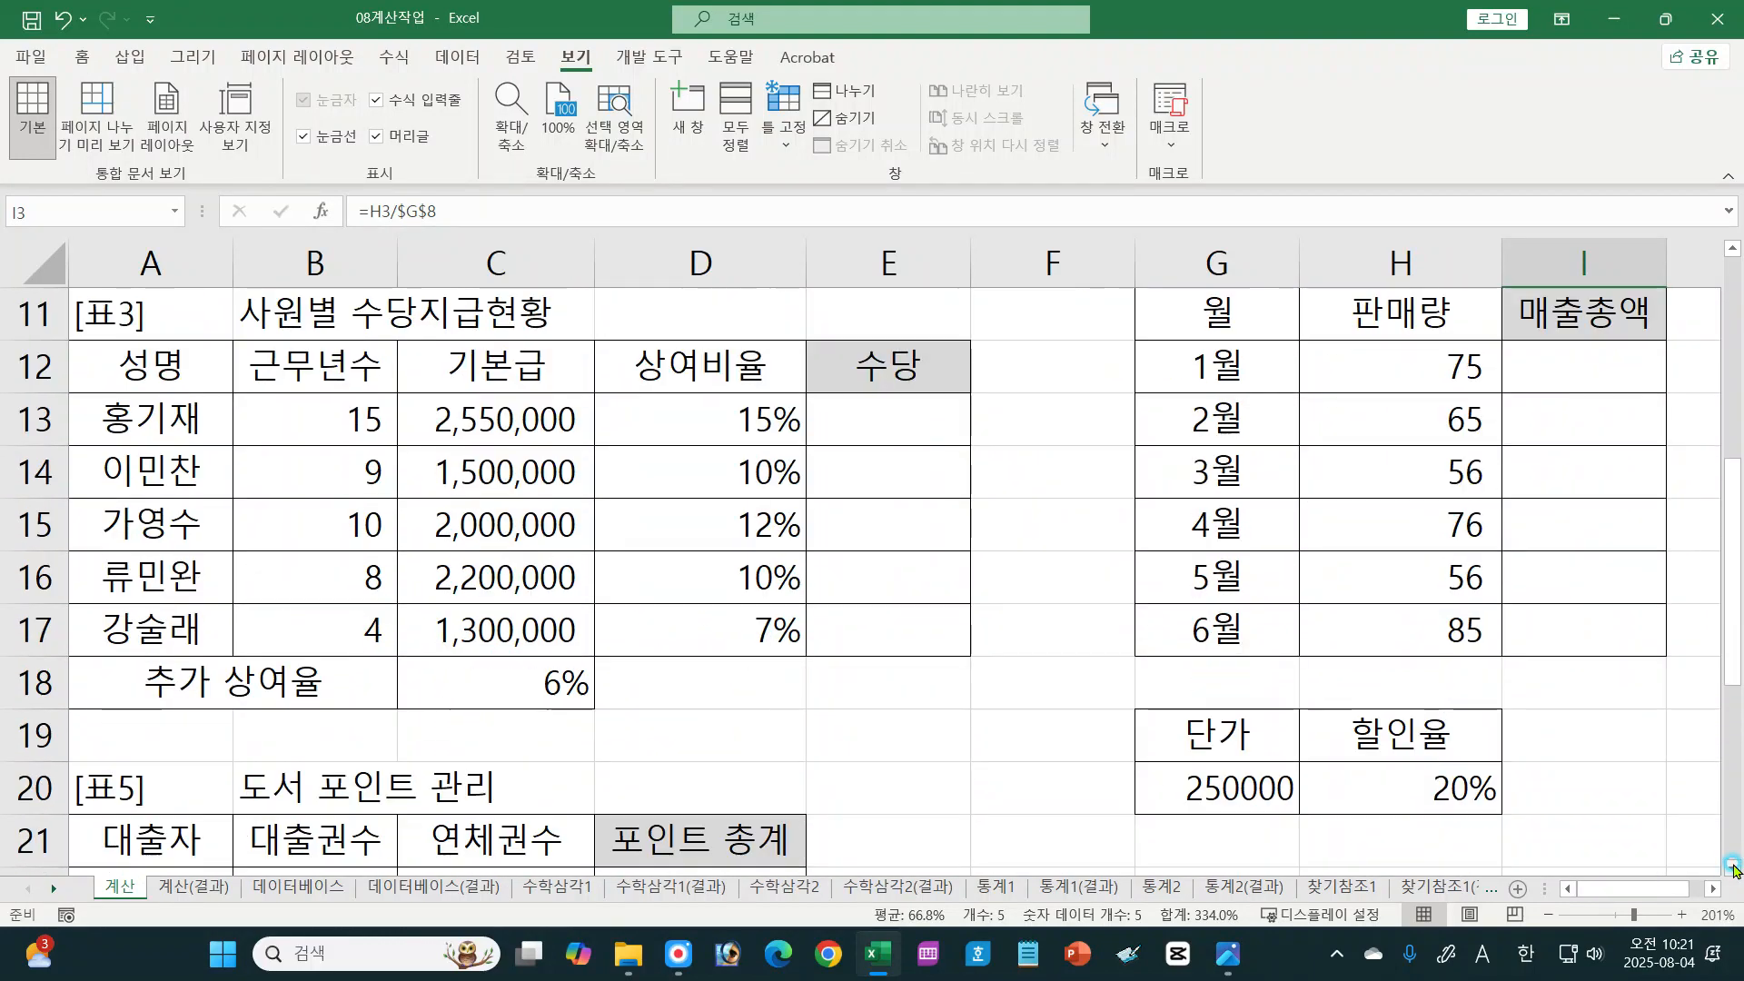
{"action": "left_click", "coordinate": [1228, 954]}
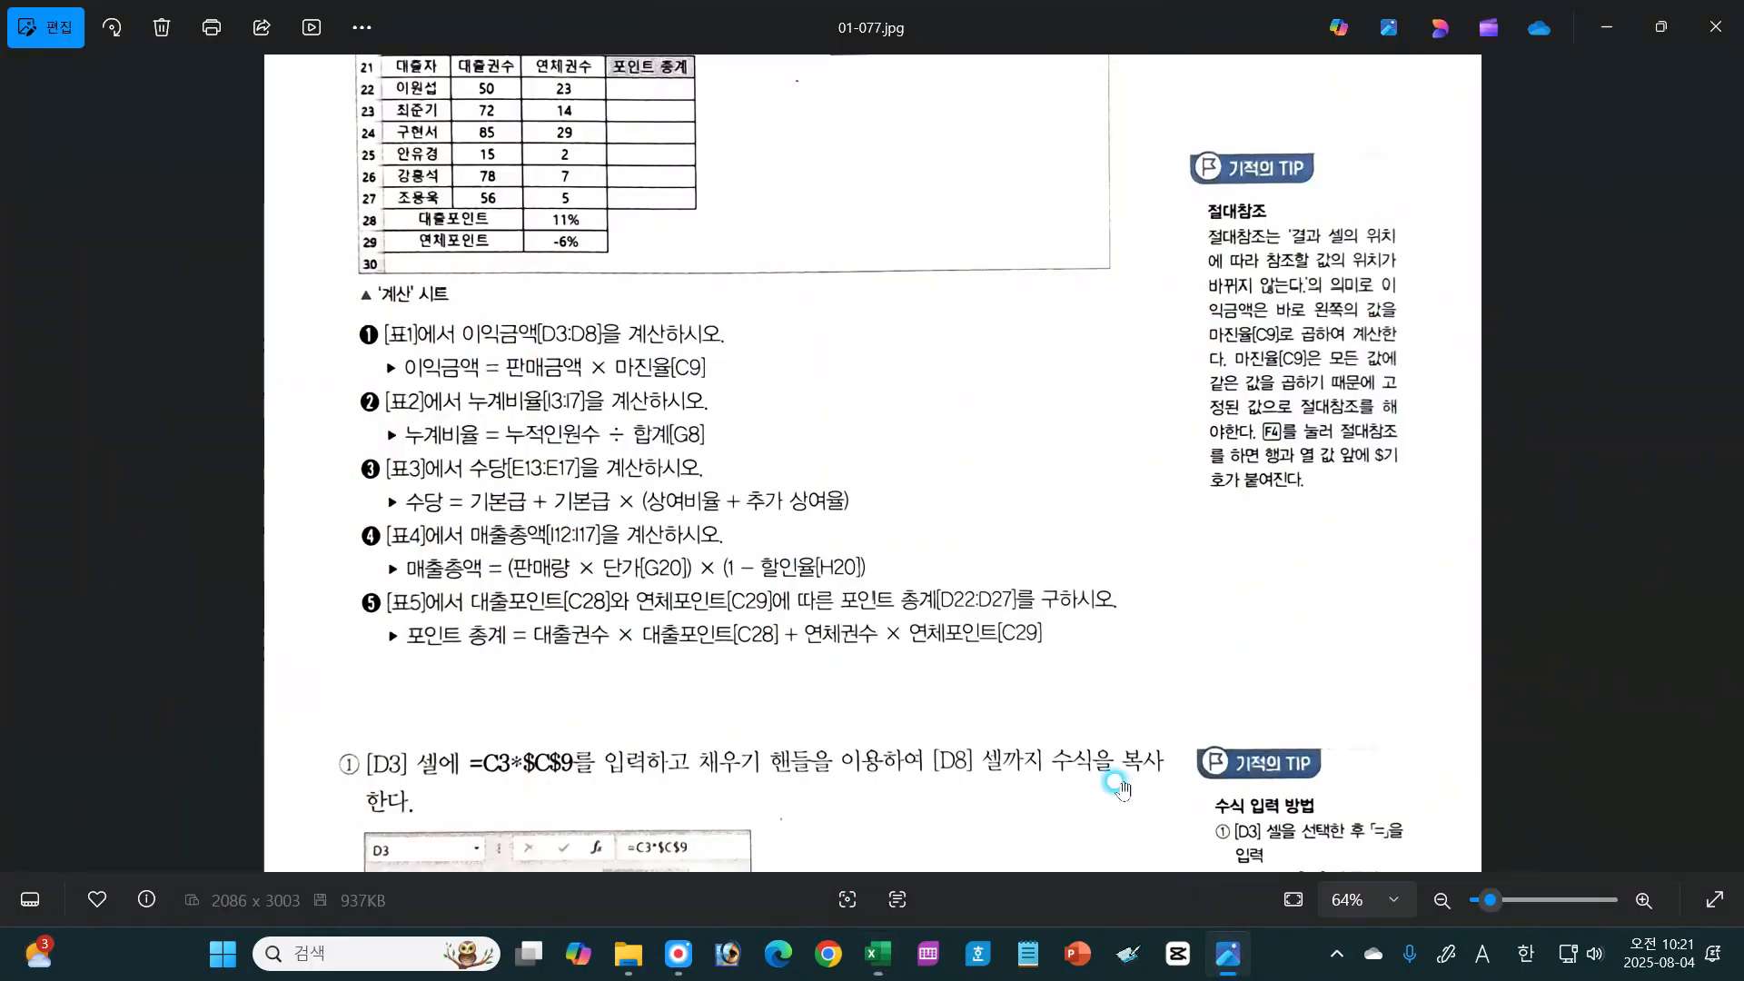
{"action": "left_click_drag", "start_coordinate": [711, 635], "coordinate": [708, 475]}
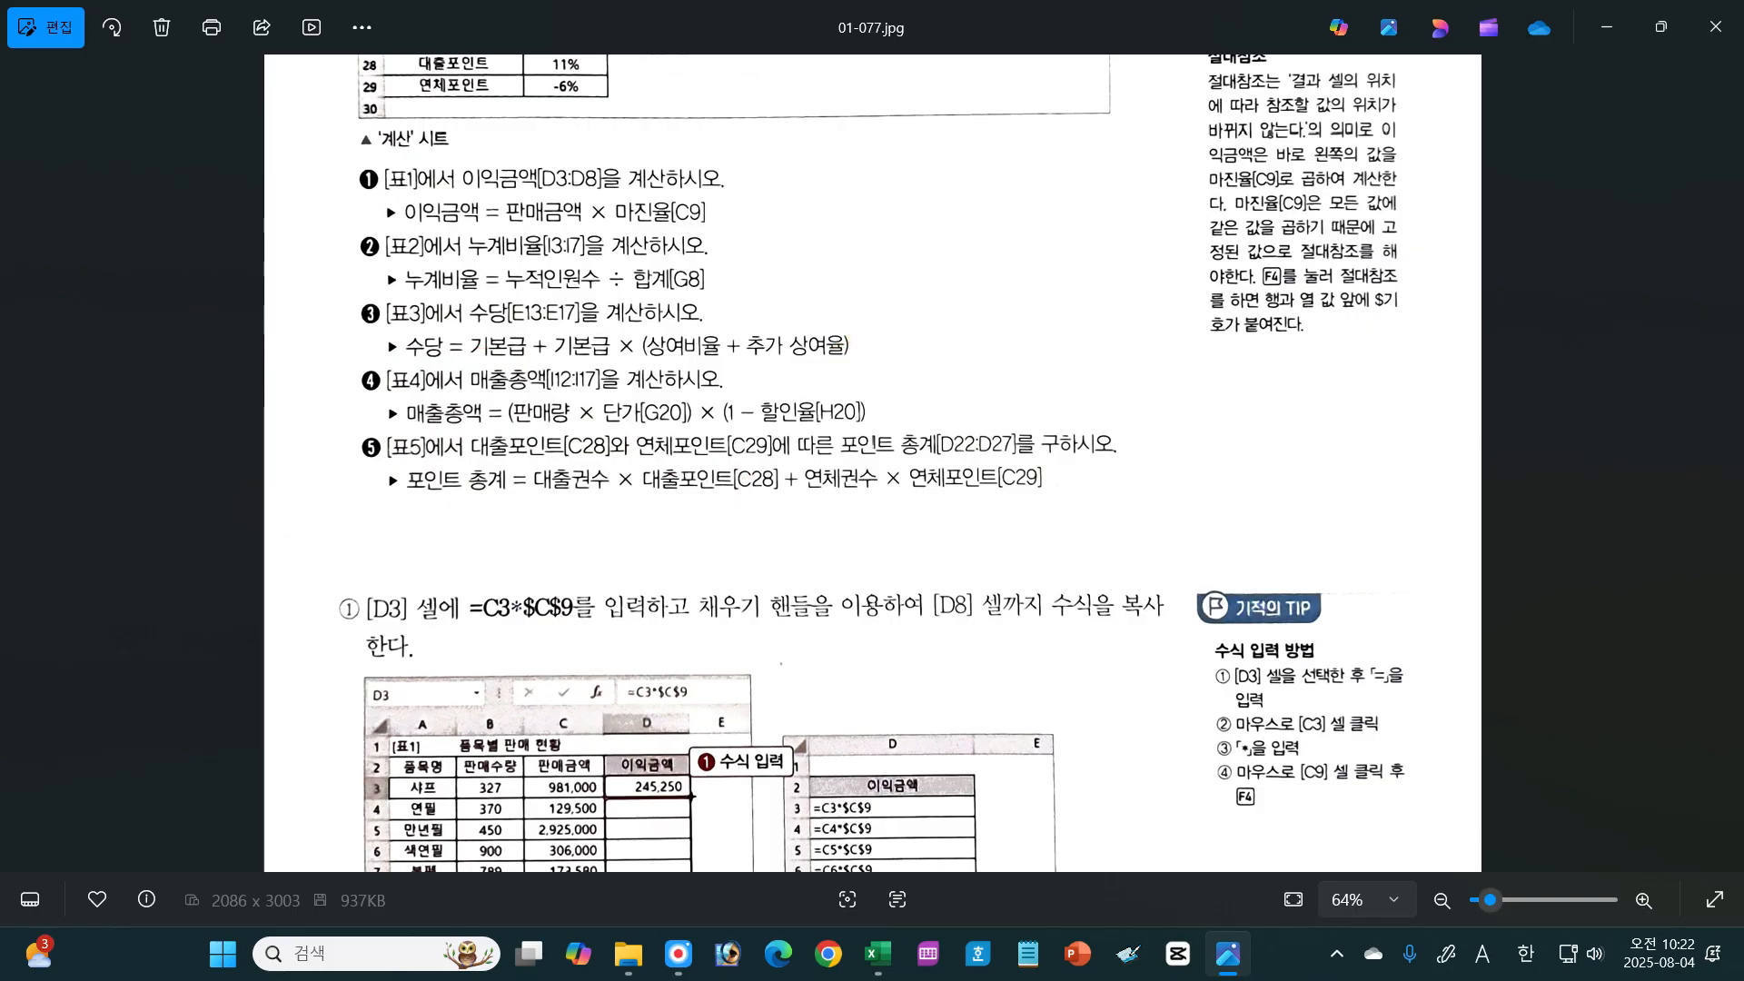
Step: Underline 기본급, 상여비율 and 추가 상여율 in the 수당 formula and handwrite the example values 1,000,000, 10% and 5%
{"action": "key", "text": "ctrl+alt+d"}
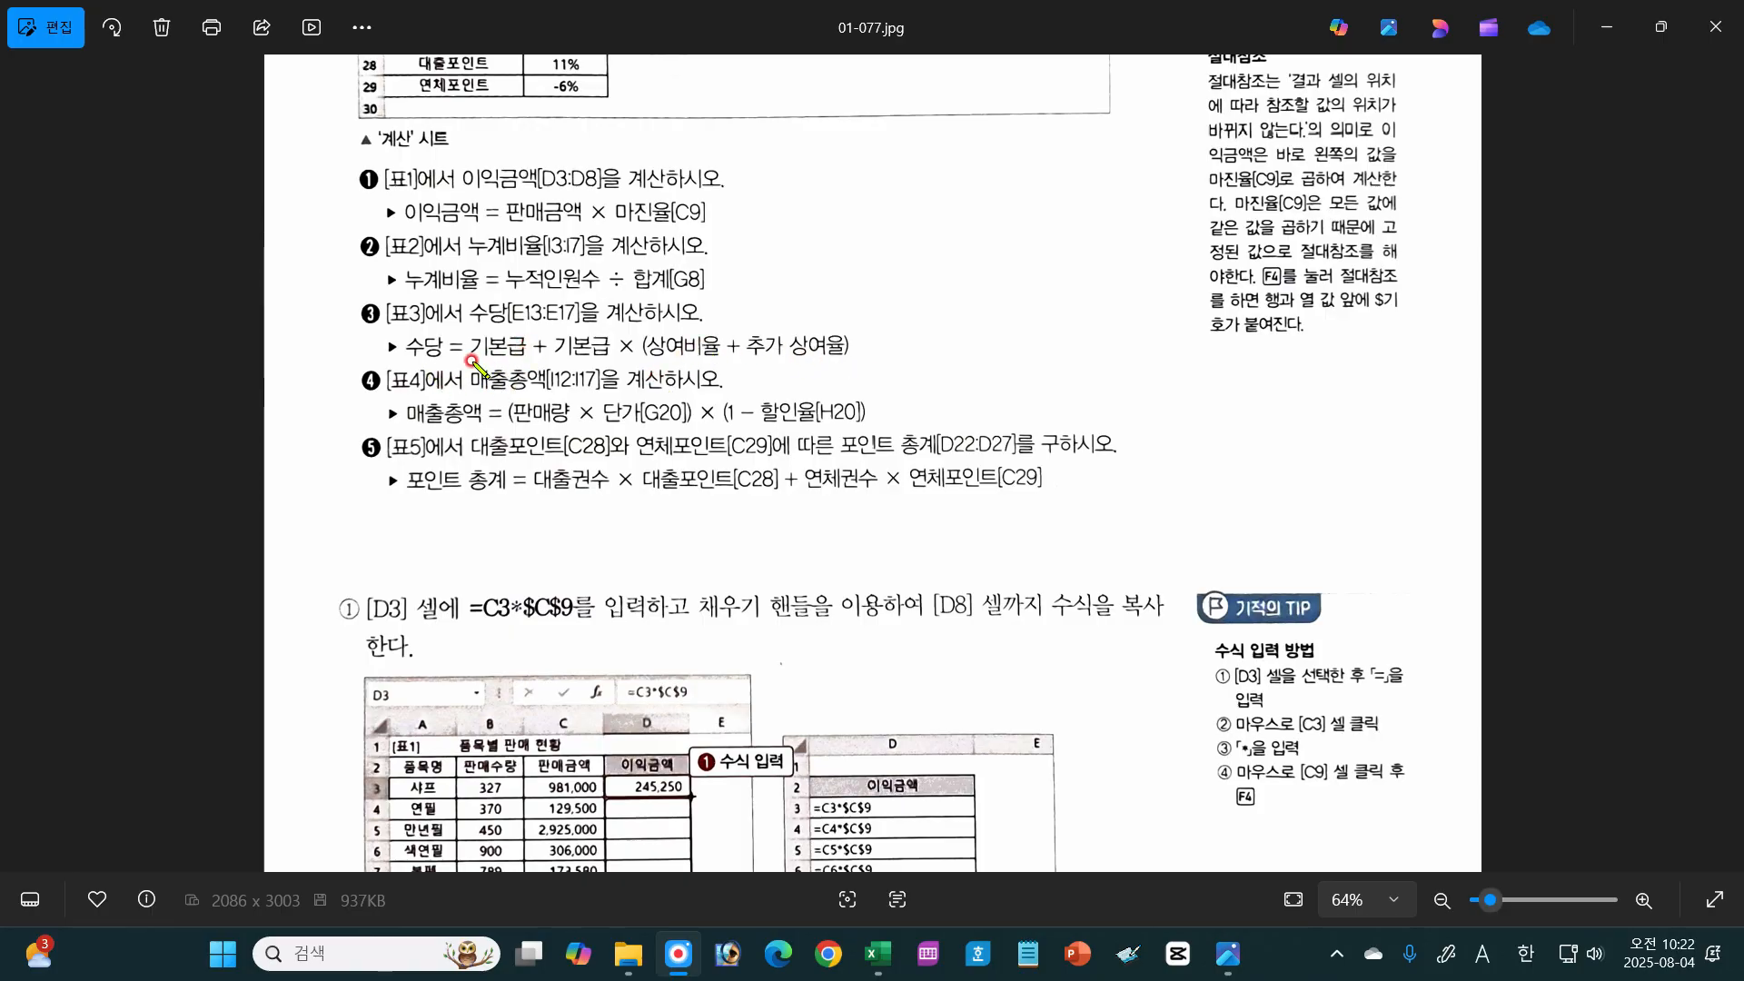
{"action": "left_click_drag", "start_coordinate": [463, 362], "coordinate": [525, 360]}
{"action": "mouse_move", "coordinate": [795, 210]}
{"action": "left_mouse_down"}
{"action": "mouse_move", "coordinate": [796, 227]}
{"action": "mouse_move", "coordinate": [840, 221]}
{"action": "left_mouse_up"}
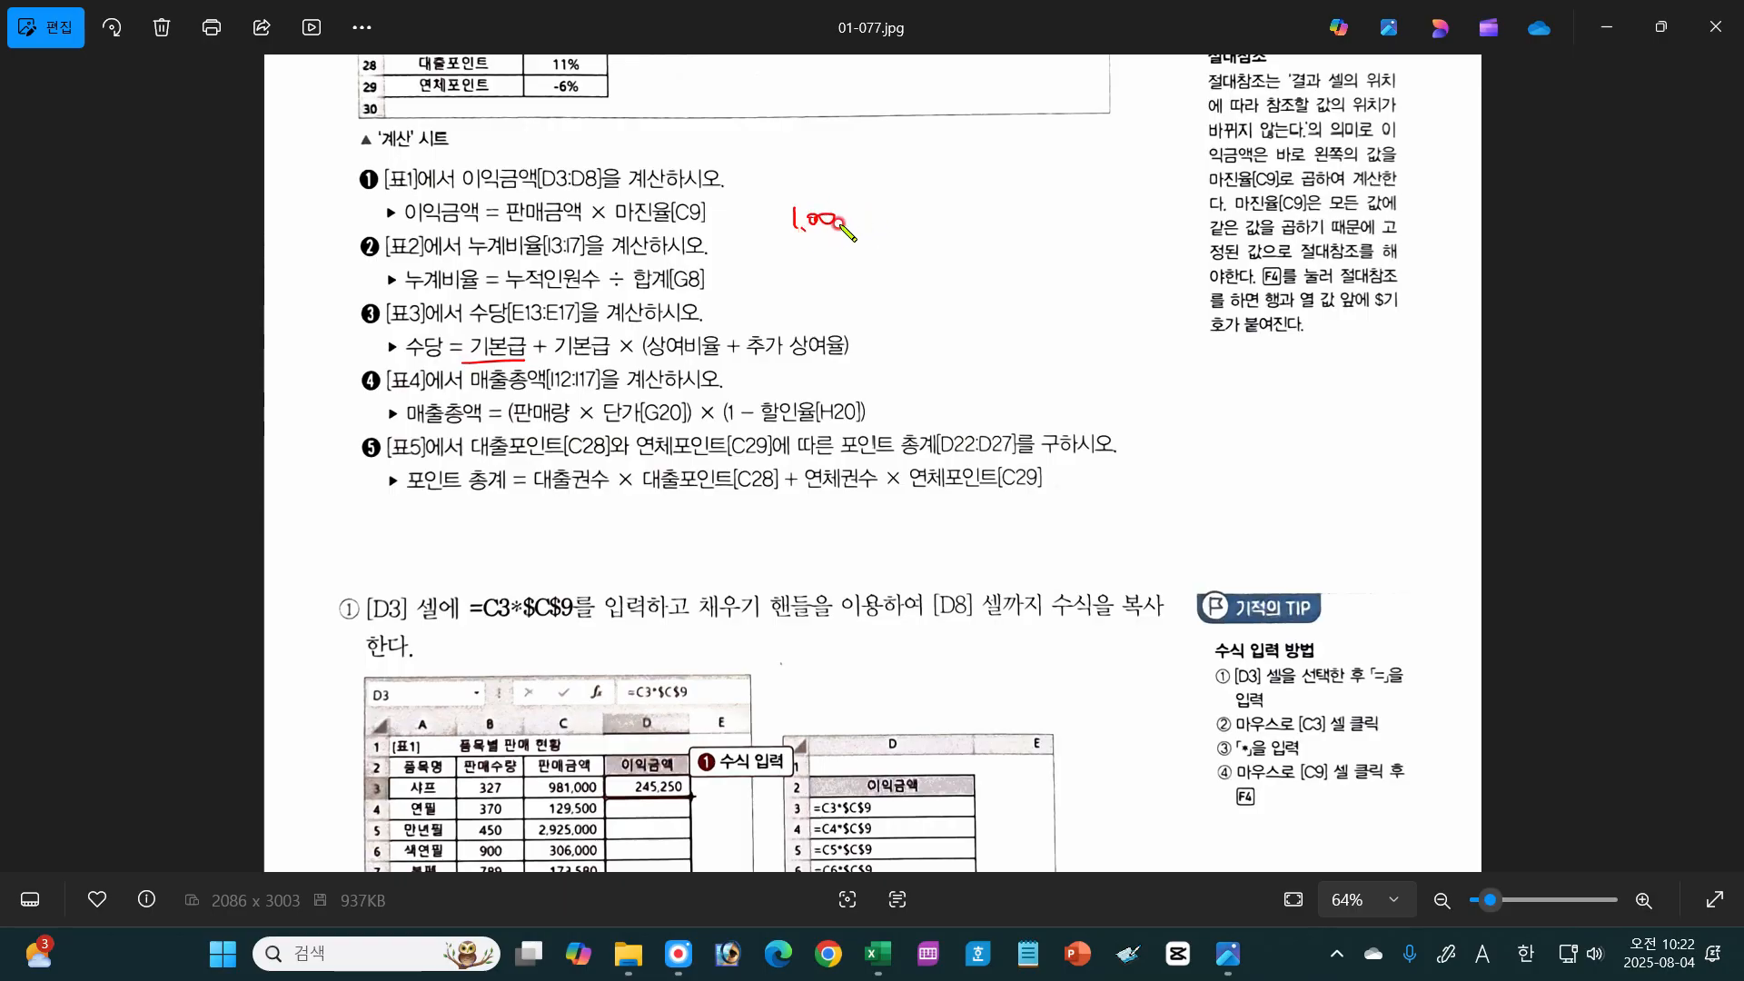
{"action": "left_click_drag", "start_coordinate": [845, 215], "coordinate": [854, 220]}
{"action": "left_click_drag", "start_coordinate": [867, 223], "coordinate": [864, 233]}
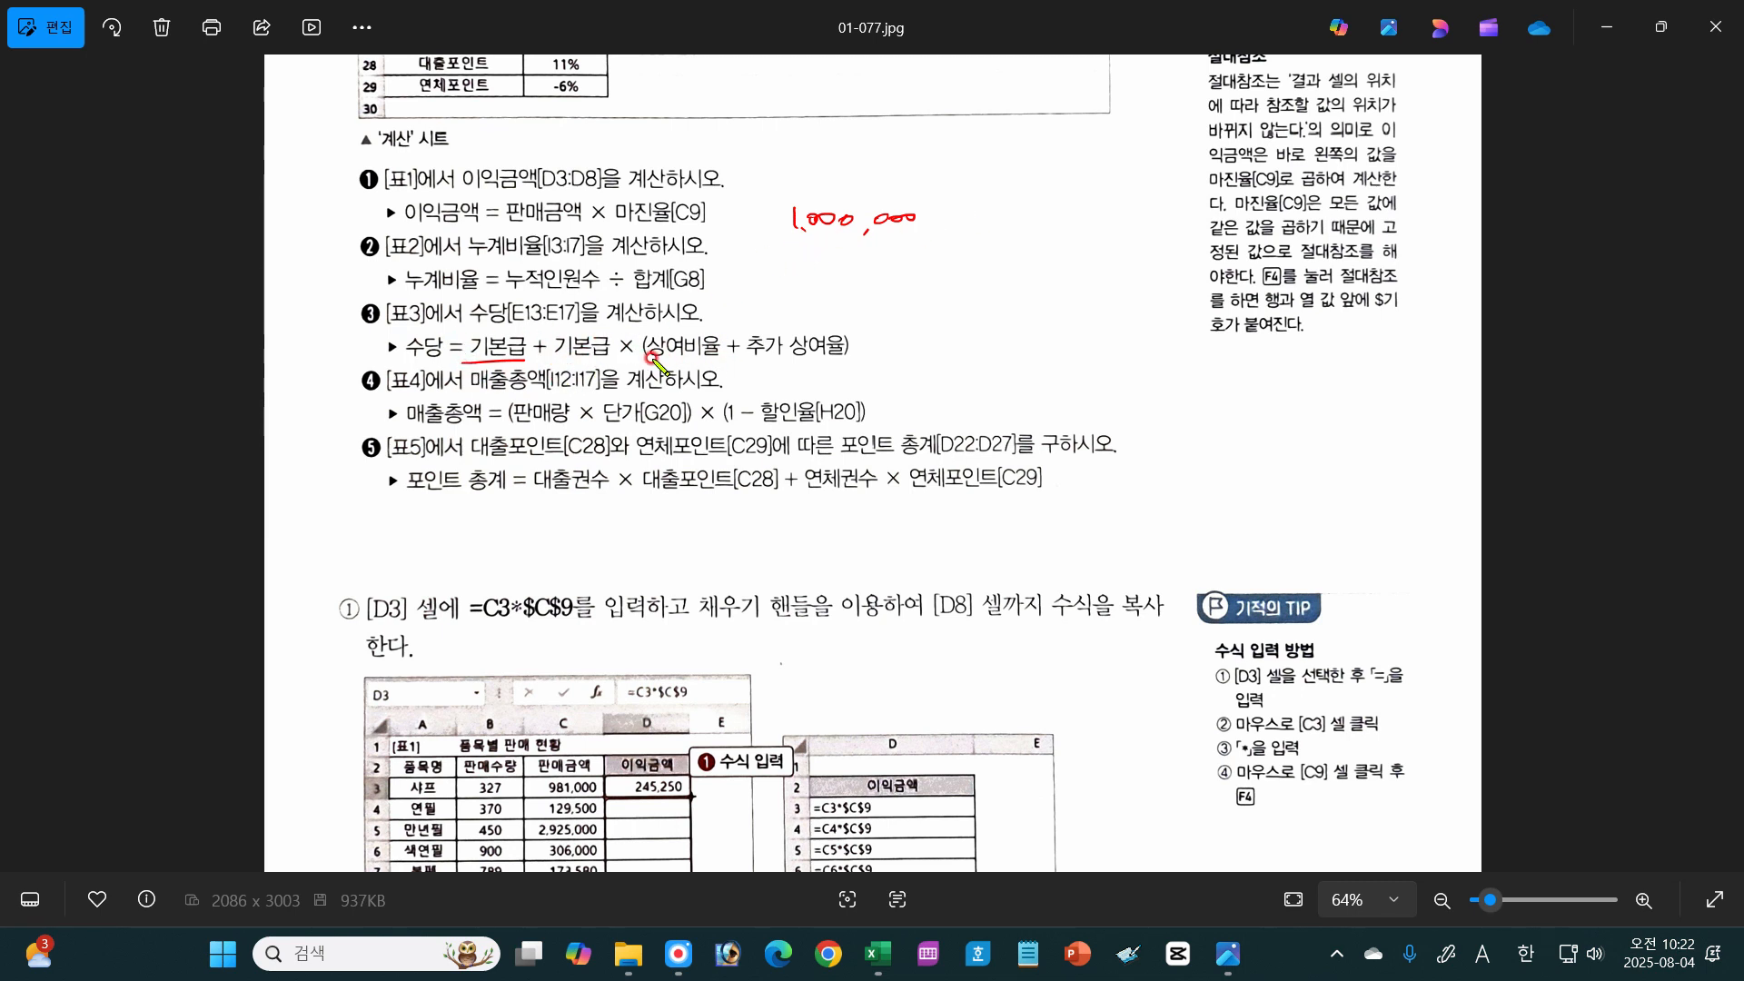
{"action": "mouse_move", "coordinate": [647, 355]}
{"action": "left_mouse_down"}
{"action": "mouse_move", "coordinate": [725, 357]}
{"action": "mouse_move", "coordinate": [728, 375]}
{"action": "mouse_move", "coordinate": [861, 350]}
{"action": "mouse_move", "coordinate": [784, 378]}
{"action": "mouse_move", "coordinate": [810, 391]}
{"action": "mouse_move", "coordinate": [829, 375]}
{"action": "left_mouse_up"}
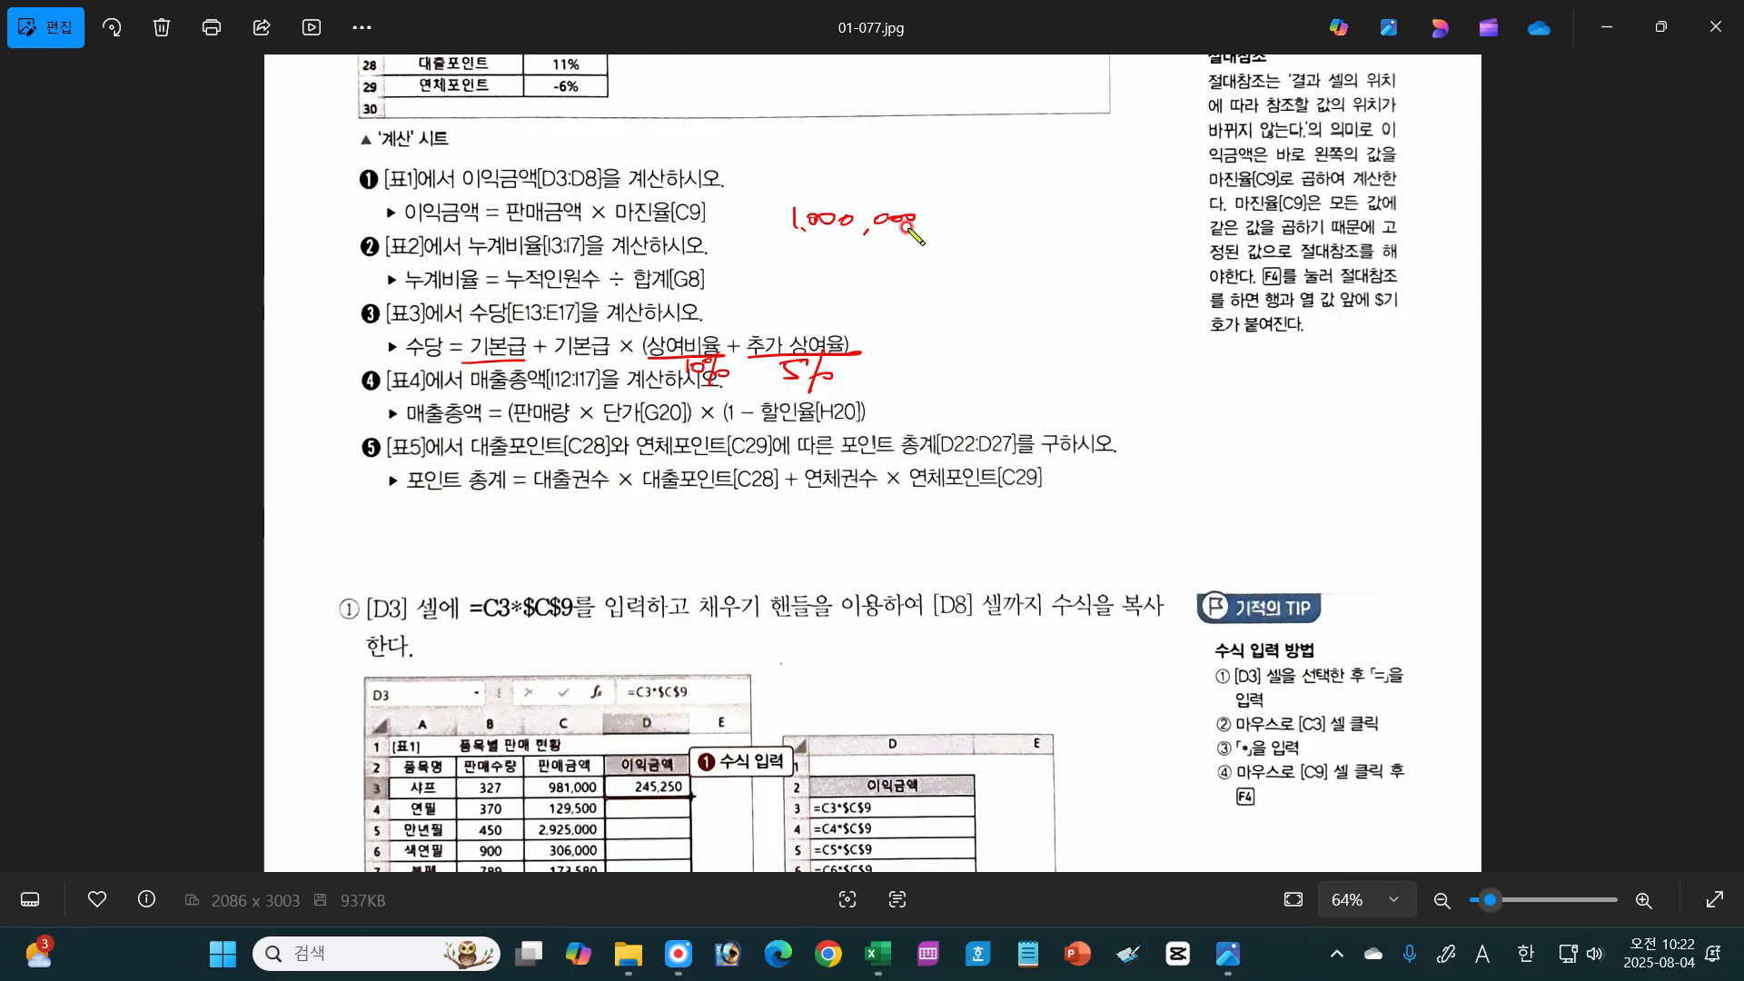
Step: Extend the handwritten example with + 1000000 * 15%, box and underline its terms, and circle the 15%
{"action": "mouse_move", "coordinate": [933, 218]}
{"action": "left_mouse_down"}
{"action": "mouse_move", "coordinate": [1117, 225]}
{"action": "mouse_move", "coordinate": [1101, 226]}
{"action": "left_mouse_up"}
{"action": "mouse_move", "coordinate": [1097, 216]}
{"action": "left_mouse_down"}
{"action": "mouse_move", "coordinate": [1155, 225]}
{"action": "mouse_move", "coordinate": [1167, 200]}
{"action": "left_mouse_up"}
{"action": "mouse_move", "coordinate": [1187, 192]}
{"action": "left_mouse_down"}
{"action": "mouse_move", "coordinate": [1172, 229]}
{"action": "mouse_move", "coordinate": [1186, 231]}
{"action": "left_mouse_up"}
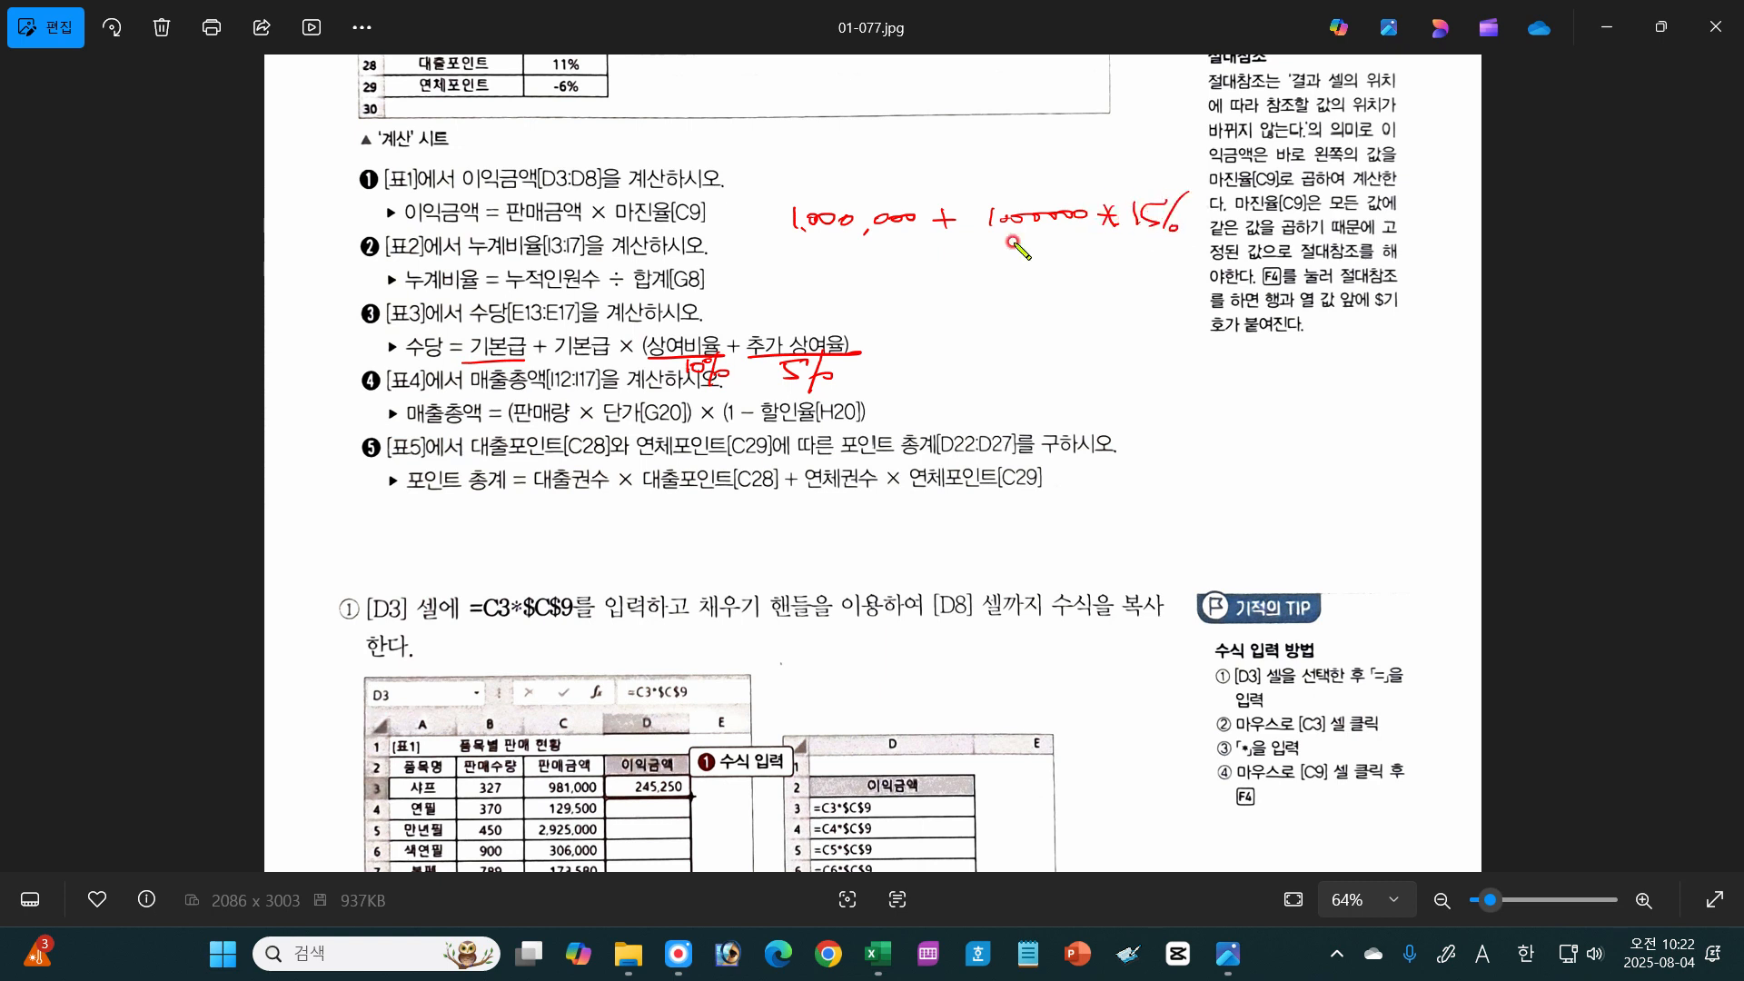
{"action": "mouse_move", "coordinate": [975, 247]}
{"action": "left_mouse_down"}
{"action": "mouse_move", "coordinate": [1190, 243]}
{"action": "mouse_move", "coordinate": [986, 194]}
{"action": "mouse_move", "coordinate": [1072, 245]}
{"action": "left_mouse_up"}
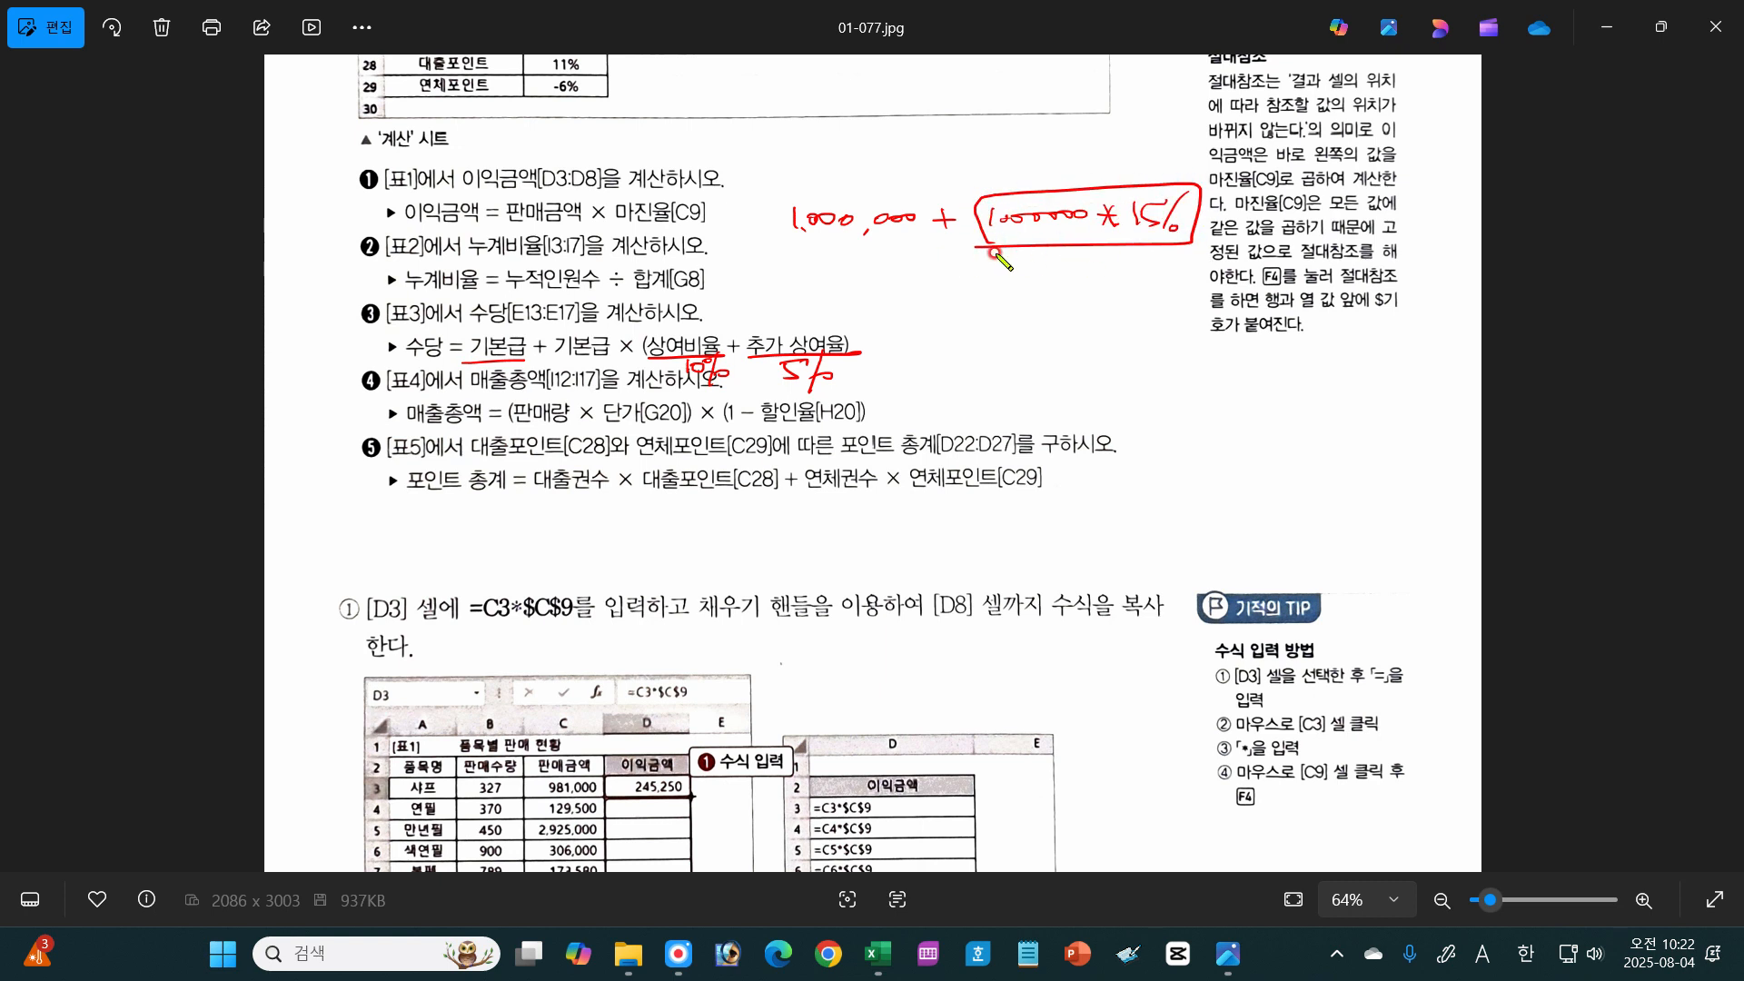
{"action": "left_click_drag", "start_coordinate": [777, 245], "coordinate": [924, 244]}
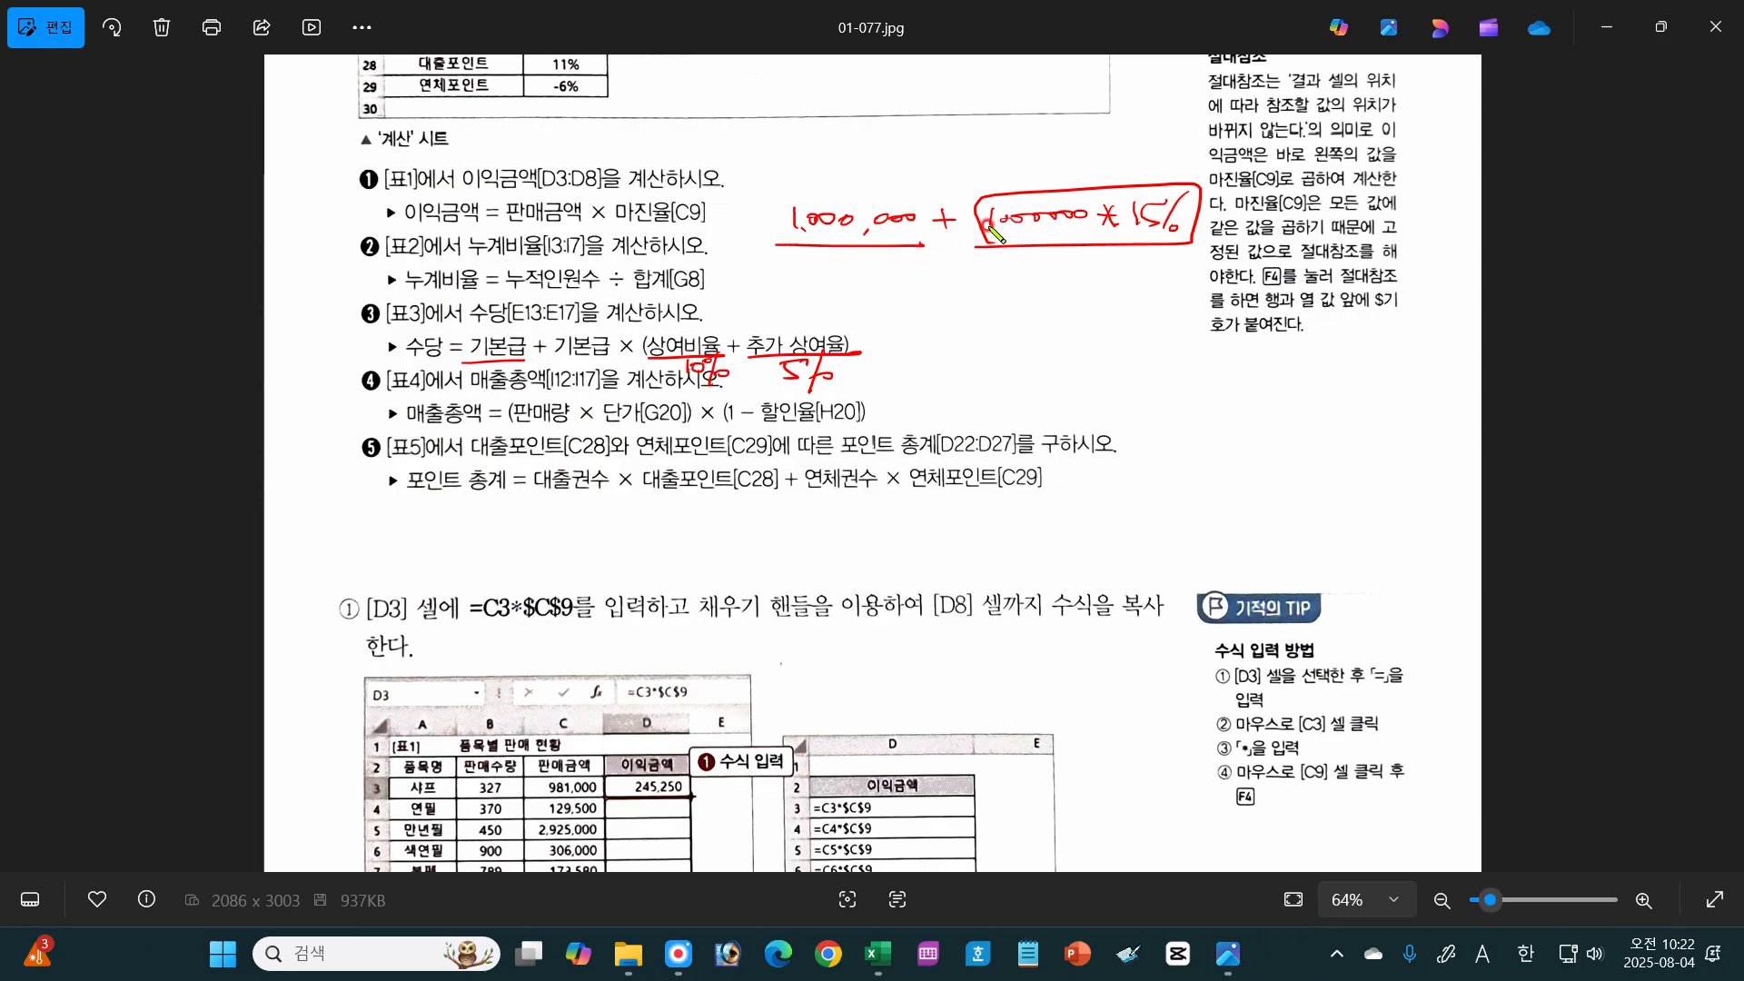
{"action": "mouse_move", "coordinate": [1179, 238]}
{"action": "left_mouse_down"}
{"action": "mouse_move", "coordinate": [1147, 182]}
{"action": "mouse_move", "coordinate": [1152, 253]}
{"action": "left_mouse_up"}
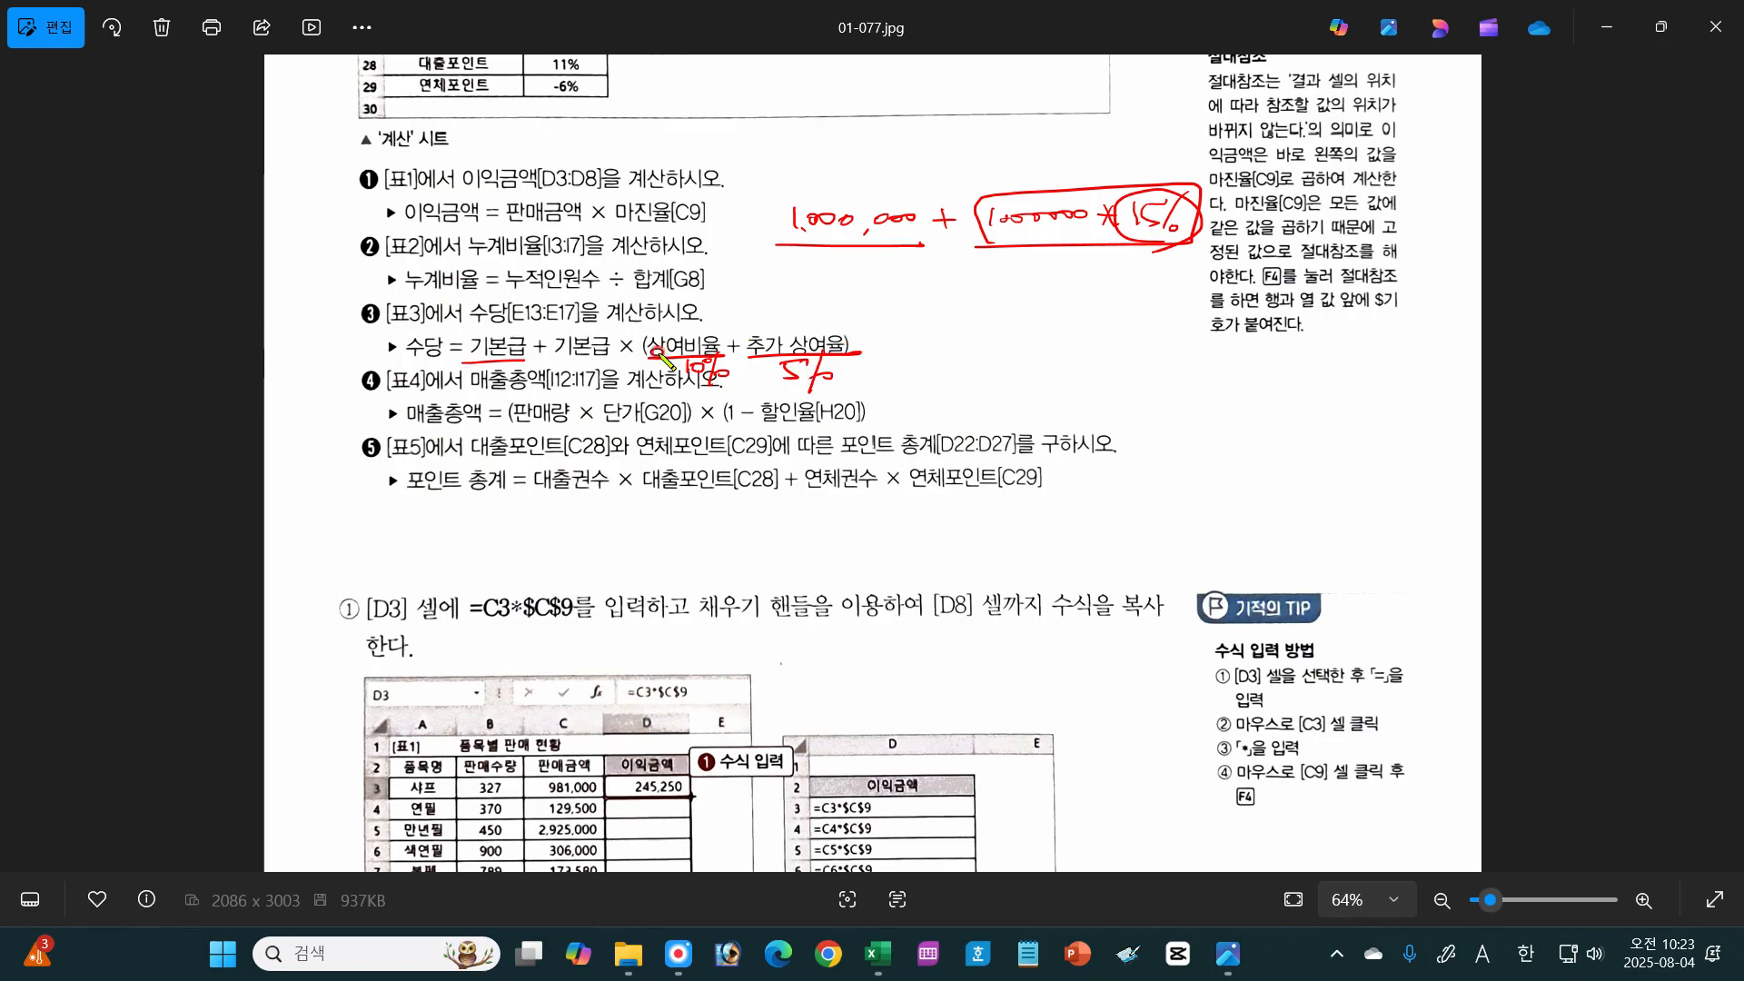
Step: Mark the parentheses around 상여비율 + 추가 상여율, clear the annotations, and switch back to Excel
{"action": "left_click_drag", "start_coordinate": [651, 336], "coordinate": [647, 360]}
{"action": "left_click_drag", "start_coordinate": [838, 329], "coordinate": [836, 363]}
{"action": "key", "text": "Escape"}
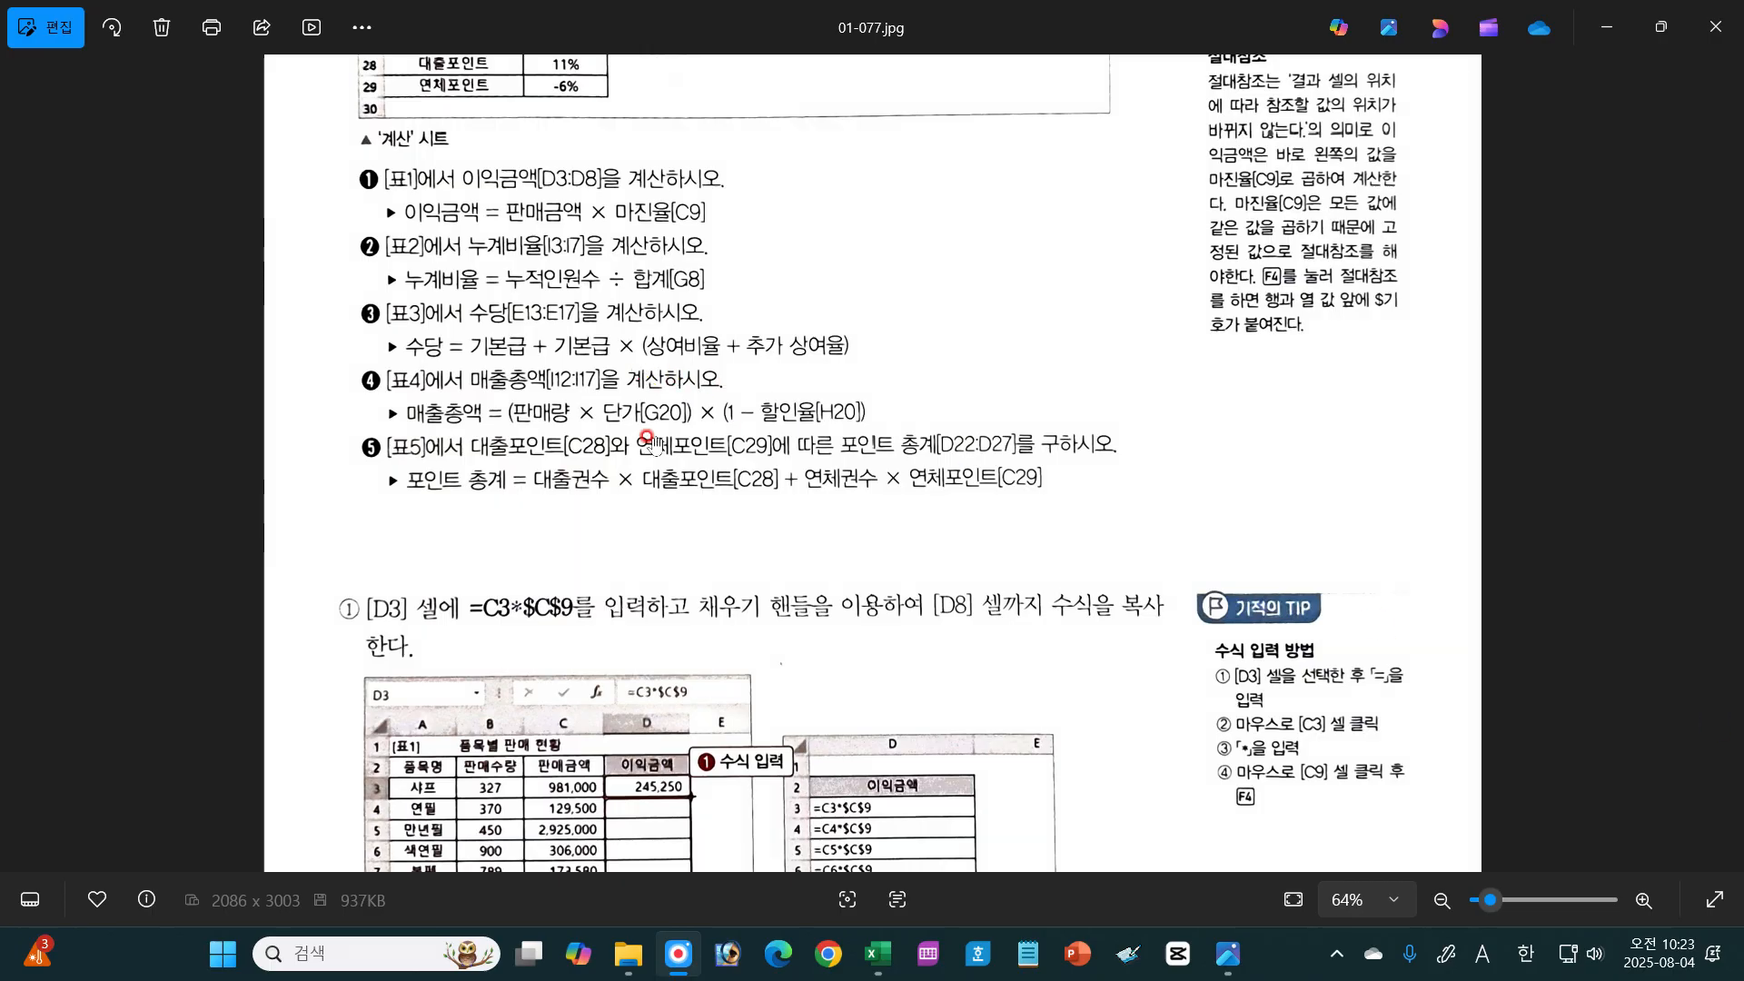
{"action": "left_click", "coordinate": [877, 953]}
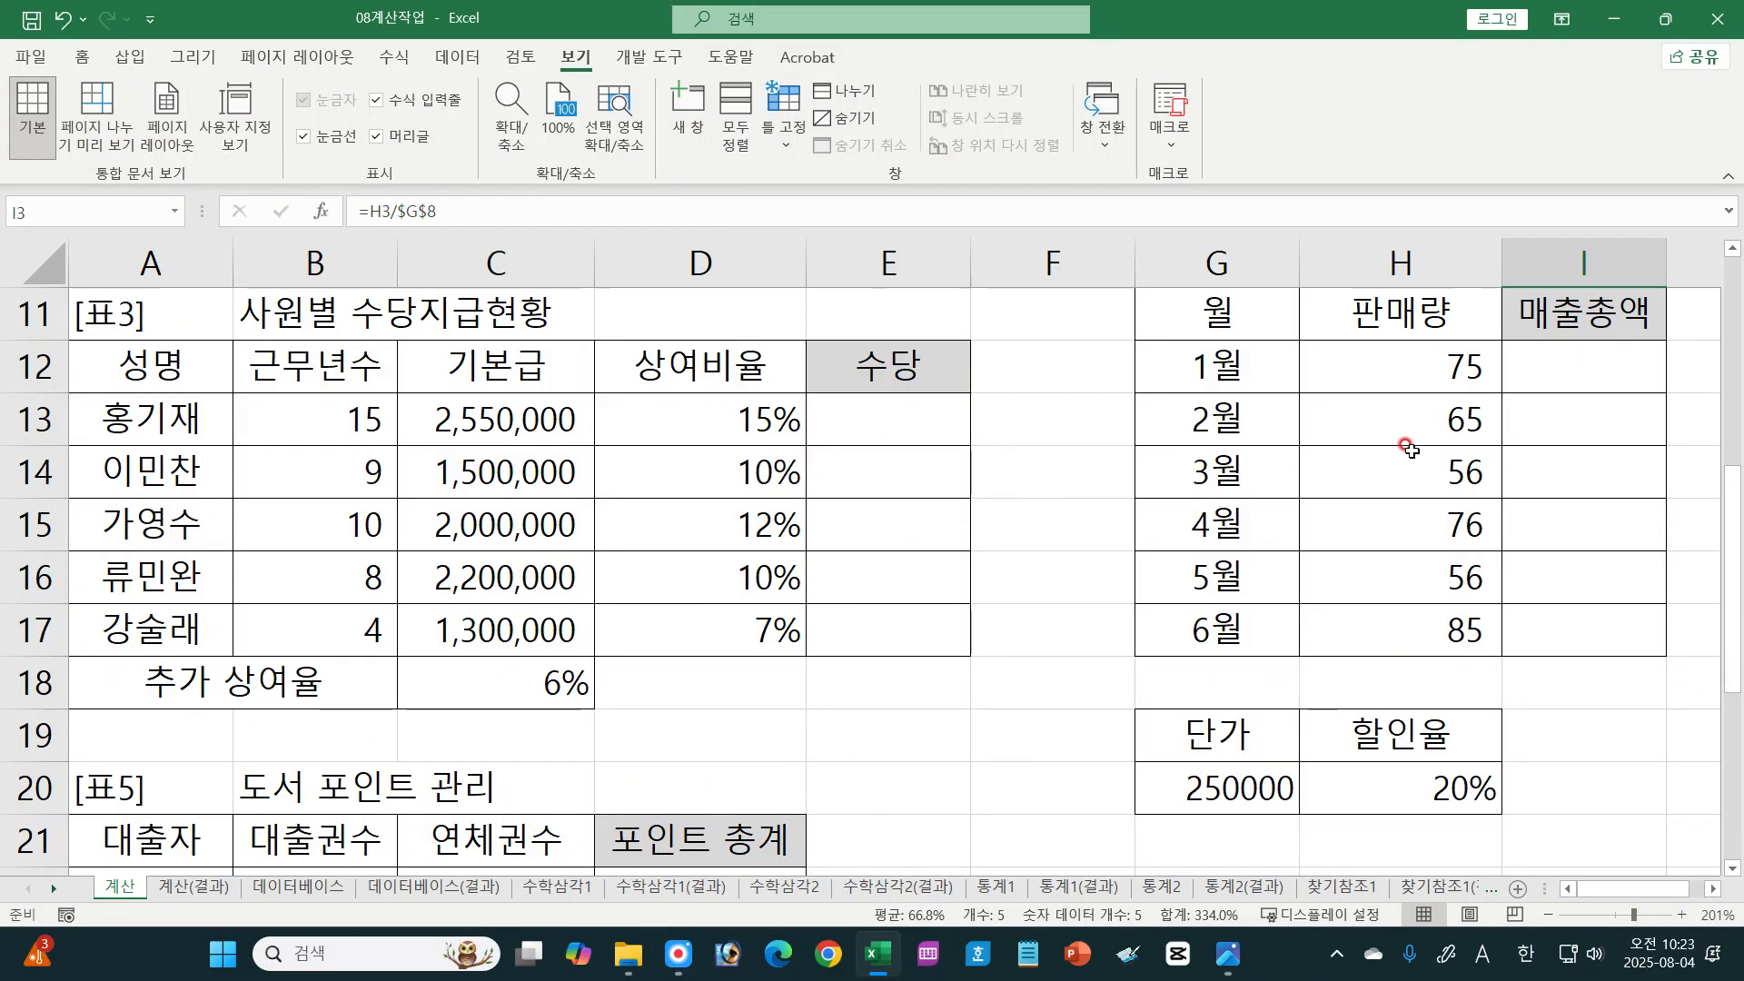
Step: Write the 수당 formula =C13+C13*(D13+C18) in E13 of [표3]
{"action": "left_click", "coordinate": [886, 417]}
{"action": "type", "text": "="}
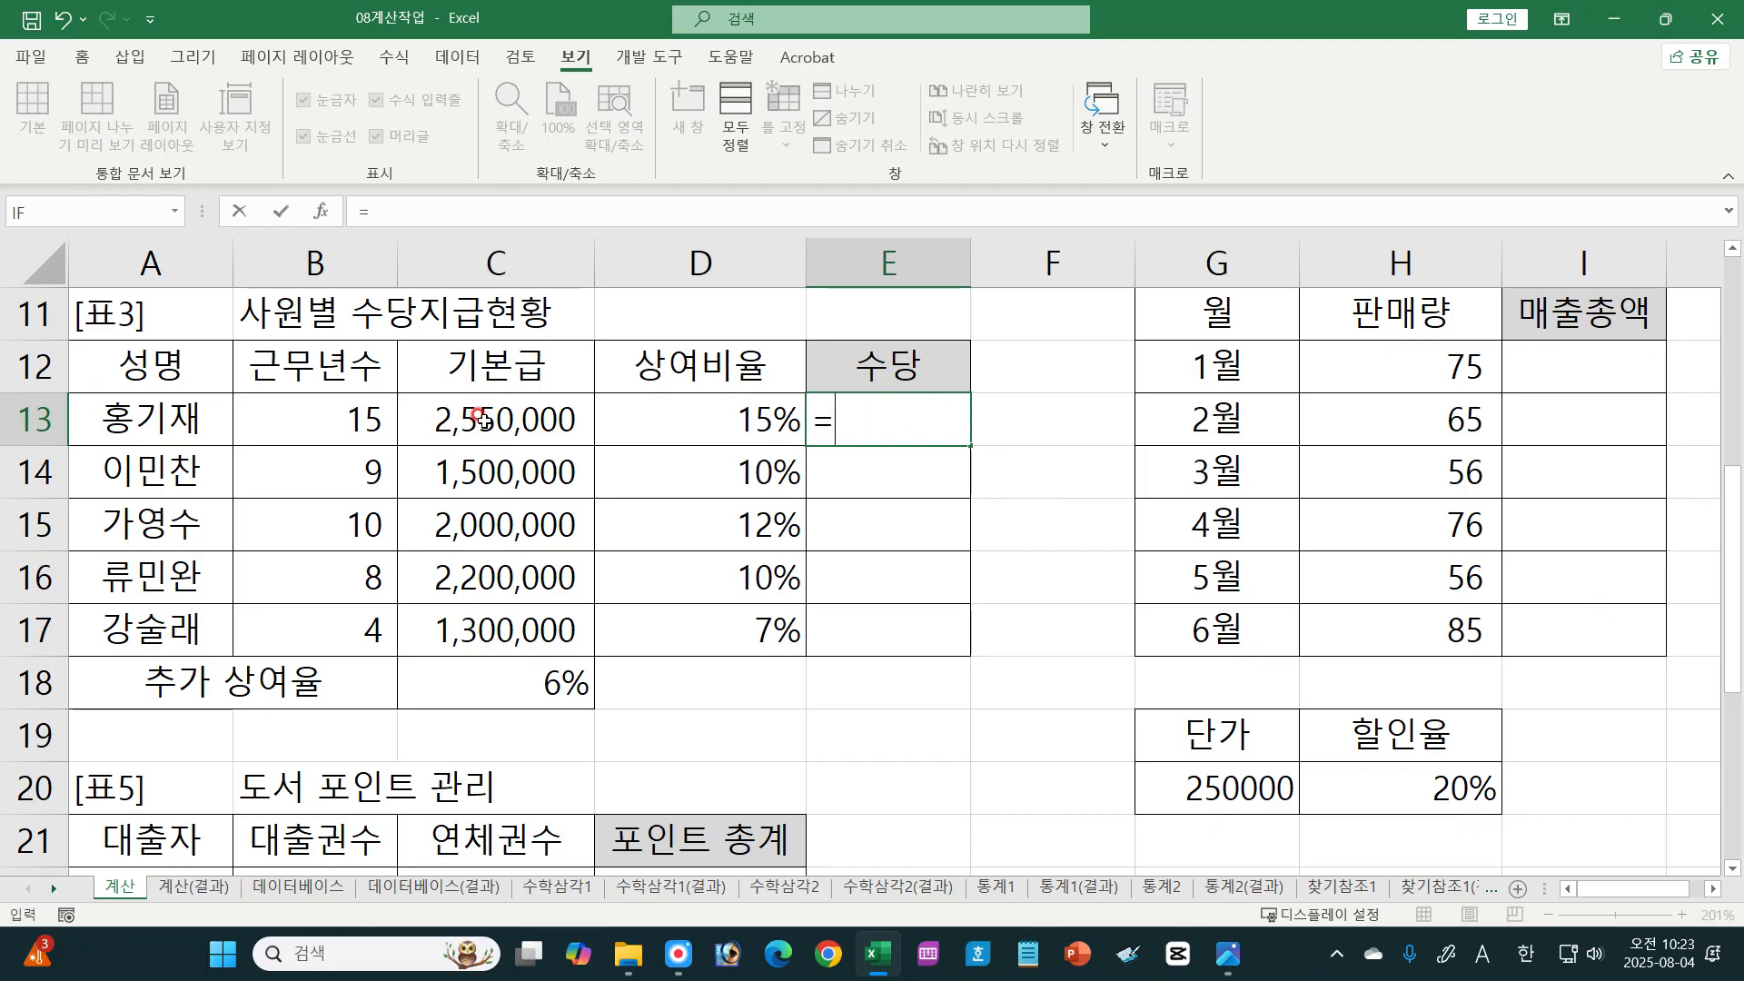
{"action": "left_click", "coordinate": [484, 420]}
{"action": "type", "text": "+"}
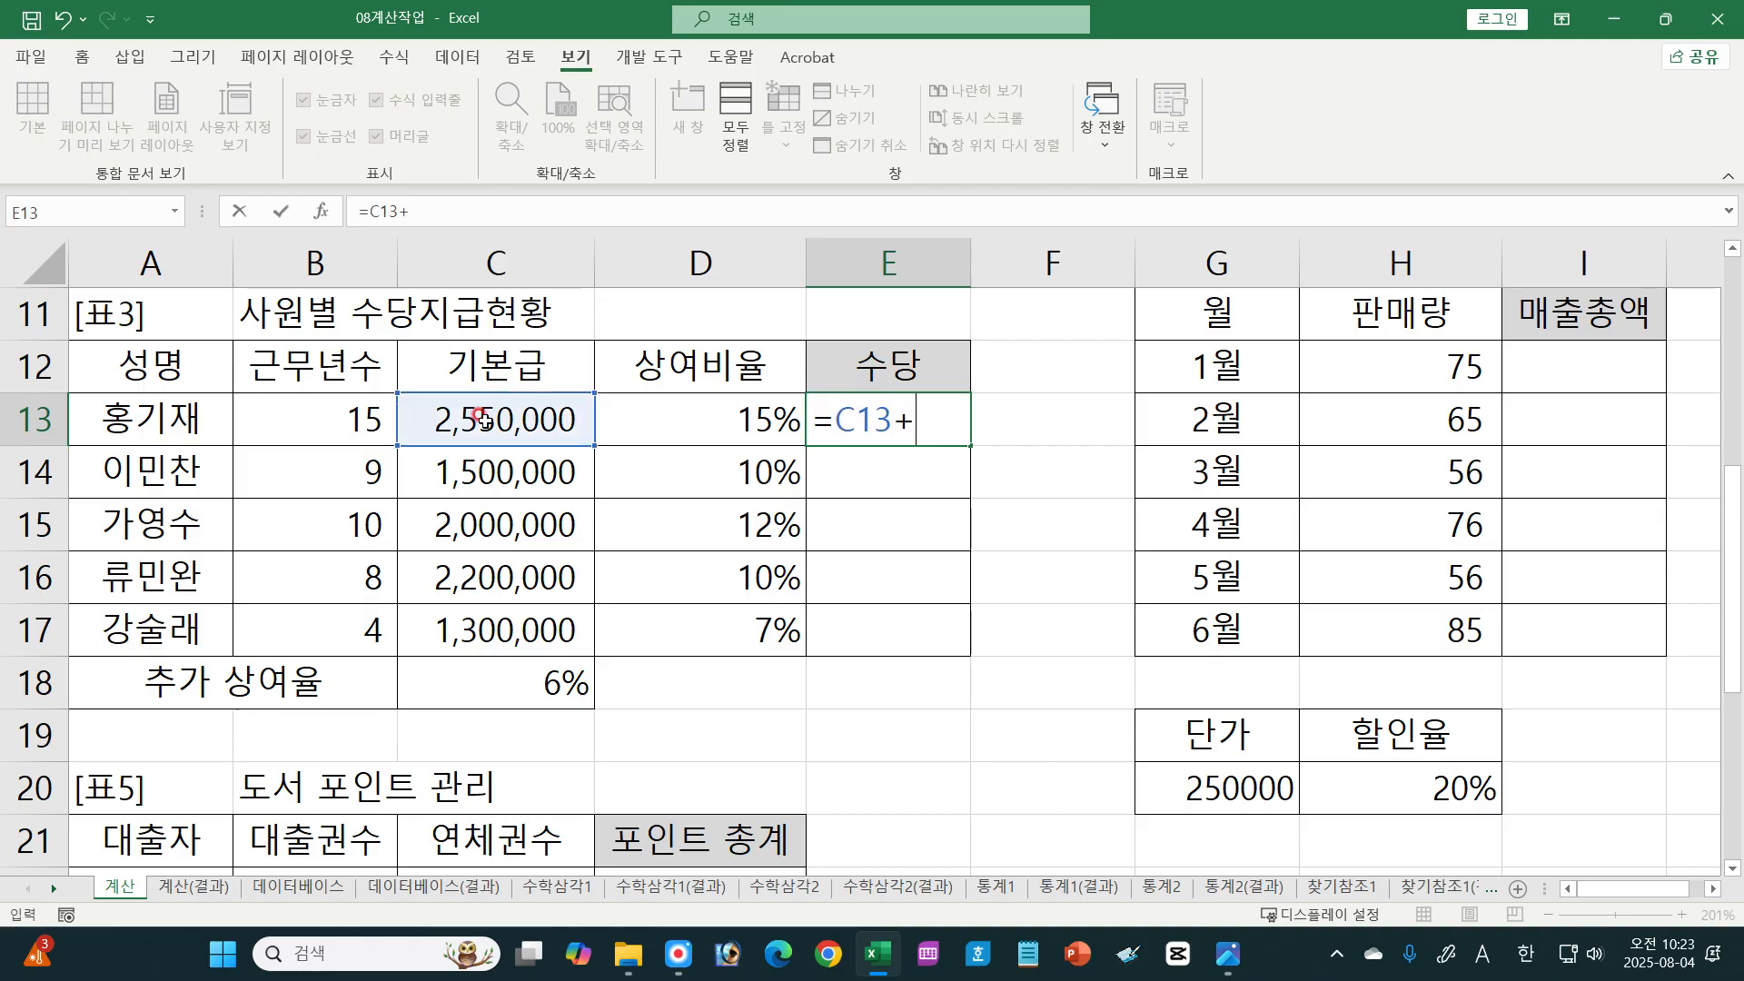
{"action": "left_click", "coordinate": [493, 425]}
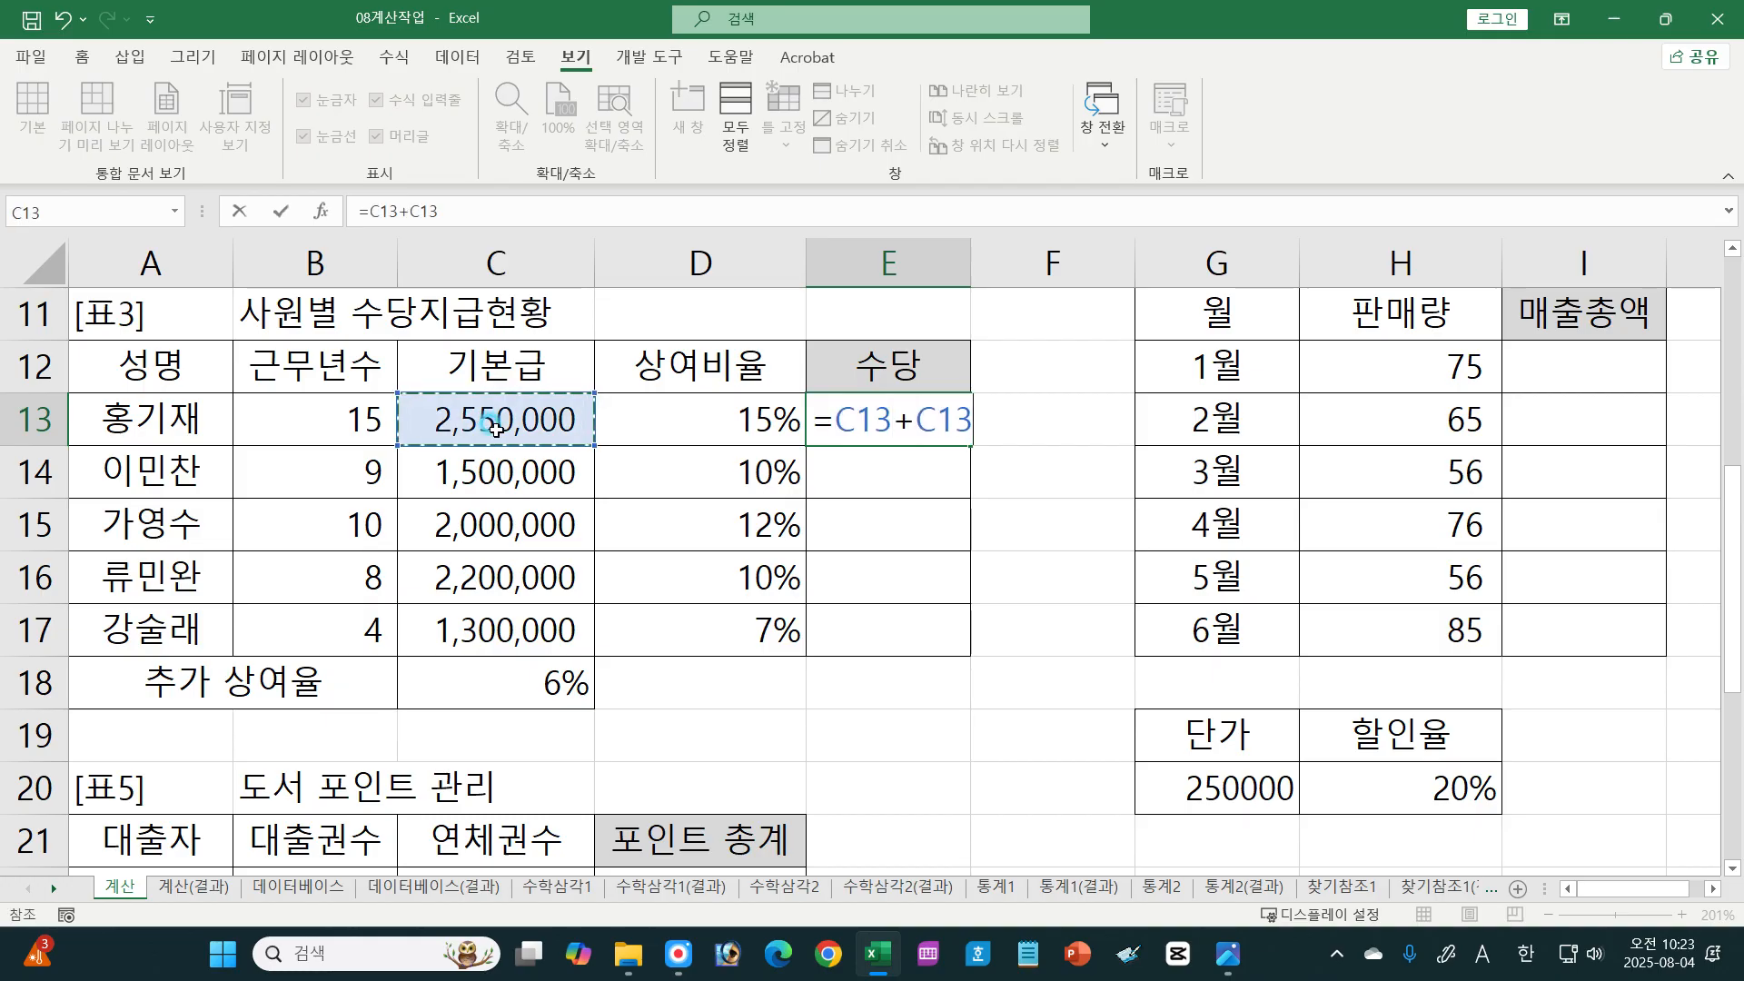
{"action": "type", "text": "*"}
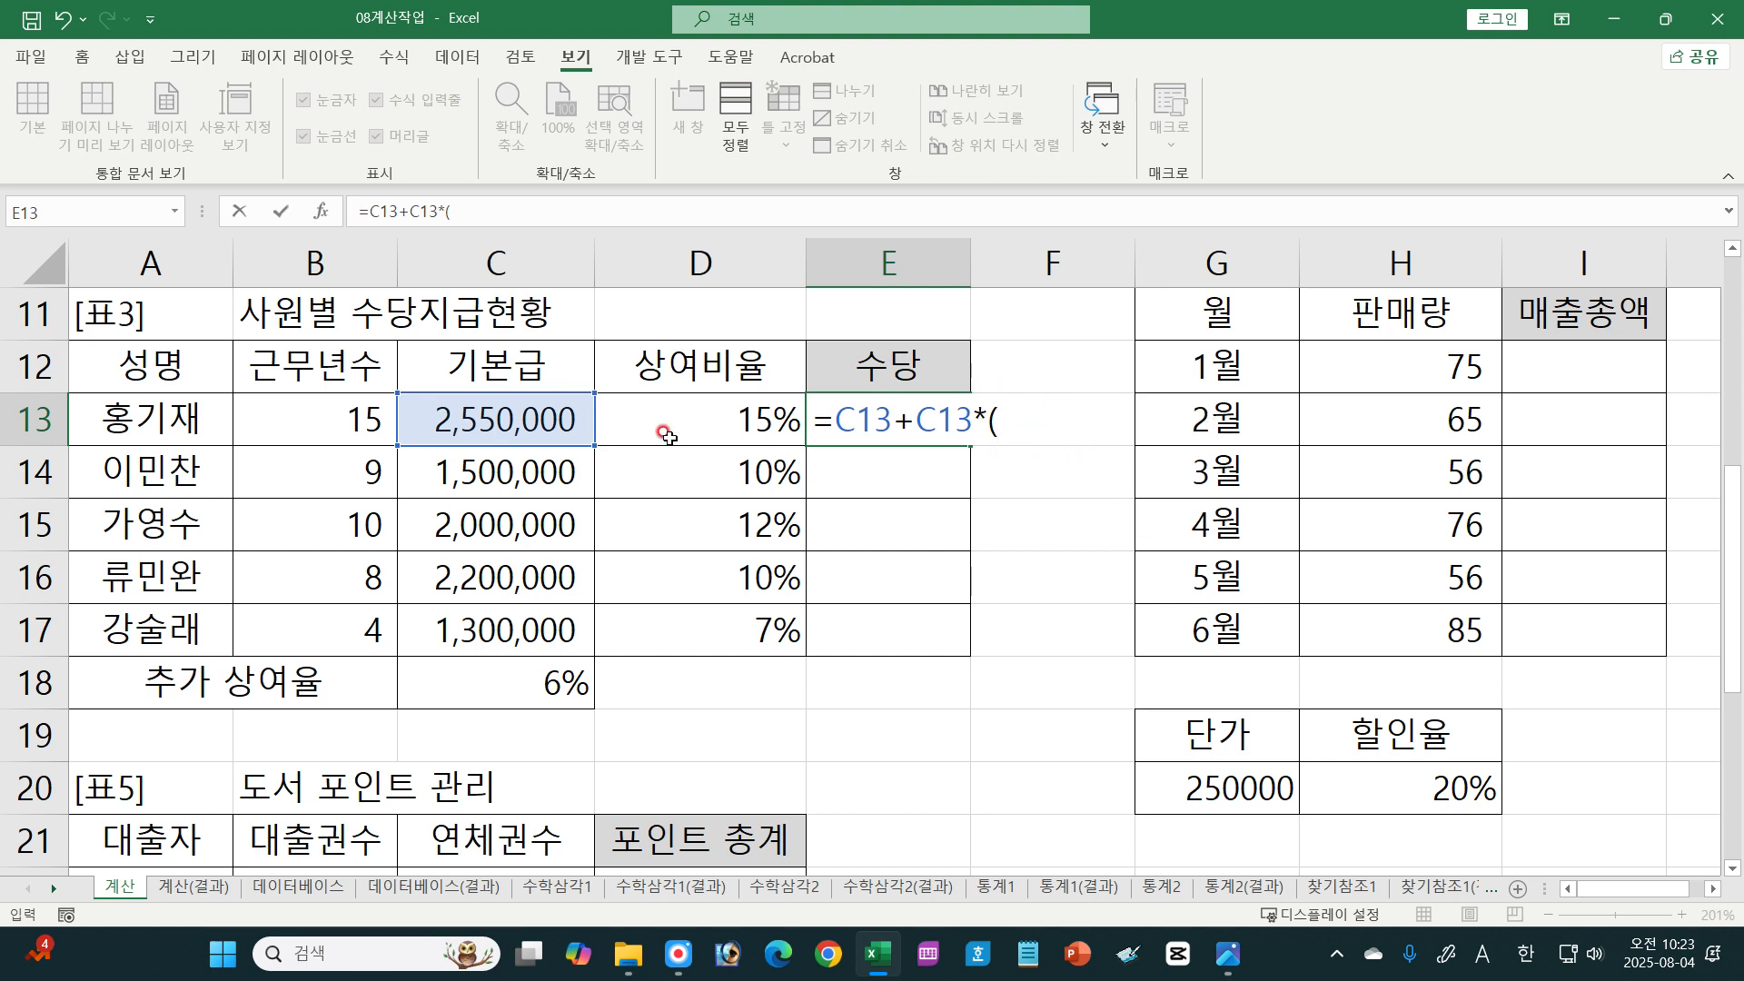
{"action": "left_click", "coordinate": [710, 411]}
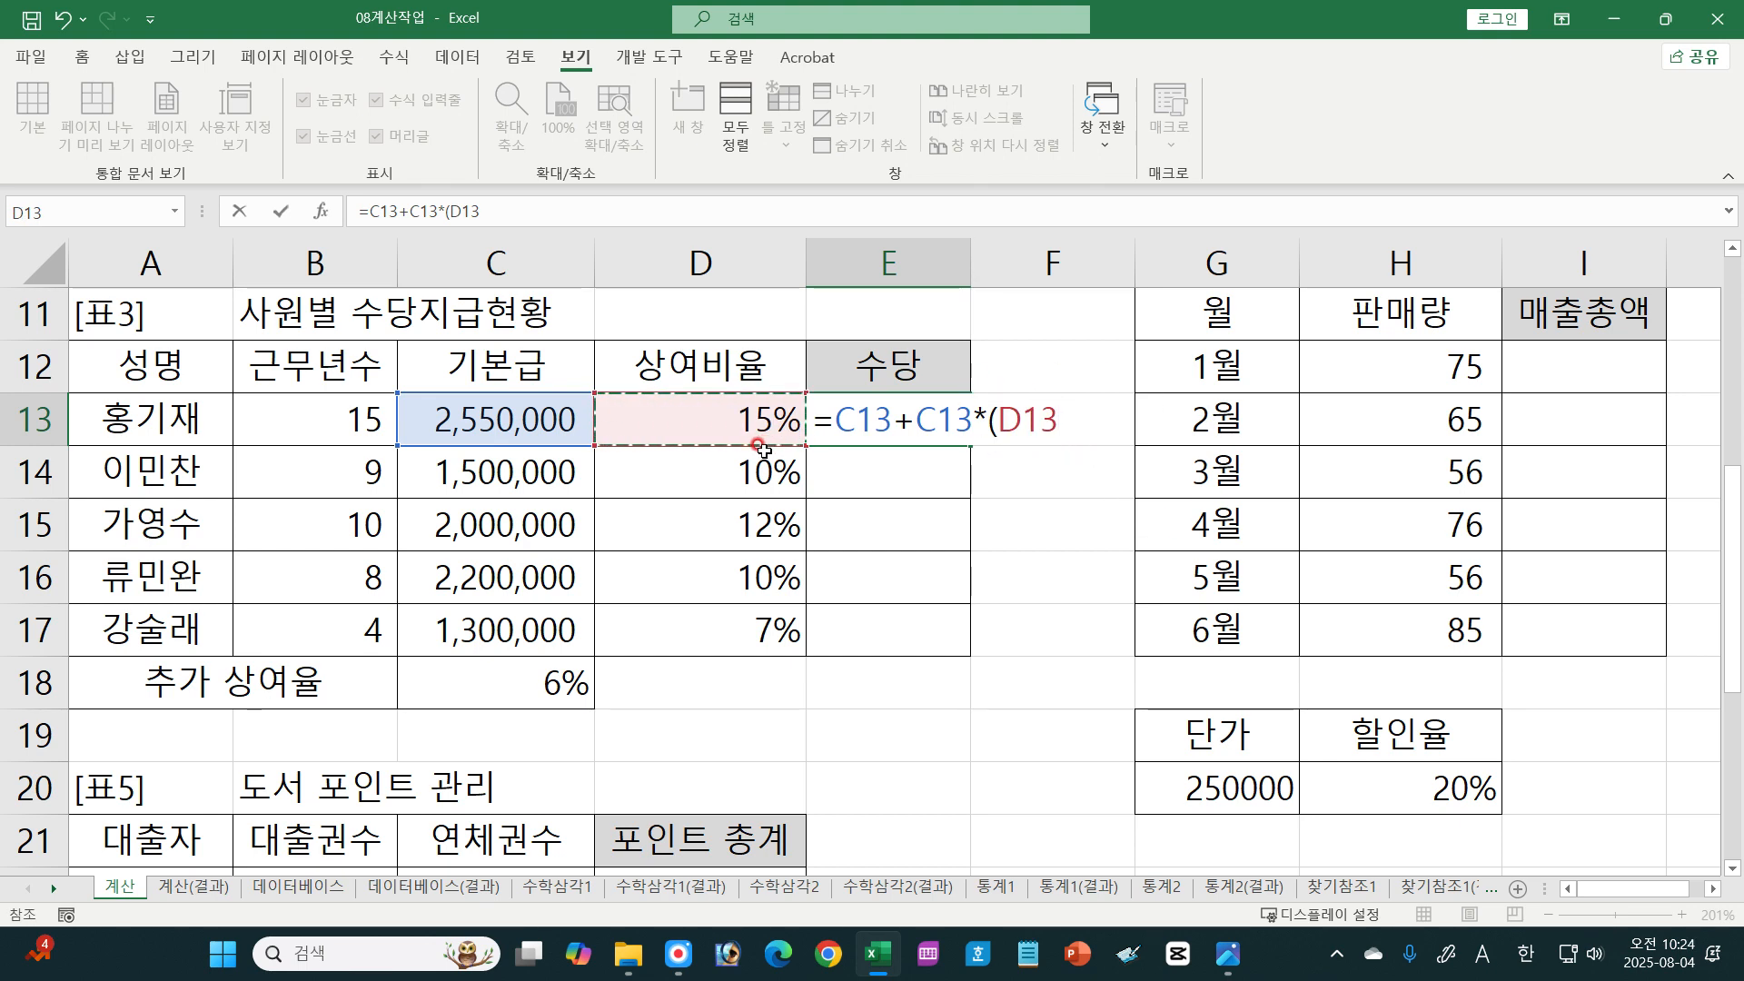
{"action": "type", "text": "+"}
{"action": "left_click", "coordinate": [538, 668]}
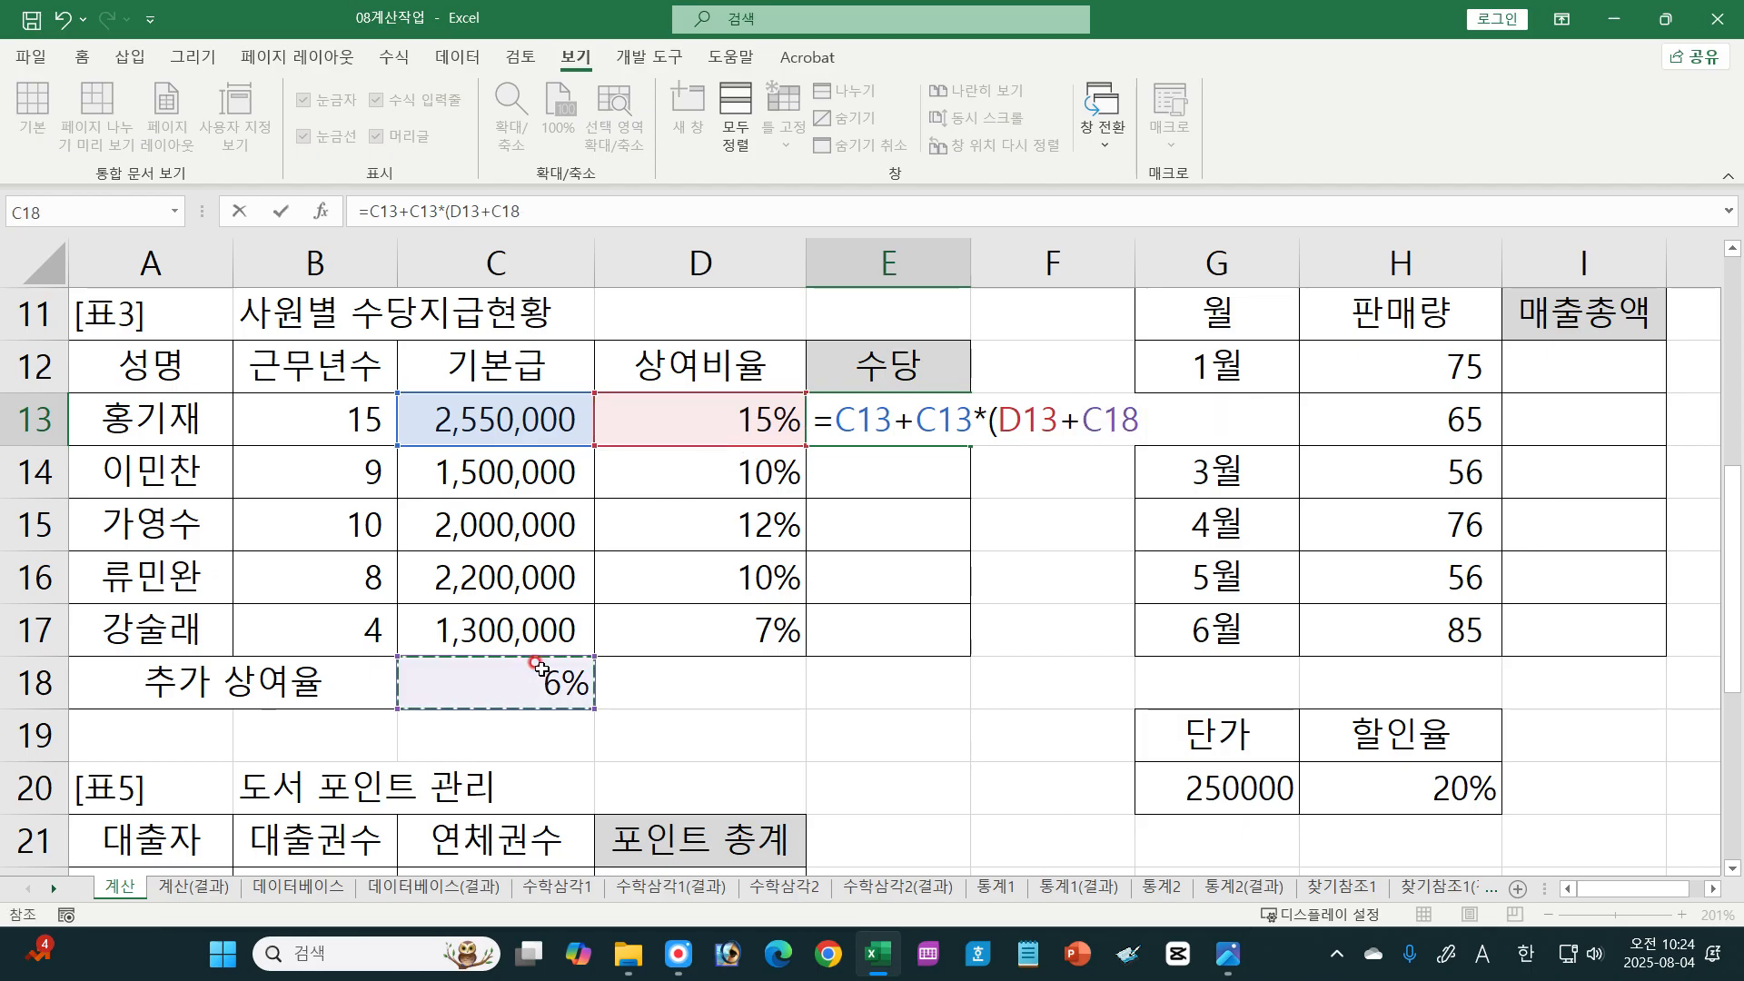
{"action": "type", "text": ")"}
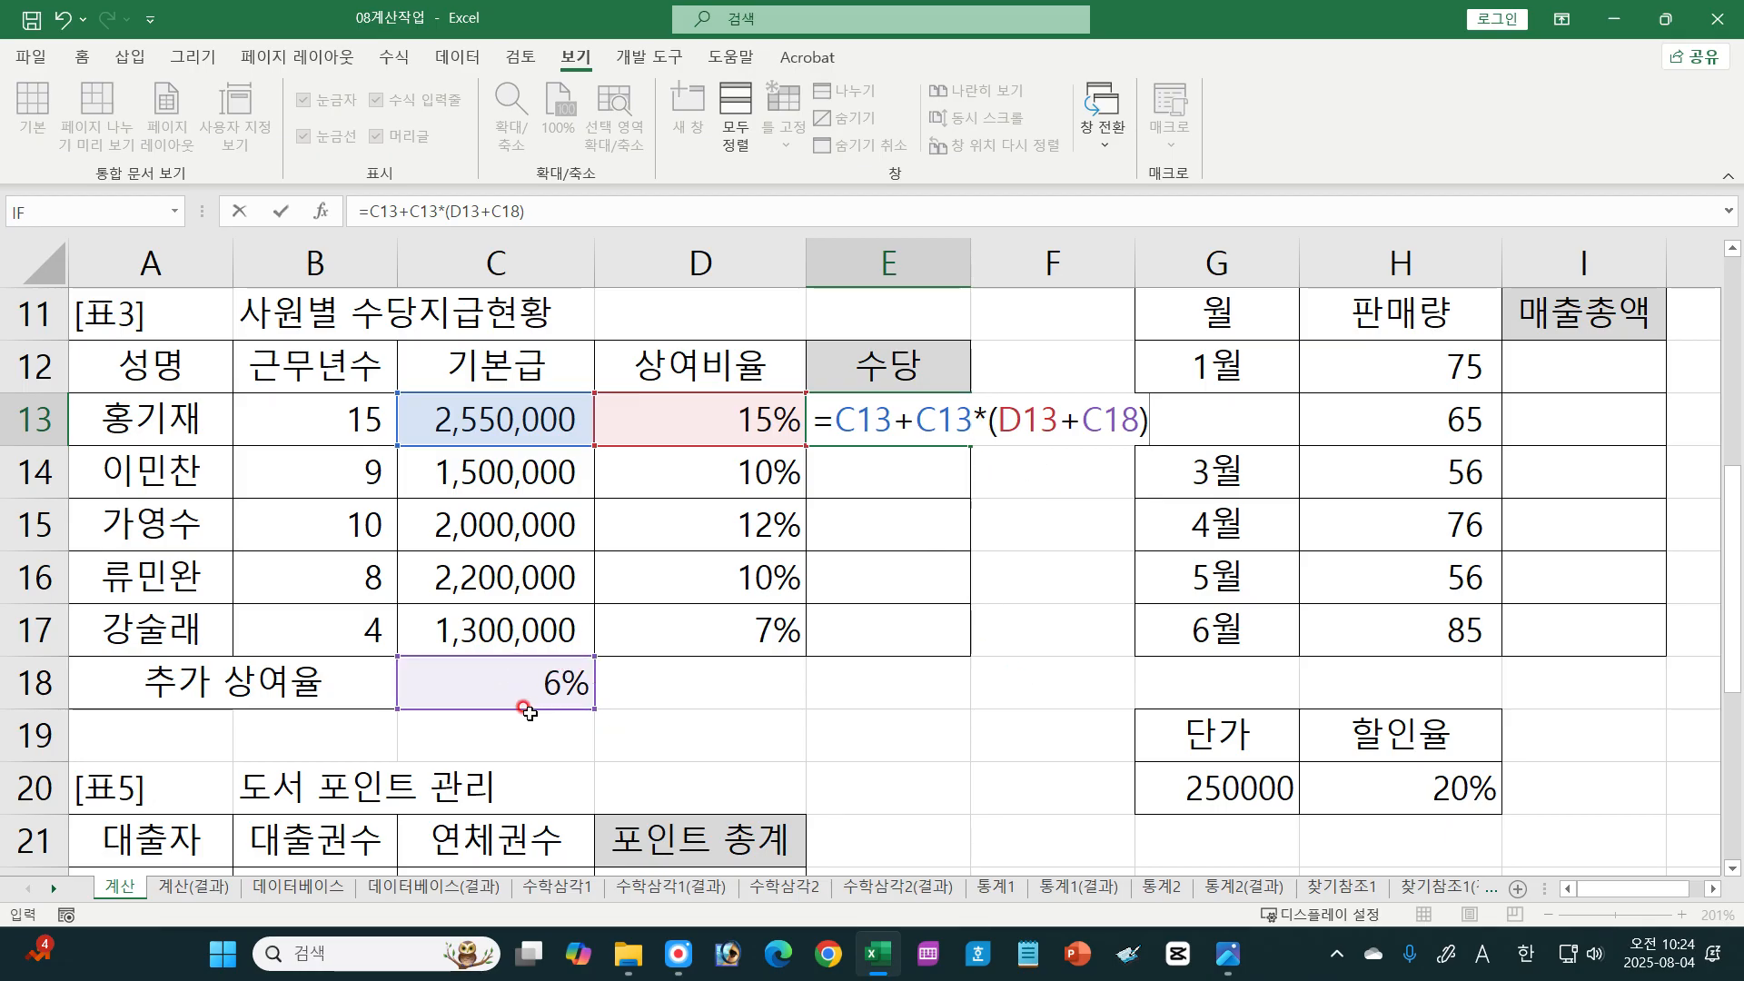
Step: Make C18 an absolute reference in the E13 formula, confirm it, and fill it down to E17
{"action": "left_click", "coordinate": [1101, 414]}
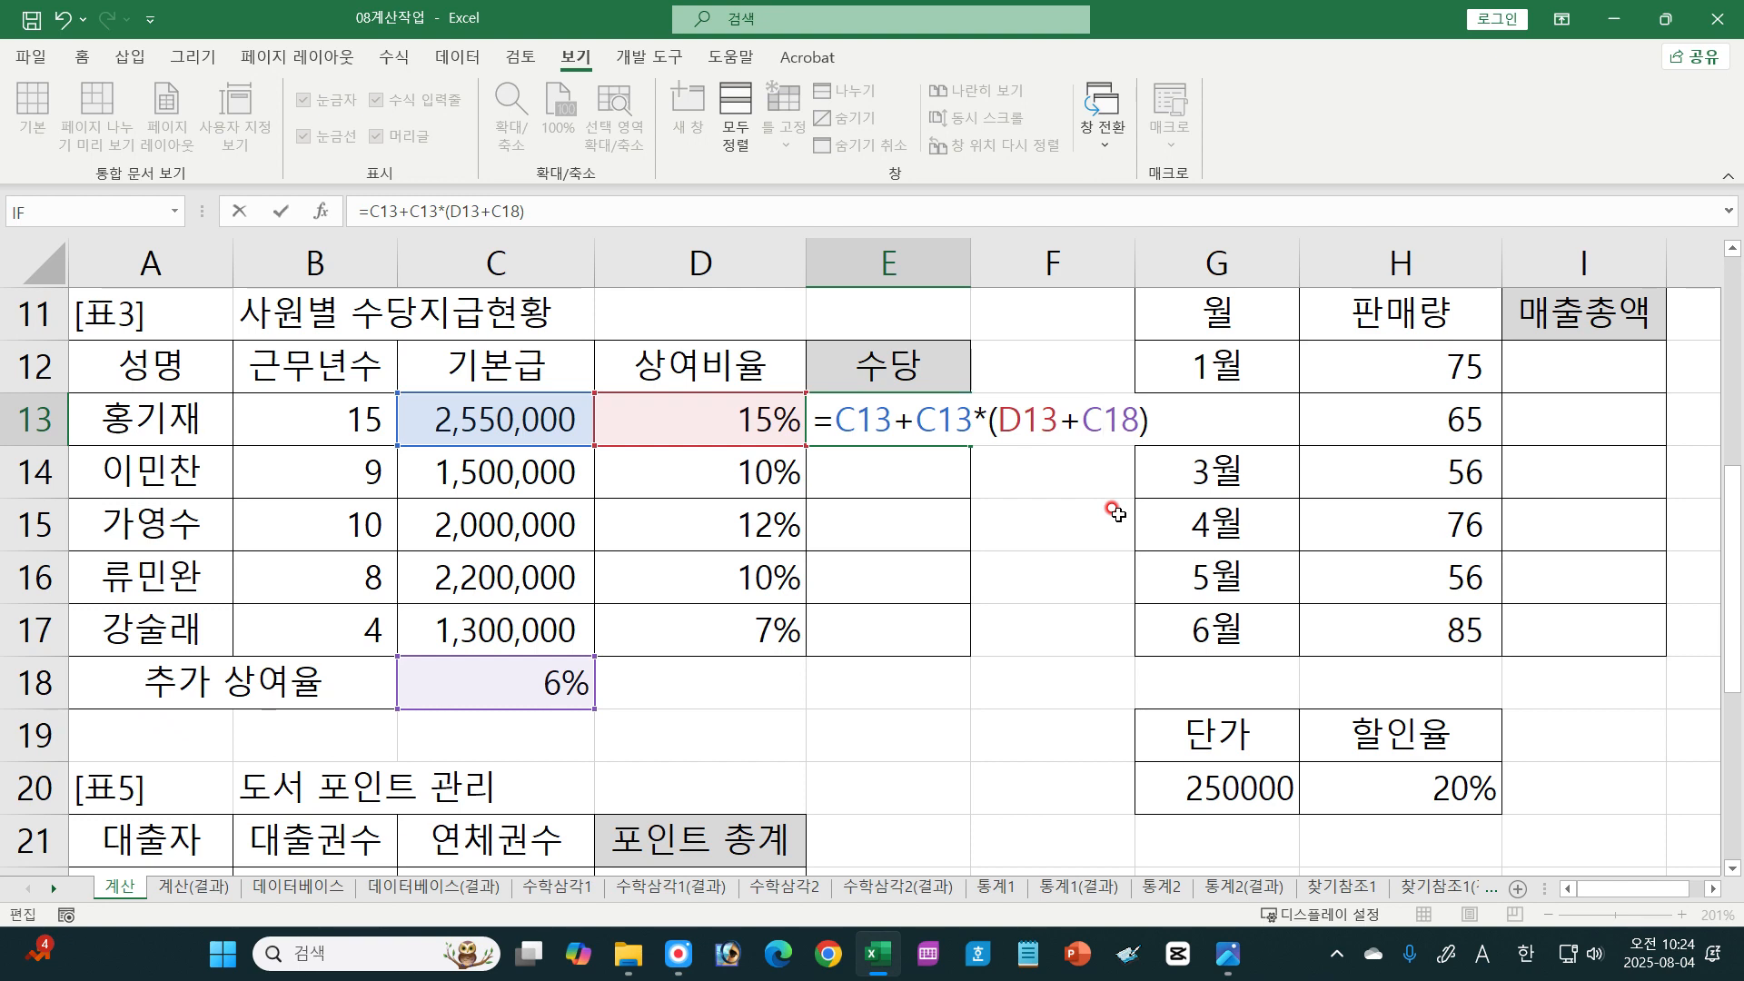
{"action": "key", "text": "F4"}
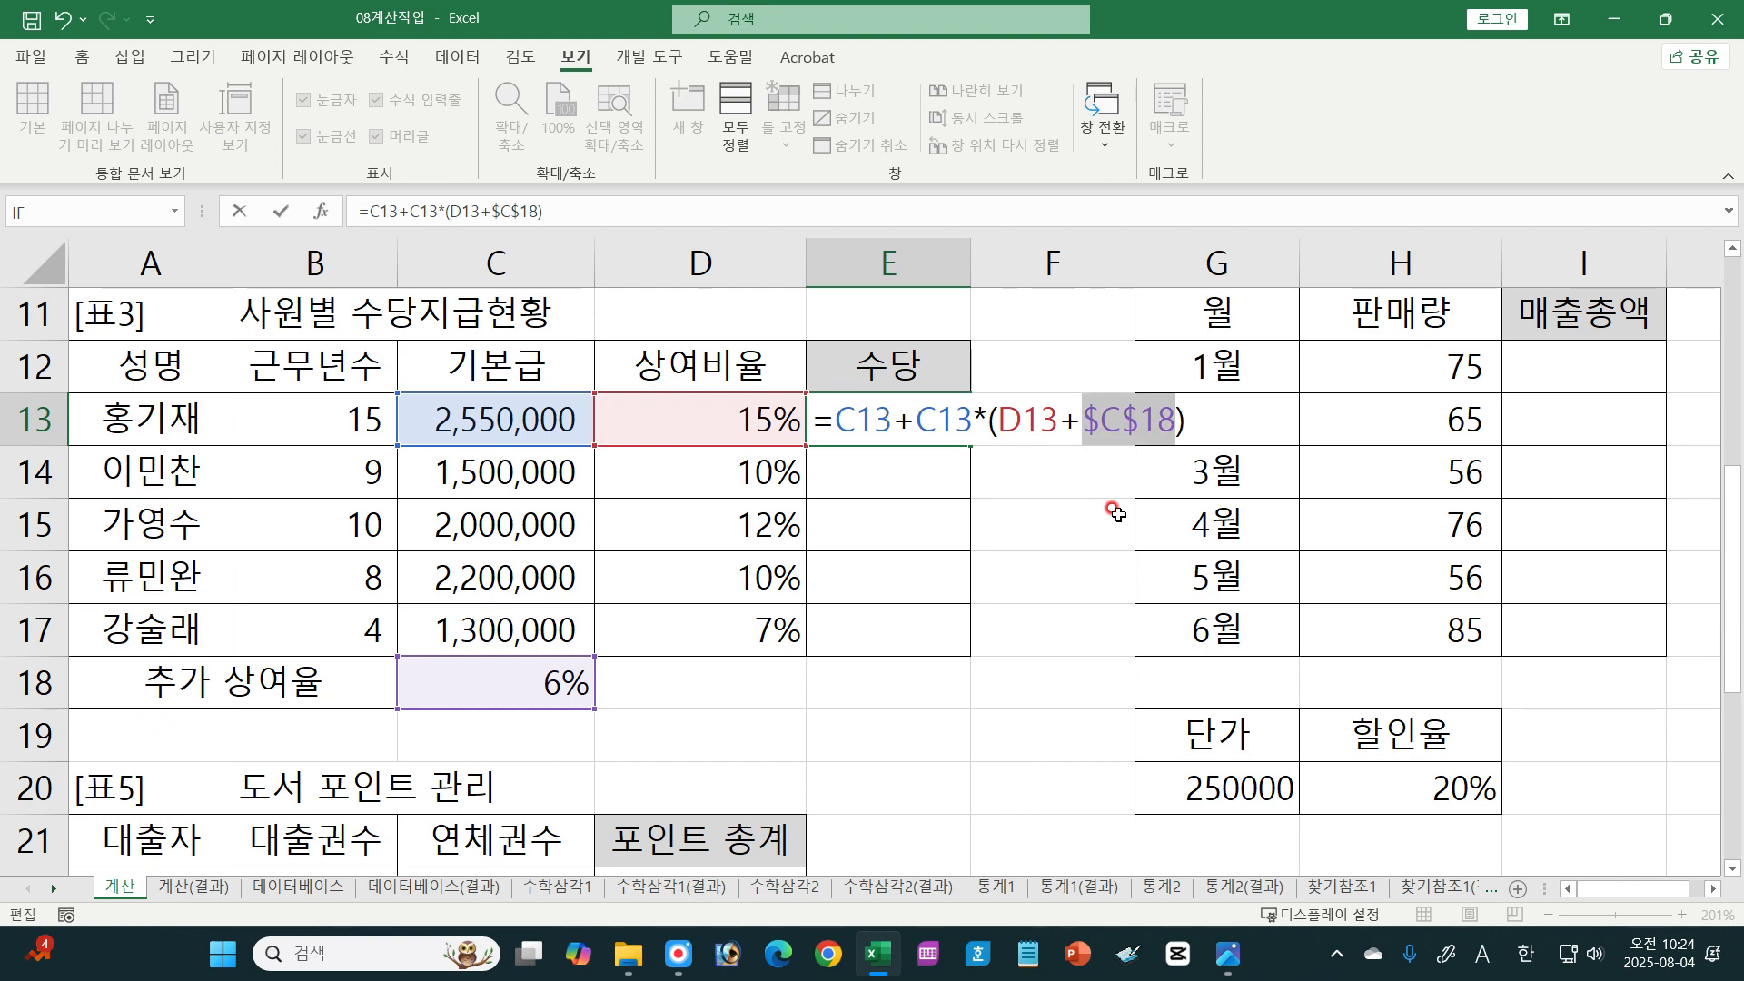
{"action": "key", "text": "Return"}
{"action": "left_click", "coordinate": [954, 416]}
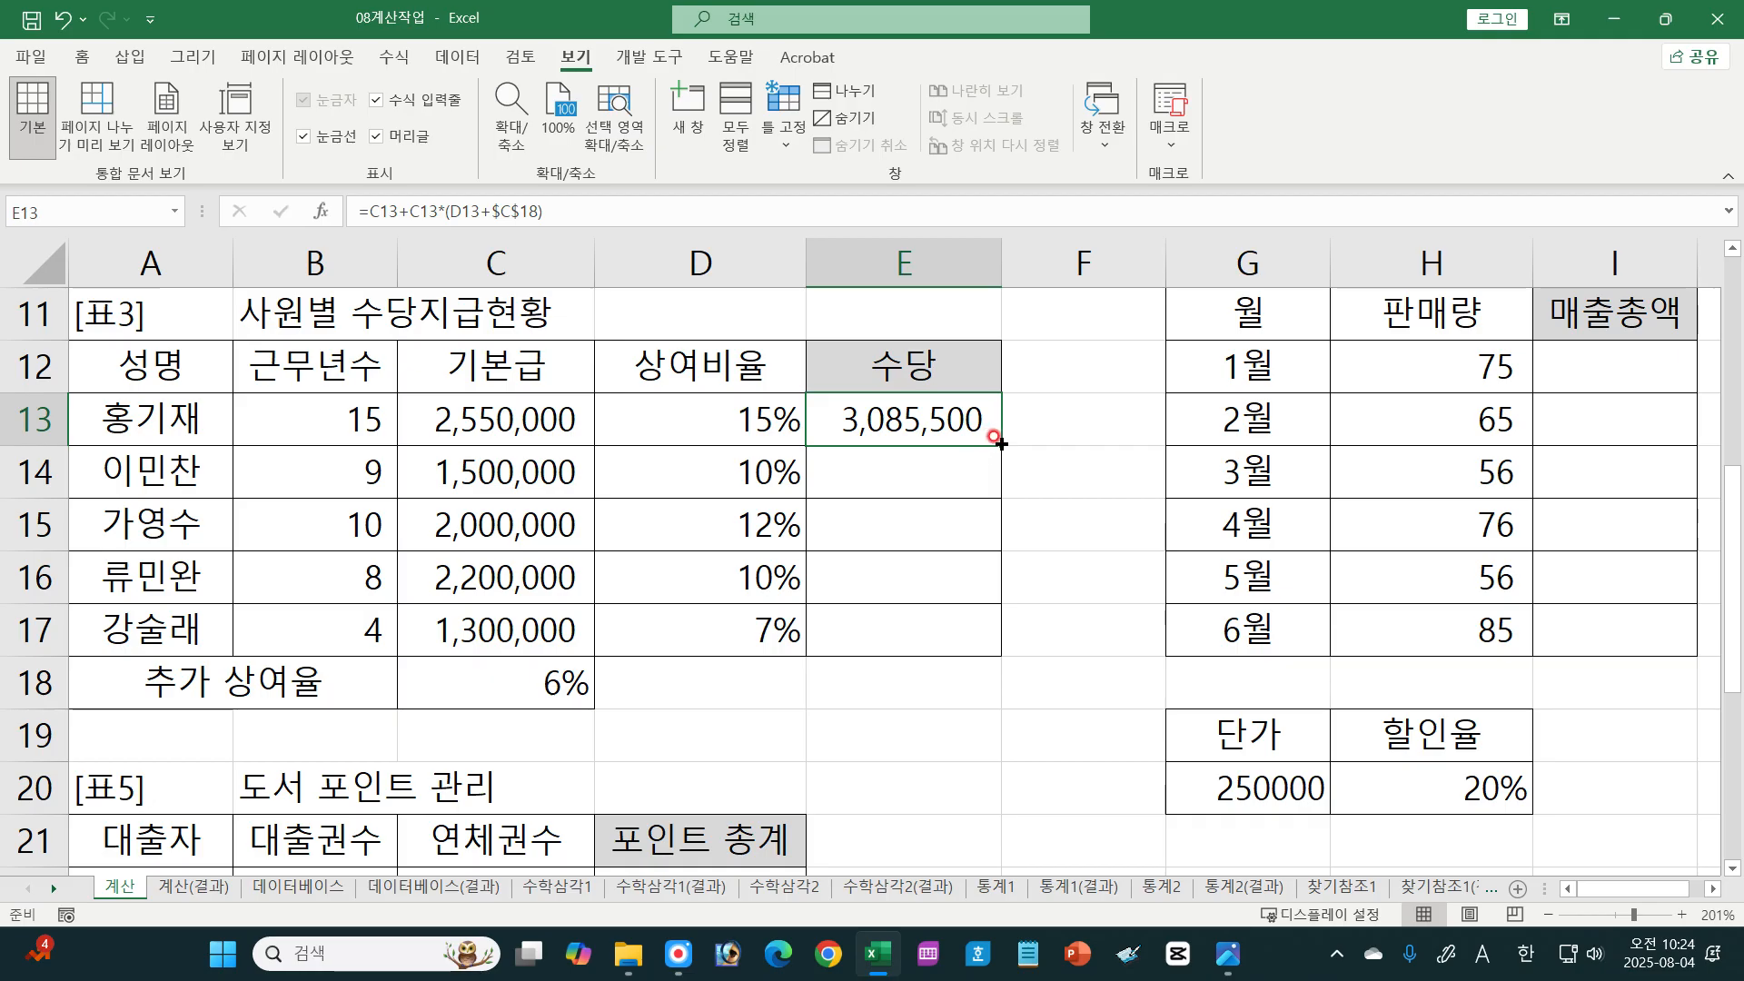
{"action": "left_click_drag", "start_coordinate": [1001, 443], "coordinate": [968, 640]}
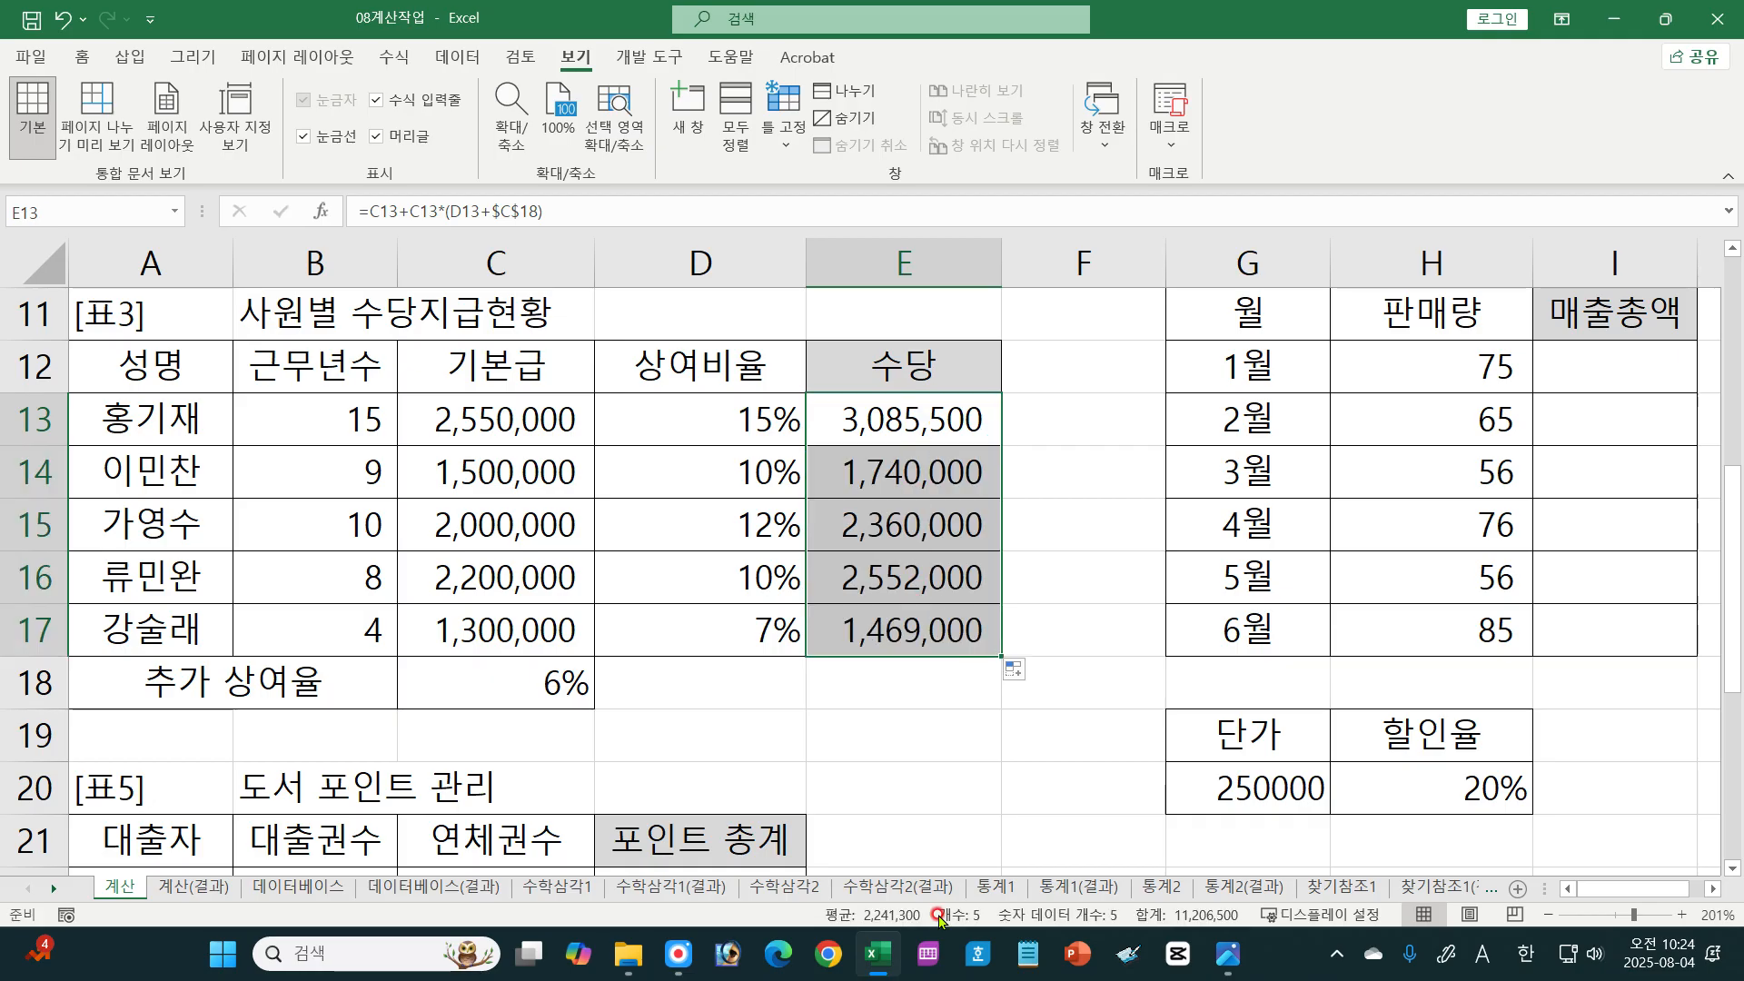
Step: Read the [표4] 매출총액 instruction in 01-077.jpg, mark its parentheses and multiplication sign, then clear the marks and return to Excel
{"action": "left_click", "coordinate": [1228, 954]}
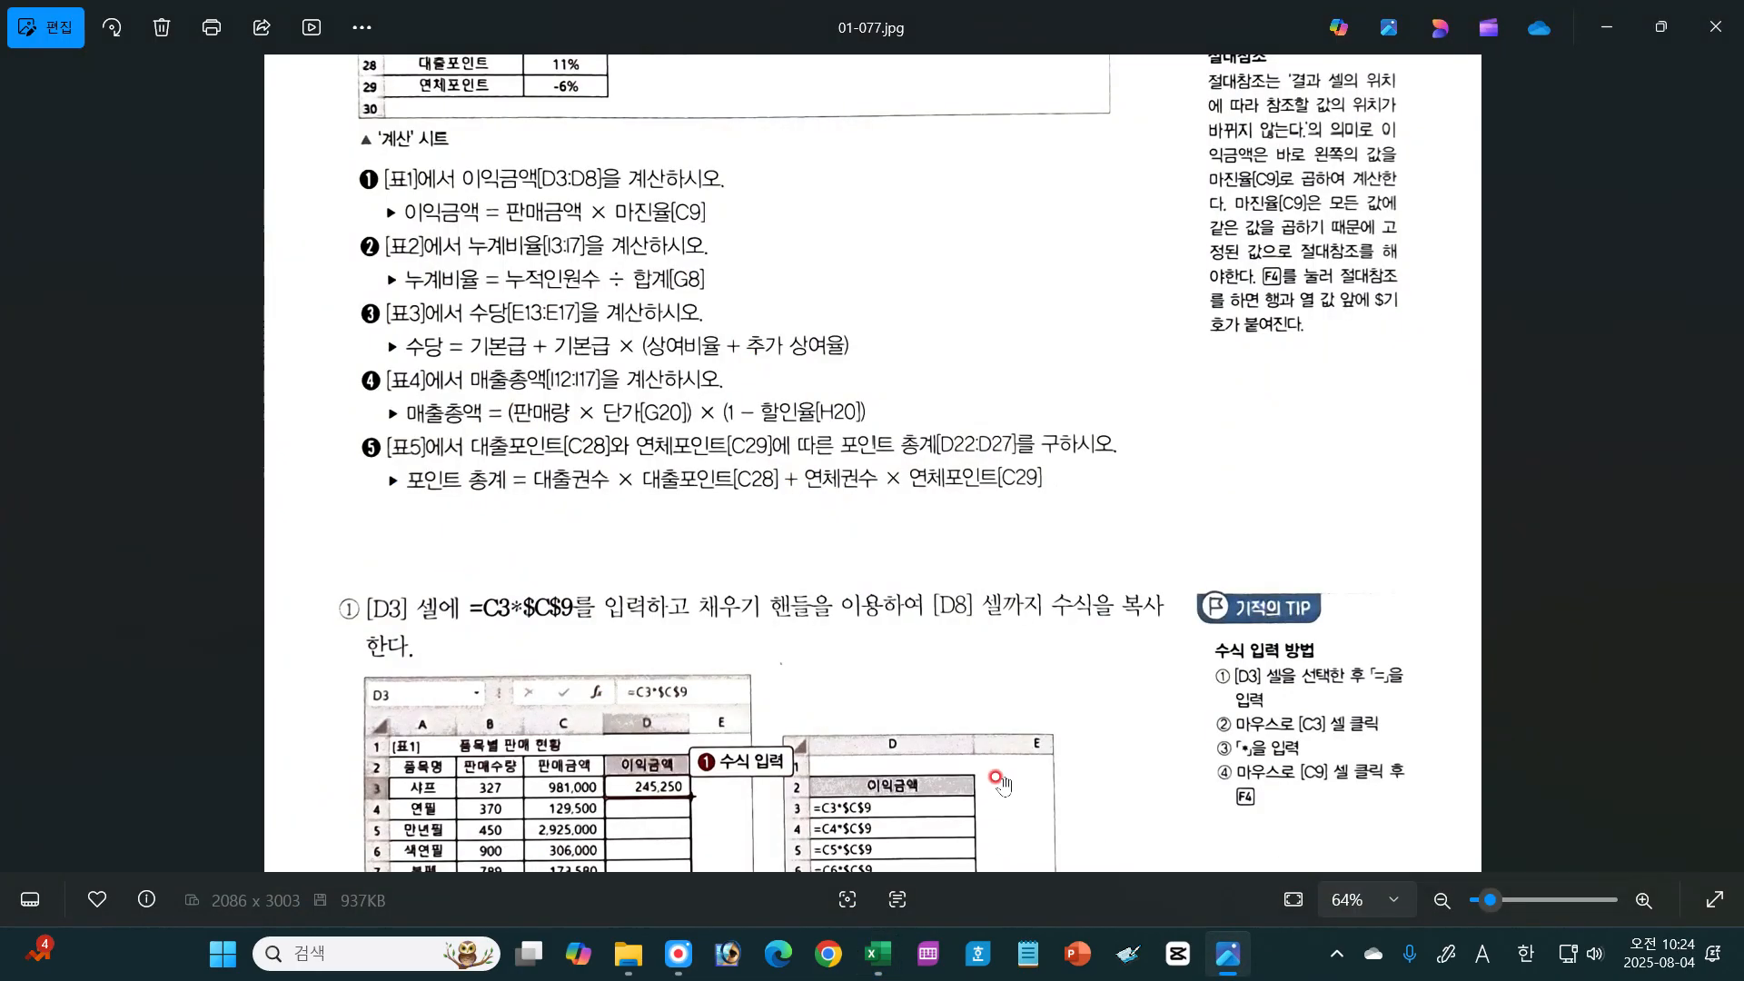
{"action": "scroll", "coordinate": [952, 695], "scroll_direction": "down", "scroll_amount": 1}
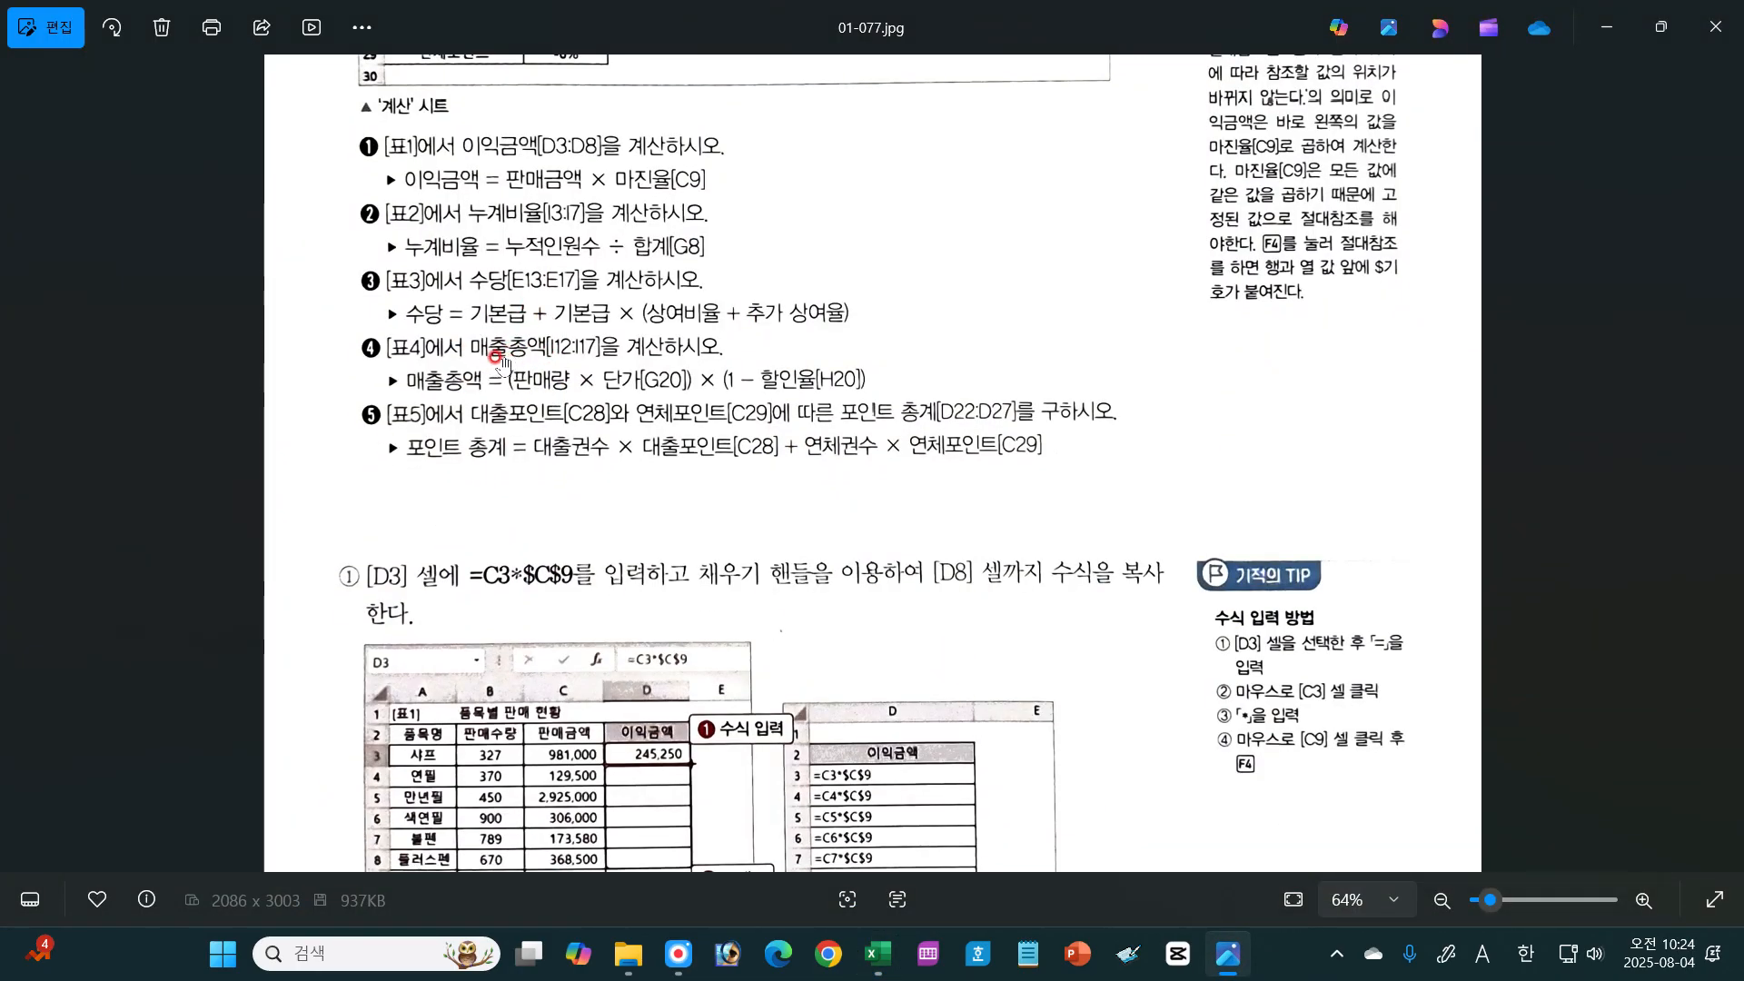
{"action": "key", "text": "ctrl+alt+d"}
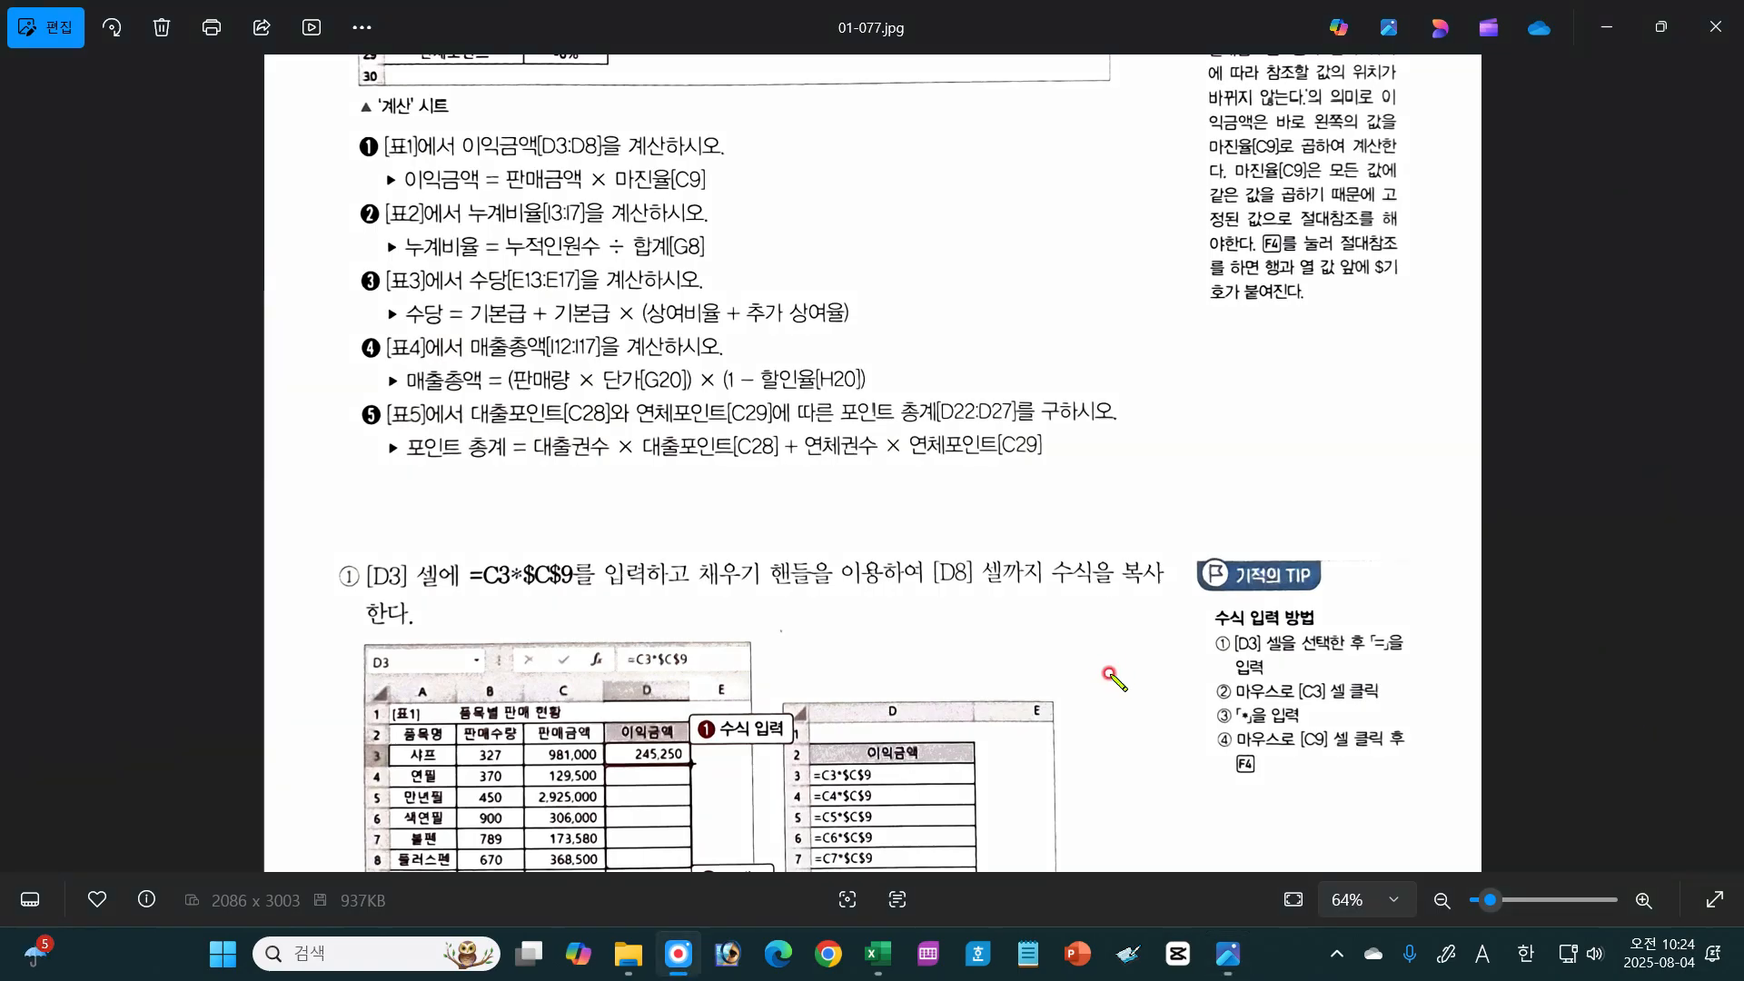
{"action": "left_click_drag", "start_coordinate": [510, 369], "coordinate": [508, 389]}
{"action": "mouse_move", "coordinate": [683, 370]}
{"action": "left_mouse_down"}
{"action": "mouse_move", "coordinate": [687, 394]}
{"action": "mouse_move", "coordinate": [733, 392]}
{"action": "left_mouse_up"}
{"action": "left_click_drag", "start_coordinate": [855, 361], "coordinate": [858, 395]}
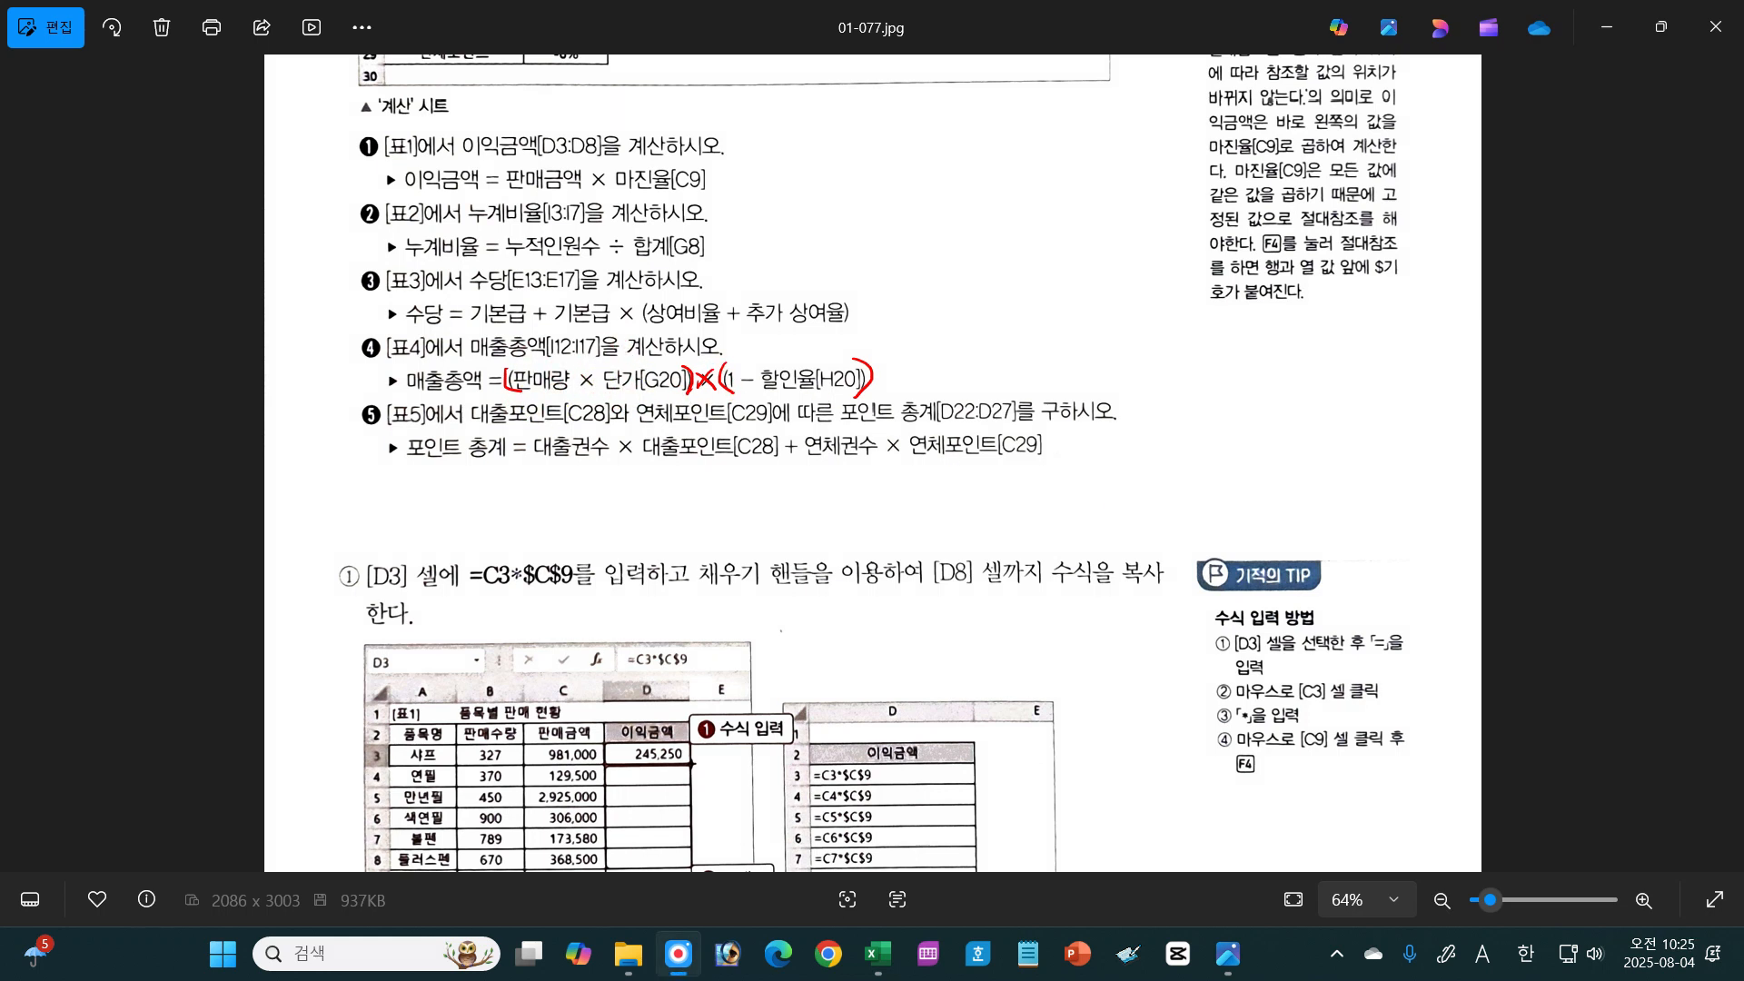
{"action": "left_click", "coordinate": [1481, 929]}
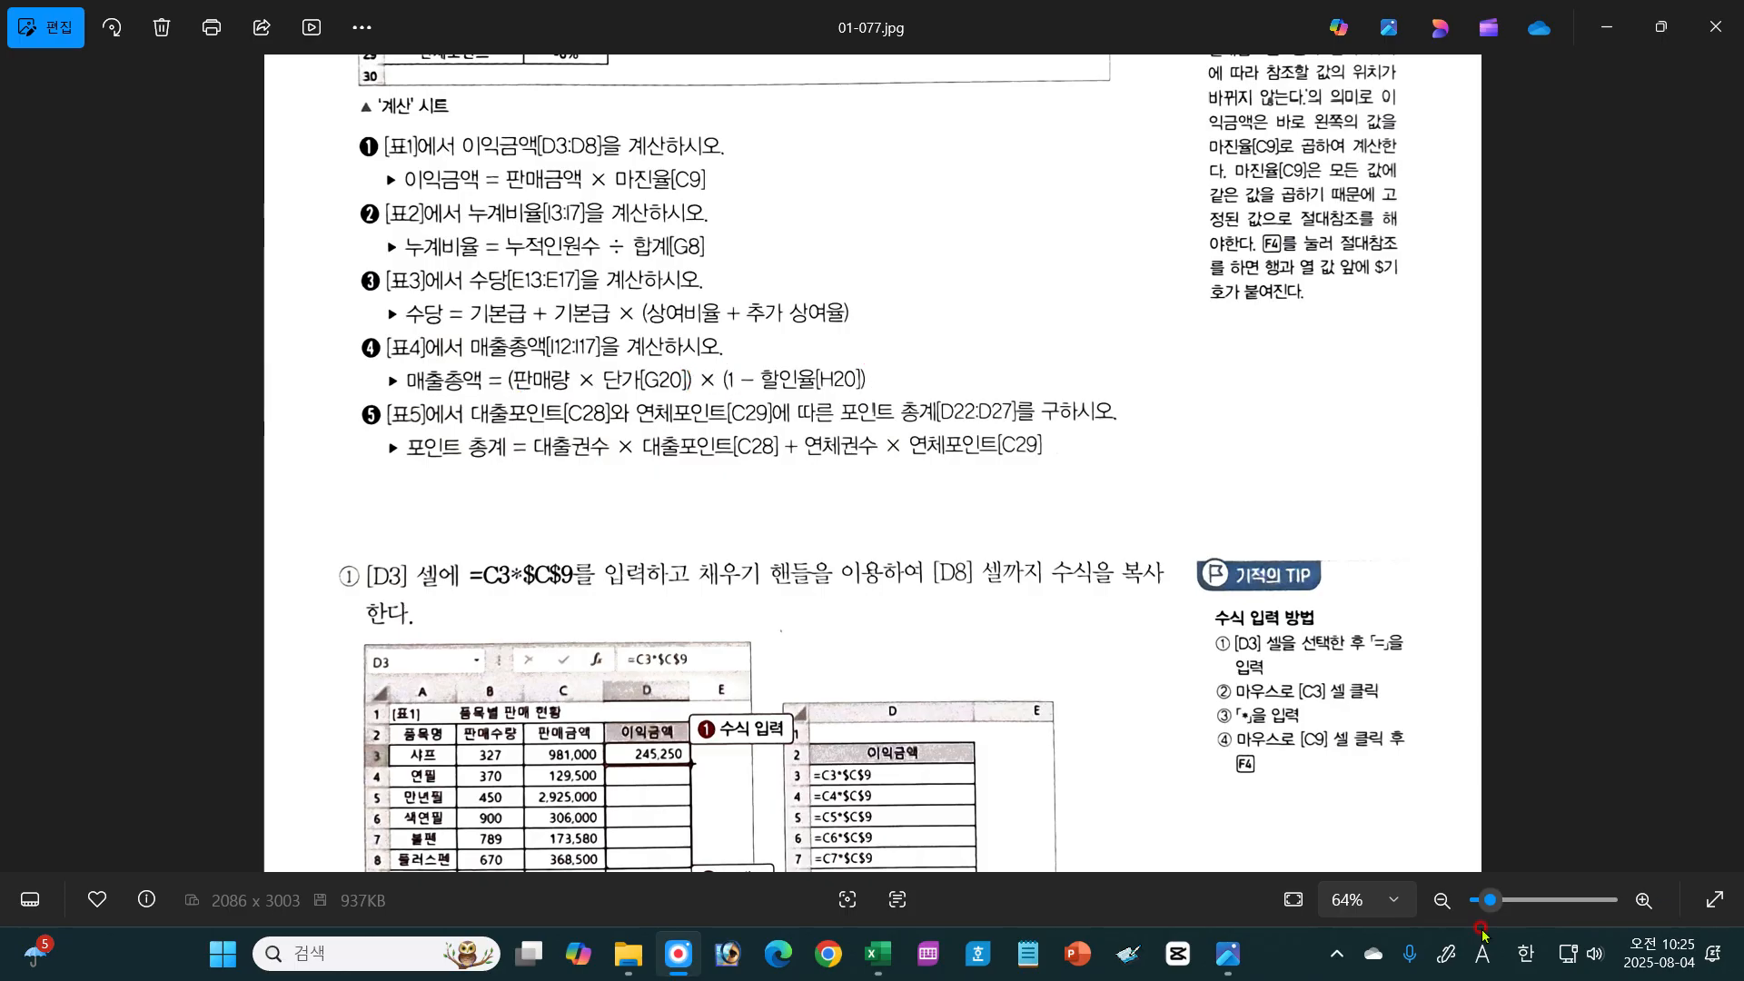
{"action": "left_click", "coordinate": [886, 952]}
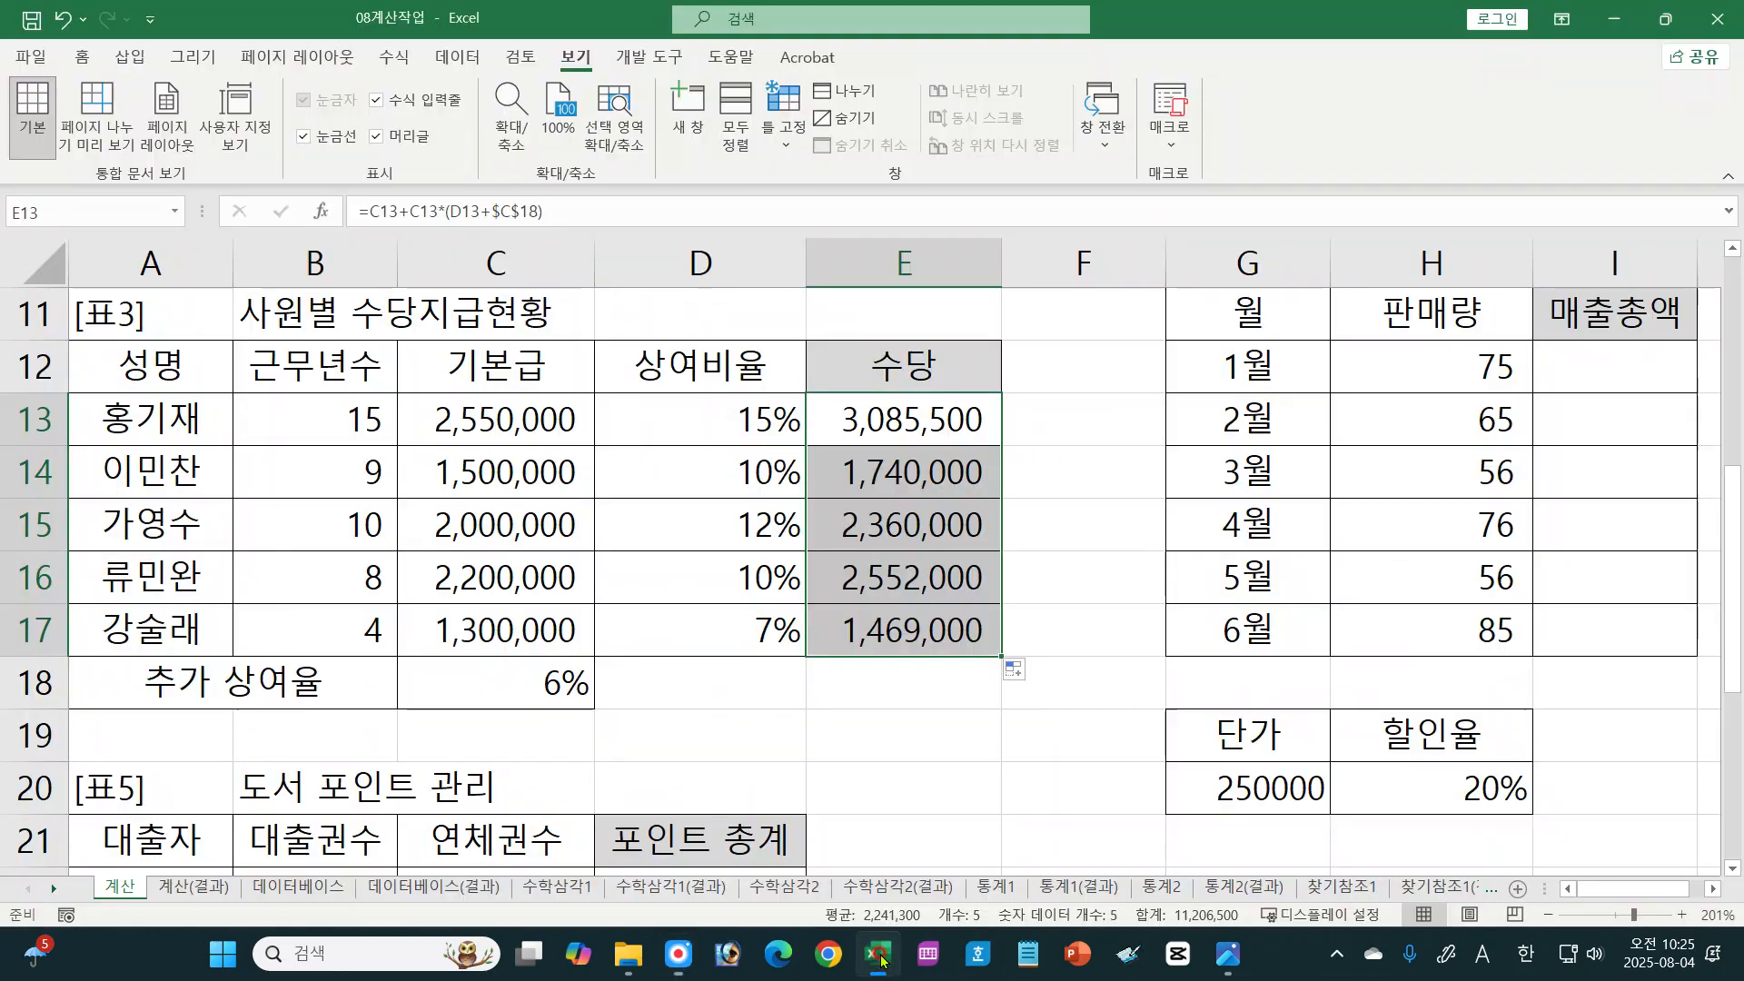
Step: Start the 매출총액 formula in I12 of [표4] as =H12*G20, multiplying 판매량 by 단가
{"action": "left_click", "coordinate": [1708, 894]}
{"action": "left_click", "coordinate": [1107, 372]}
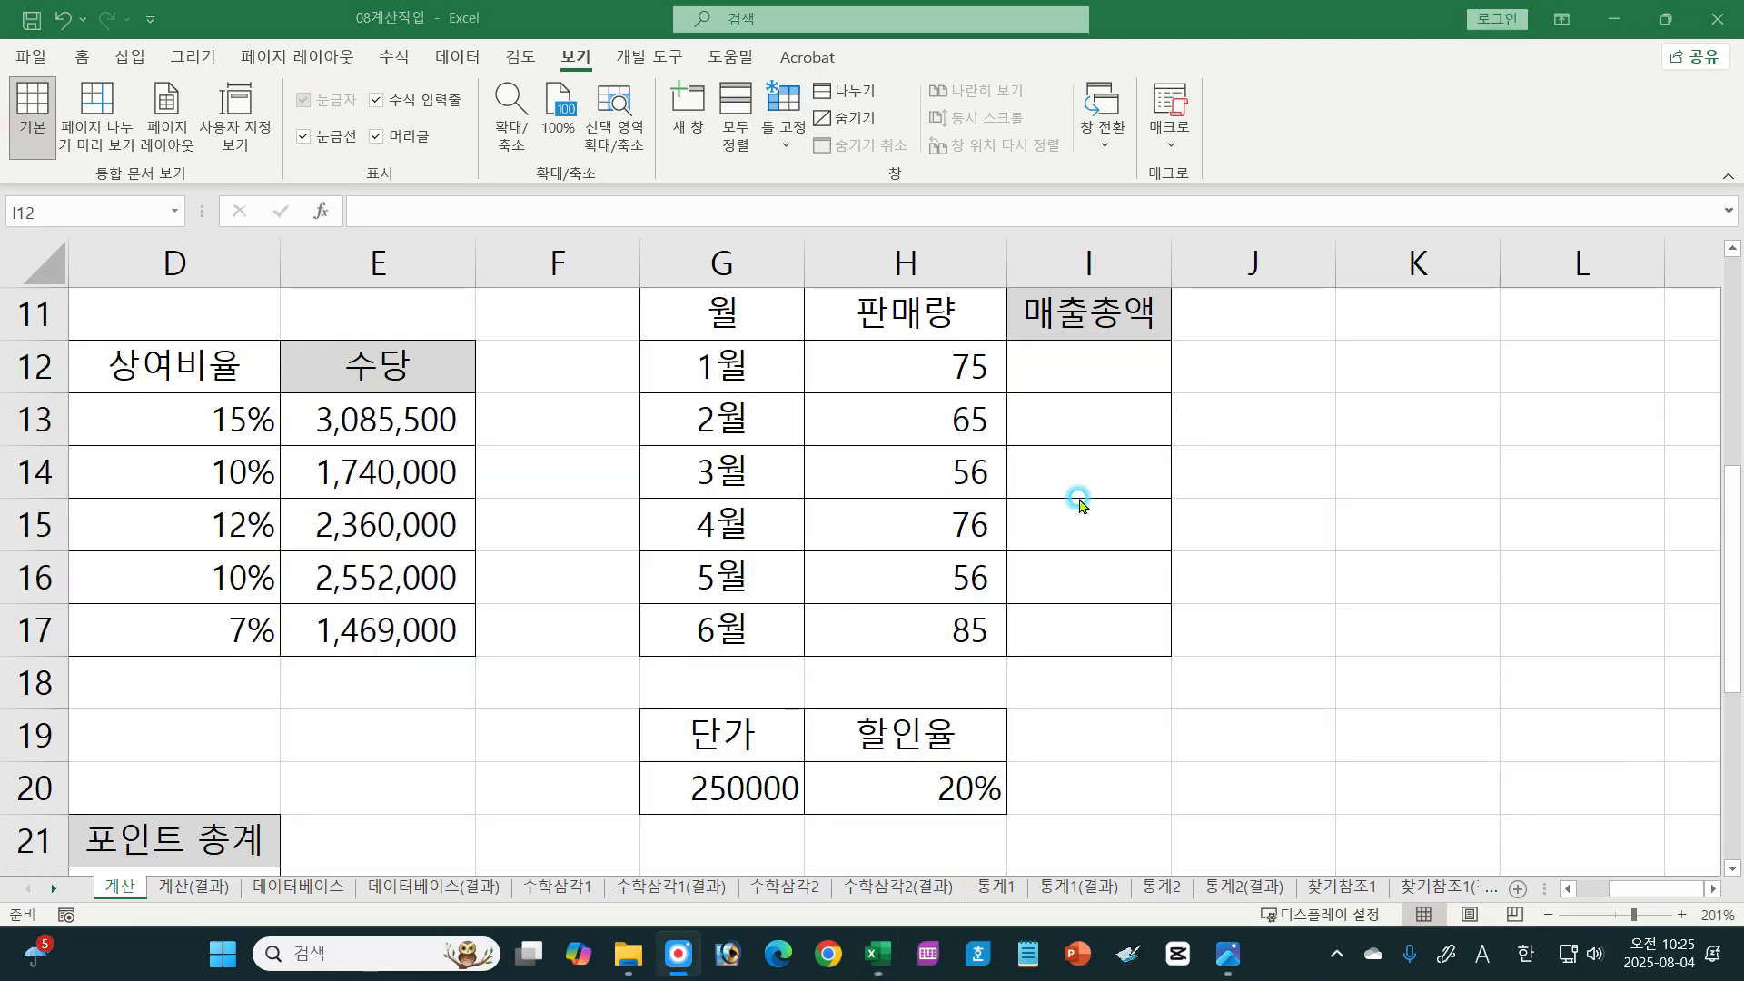
{"action": "left_click", "coordinate": [1086, 374]}
{"action": "type", "text": "="}
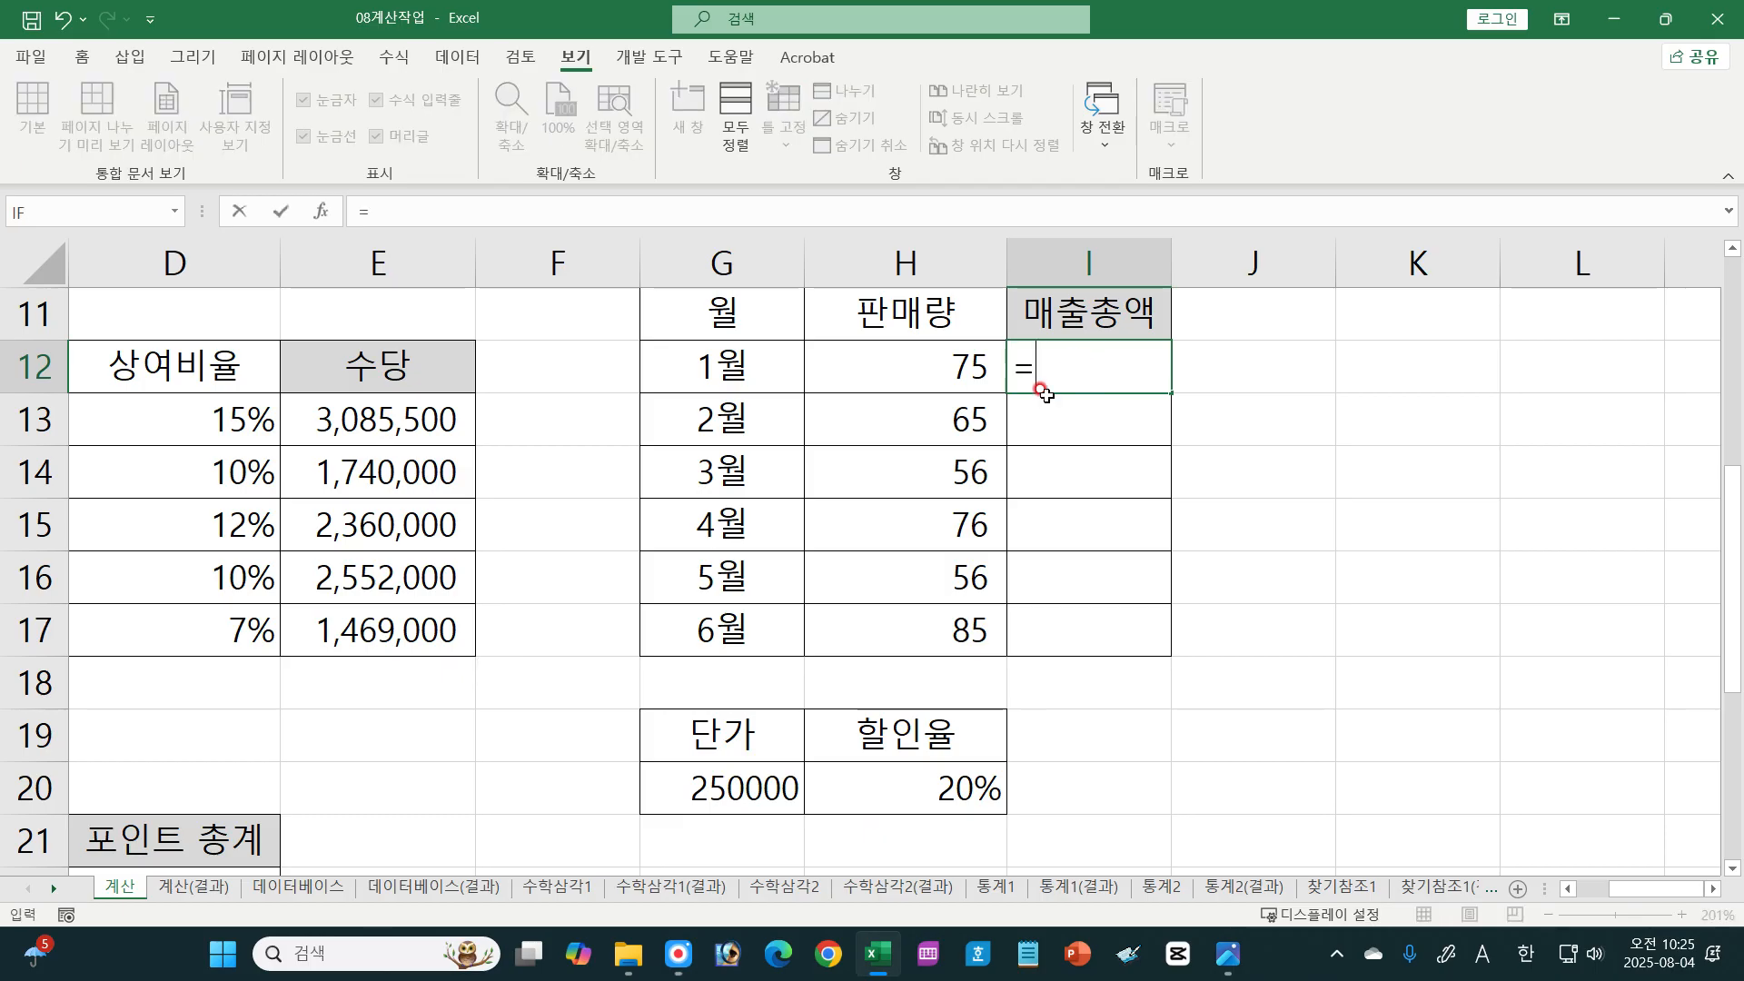
{"action": "left_click", "coordinate": [935, 368]}
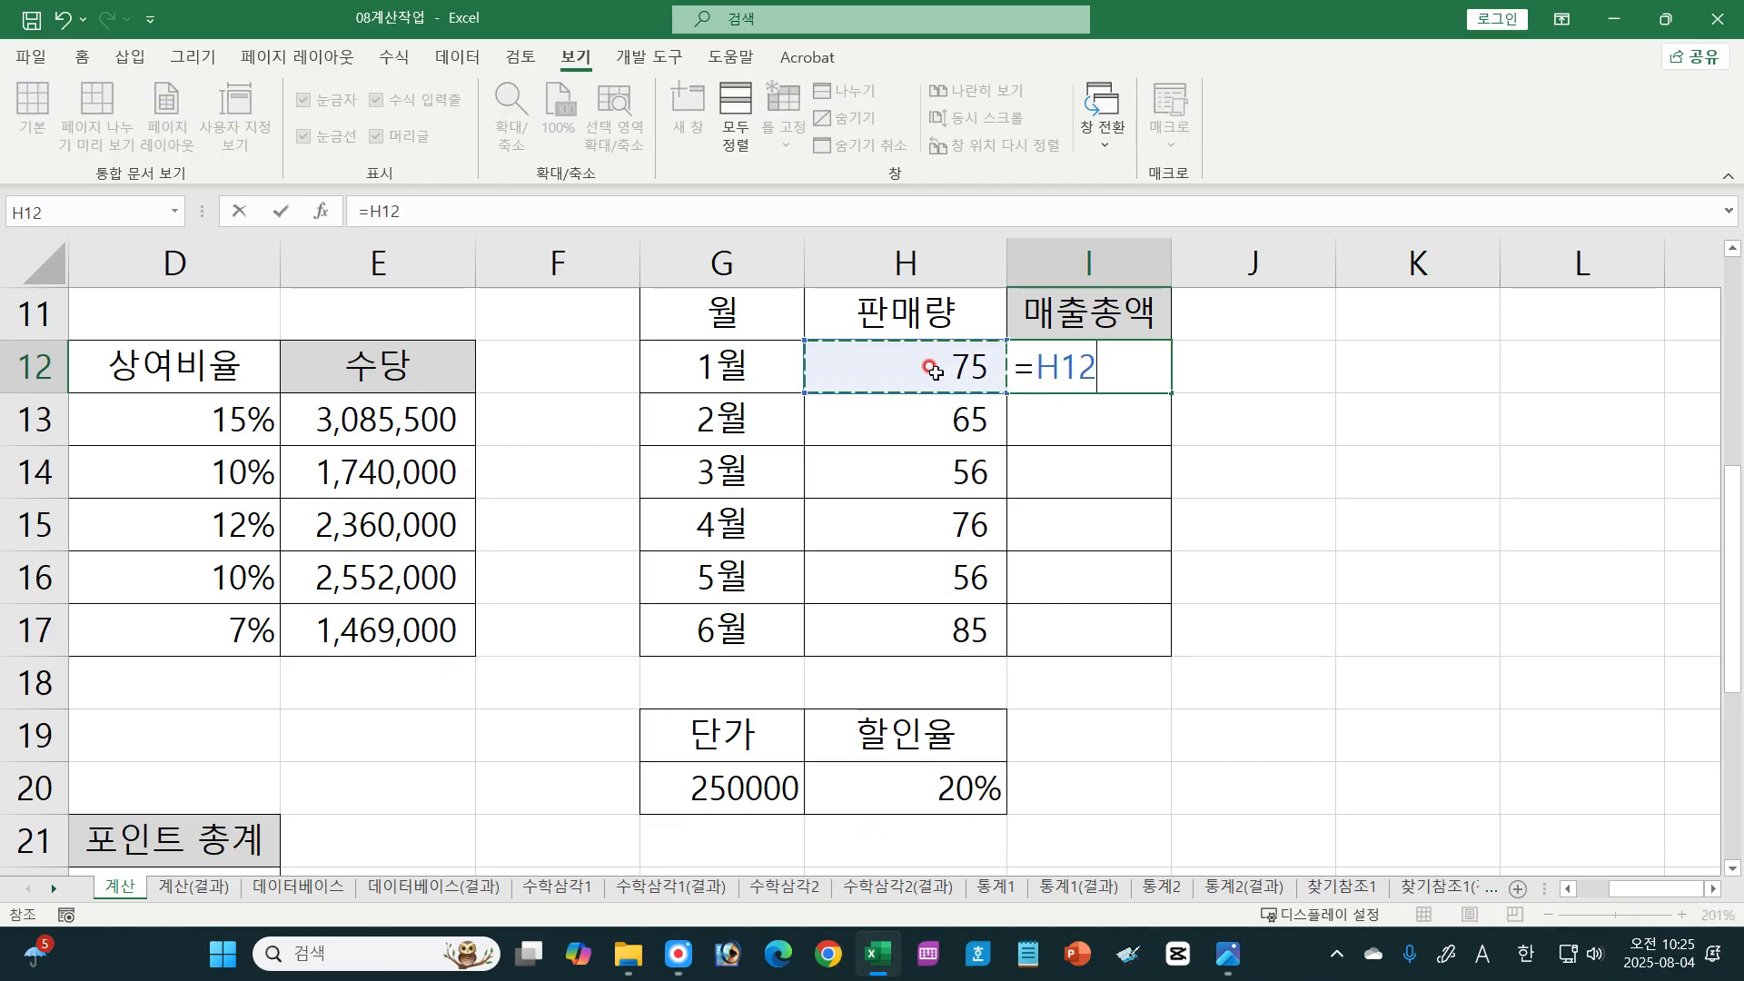
{"action": "type", "text": "*"}
{"action": "left_click", "coordinate": [743, 781]}
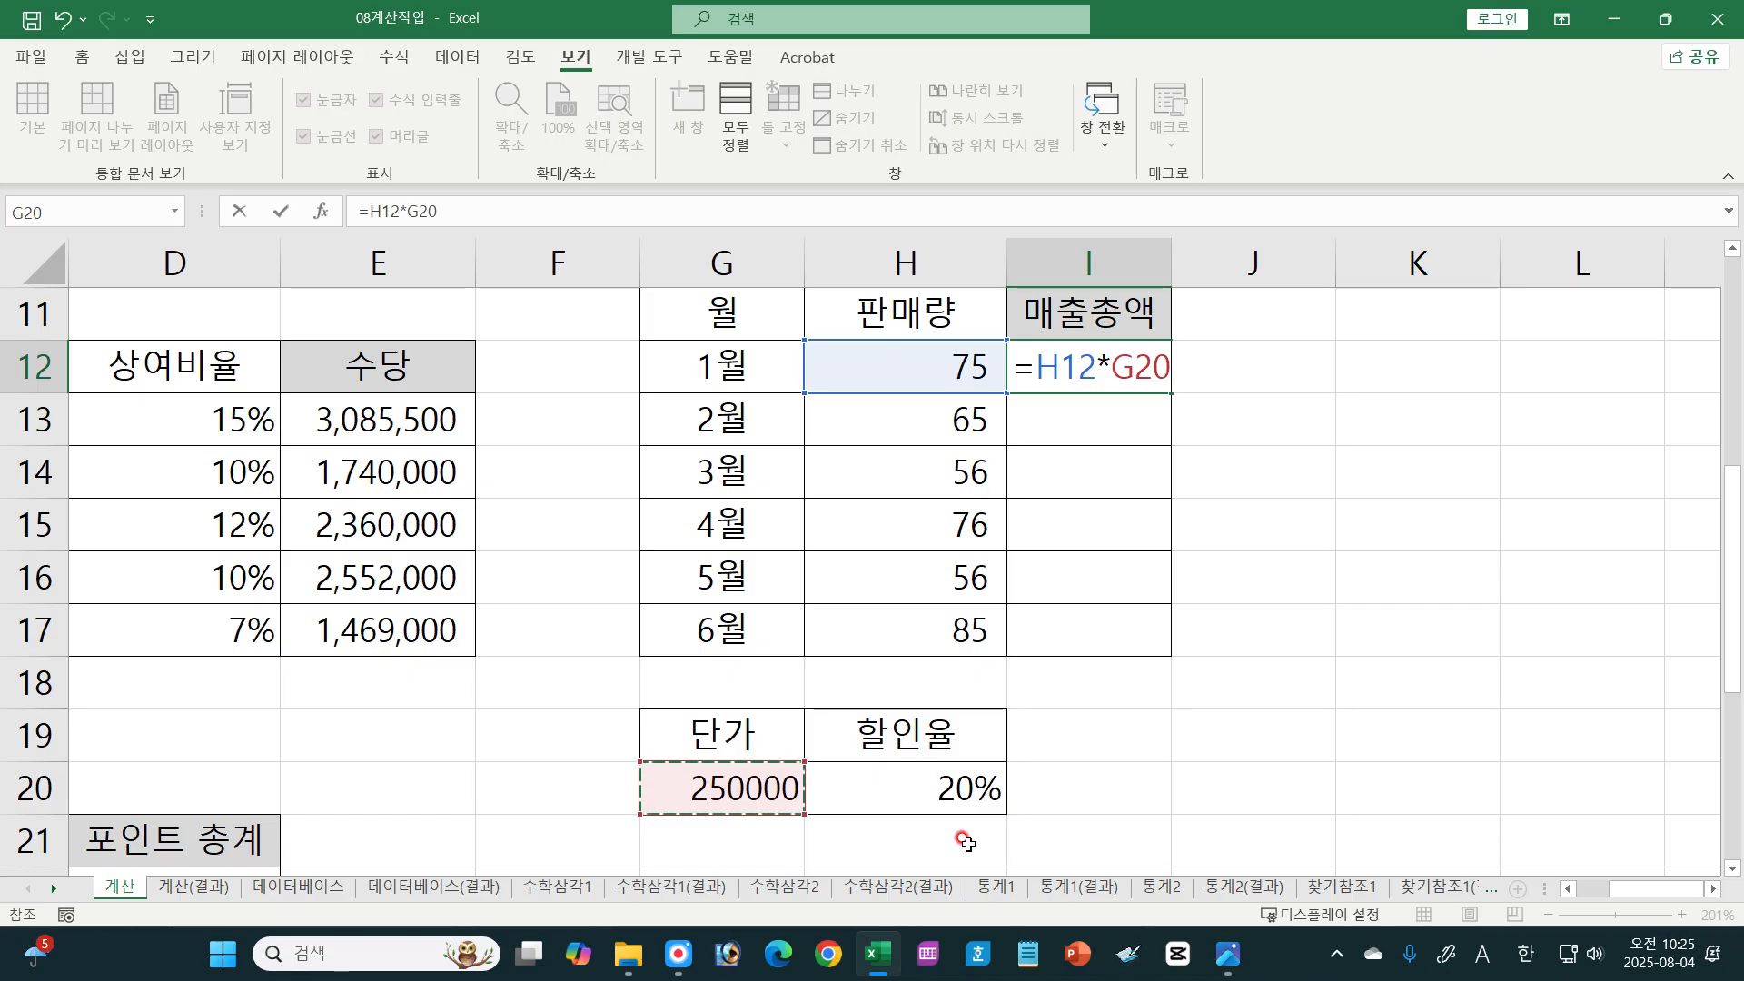
Step: Handwrite 100% - 20%, 1 - 0.2 and * (1-할) beside the formula to explain the discount factor, then clear the annotations
{"action": "key", "text": "F8"}
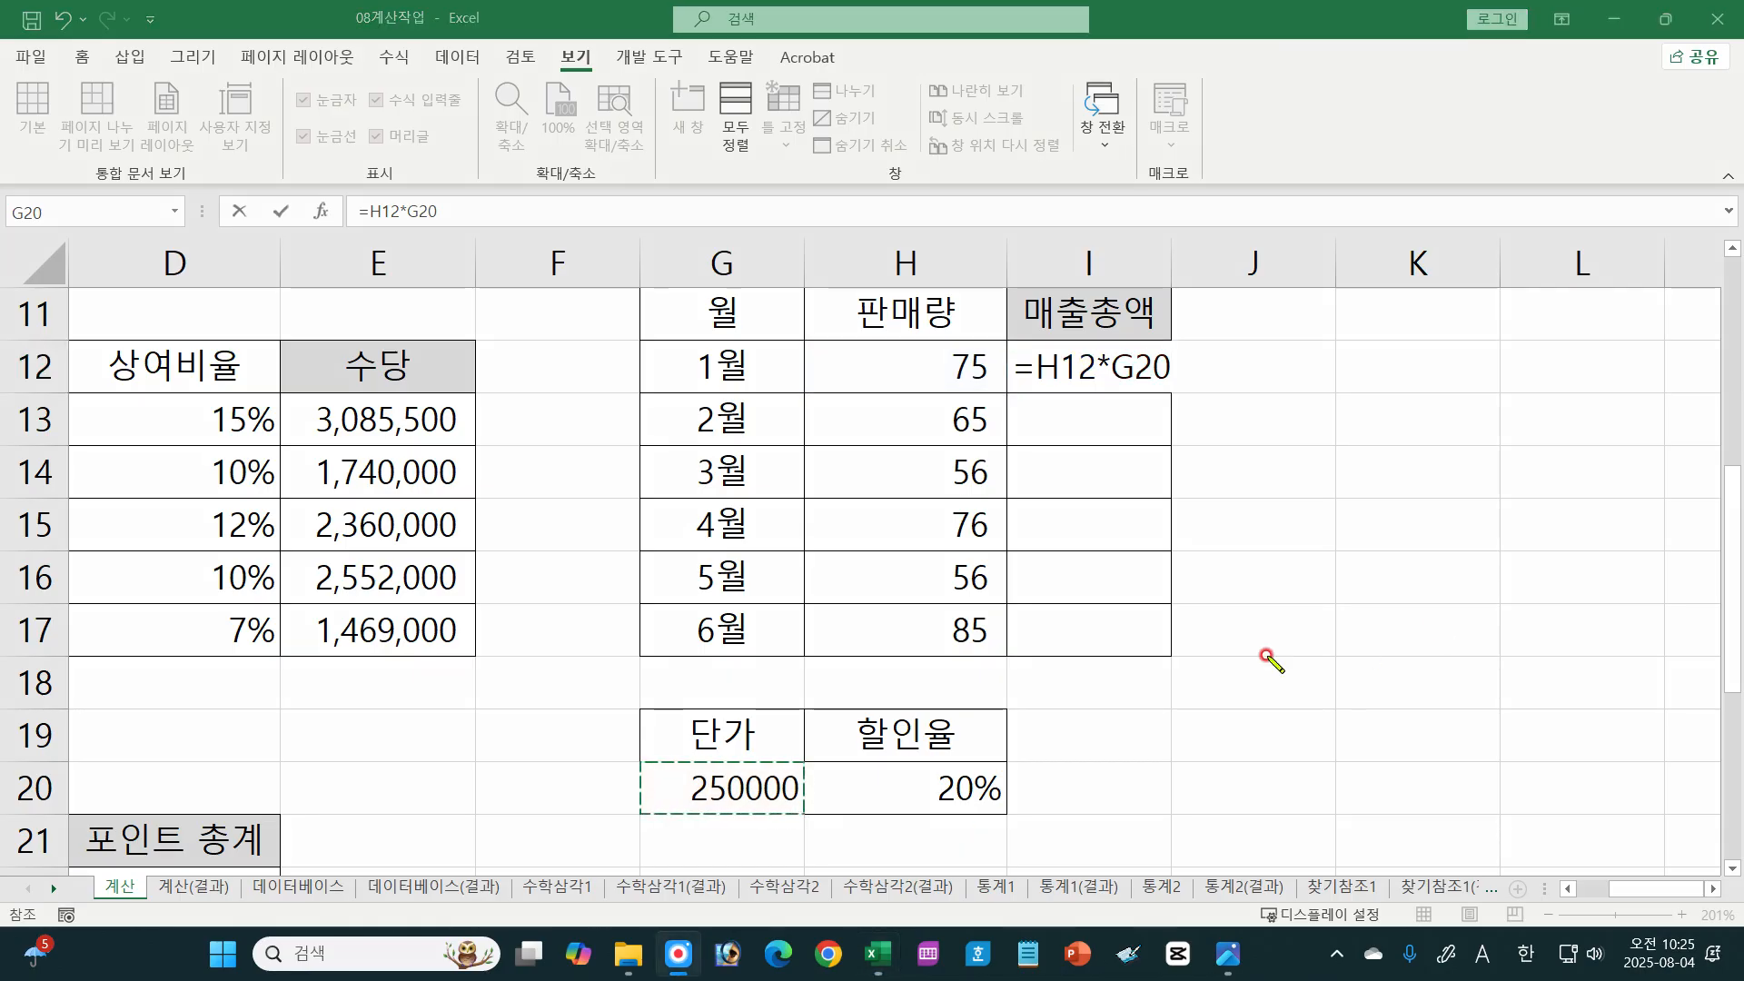
{"action": "mouse_move", "coordinate": [1221, 568]}
{"action": "left_mouse_down"}
{"action": "mouse_move", "coordinate": [1263, 567]}
{"action": "mouse_move", "coordinate": [1285, 590]}
{"action": "mouse_move", "coordinate": [1404, 588]}
{"action": "mouse_move", "coordinate": [1444, 557]}
{"action": "mouse_move", "coordinate": [1465, 600]}
{"action": "left_mouse_up"}
{"action": "mouse_move", "coordinate": [1208, 624]}
{"action": "left_mouse_down"}
{"action": "mouse_move", "coordinate": [1322, 615]}
{"action": "mouse_move", "coordinate": [1252, 633]}
{"action": "mouse_move", "coordinate": [1259, 674]}
{"action": "mouse_move", "coordinate": [1399, 671]}
{"action": "mouse_move", "coordinate": [1339, 666]}
{"action": "mouse_move", "coordinate": [1283, 626]}
{"action": "left_mouse_up"}
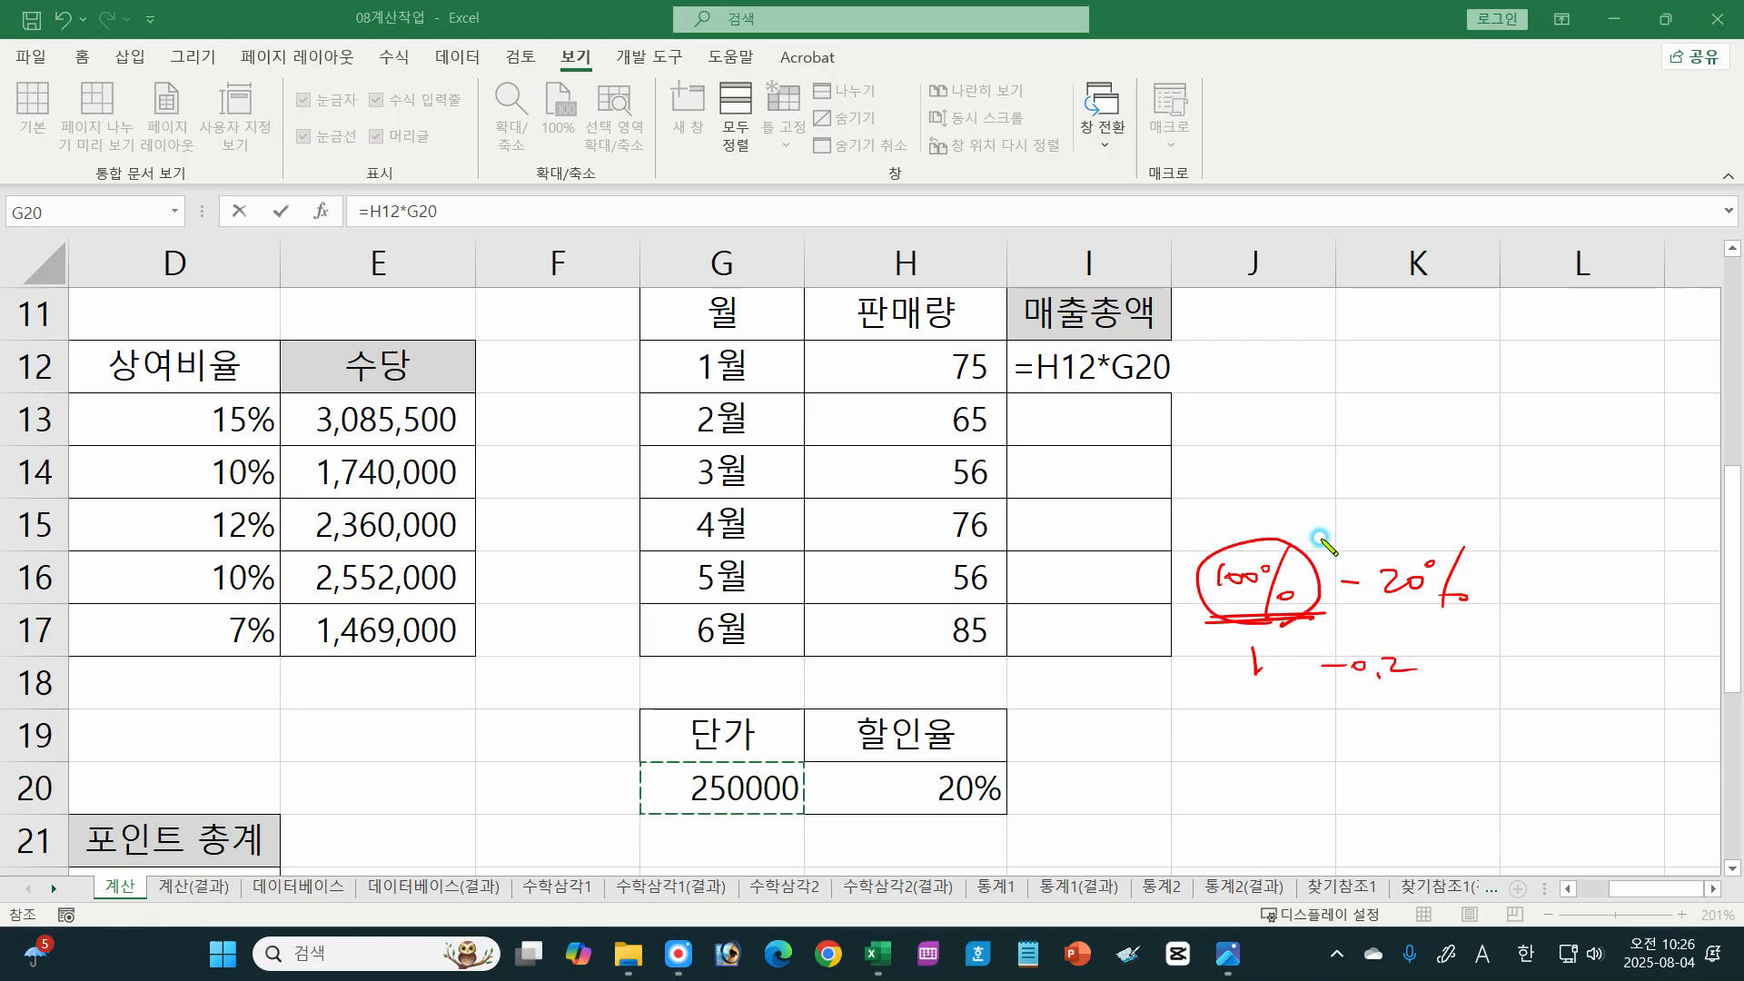
{"action": "left_click_drag", "start_coordinate": [1186, 365], "coordinate": [1206, 380]}
{"action": "mouse_move", "coordinate": [1205, 364]}
{"action": "left_mouse_down"}
{"action": "mouse_move", "coordinate": [1187, 381]}
{"action": "mouse_move", "coordinate": [1244, 394]}
{"action": "mouse_move", "coordinate": [1294, 372]}
{"action": "mouse_move", "coordinate": [1343, 402]}
{"action": "left_mouse_up"}
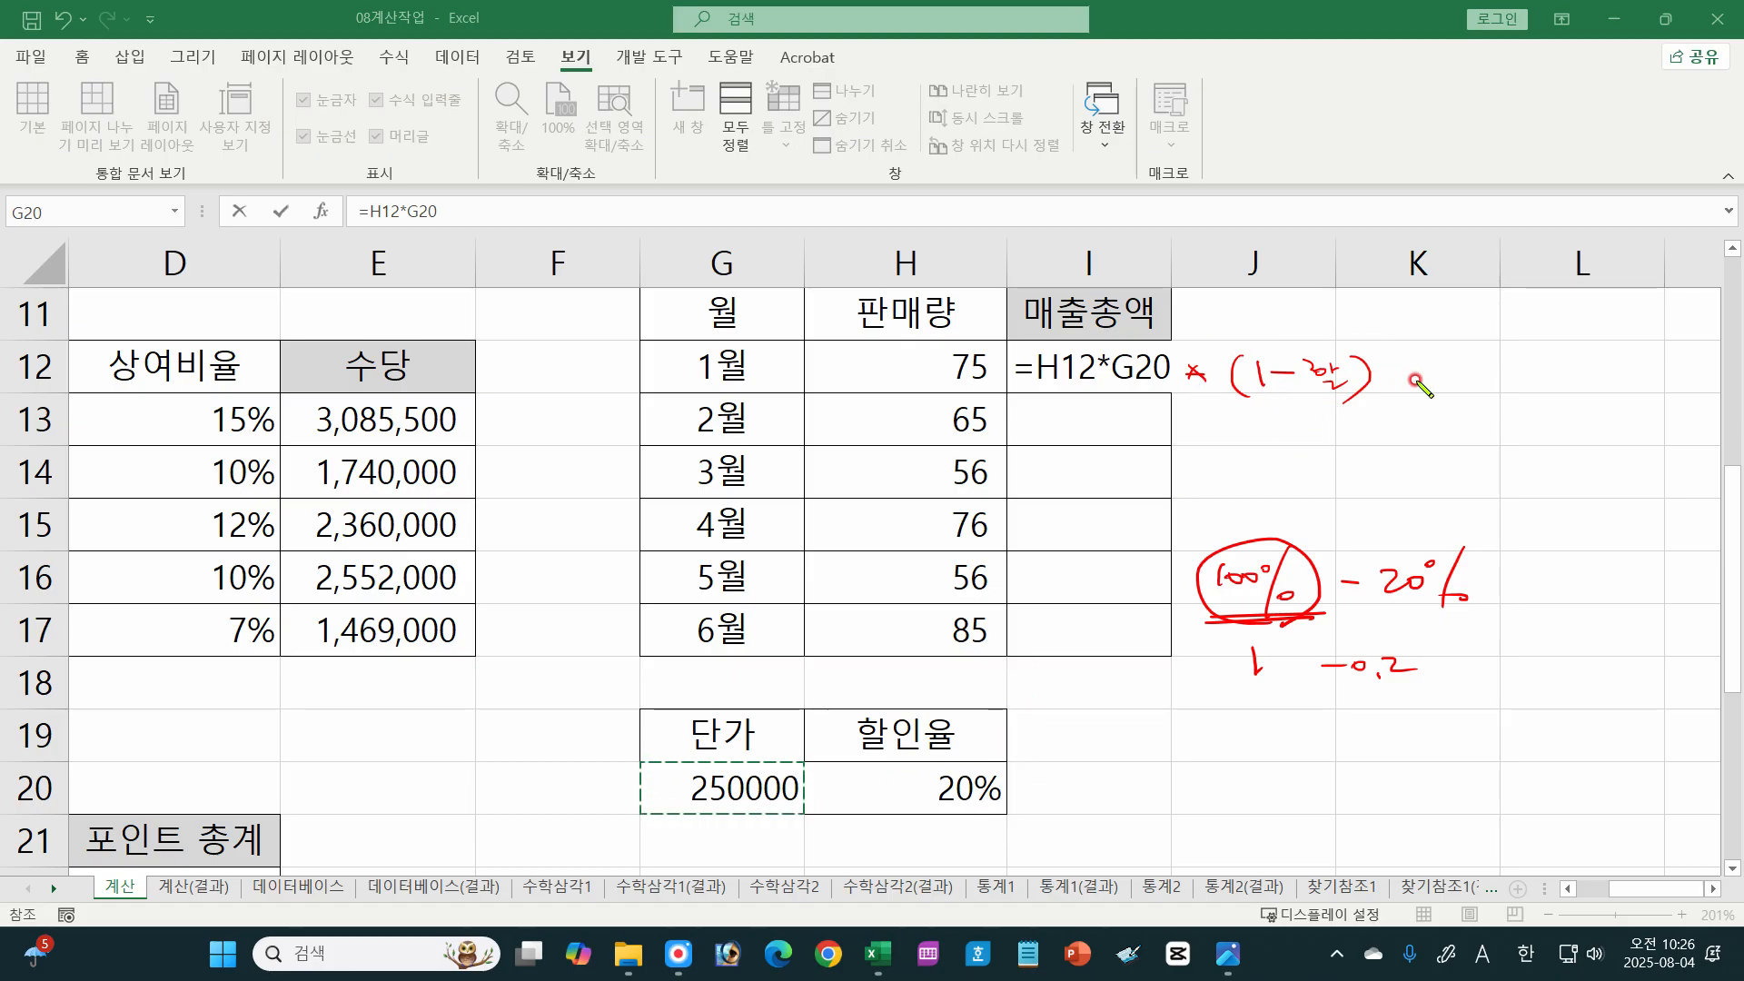
{"action": "key", "text": "e"}
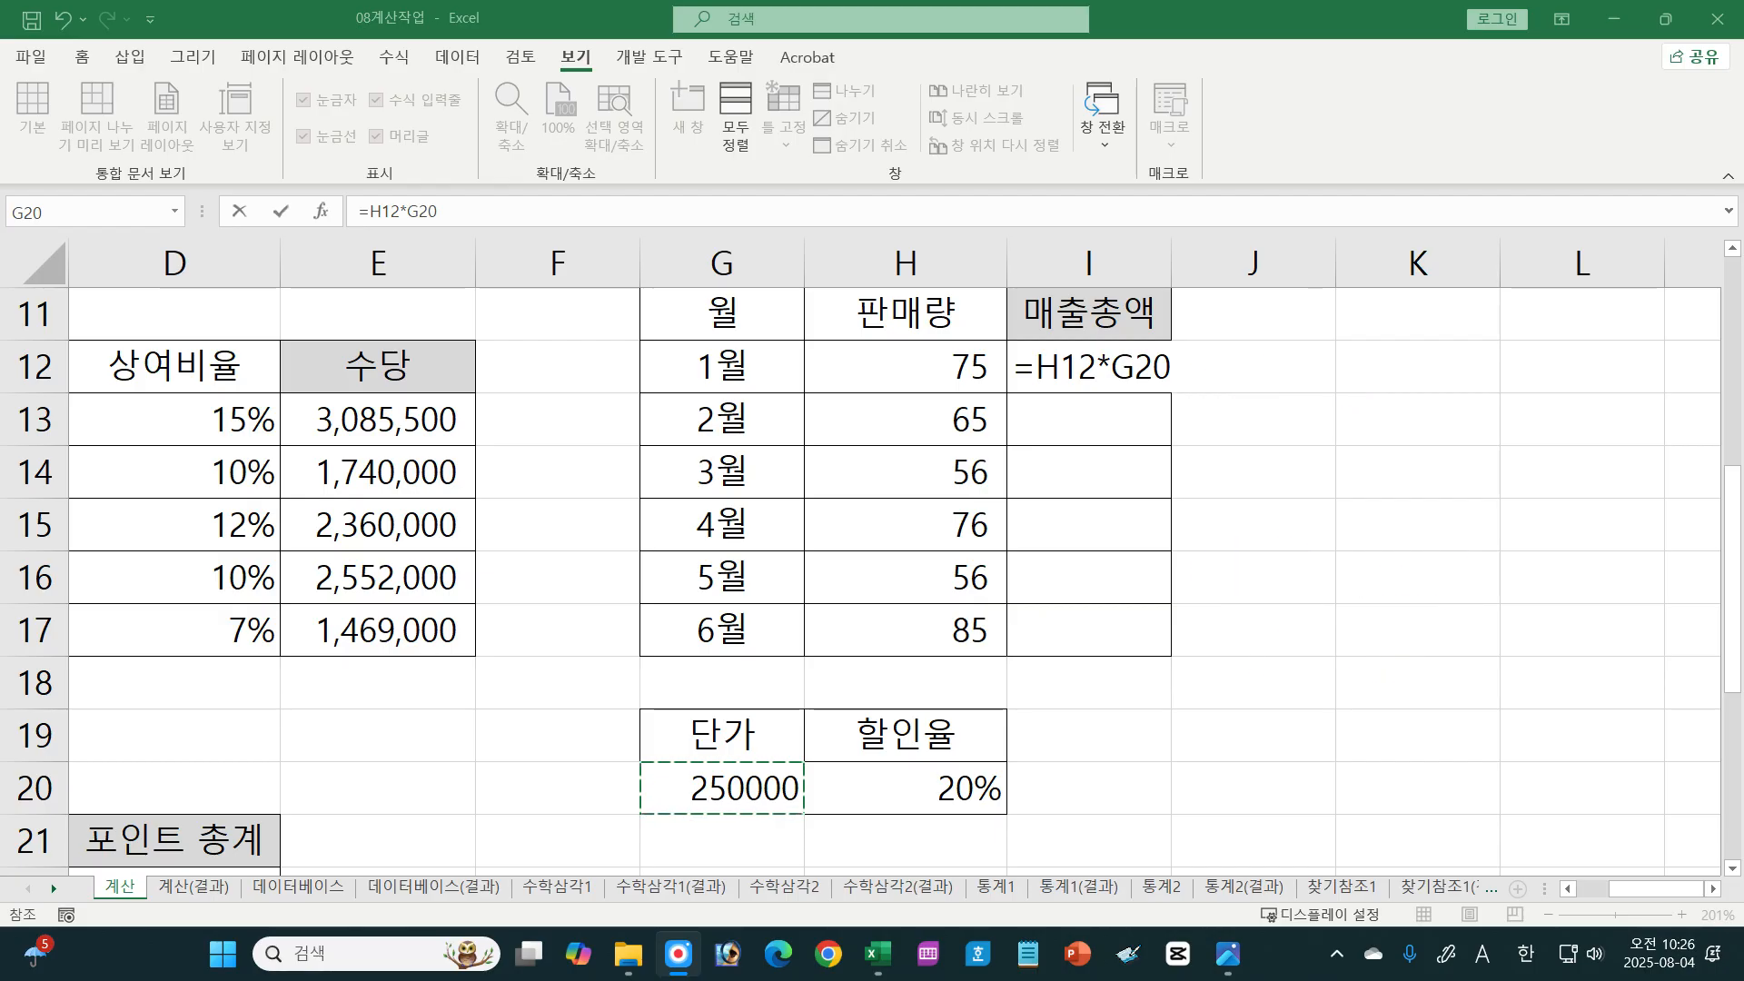
{"action": "key", "text": "Escape"}
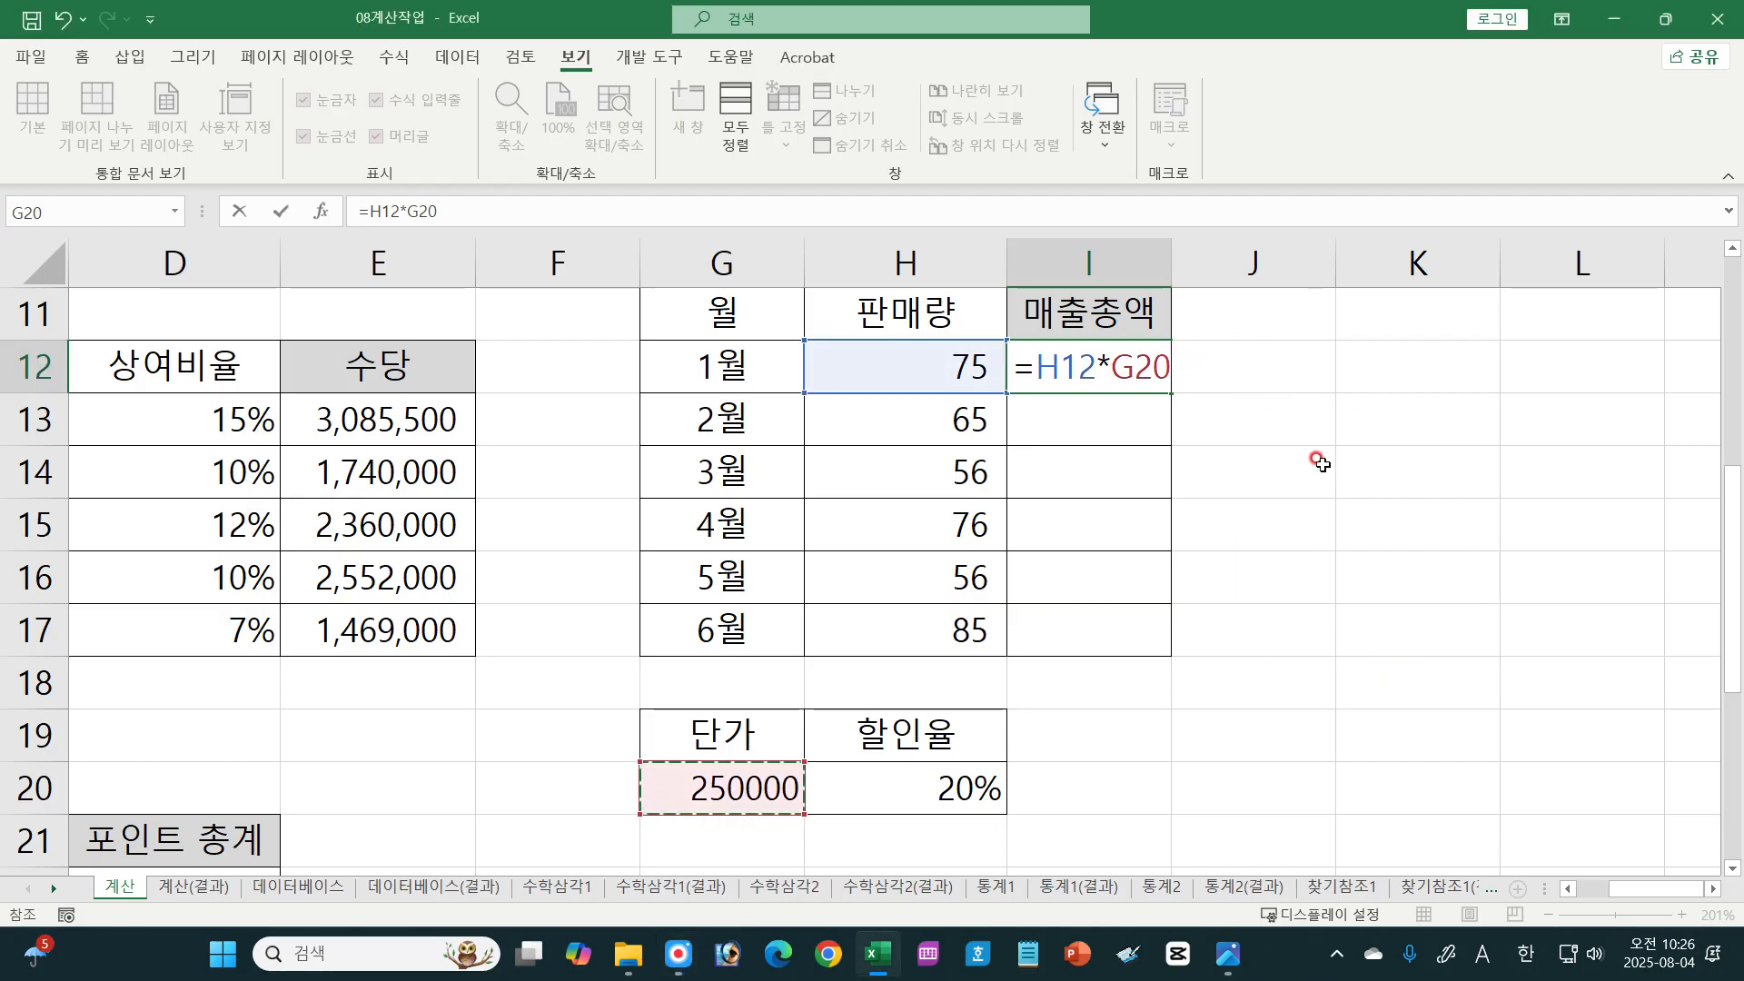
Step: Extend the 매출총액 formula in I12 with *(1-H20) to apply 할인율
{"action": "type", "text": "*(1-"}
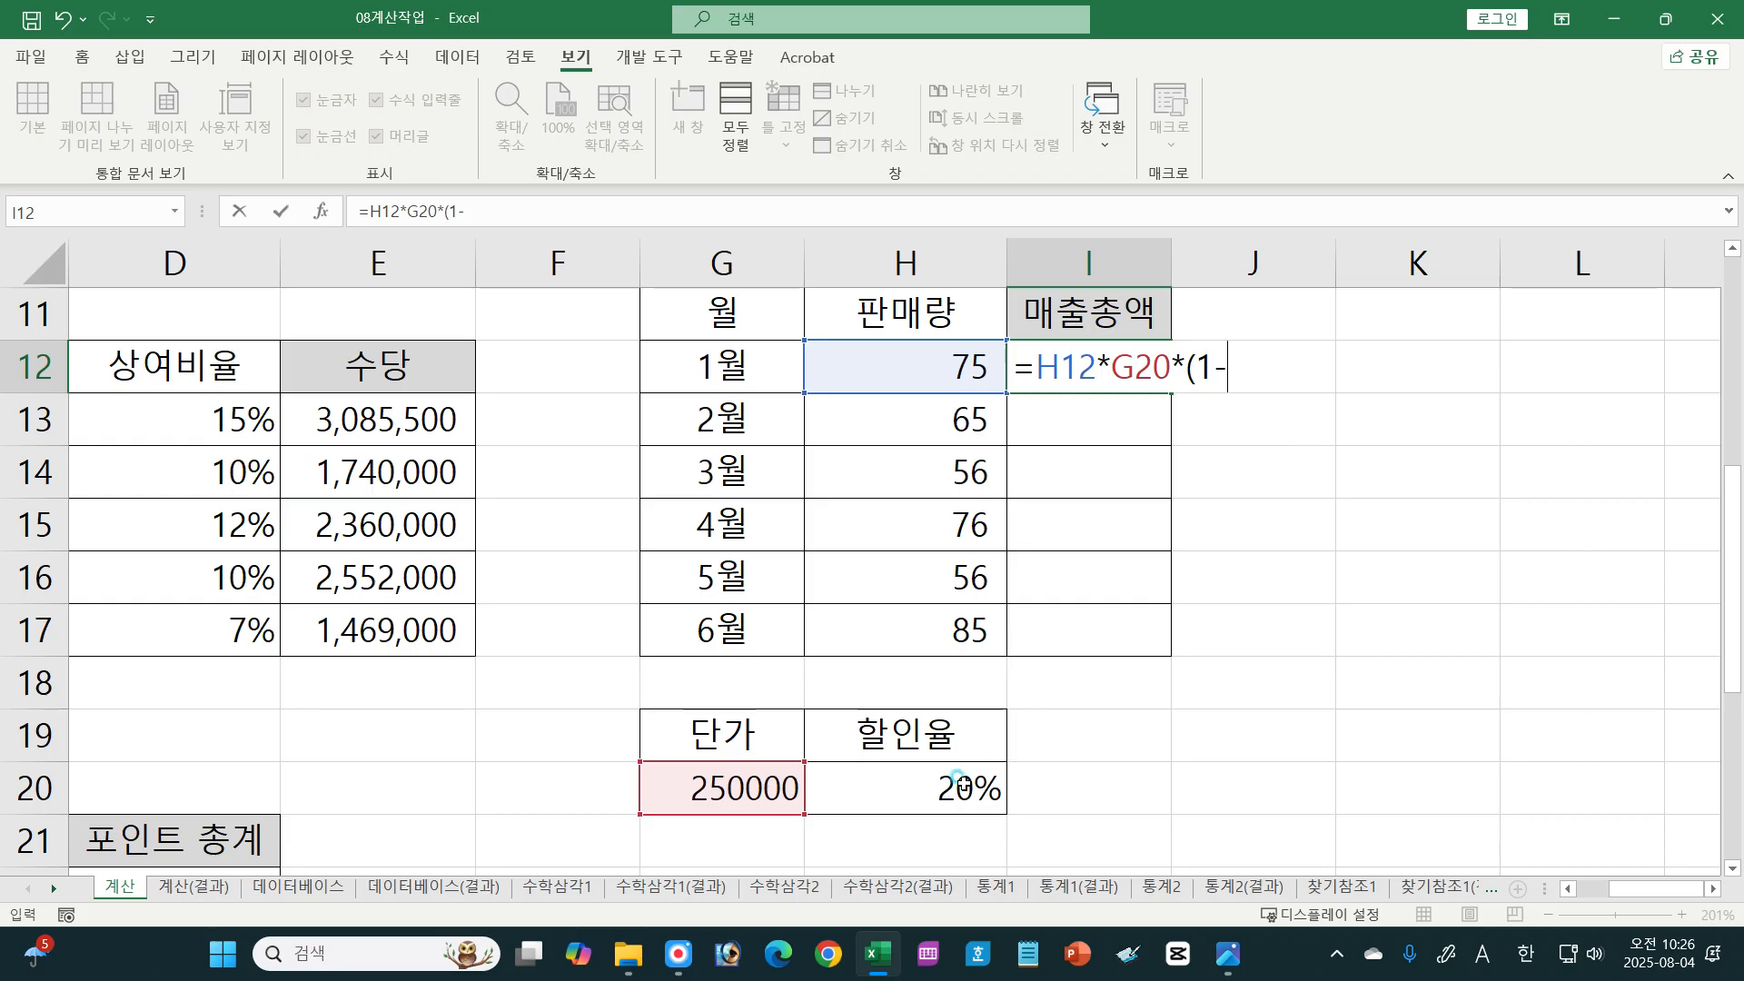
{"action": "left_click", "coordinate": [961, 783]}
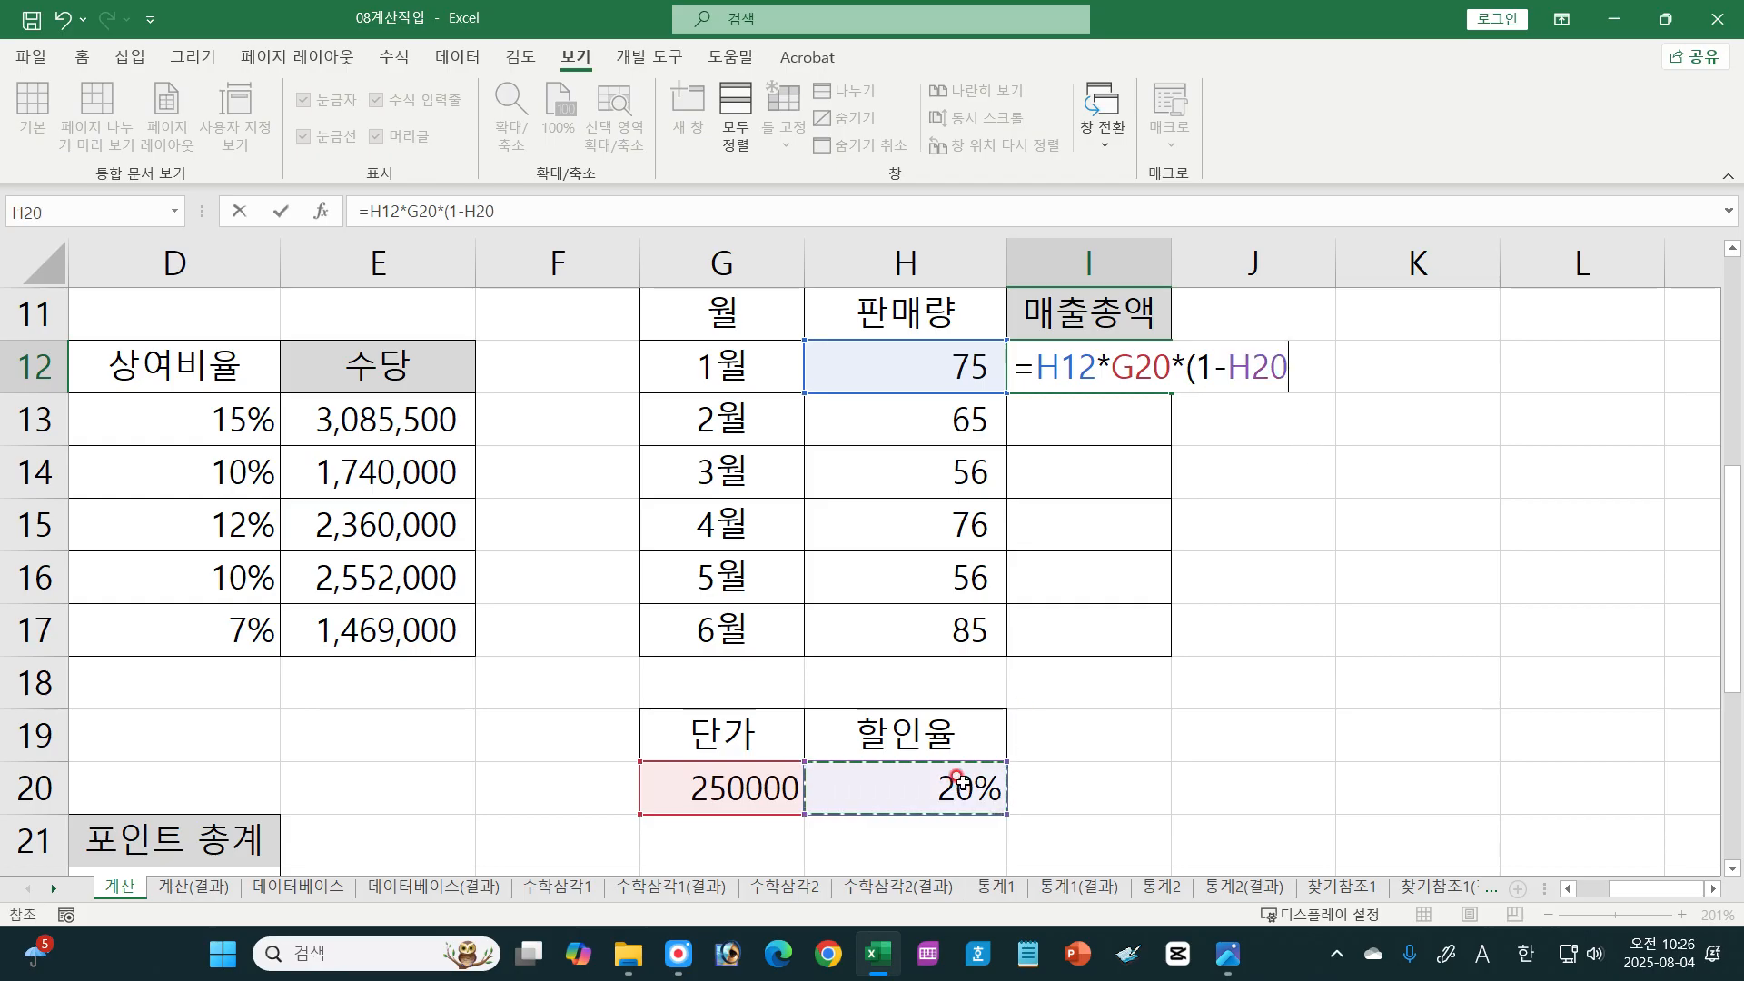
{"action": "type", "text": ")"}
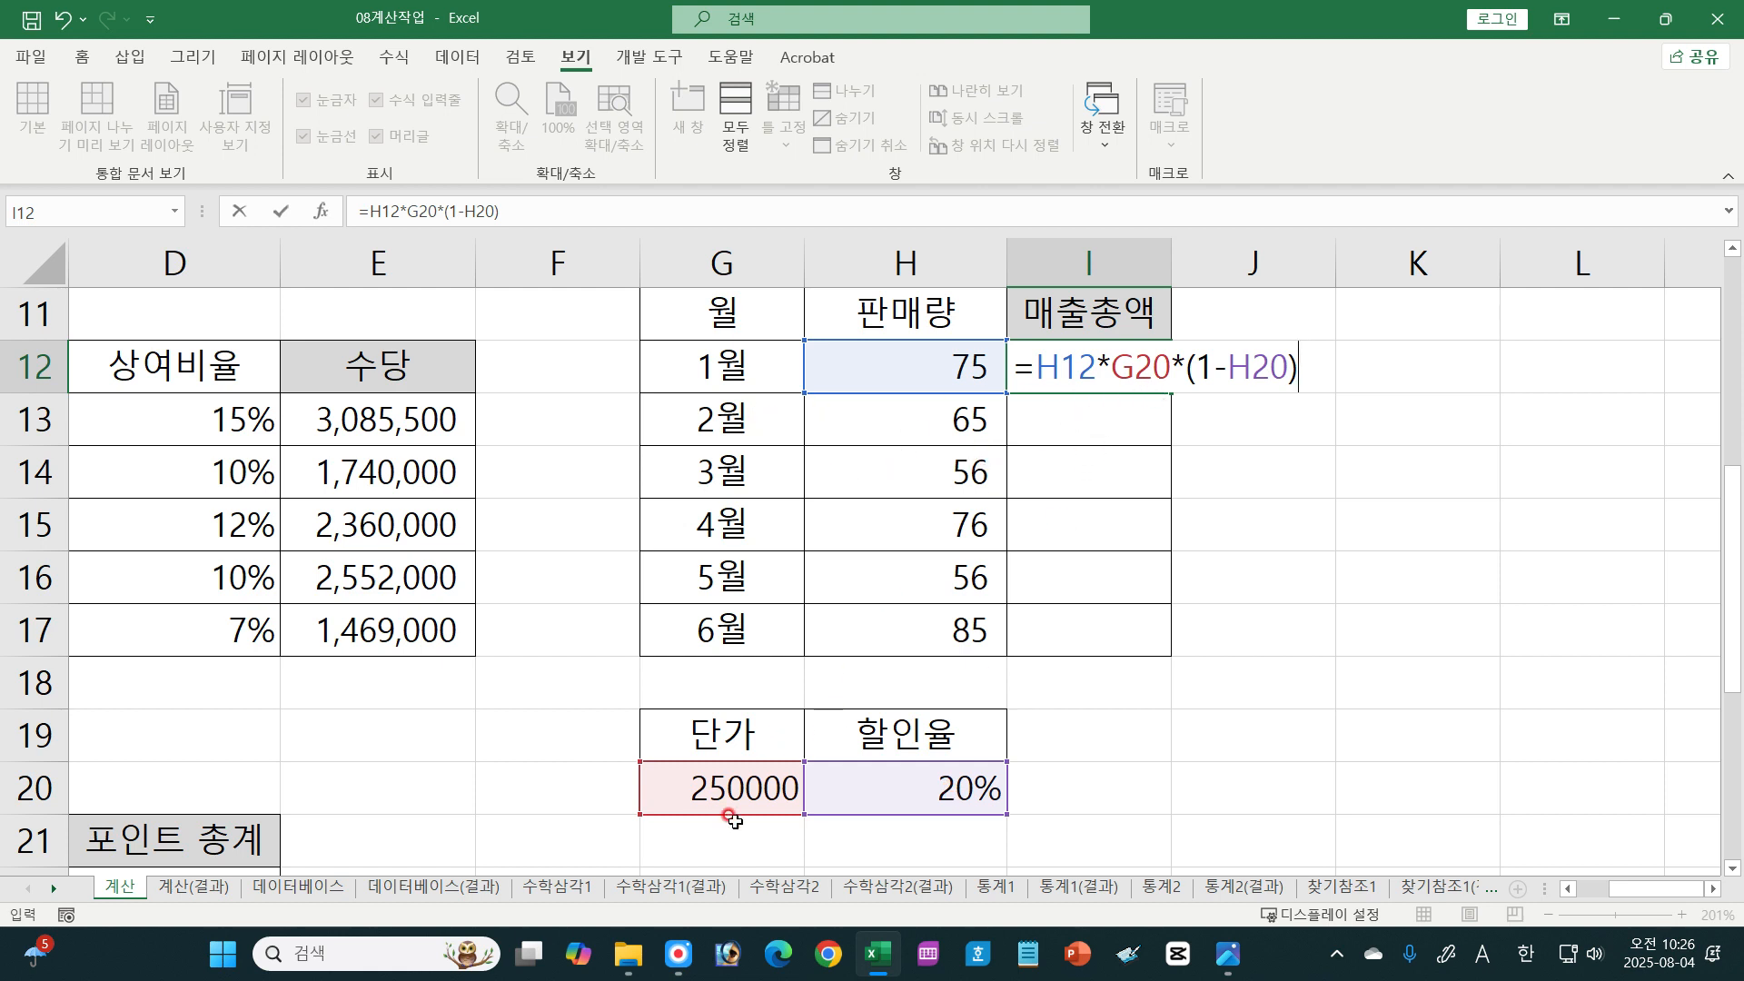
Step: Make G20 and H20 absolute references in the I12 formula, confirm it, and fill it down to I17
{"action": "left_click", "coordinate": [1134, 357]}
{"action": "key", "text": "F4"}
{"action": "left_click", "coordinate": [1284, 379]}
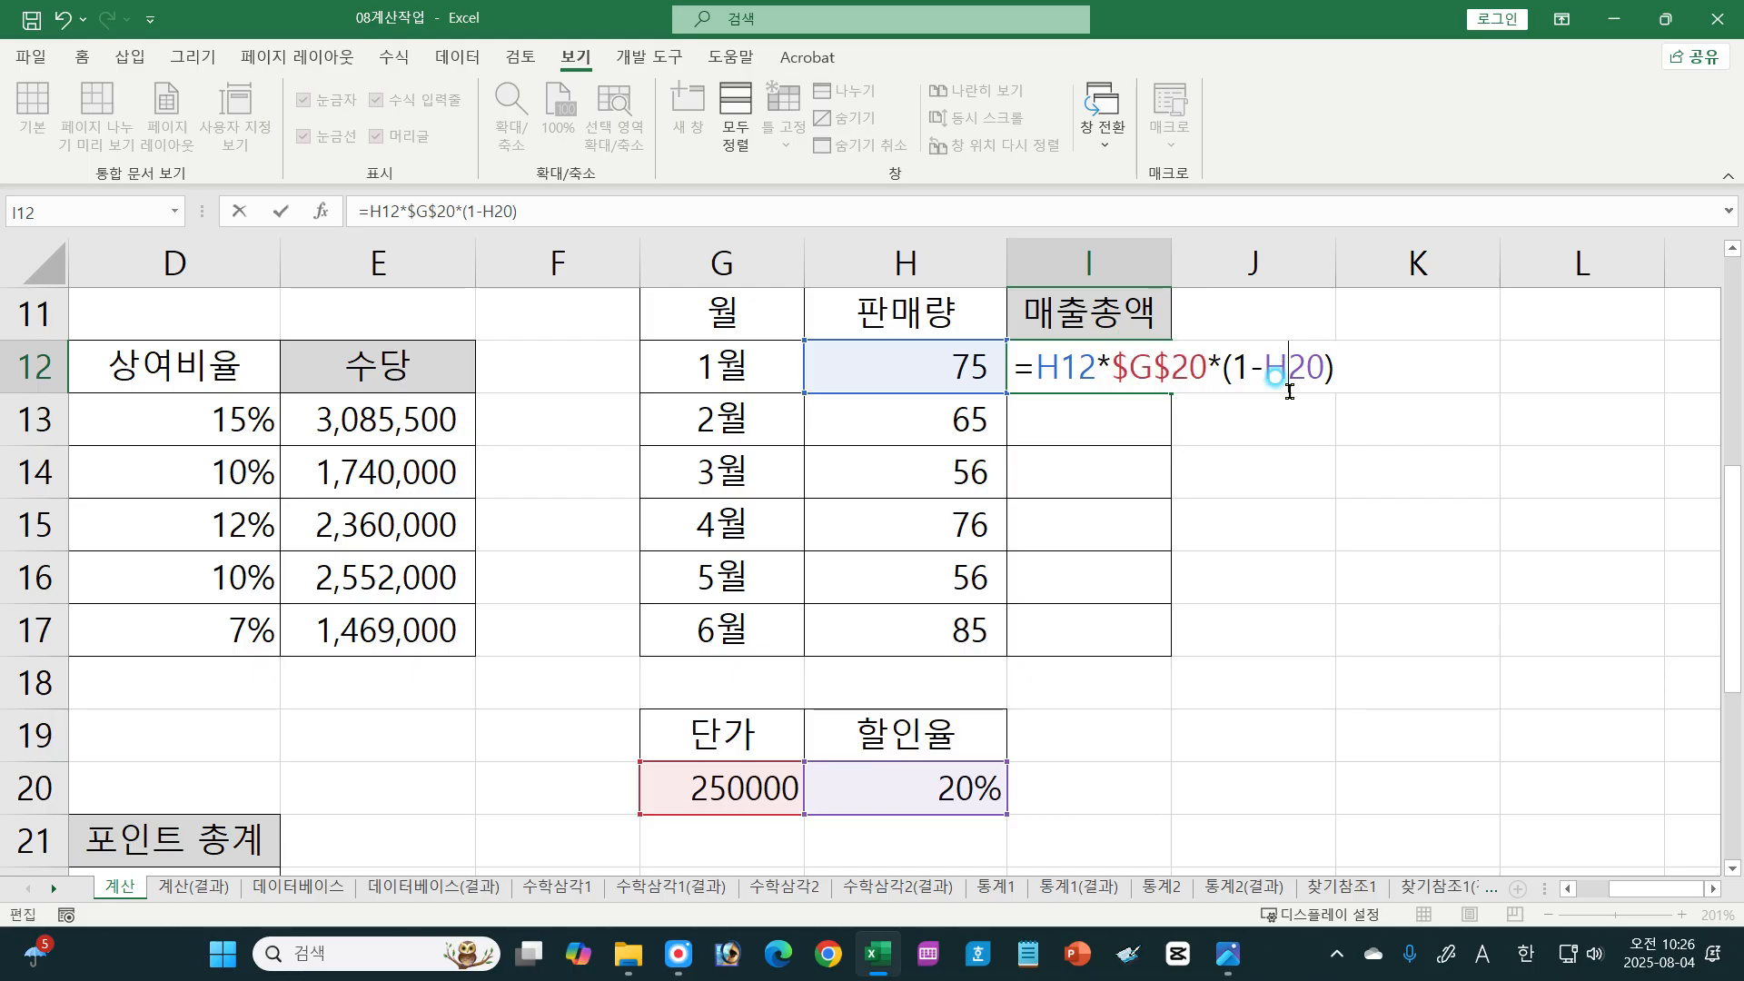
{"action": "key", "text": "F4"}
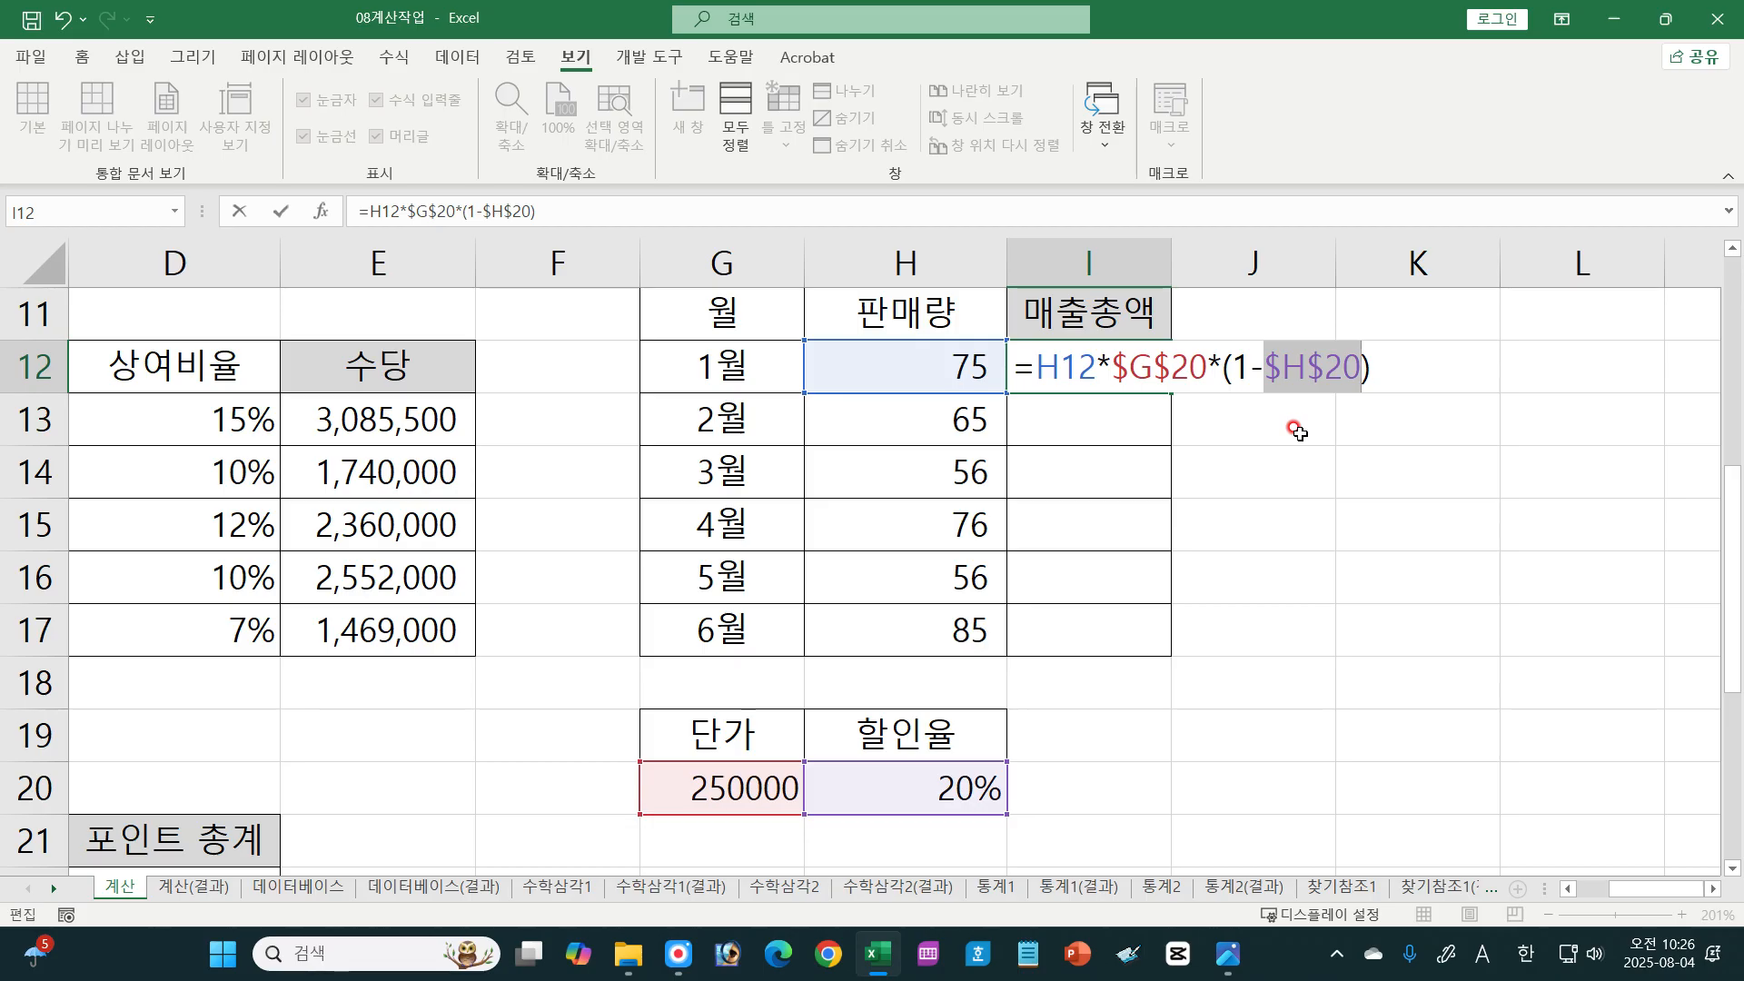
{"action": "key", "text": "Return"}
{"action": "left_click", "coordinate": [1152, 371]}
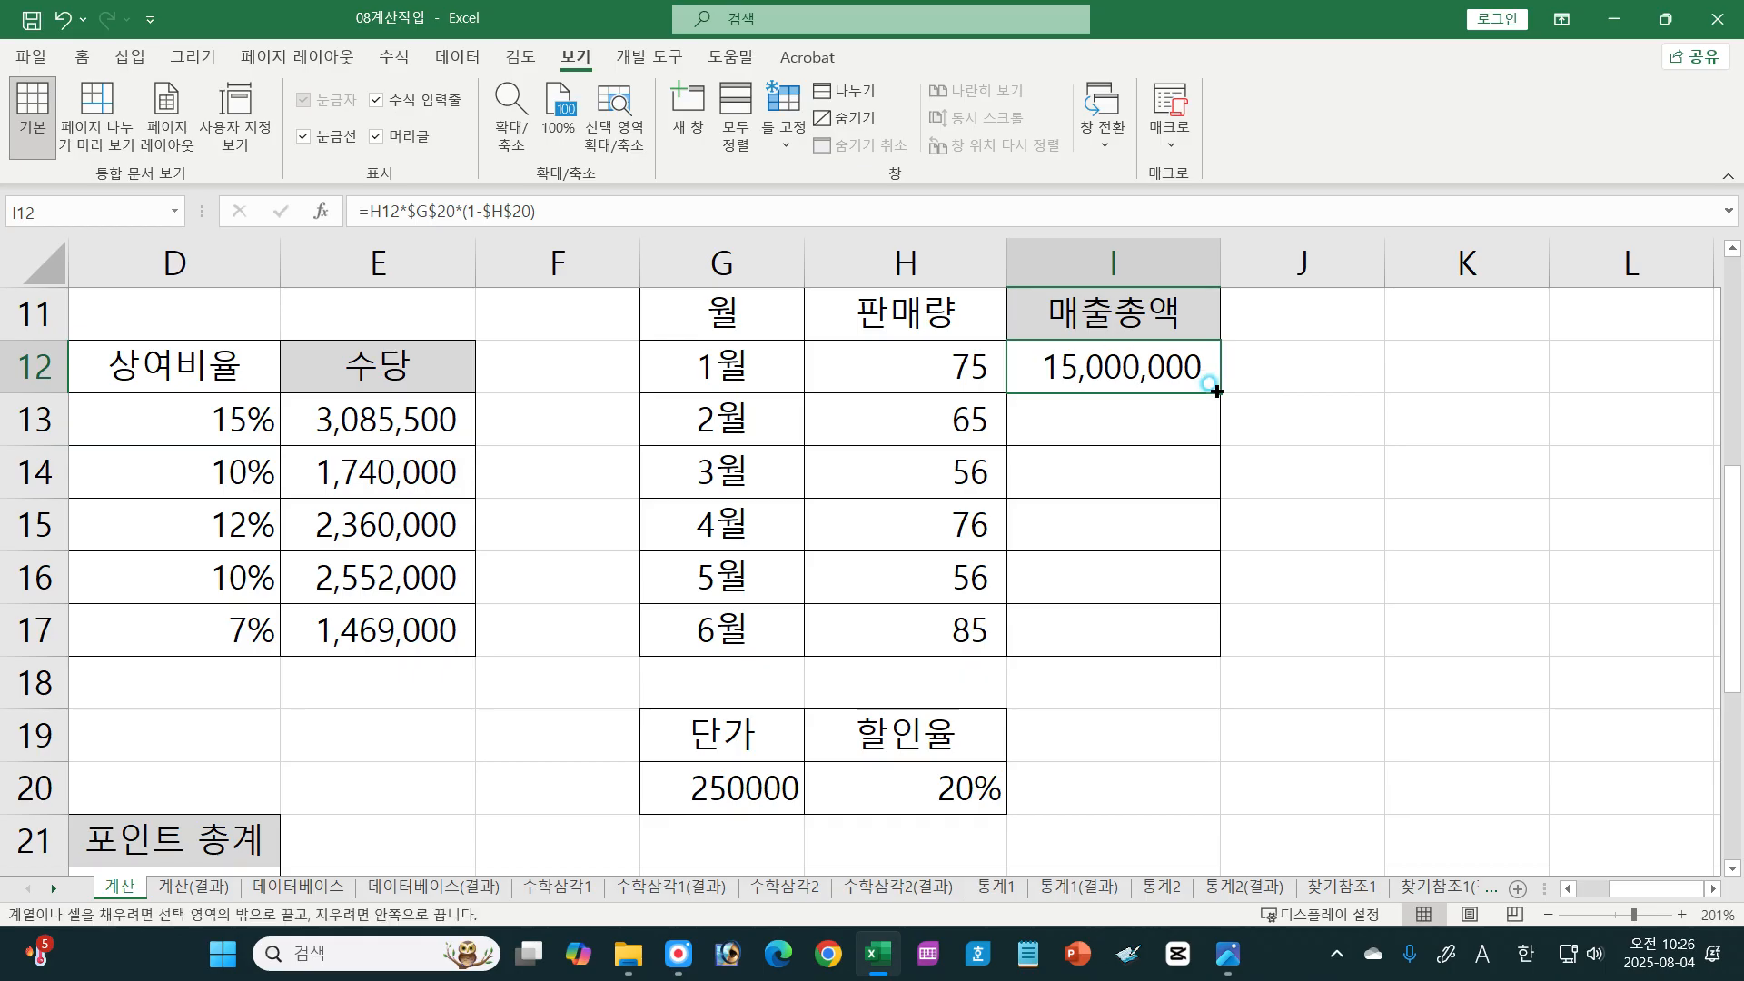
{"action": "left_click_drag", "start_coordinate": [1217, 391], "coordinate": [1181, 631]}
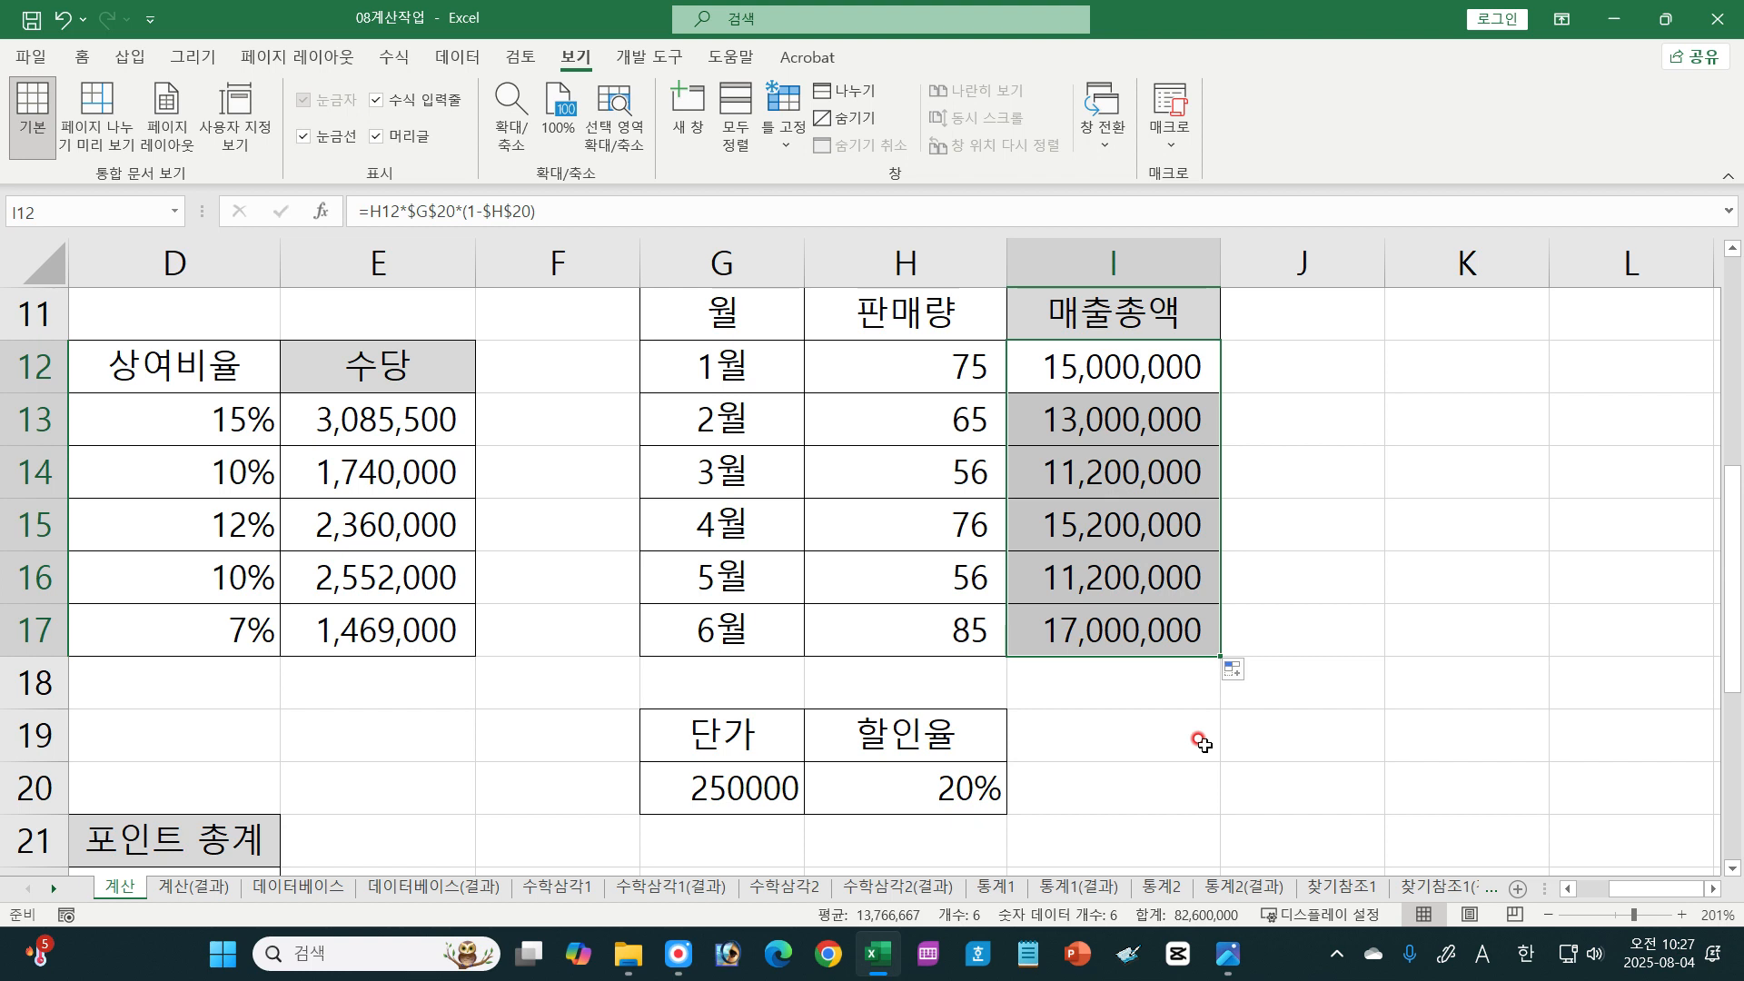
Step: Bring the whole [표5] 도서 포인트 관리 table into view
{"action": "scroll", "coordinate": [1199, 741], "scroll_direction": "down", "scroll_amount": 5}
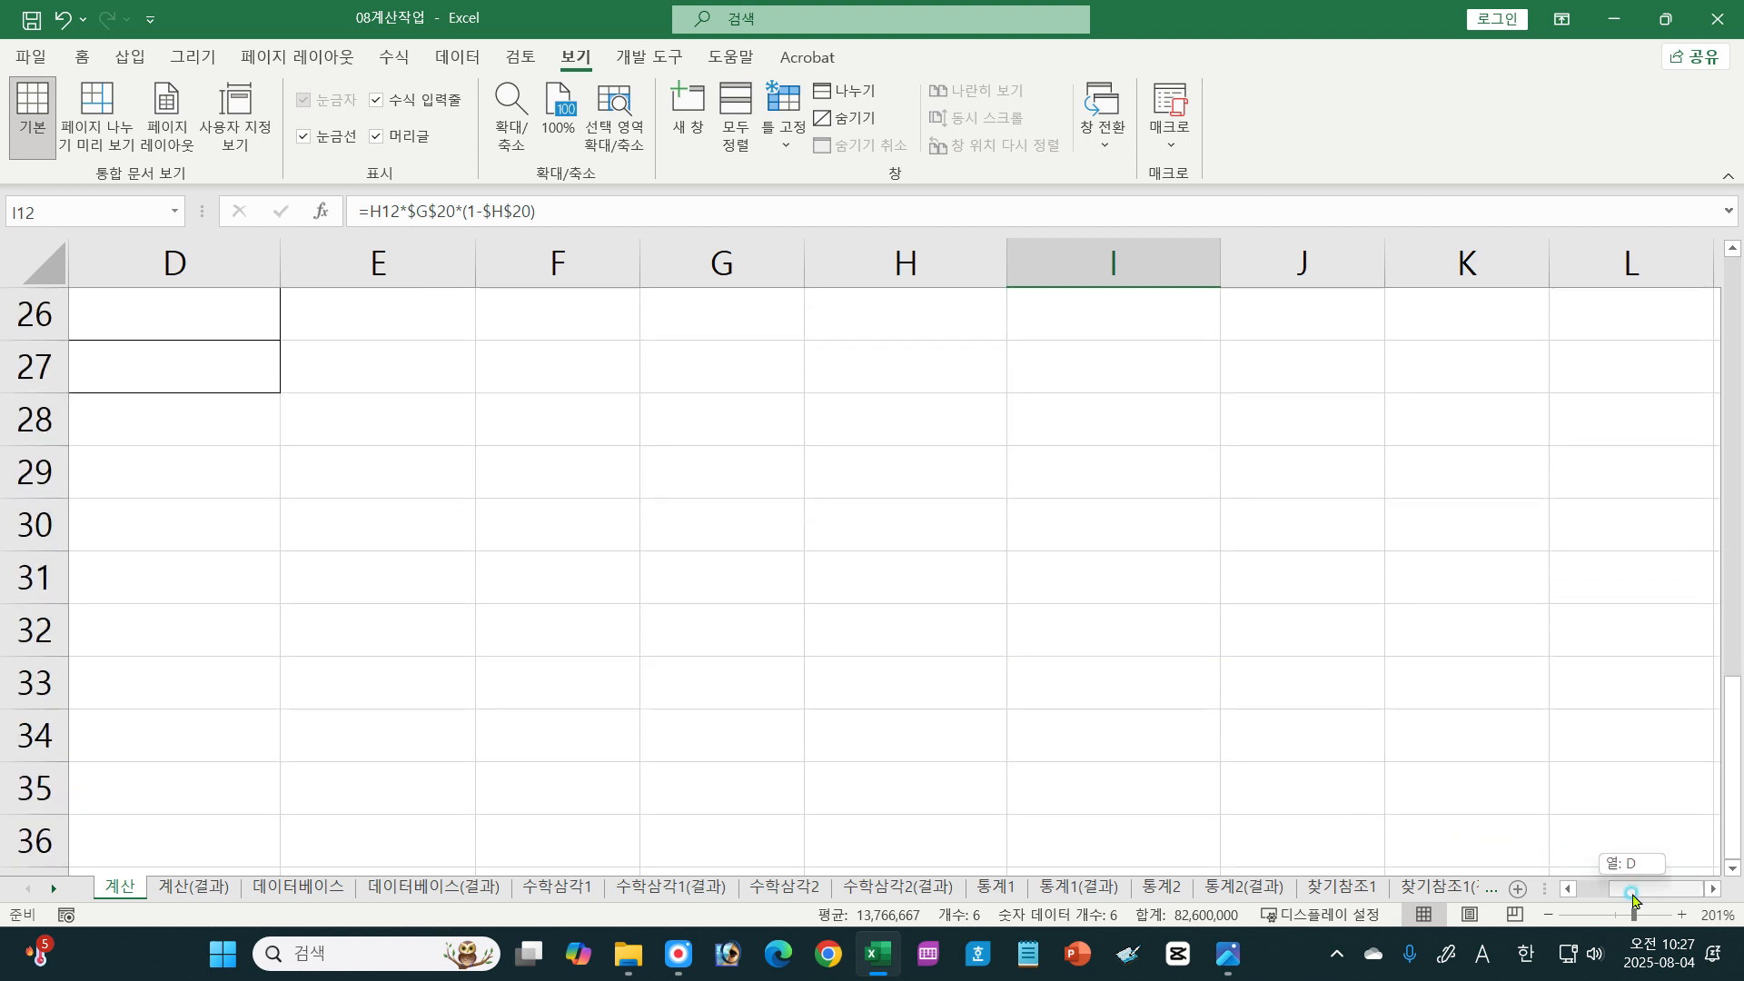
{"action": "scroll", "coordinate": [1599, 818], "scroll_direction": "left", "scroll_amount": 3}
{"action": "left_click", "coordinate": [1733, 248]}
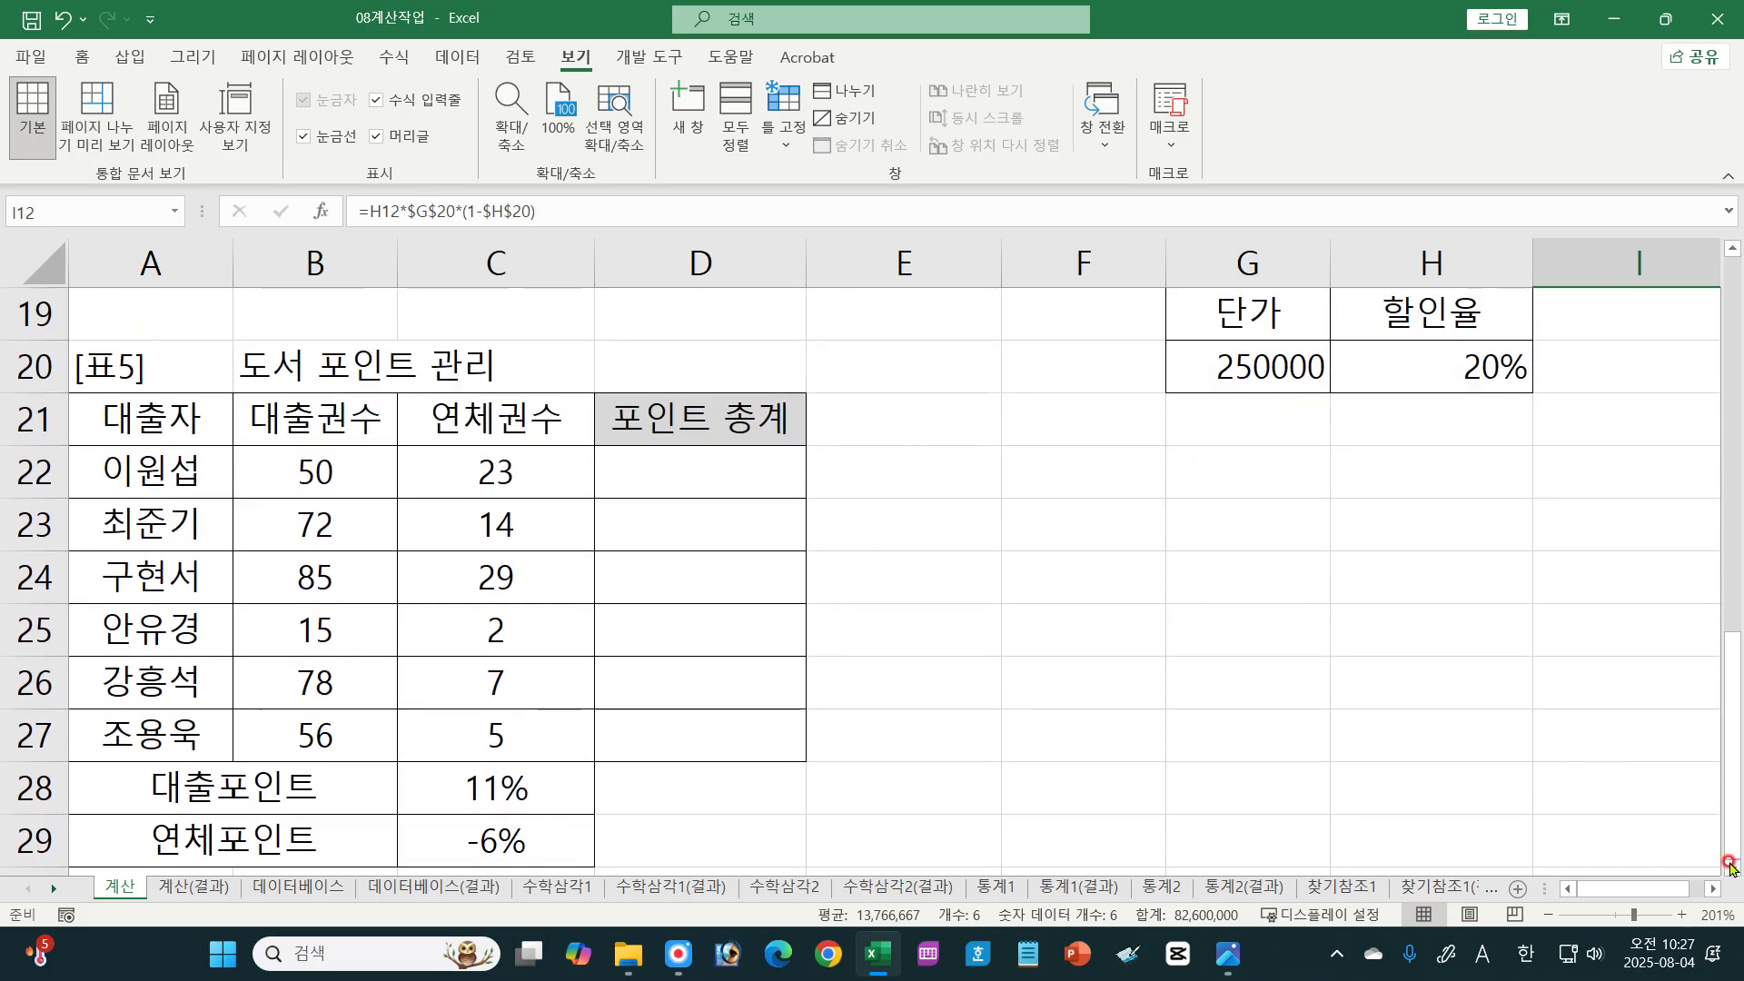
Step: Check the 포인트 총계 definition in textbook image 01-077.jpg, and start the D22 formula in the workbook as =B22*$C$28
{"action": "left_click", "coordinate": [1733, 867]}
{"action": "left_click", "coordinate": [722, 373]}
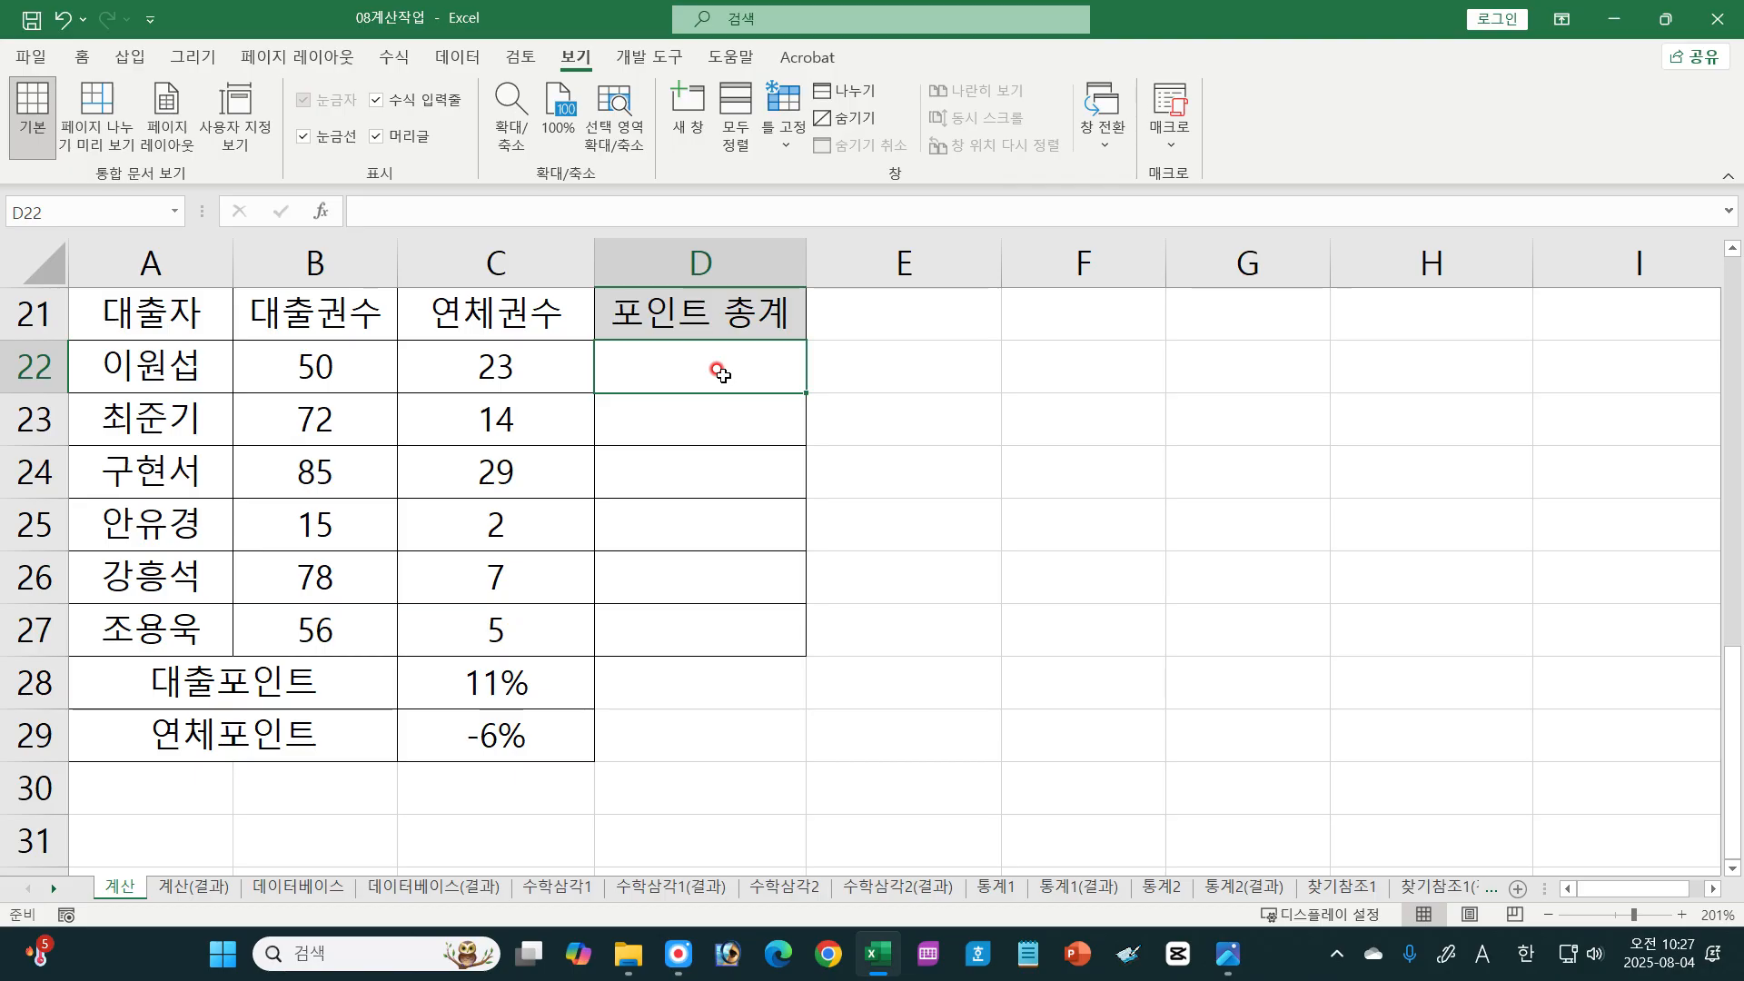
{"action": "left_click", "coordinate": [1228, 953]}
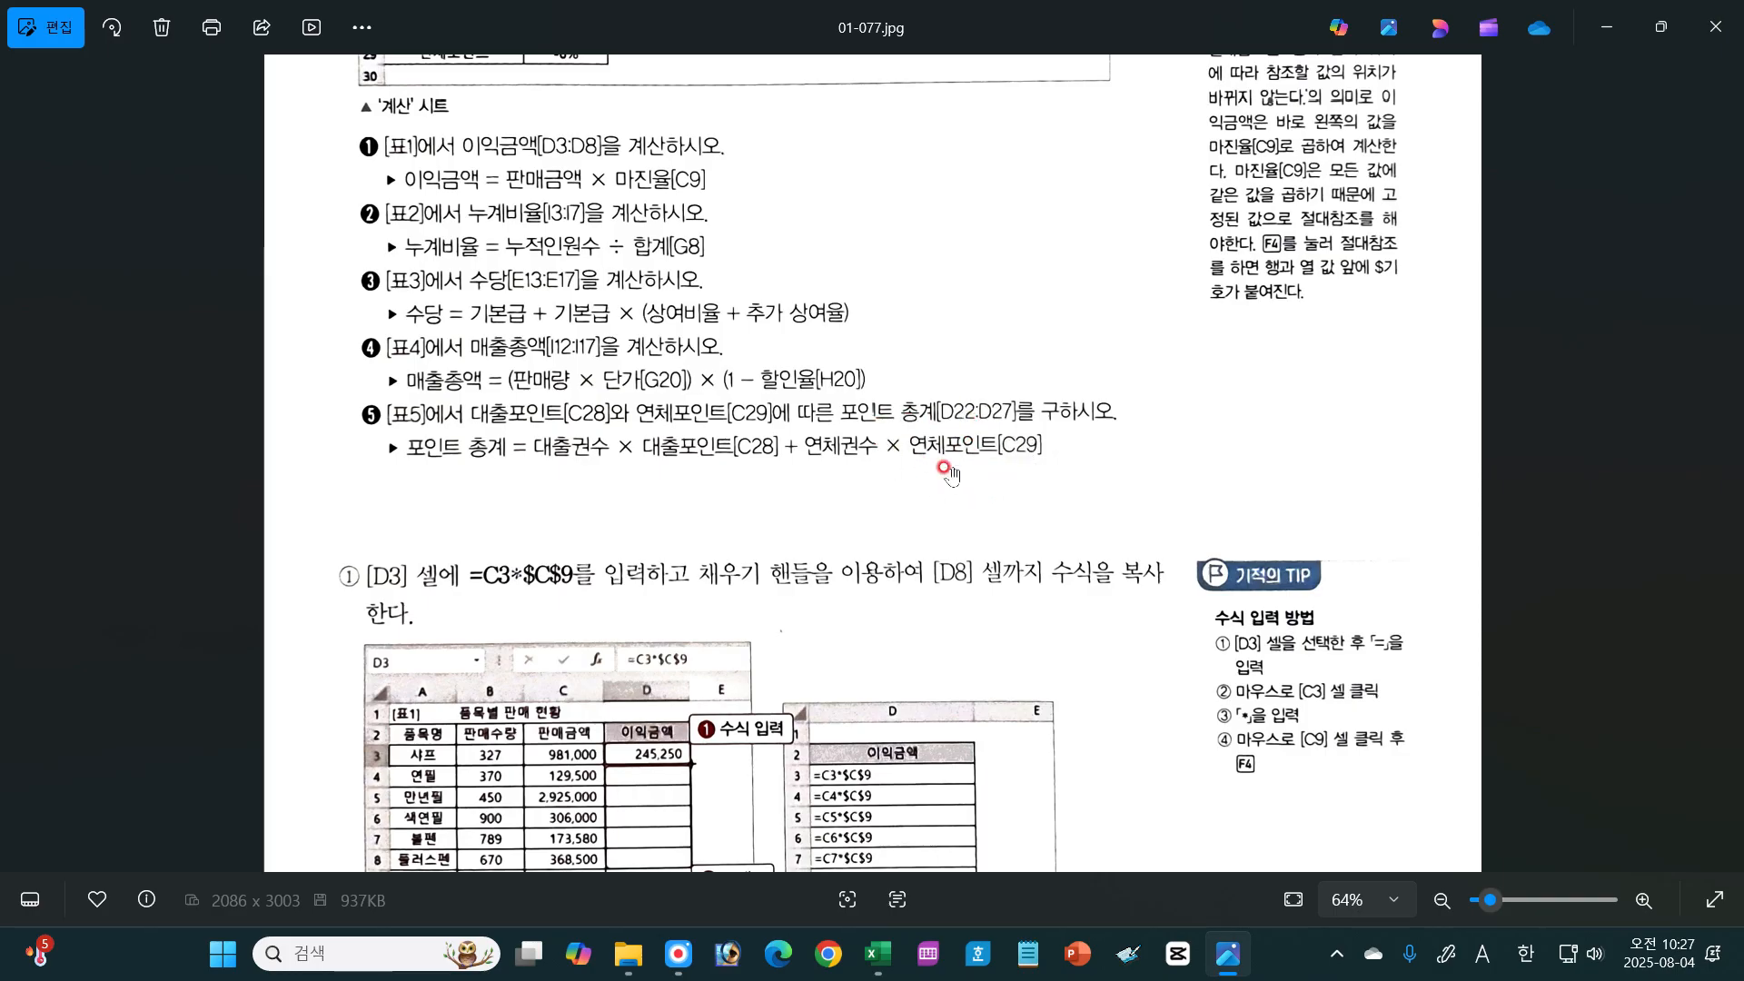
{"action": "left_click", "coordinate": [878, 954]}
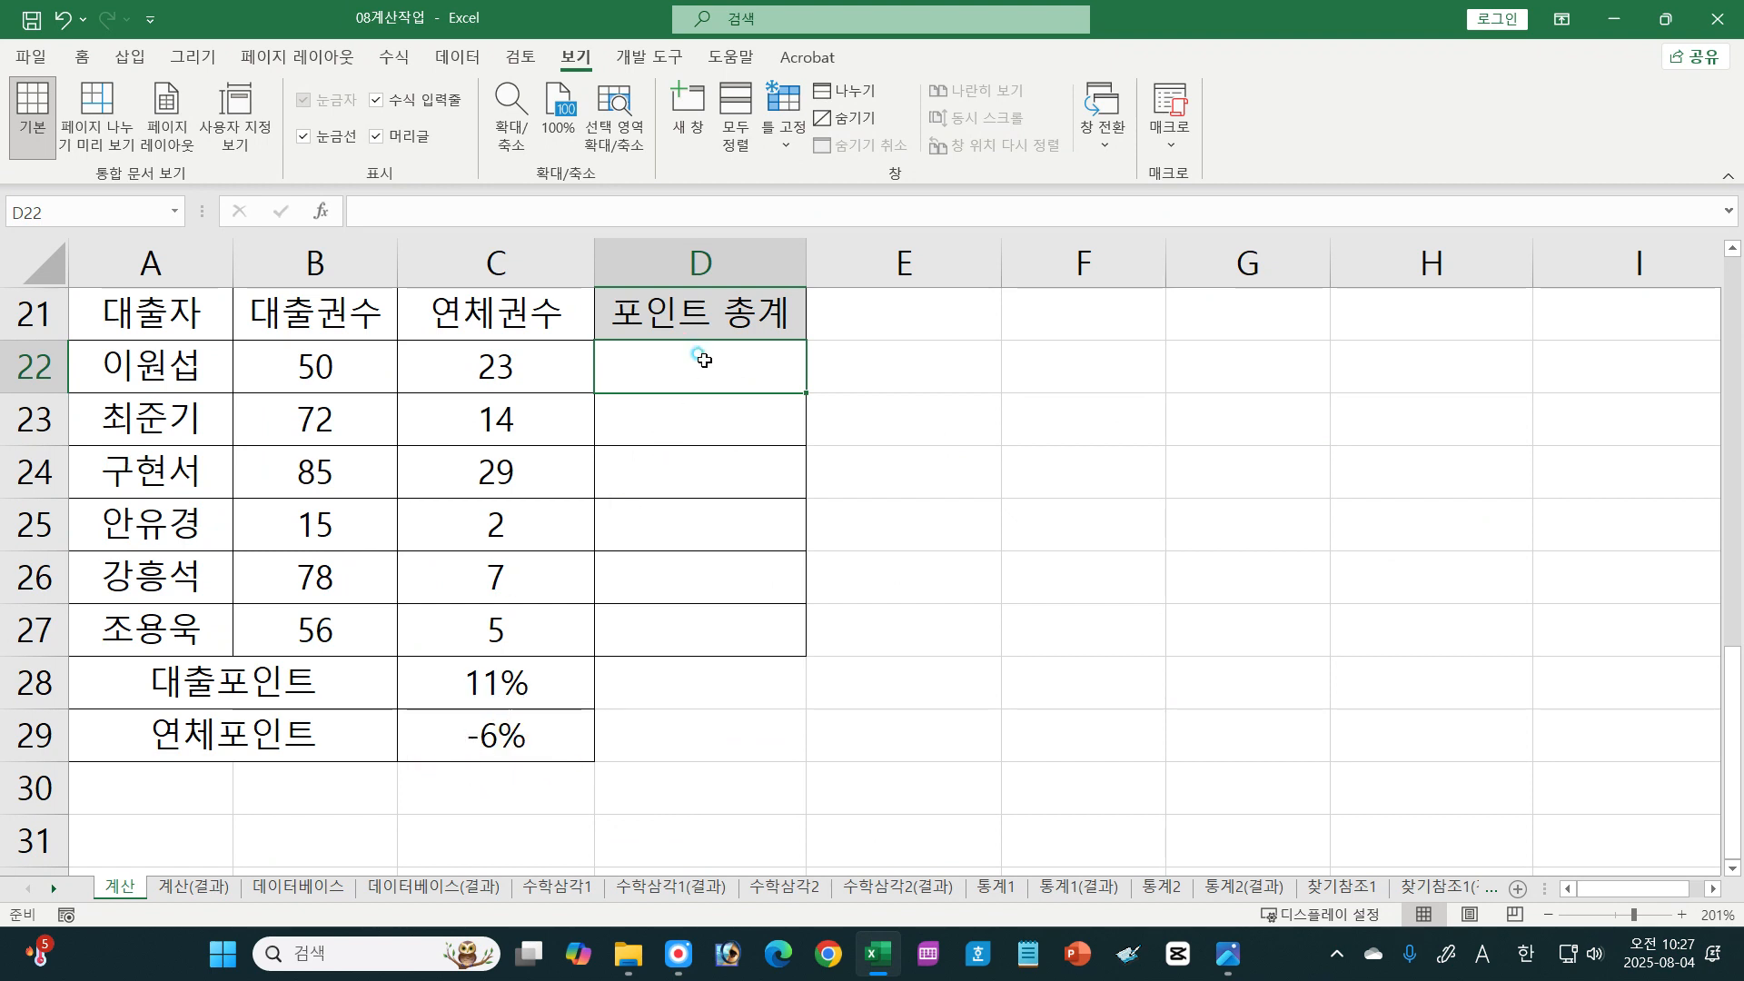
{"action": "type", "text": "="}
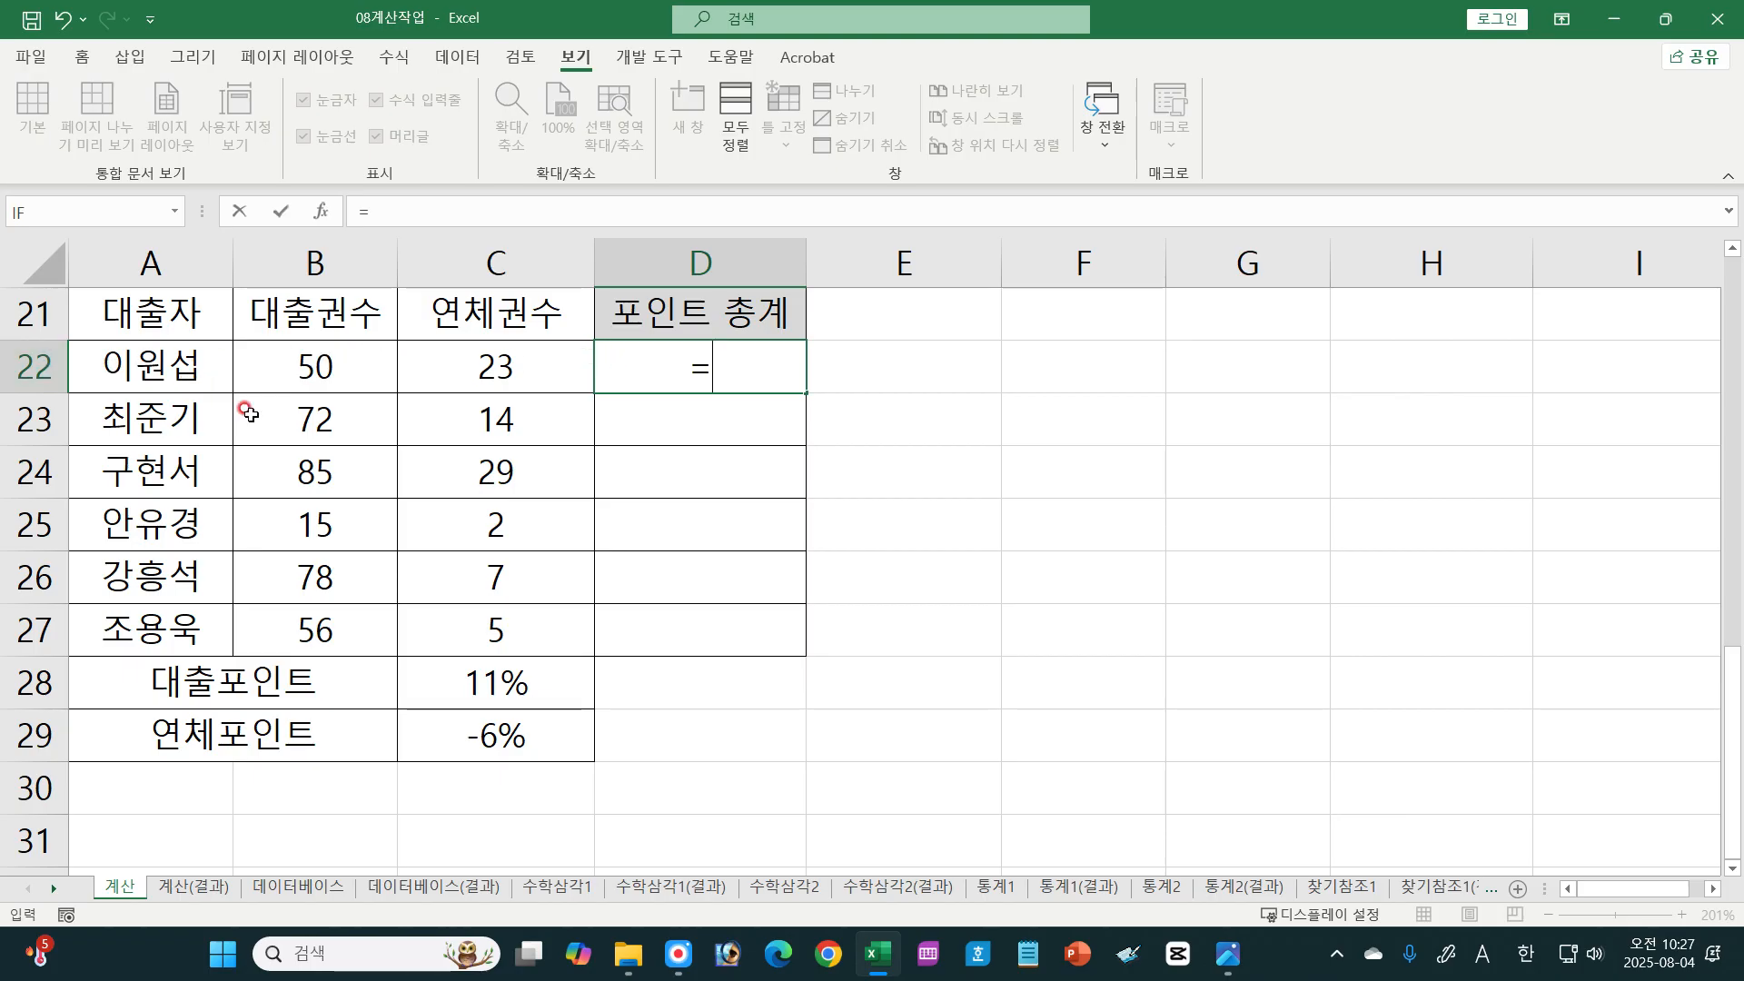
{"action": "left_click", "coordinate": [289, 356]}
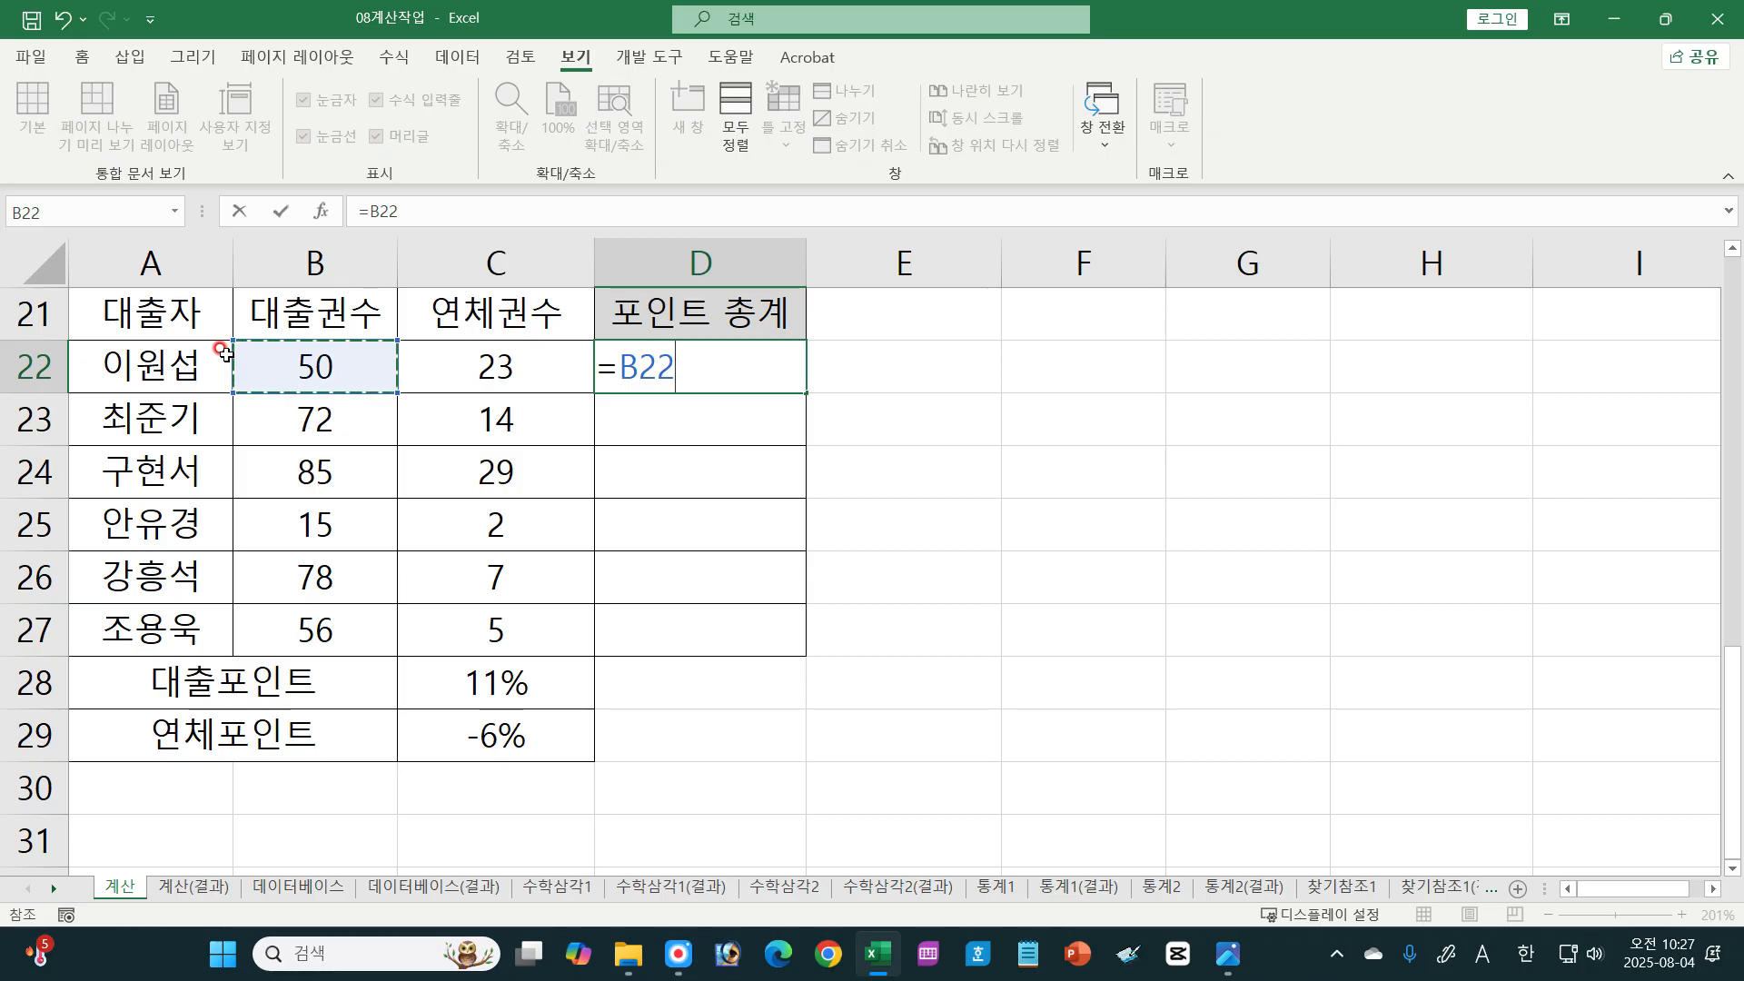
{"action": "type", "text": "*"}
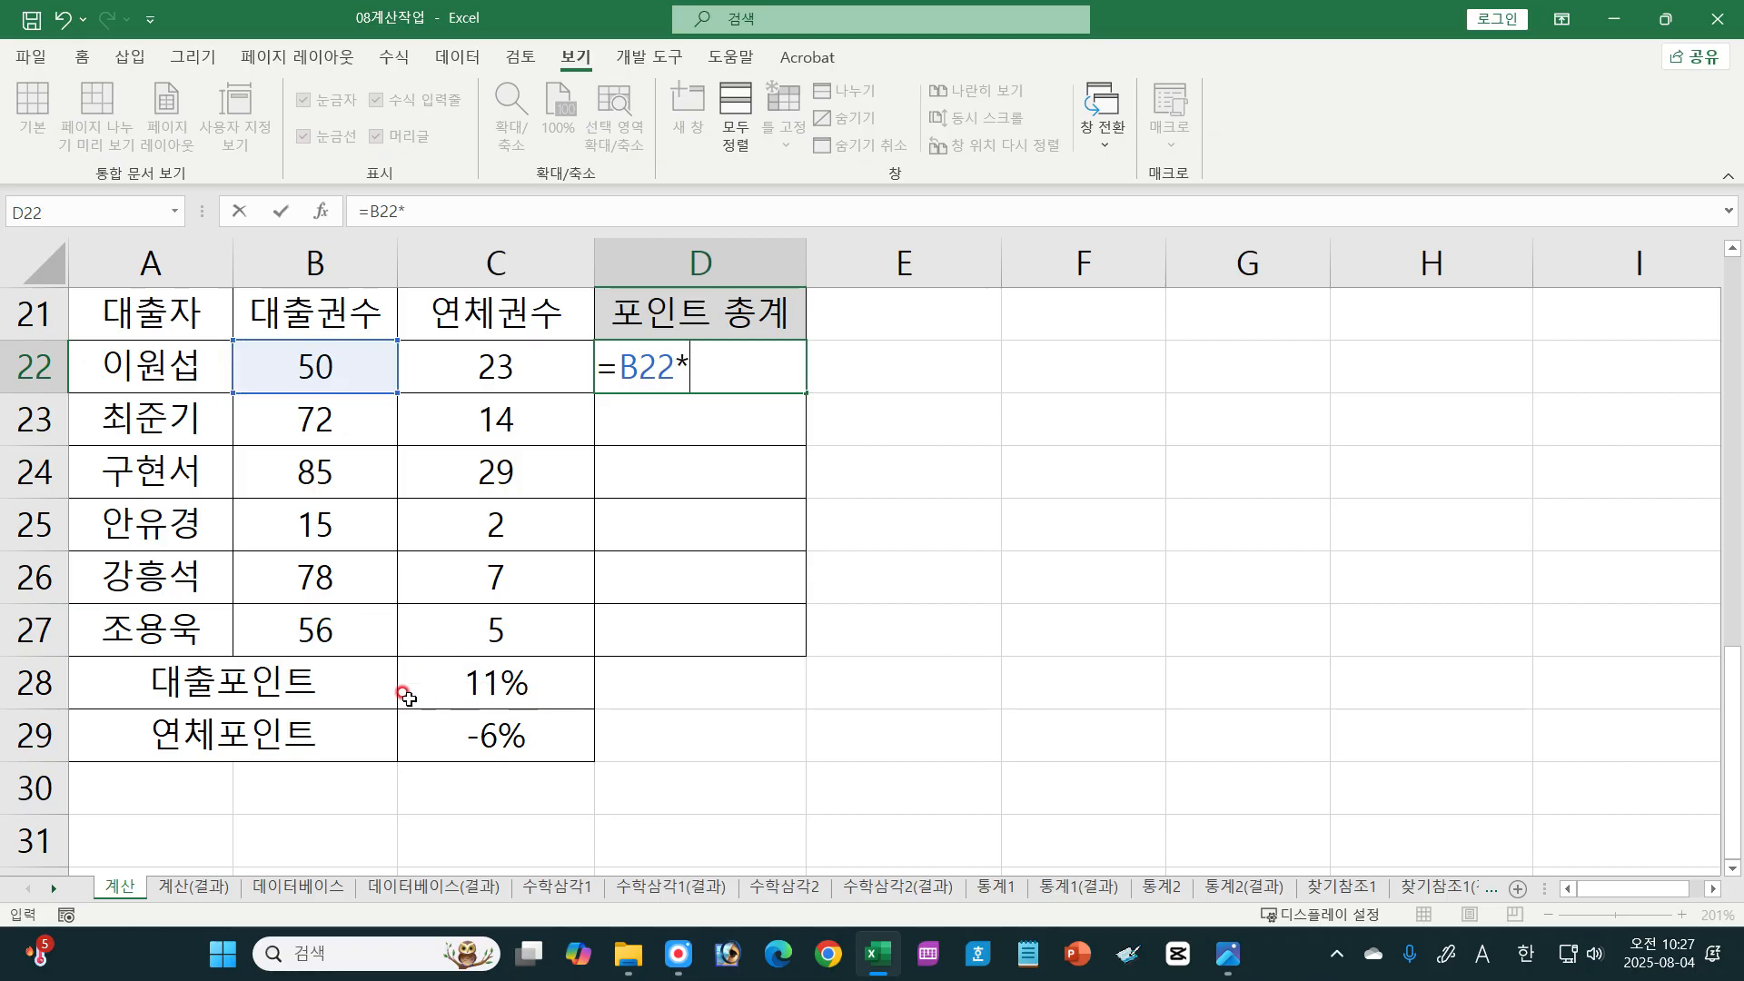
{"action": "left_click", "coordinate": [479, 688]}
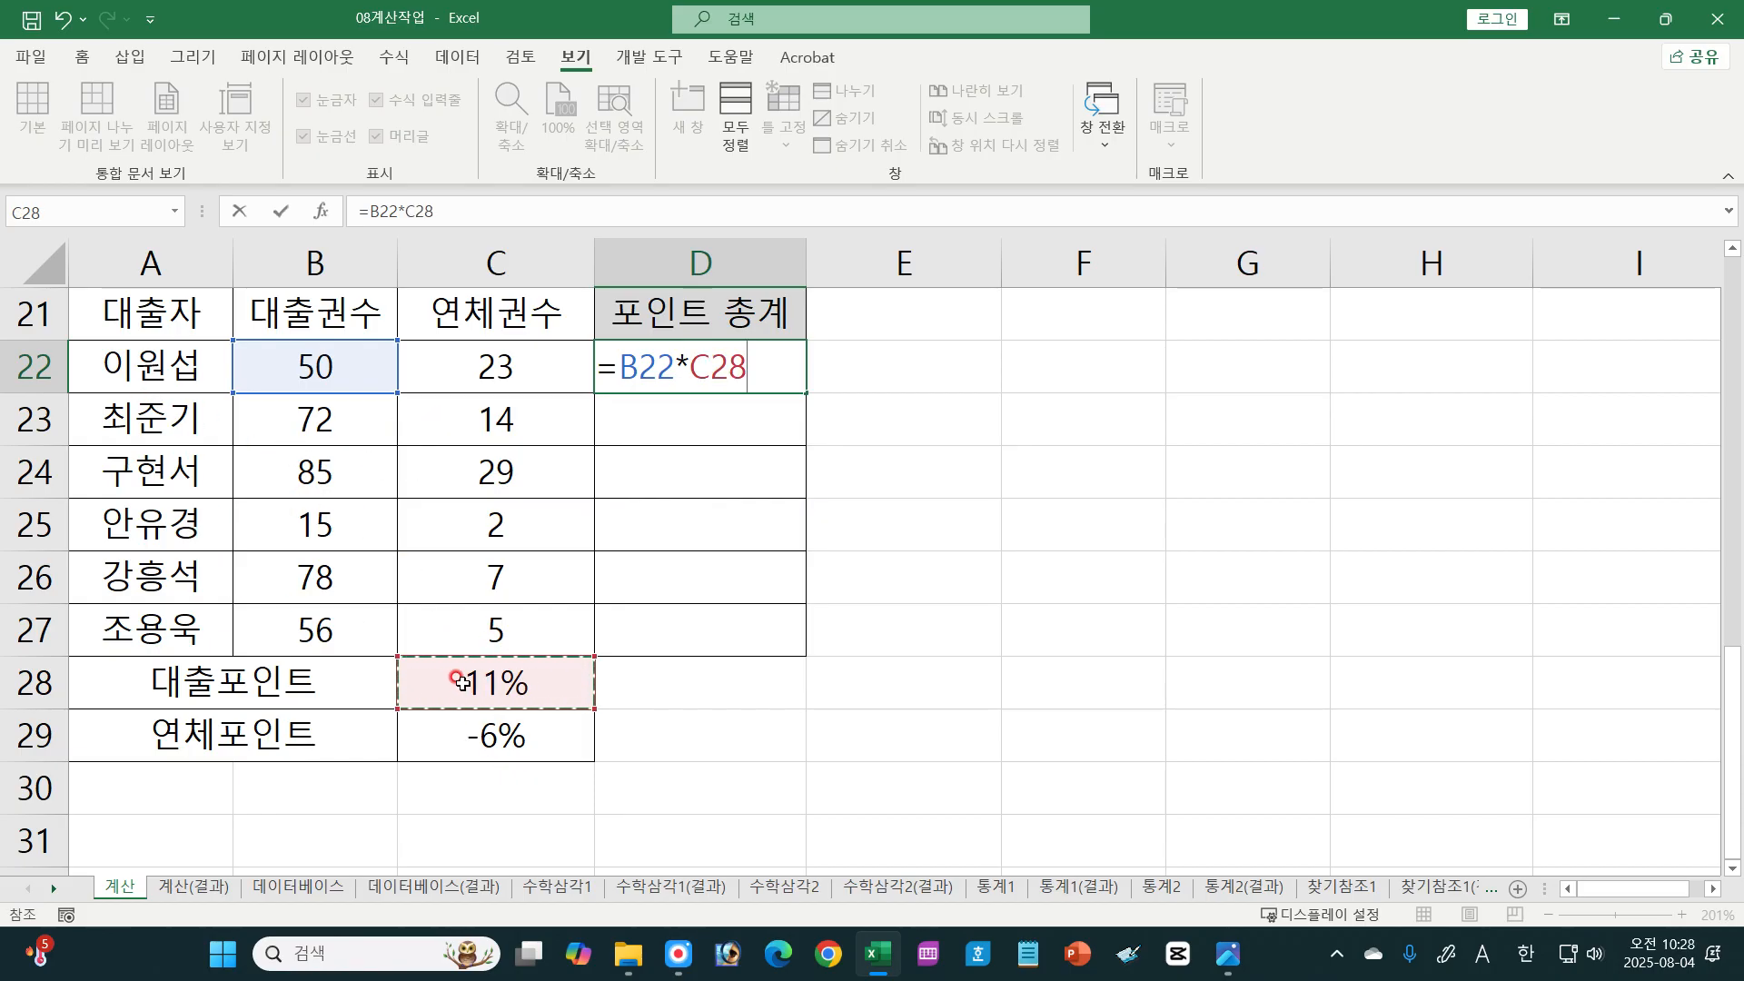
{"action": "key", "text": "F4"}
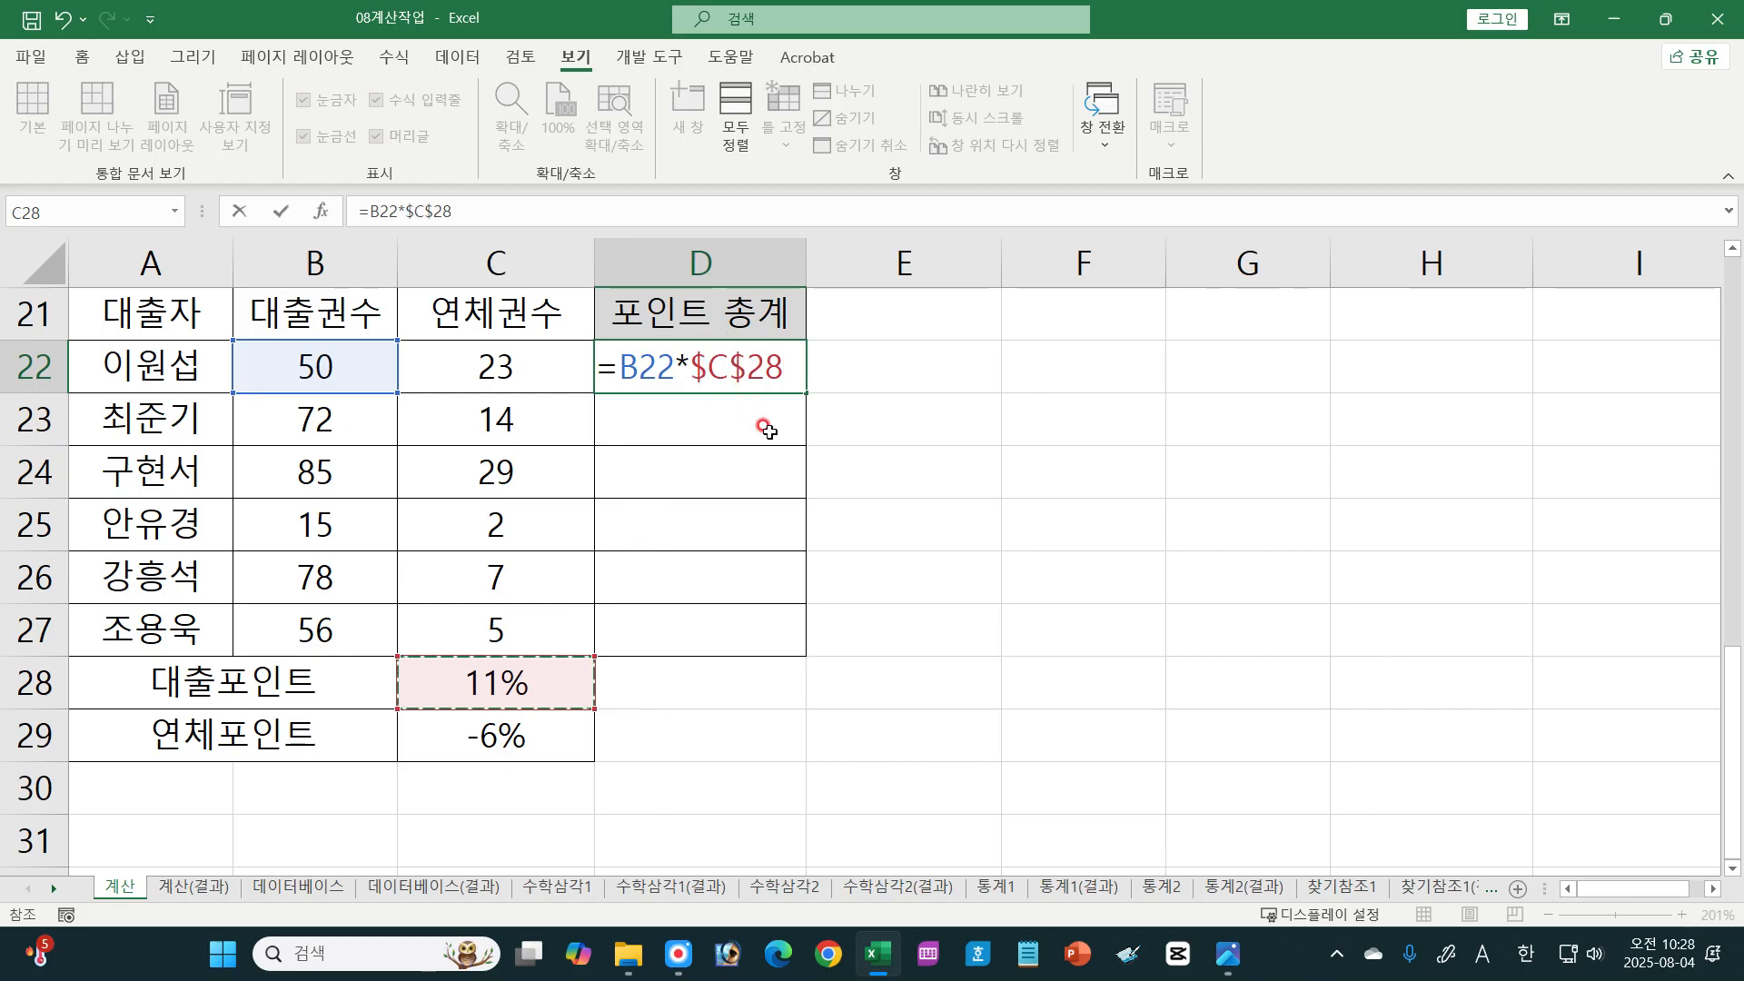
Step: Extend the 포인트 총계 formula in D22 with +C22*$C$29, keeping the 연체포인트 reference absolute
{"action": "type", "text": "+"}
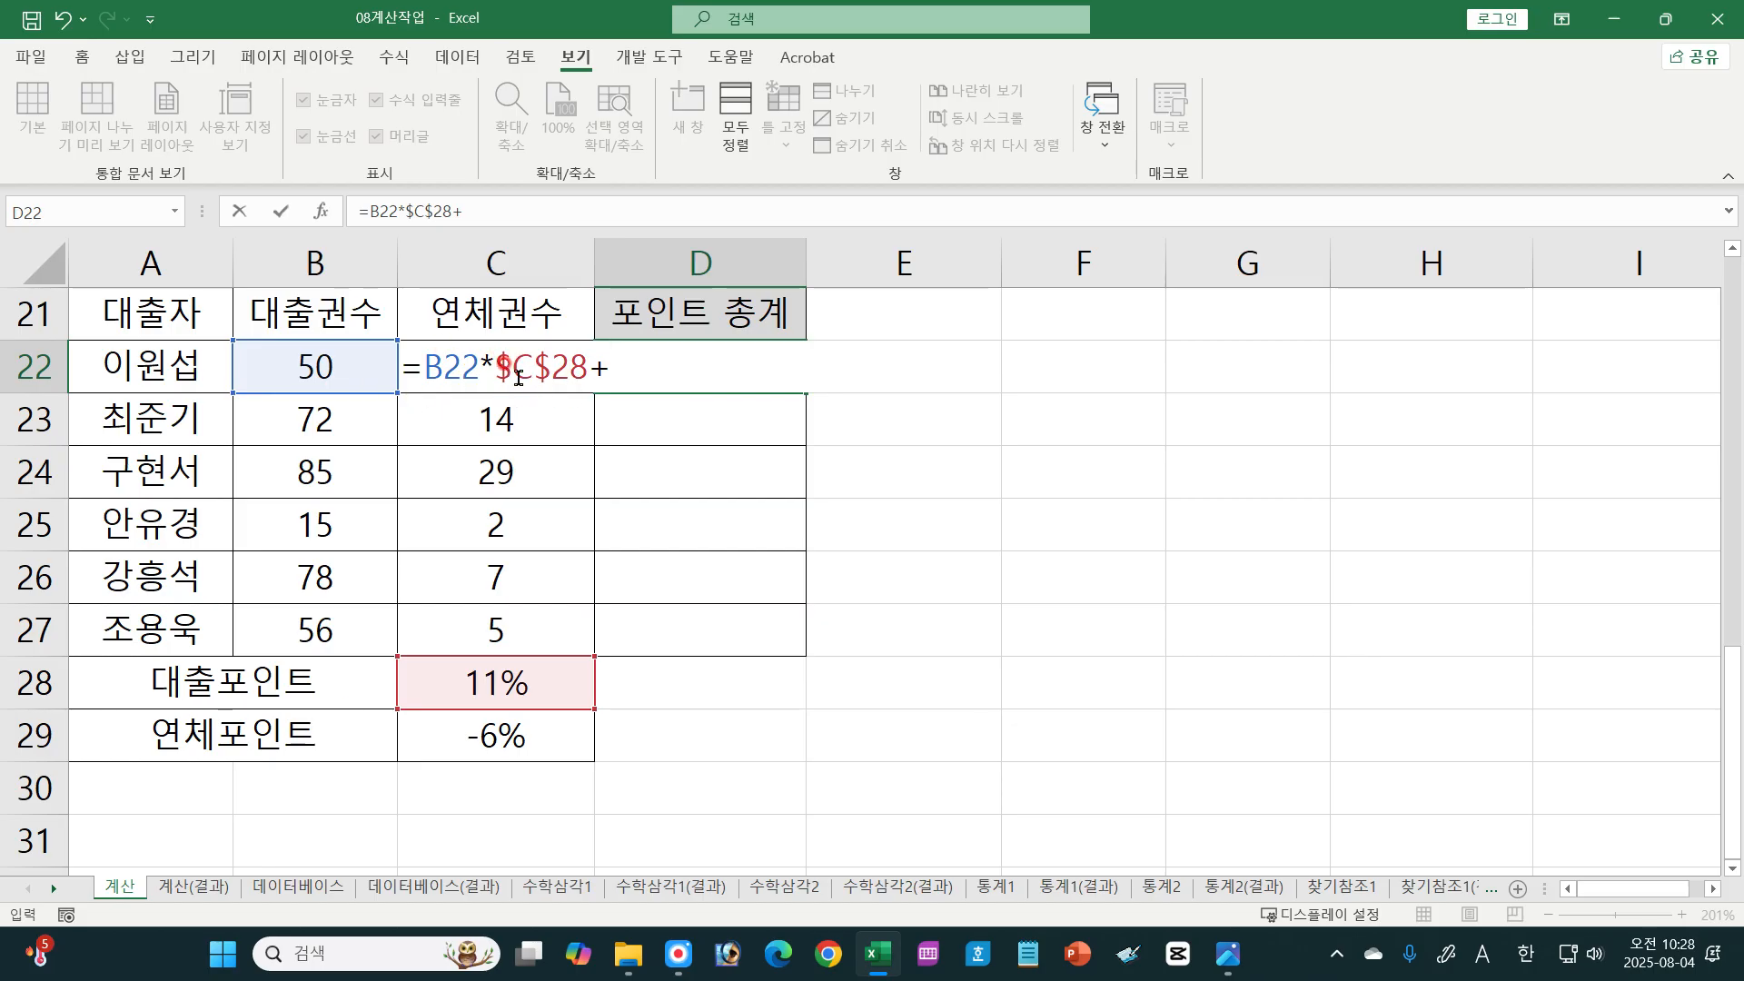
{"action": "left_click", "coordinate": [486, 316]}
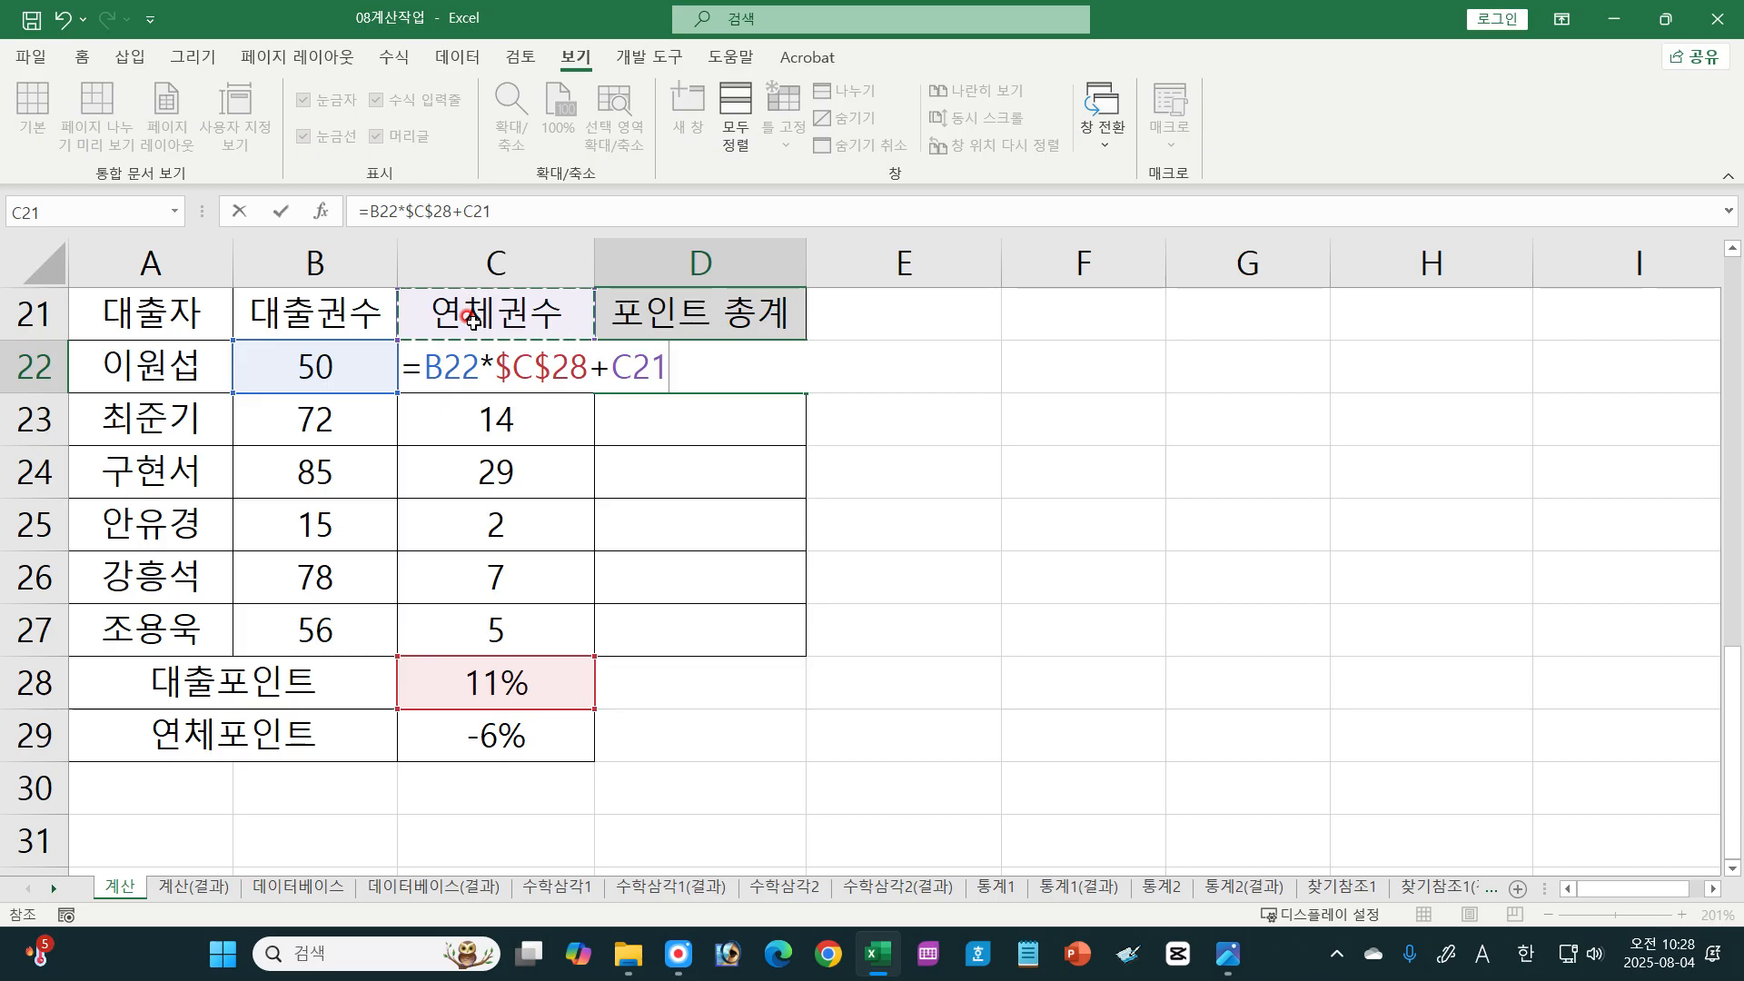
{"action": "key", "text": "Down"}
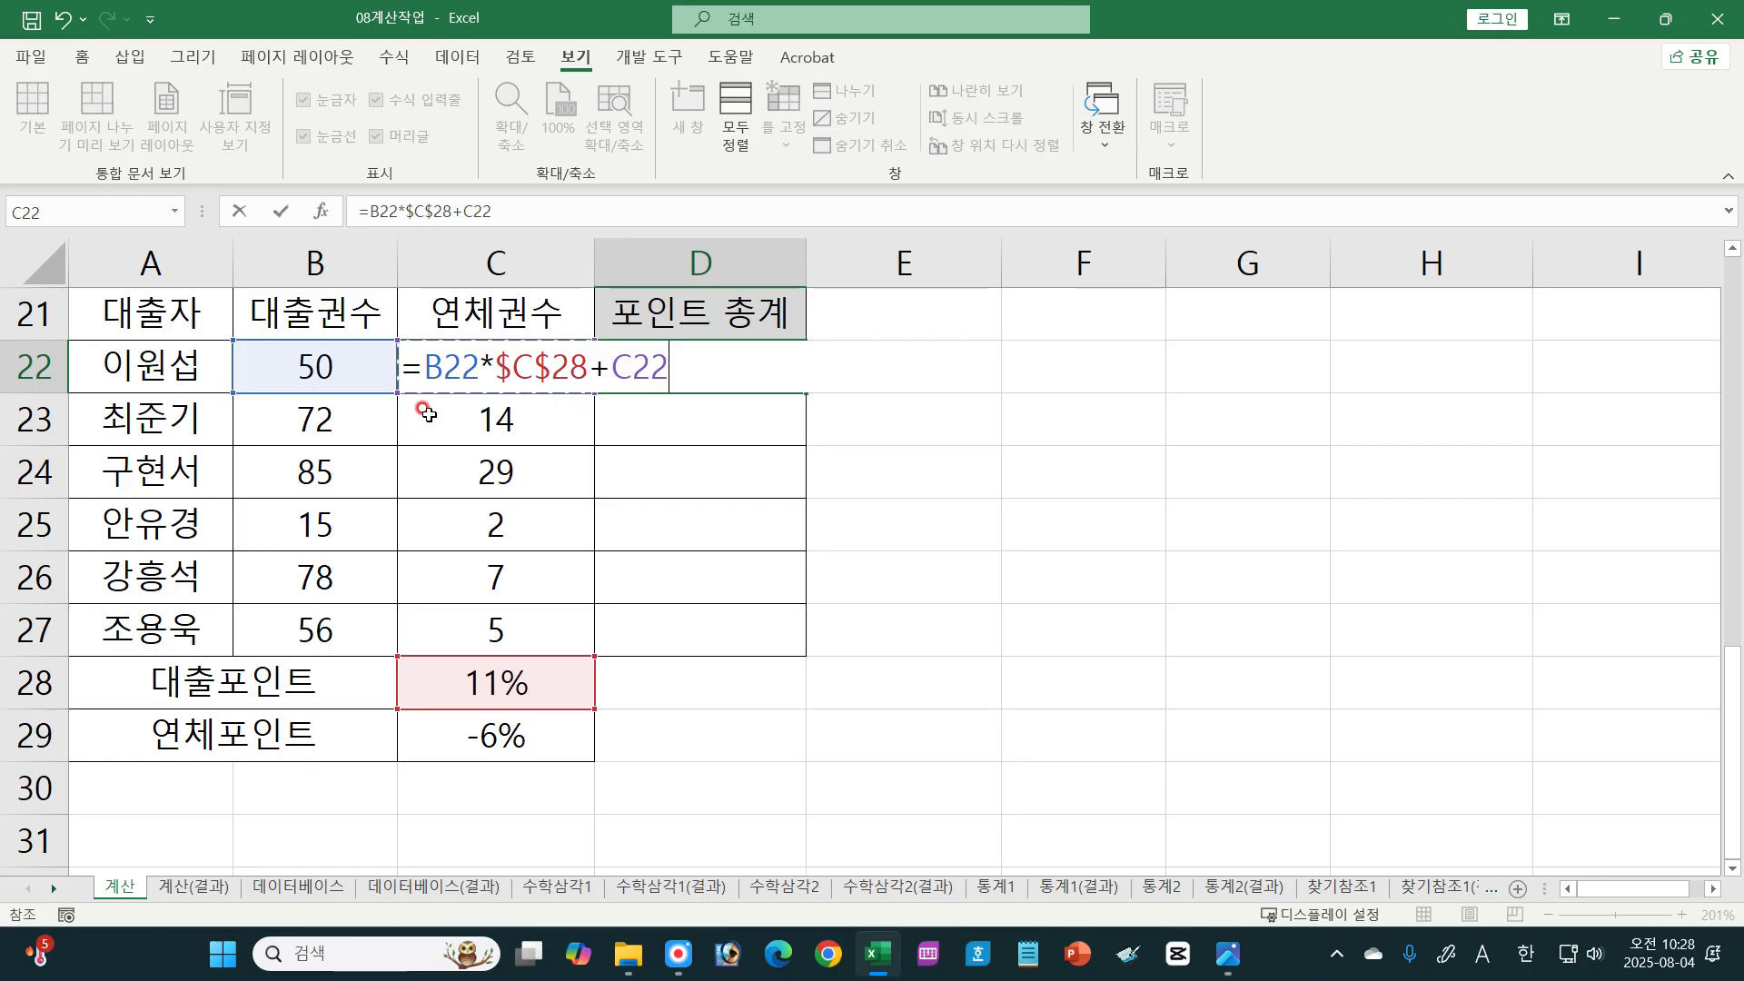
{"action": "type", "text": "*"}
{"action": "left_click", "coordinate": [498, 738]}
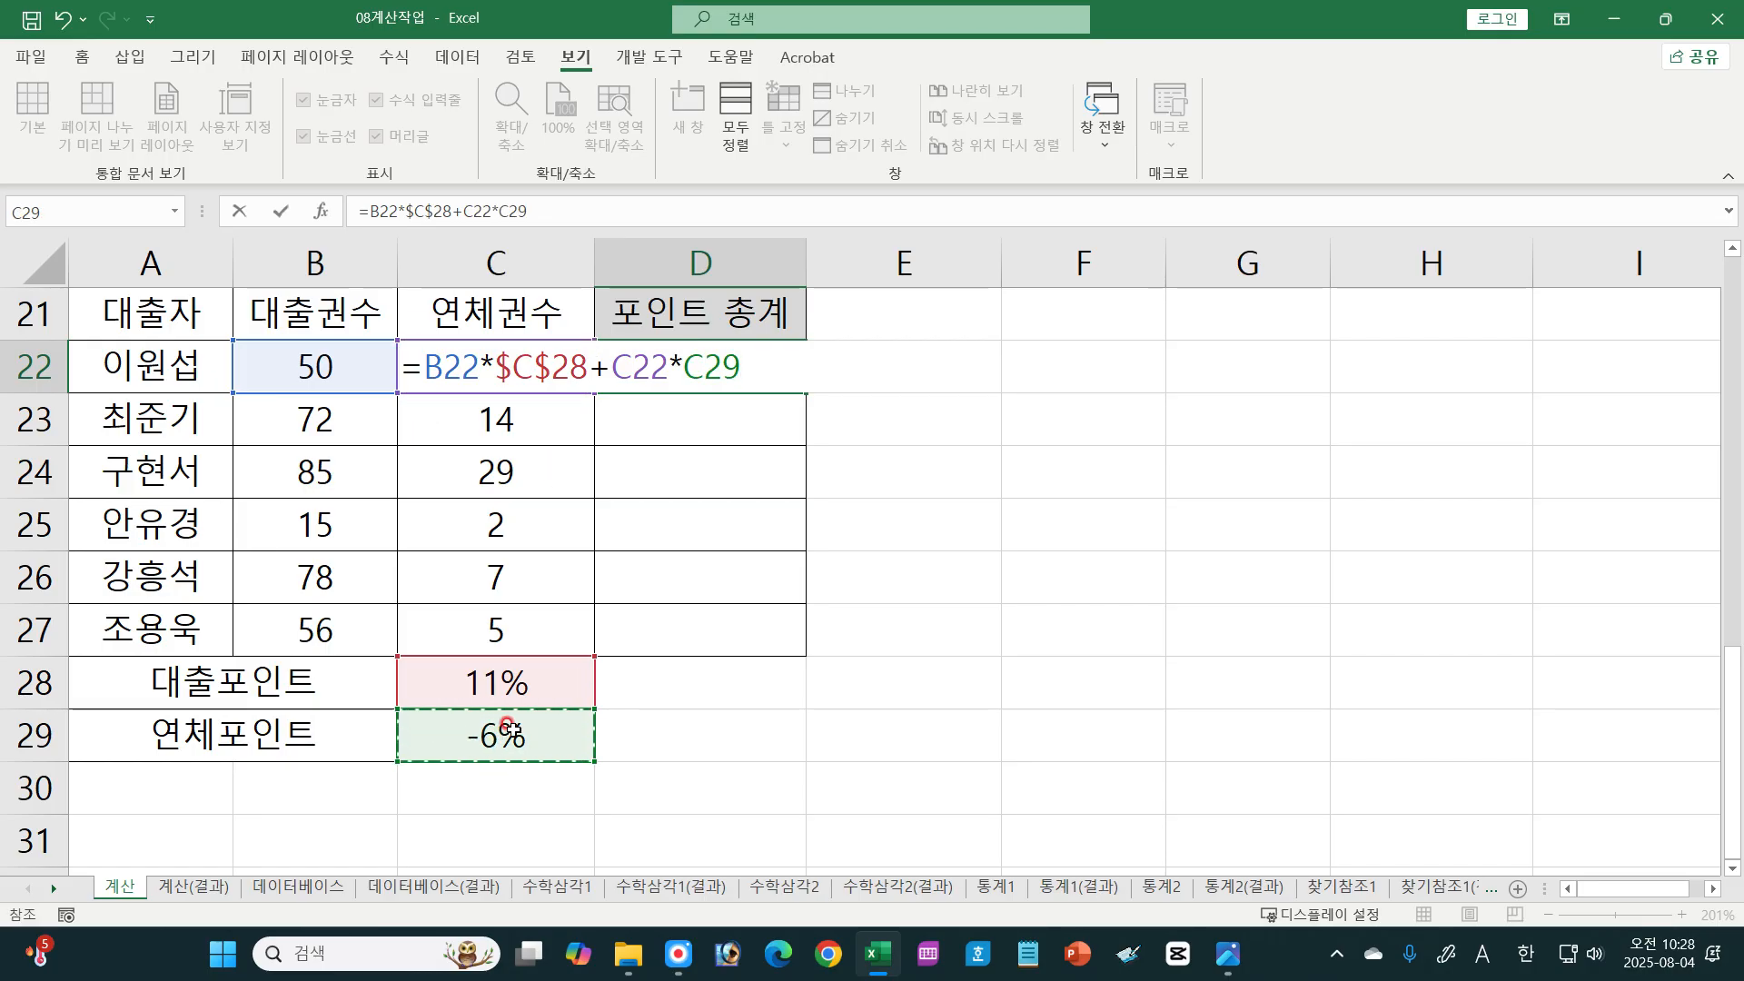
{"action": "key", "text": "F4"}
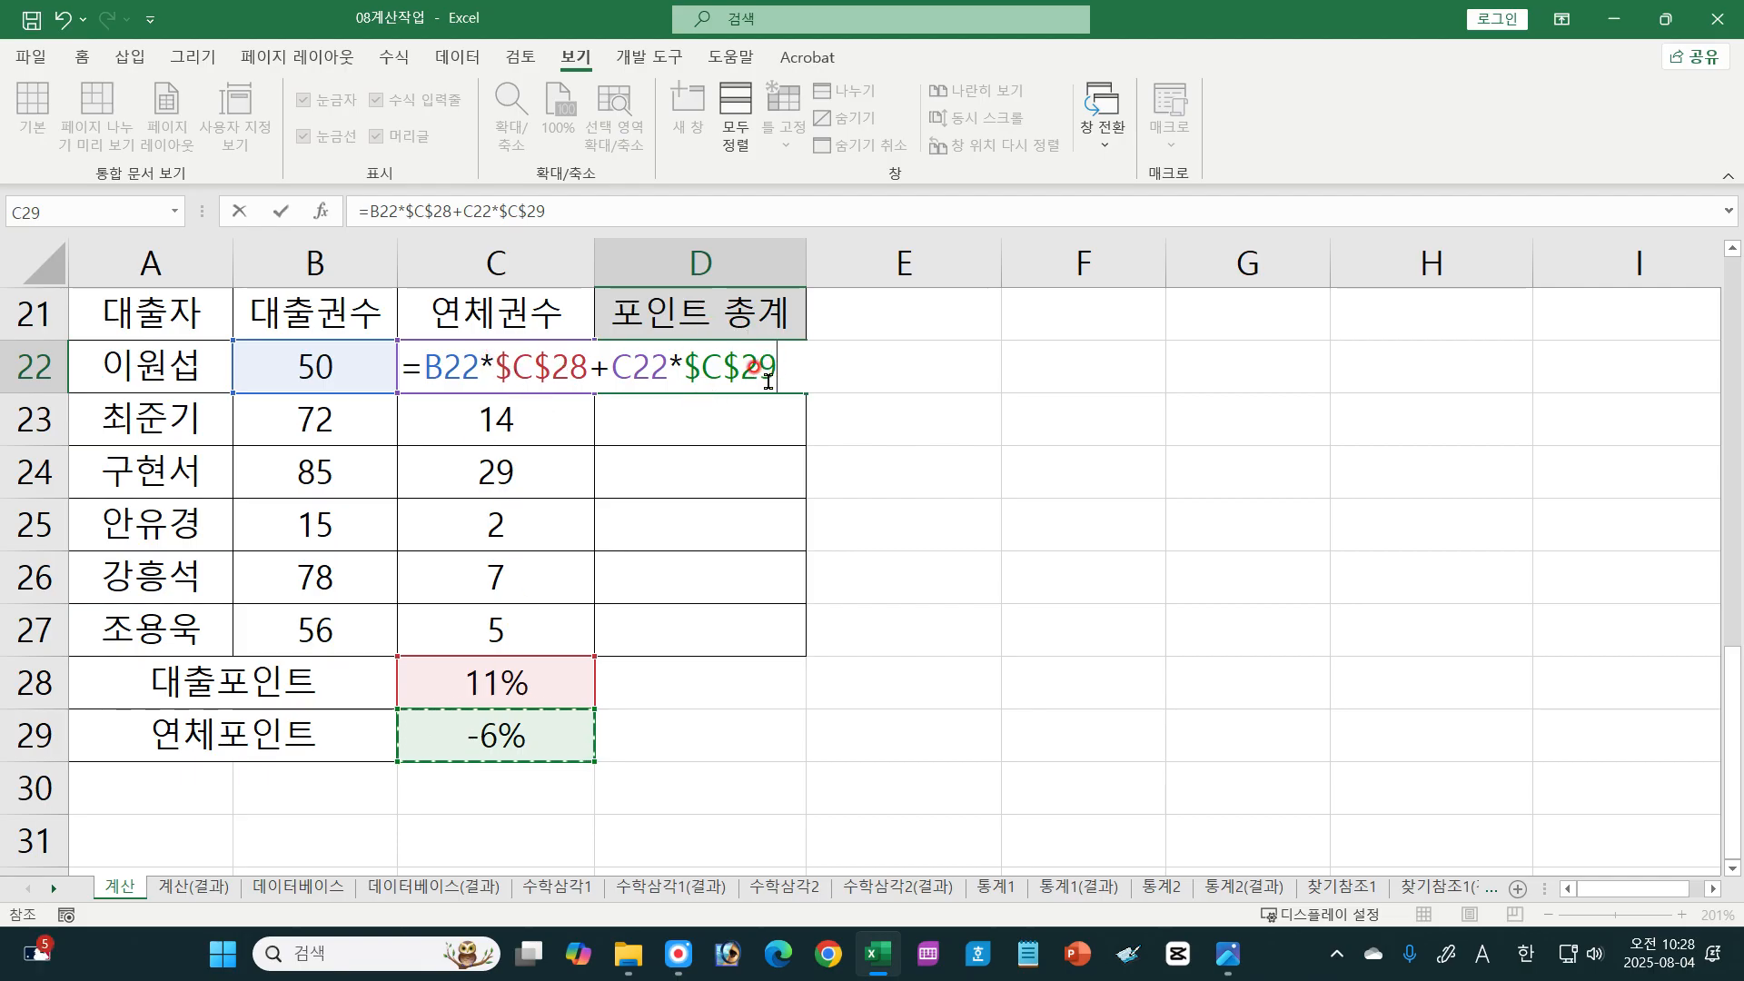
Step: Confirm the 포인트 총계 formula in D22 and fill it down to D27
{"action": "key", "text": "Return"}
{"action": "left_click", "coordinate": [767, 386]}
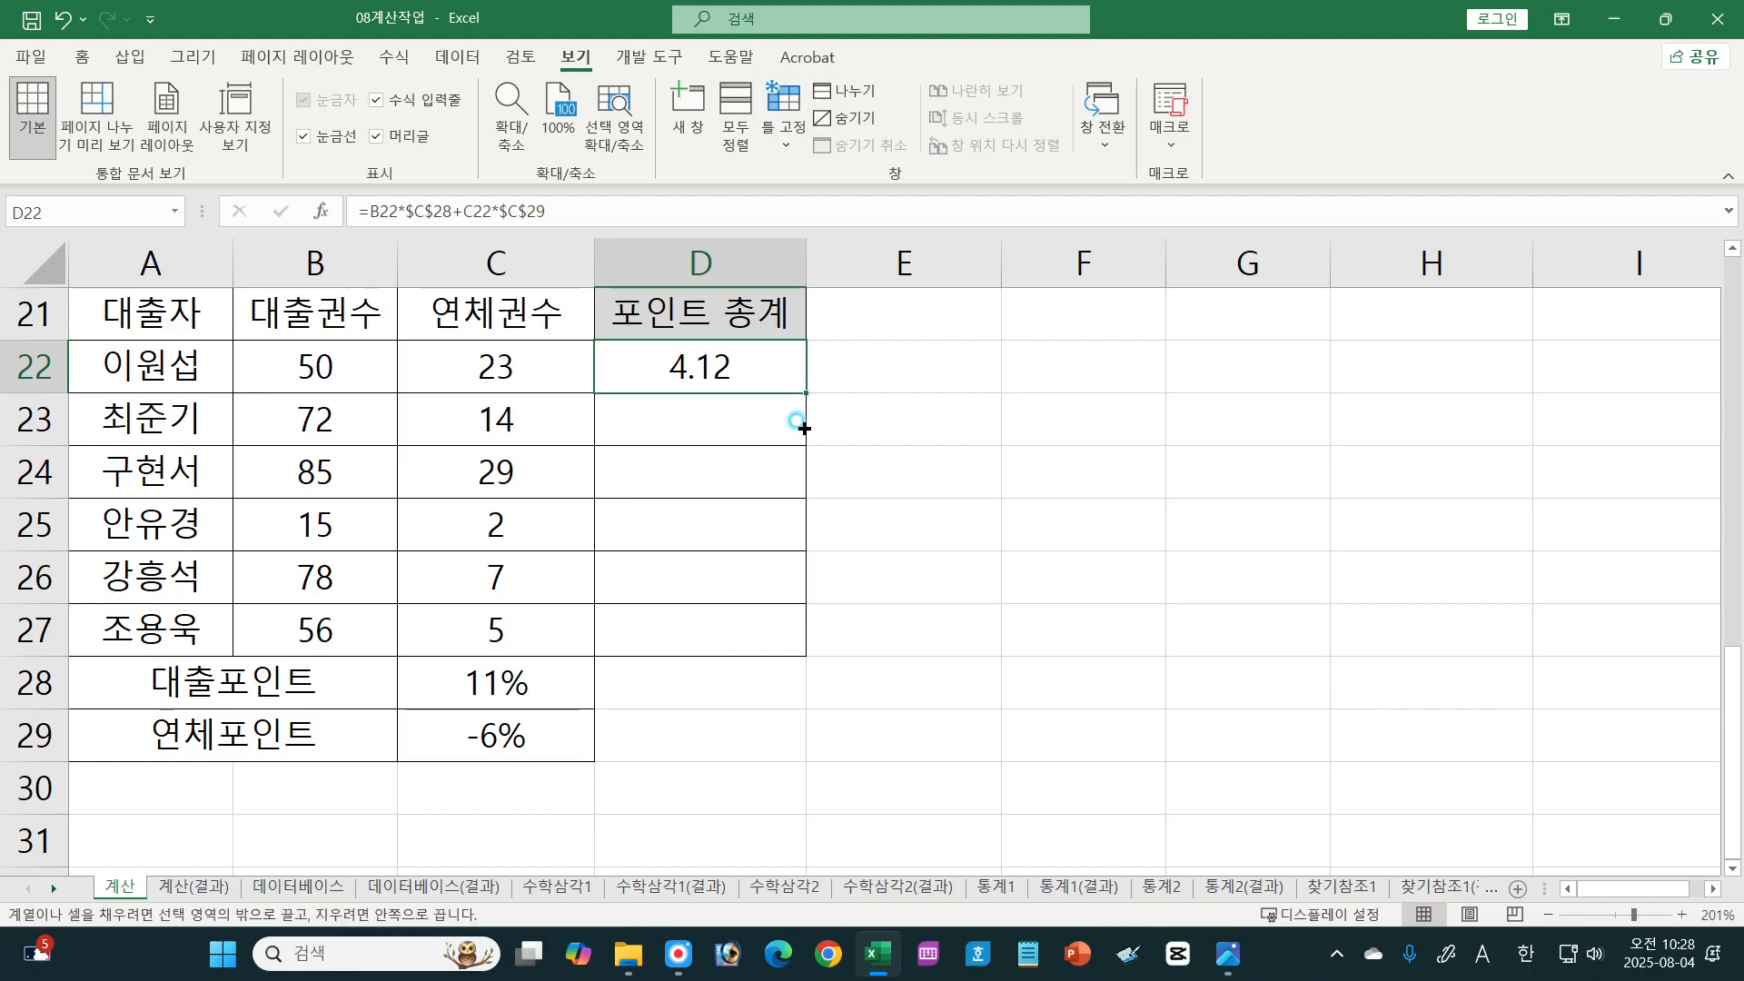
{"action": "left_click_drag", "start_coordinate": [804, 427], "coordinate": [800, 662]}
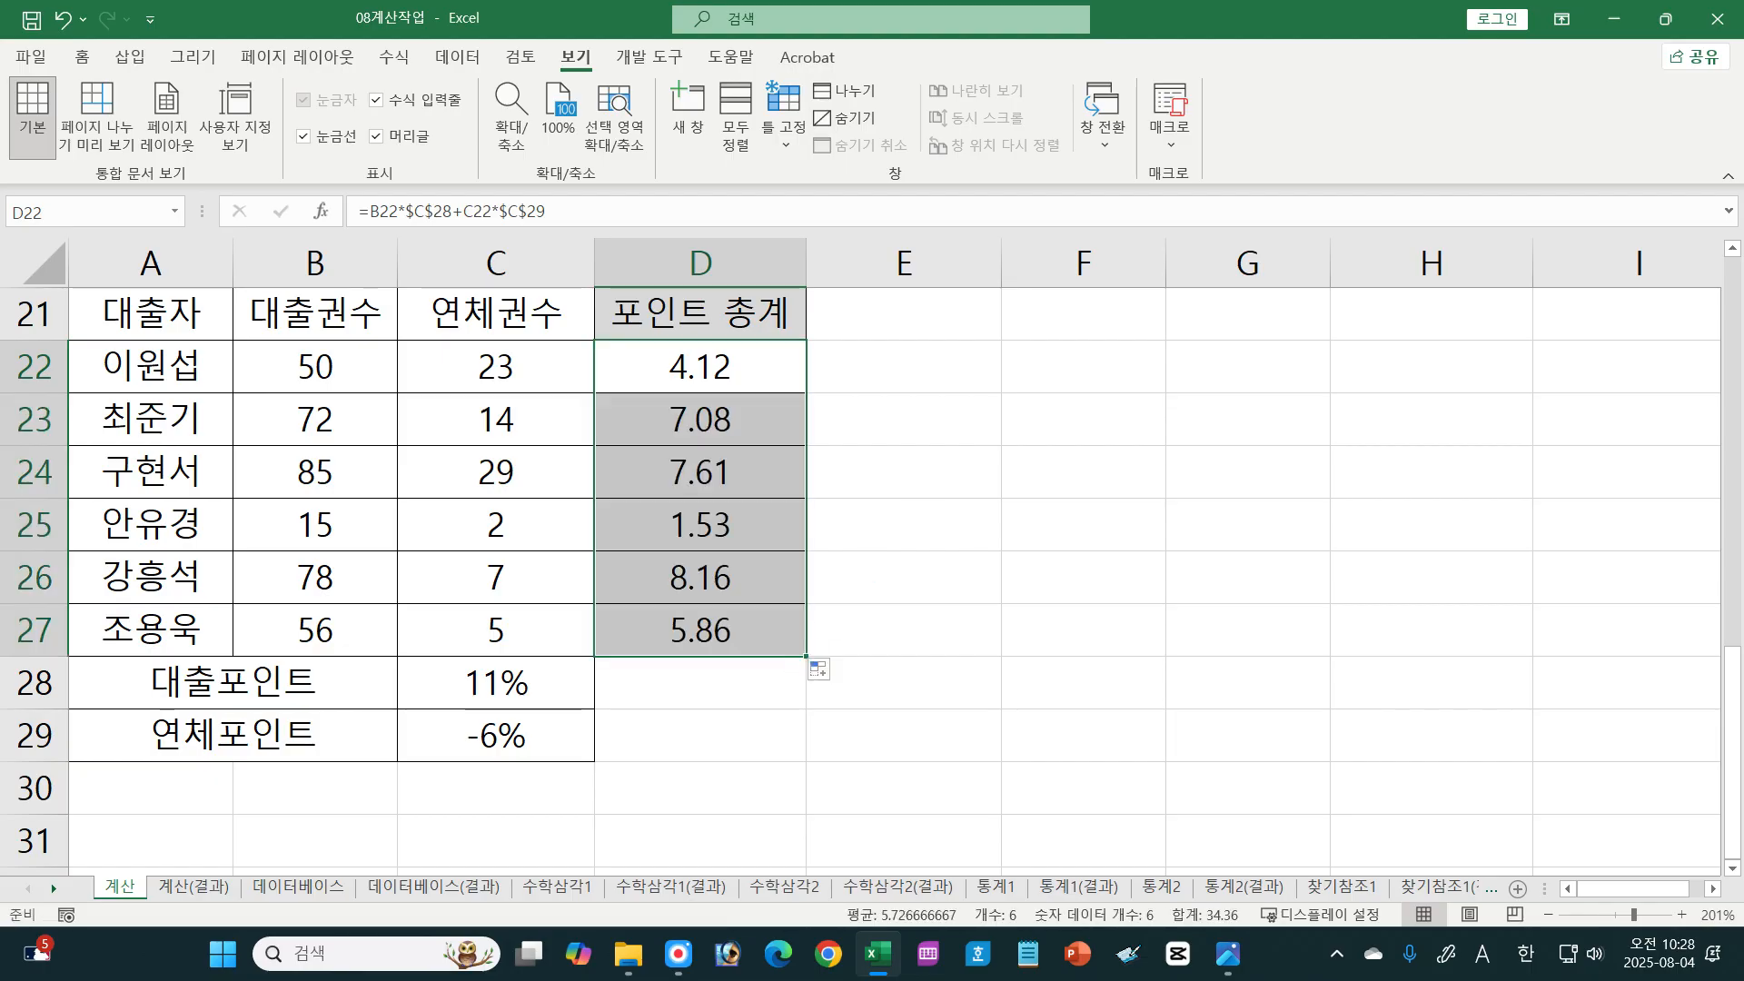
Step: Switch to textbook image 01-079.jpg and annotate the DSUM row: handwrite =sum(범위), mark D and SUM, and highlight 조건에 맞는 and 합계
{"action": "key", "text": "alt+Tab"}
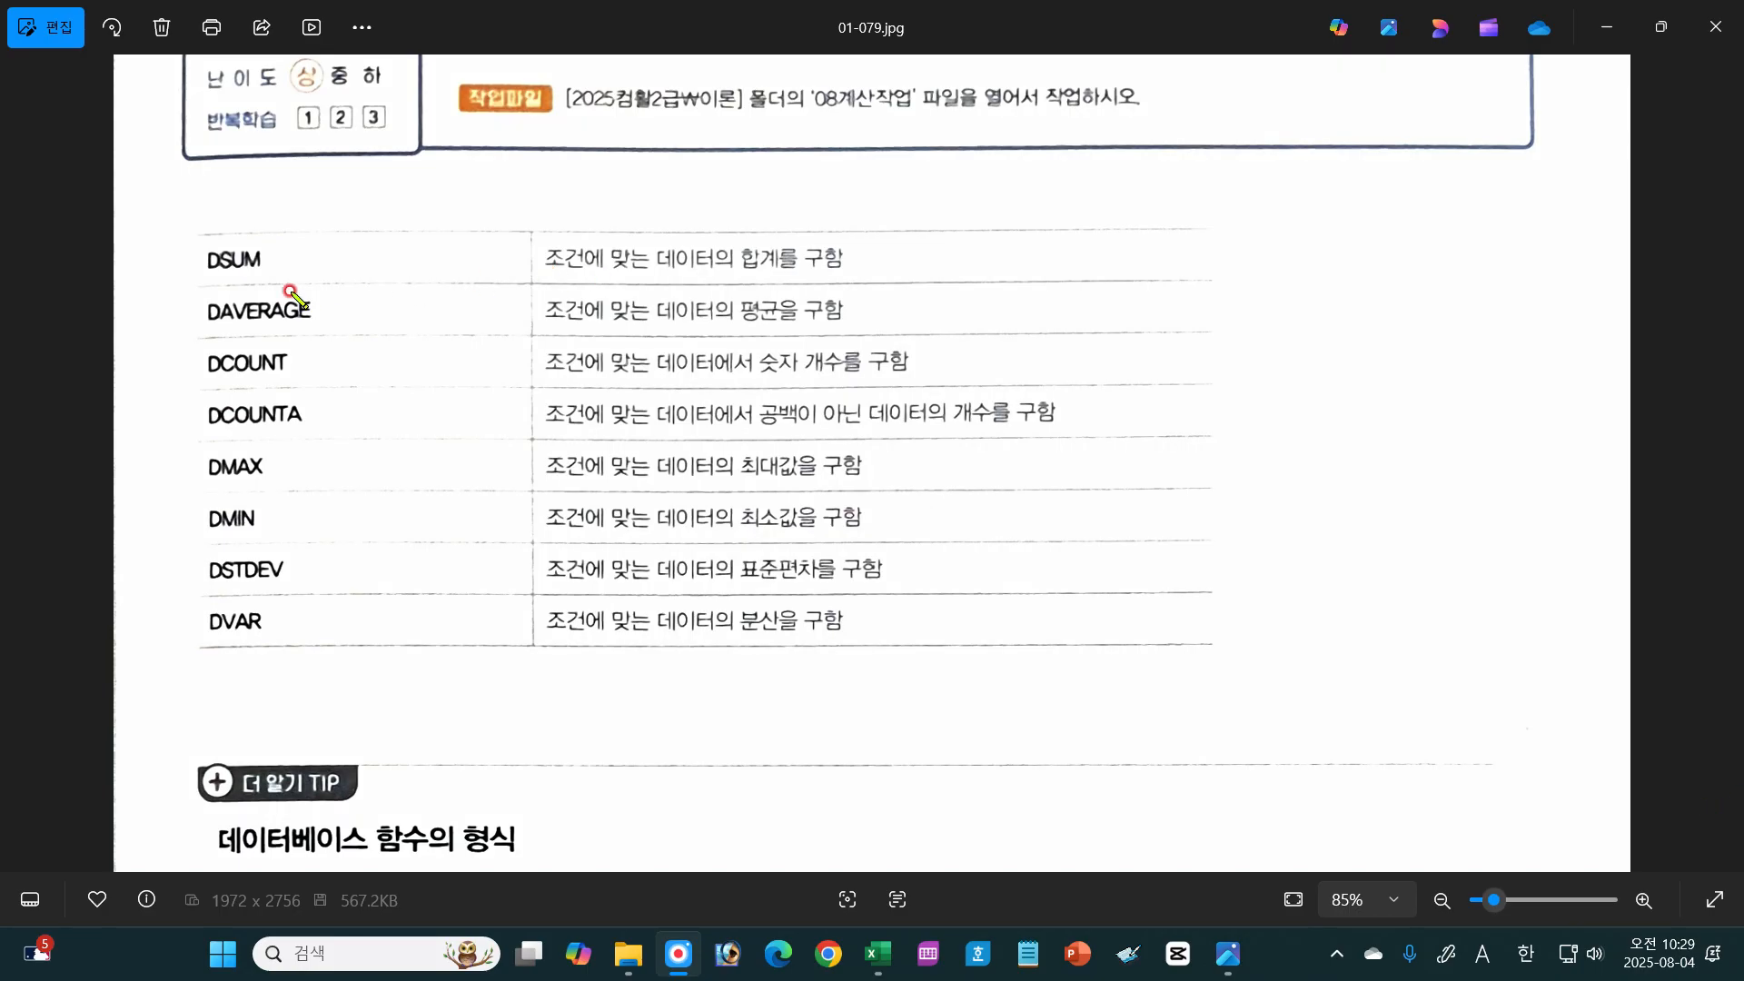
{"action": "mouse_move", "coordinate": [221, 253]}
{"action": "left_mouse_down"}
{"action": "mouse_move", "coordinate": [268, 258]}
{"action": "mouse_move", "coordinate": [227, 280]}
{"action": "left_mouse_up"}
{"action": "left_click_drag", "start_coordinate": [420, 193], "coordinate": [654, 215]}
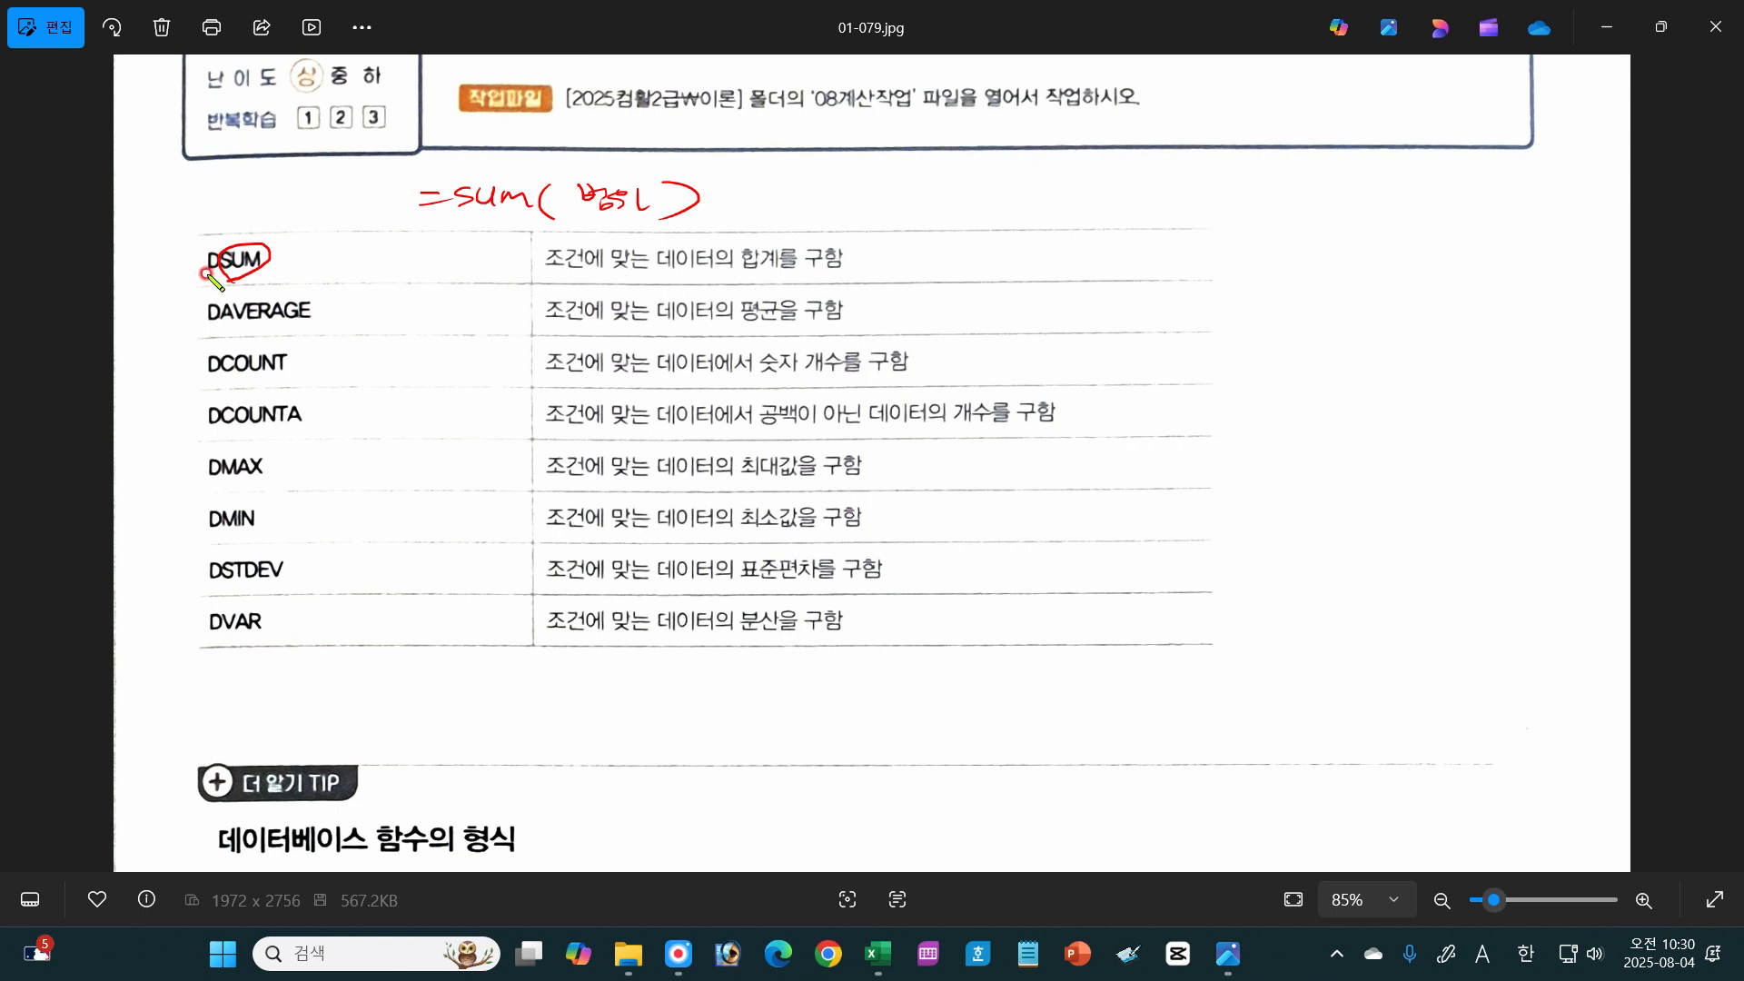
{"action": "left_click_drag", "start_coordinate": [197, 278], "coordinate": [238, 278]}
{"action": "mouse_move", "coordinate": [549, 274]}
{"action": "left_mouse_down"}
{"action": "mouse_move", "coordinate": [604, 243]}
{"action": "mouse_move", "coordinate": [618, 272]}
{"action": "left_mouse_up"}
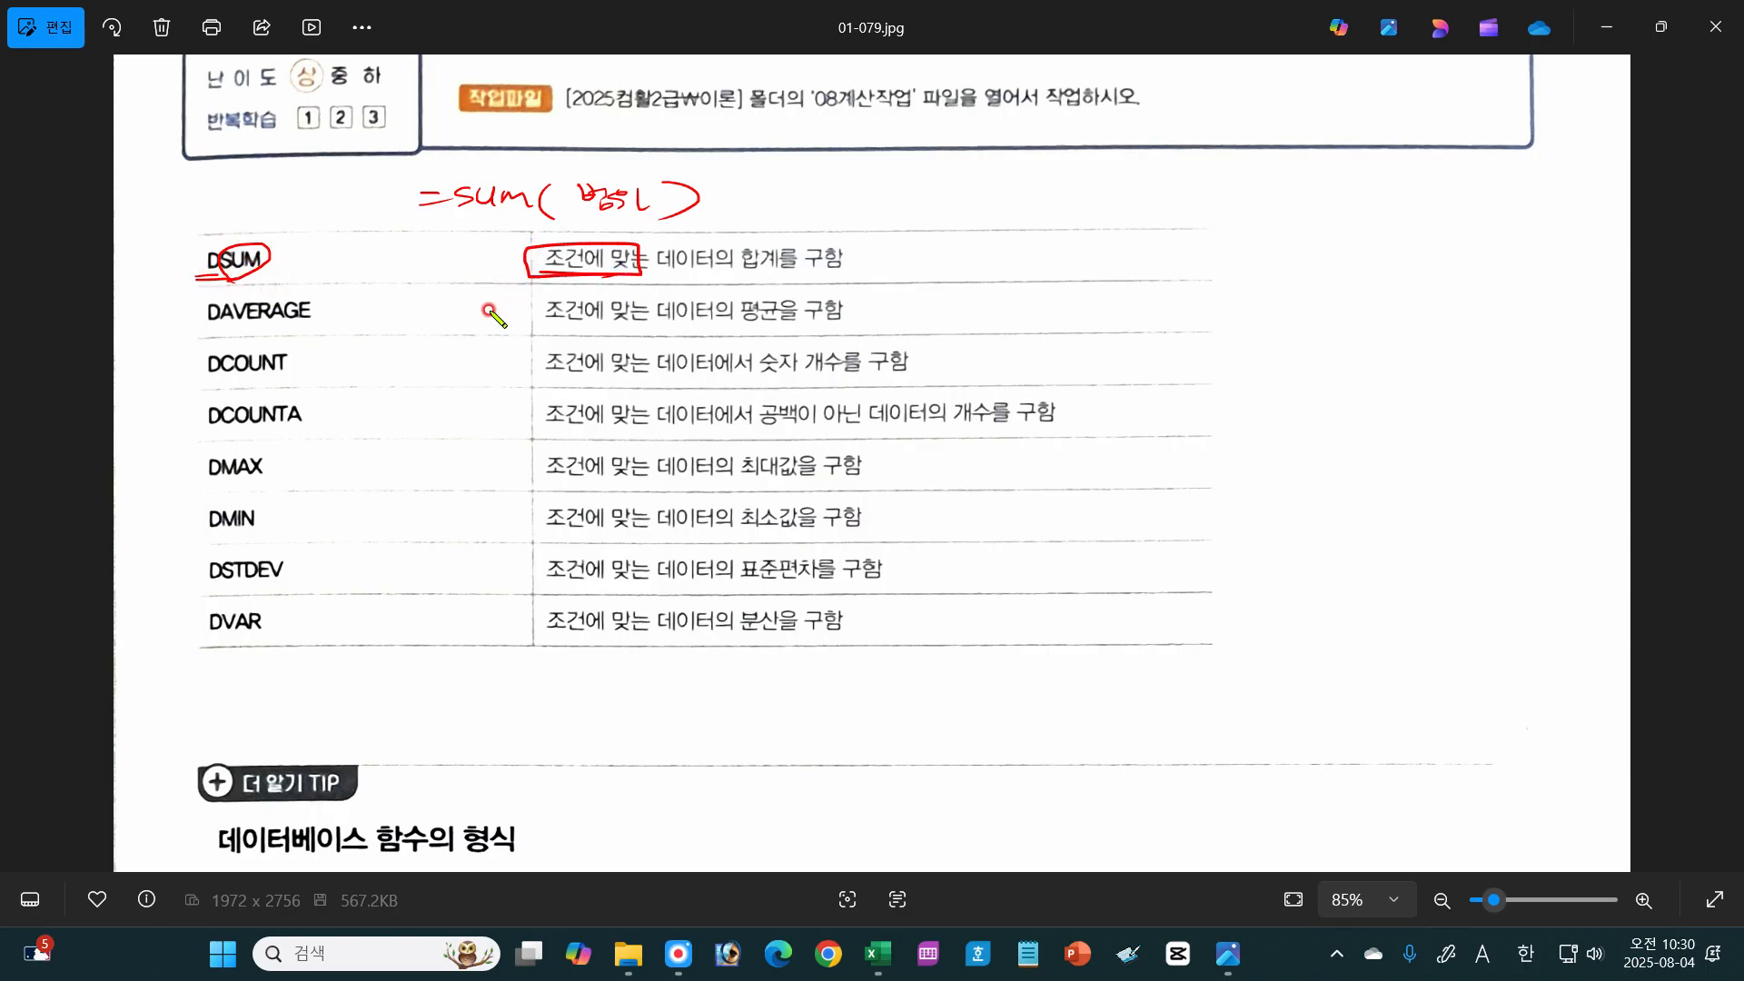
{"action": "mouse_move", "coordinate": [538, 273]}
{"action": "left_mouse_down"}
{"action": "mouse_move", "coordinate": [646, 287]}
{"action": "mouse_move", "coordinate": [749, 247]}
{"action": "mouse_move", "coordinate": [739, 292]}
{"action": "left_mouse_up"}
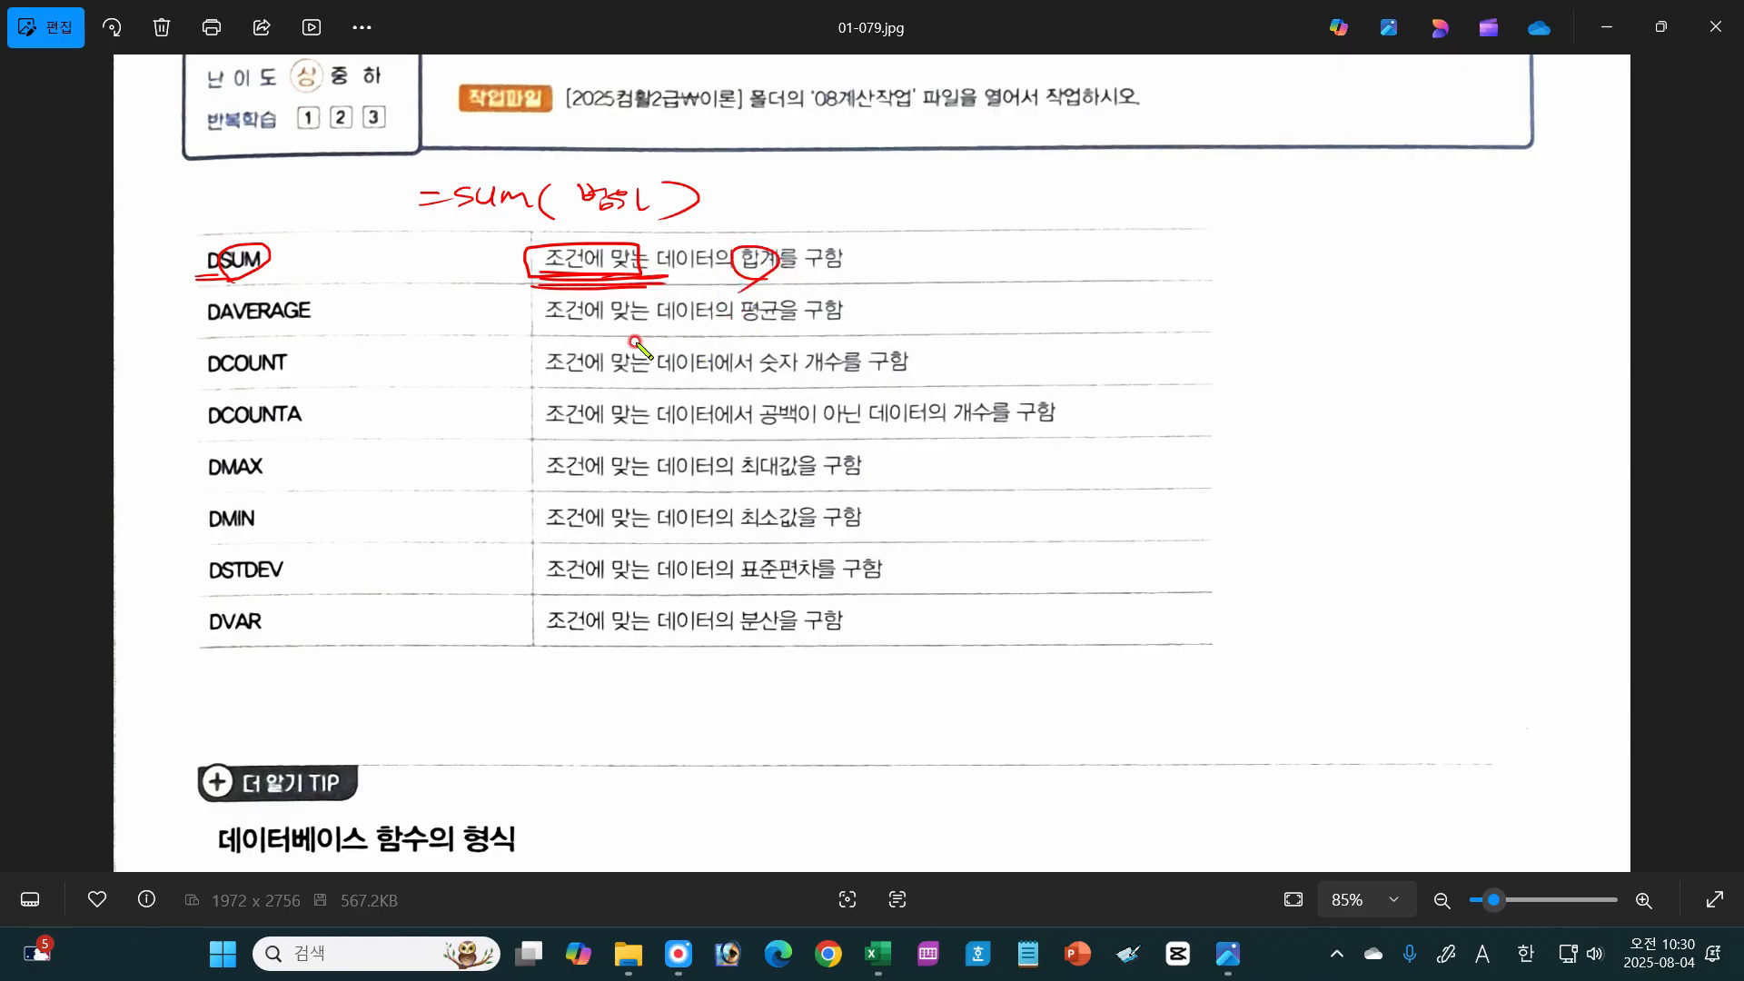
Step: Underline in red the part after D in each function name from DAVERAGE down to DVAR
{"action": "left_click_drag", "start_coordinate": [223, 322], "coordinate": [318, 320]}
{"action": "left_click_drag", "start_coordinate": [225, 380], "coordinate": [306, 378]}
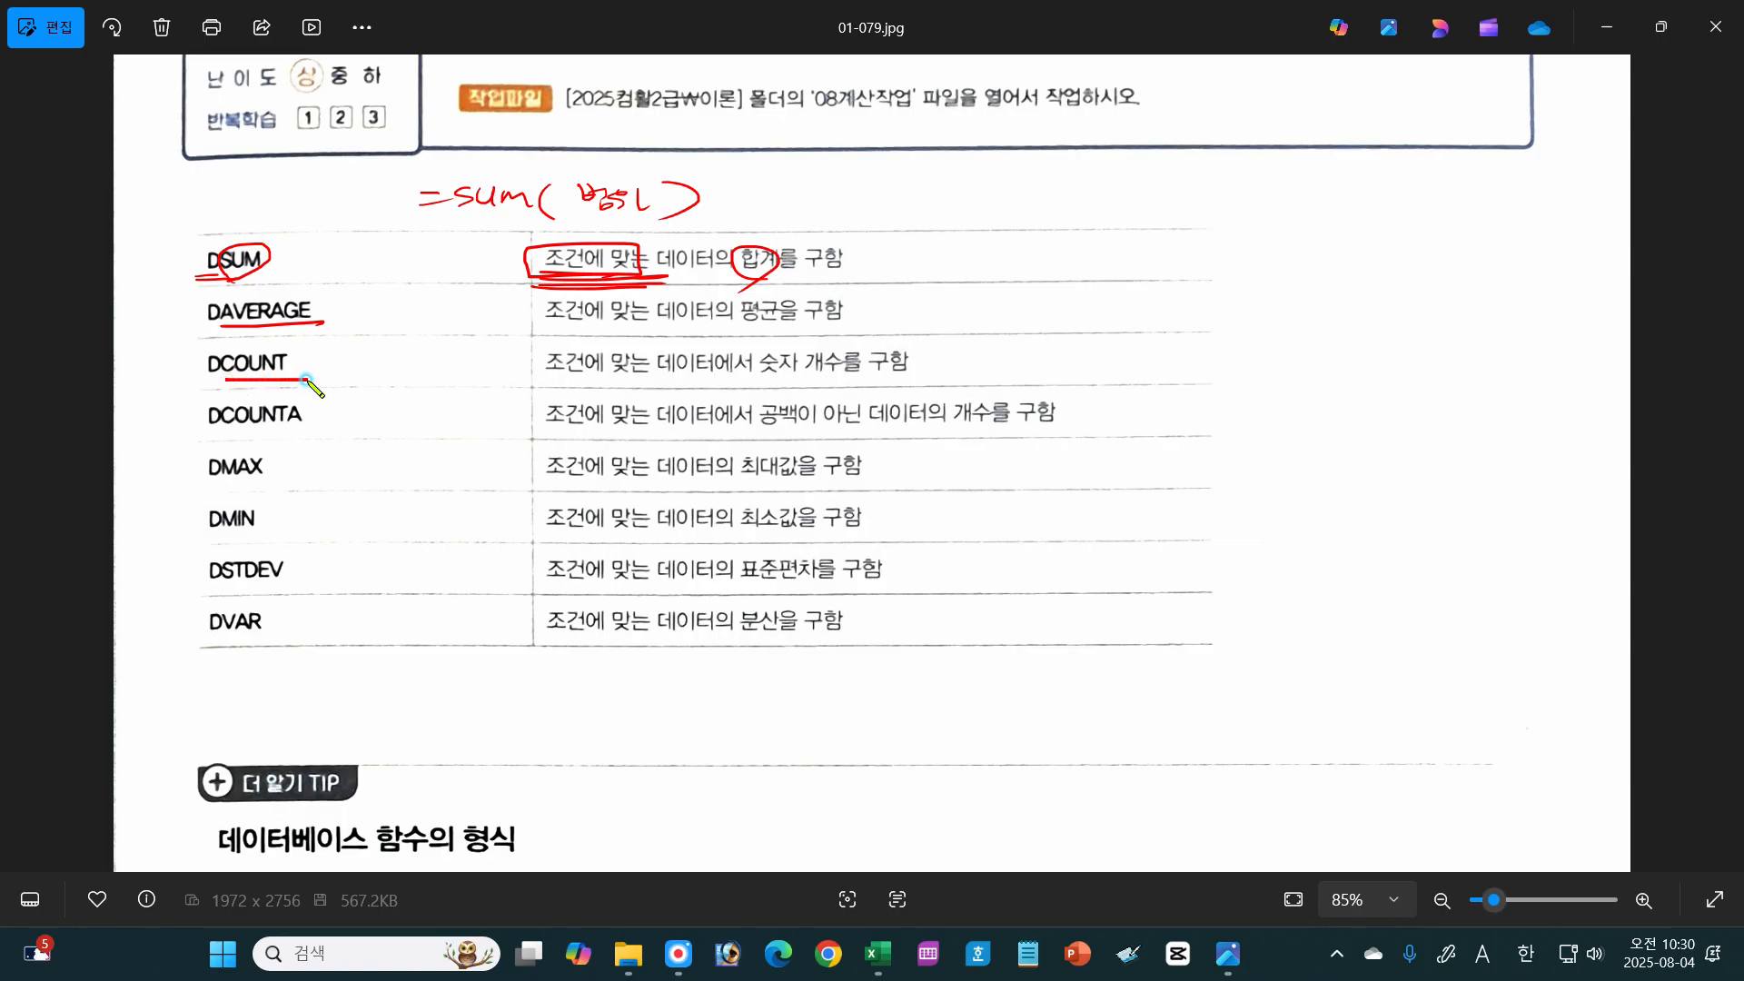
{"action": "left_click_drag", "start_coordinate": [223, 431], "coordinate": [302, 430]}
{"action": "left_click_drag", "start_coordinate": [219, 483], "coordinate": [277, 483]}
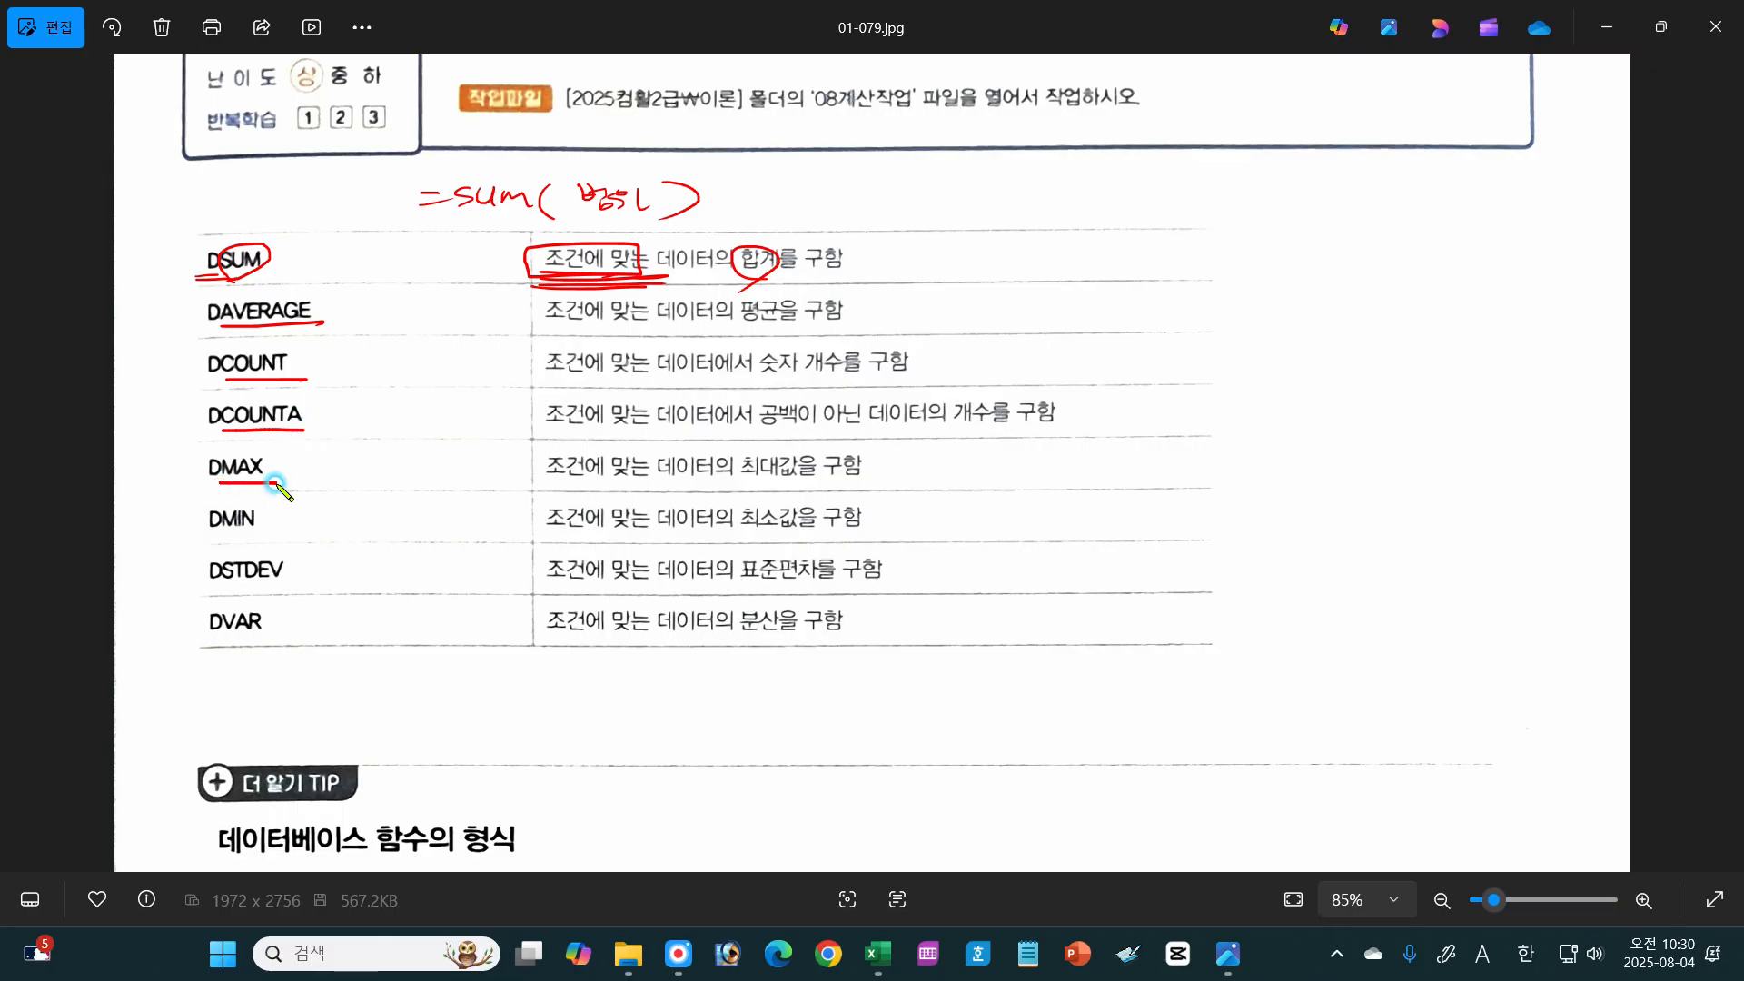
{"action": "left_click_drag", "start_coordinate": [218, 534], "coordinate": [271, 533]}
{"action": "left_click_drag", "start_coordinate": [227, 588], "coordinate": [307, 584]}
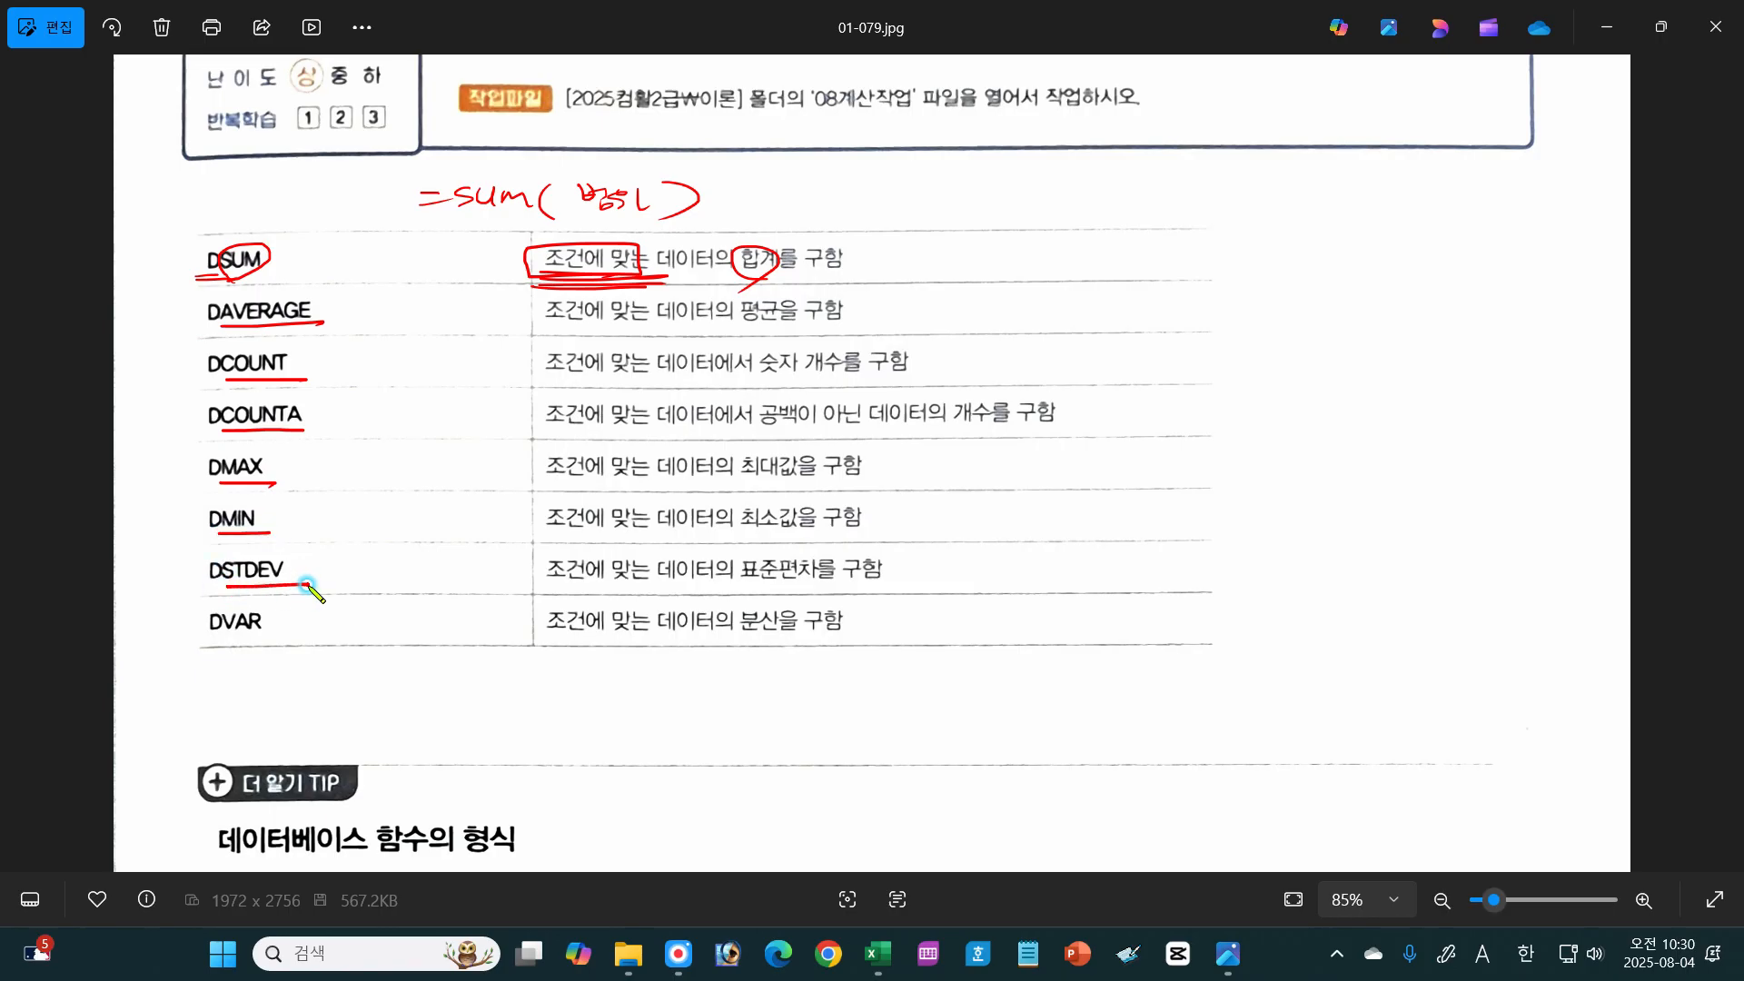
{"action": "left_click_drag", "start_coordinate": [307, 584], "coordinate": [318, 586]}
{"action": "left_click_drag", "start_coordinate": [216, 631], "coordinate": [287, 627]}
Step: Switch to Excel and enter =st in G3 of the 데이터베이스 sheet to view the STDEV.P and STDEV.S function suggestions
{"action": "left_click", "coordinate": [877, 953]}
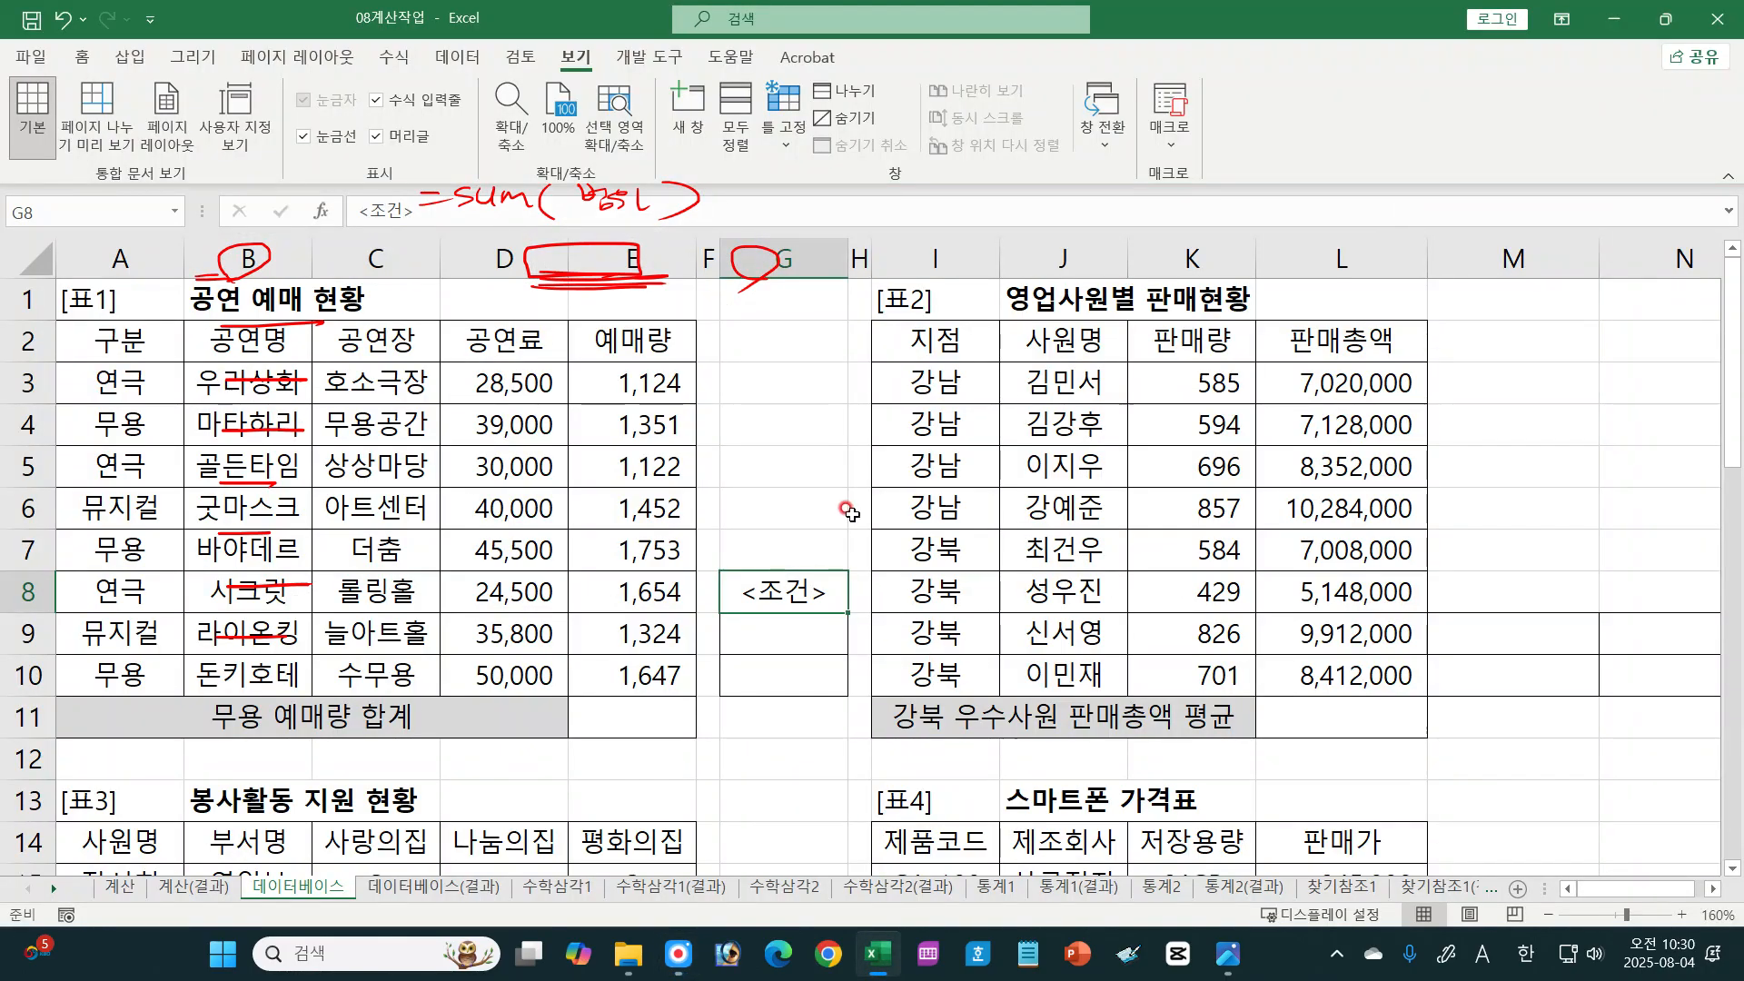
{"action": "left_click", "coordinate": [797, 391]}
{"action": "type", "text": "="}
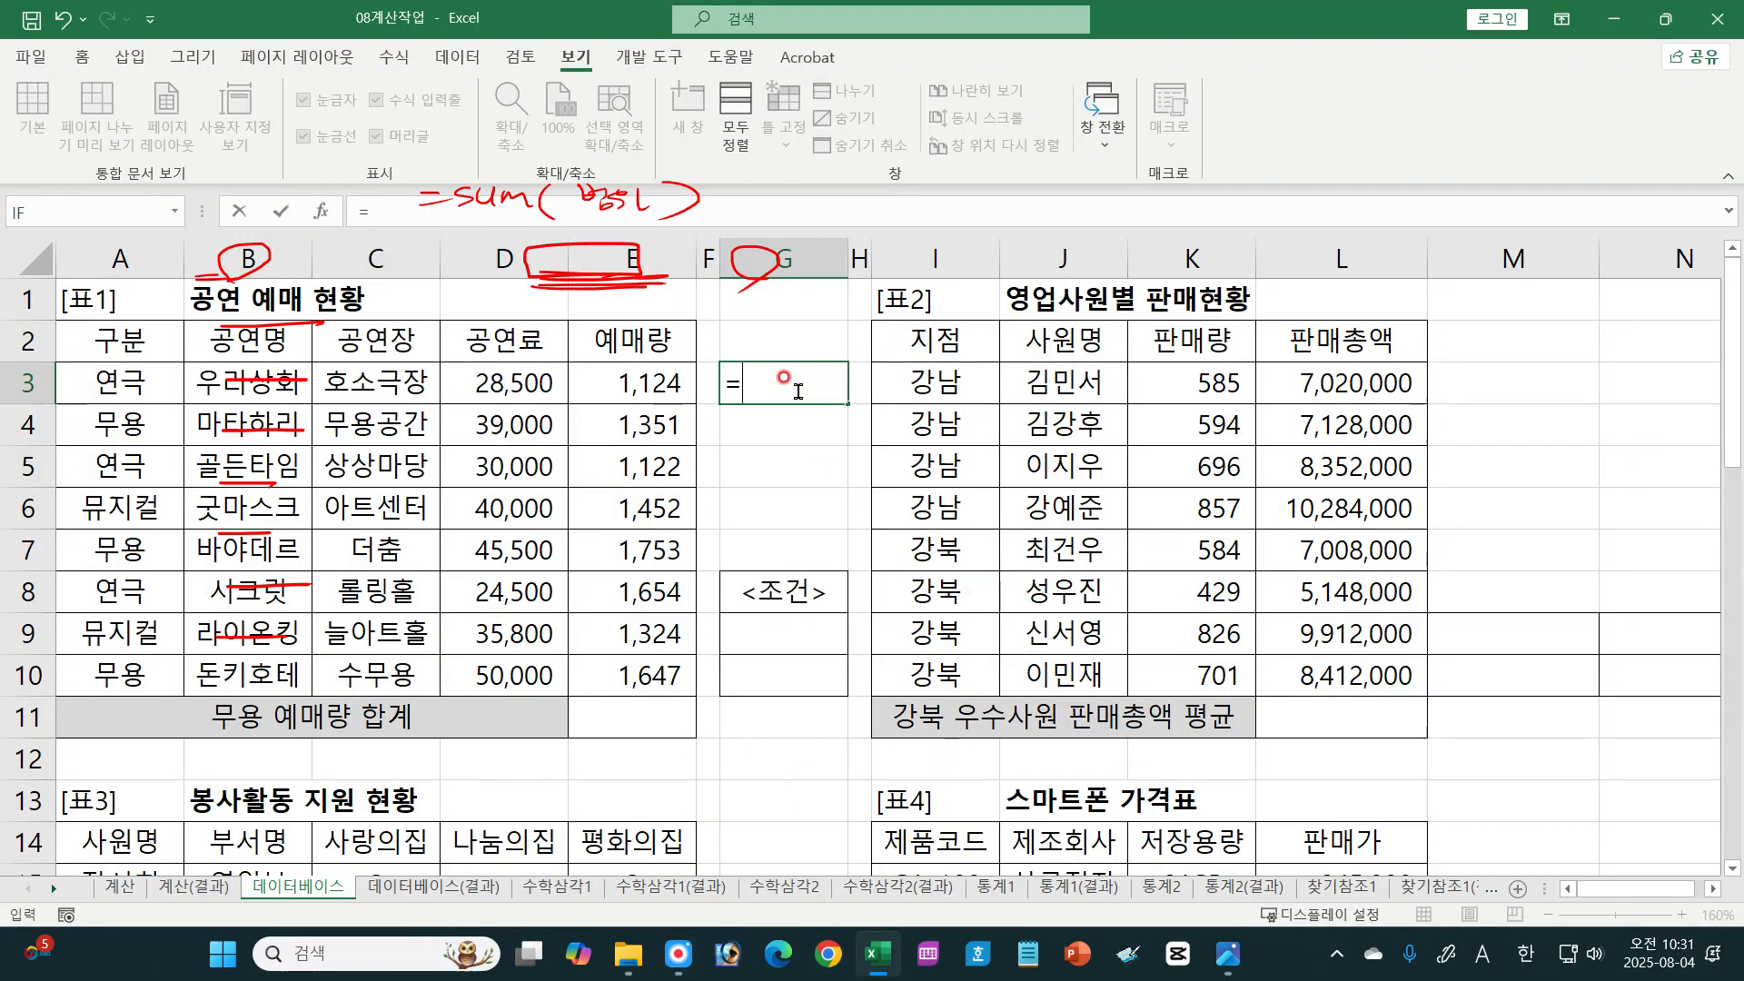
{"action": "type", "text": "st"}
{"action": "key", "text": "Down"}
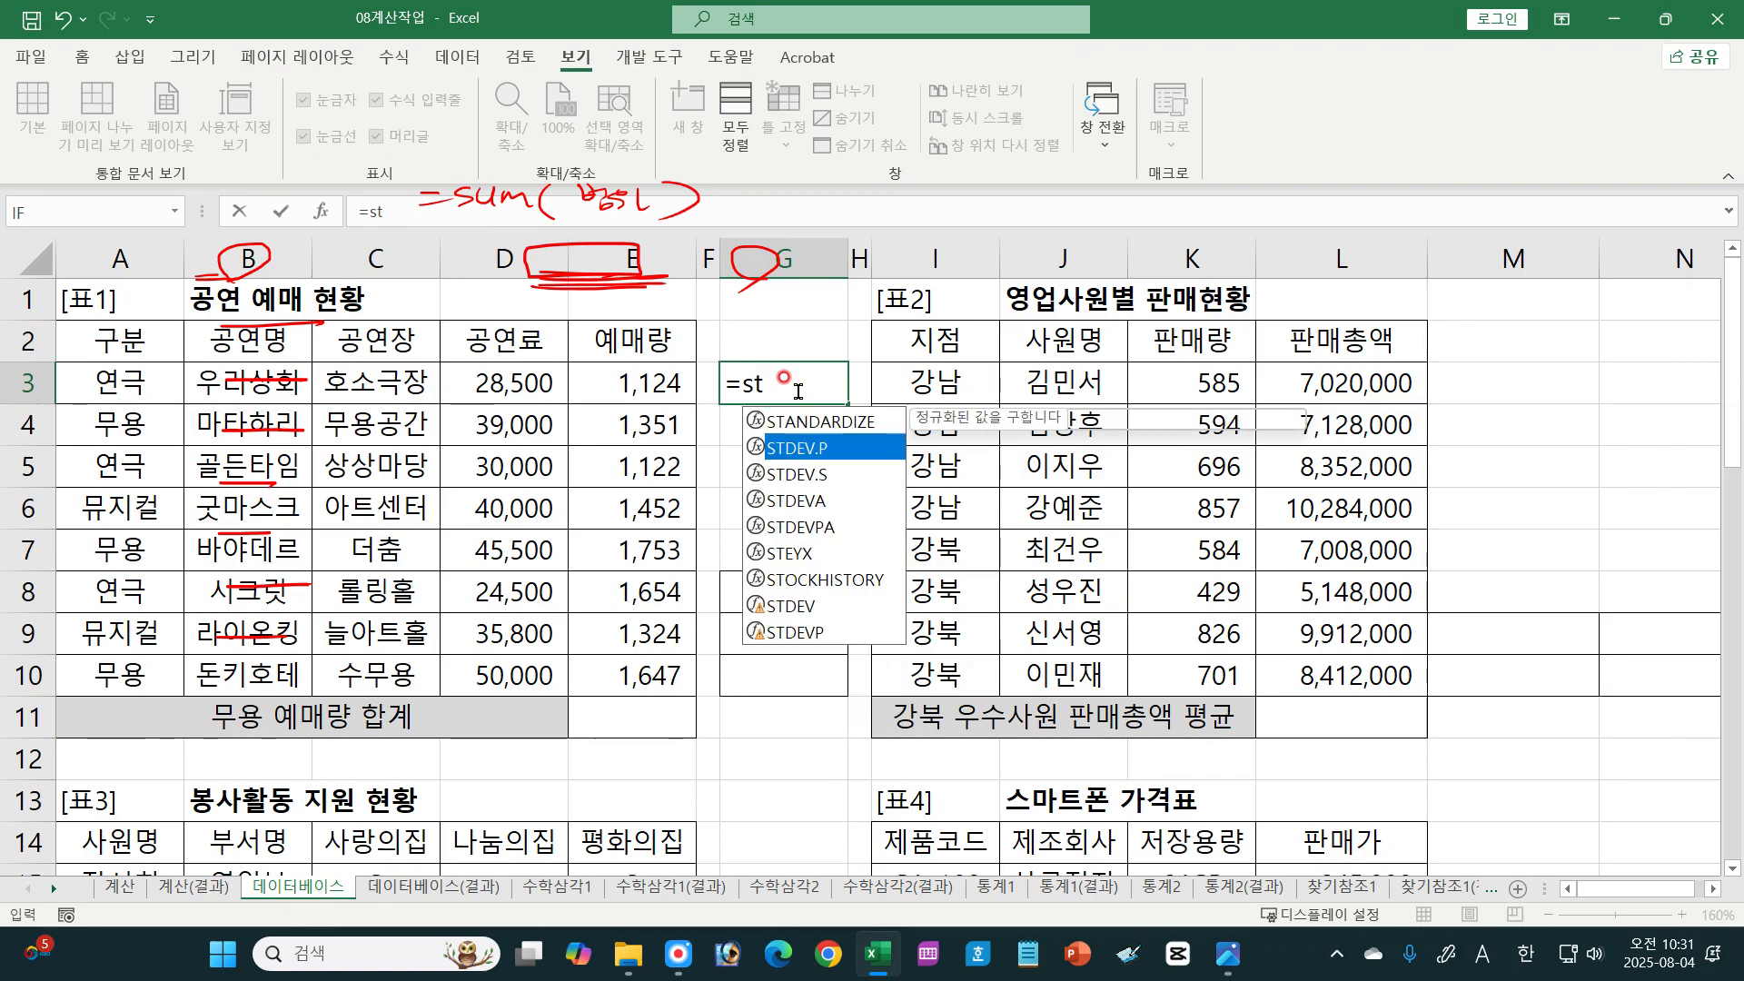
{"action": "key", "text": "Down"}
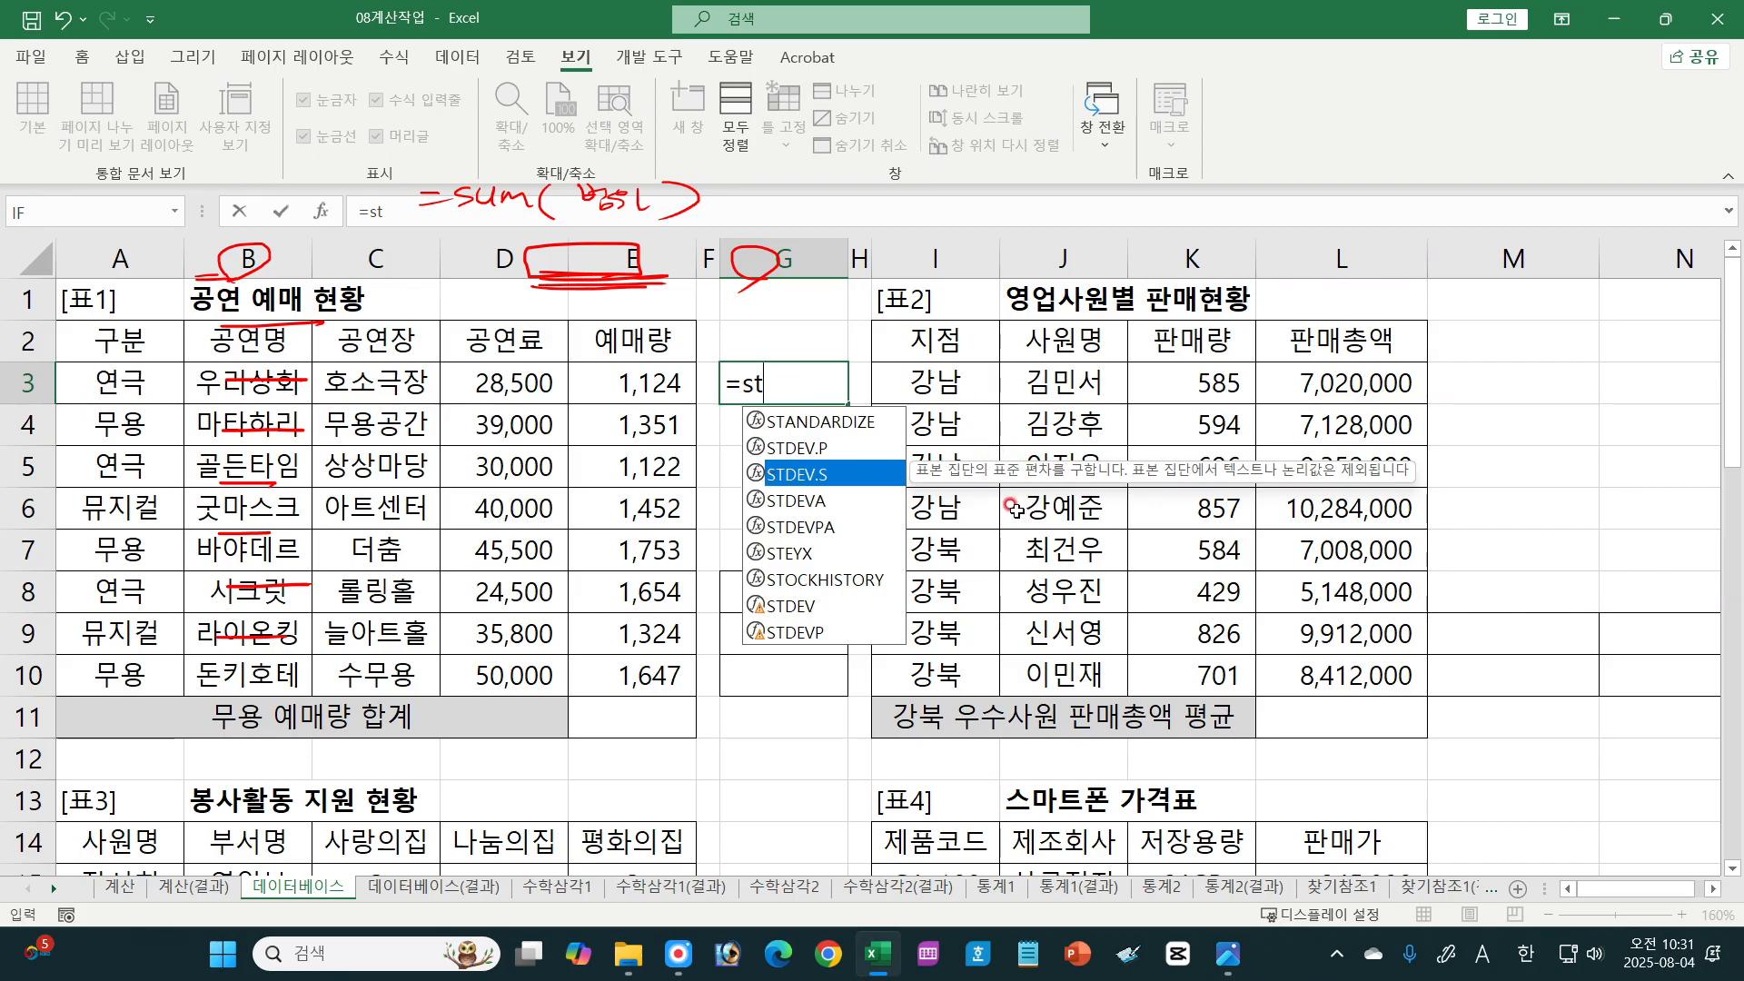
Step: Replace the G3 entry with =var to view the variance function suggestions, and dismiss them
{"action": "key", "text": "BackSpace"}
{"action": "key", "text": "BackSpace"}
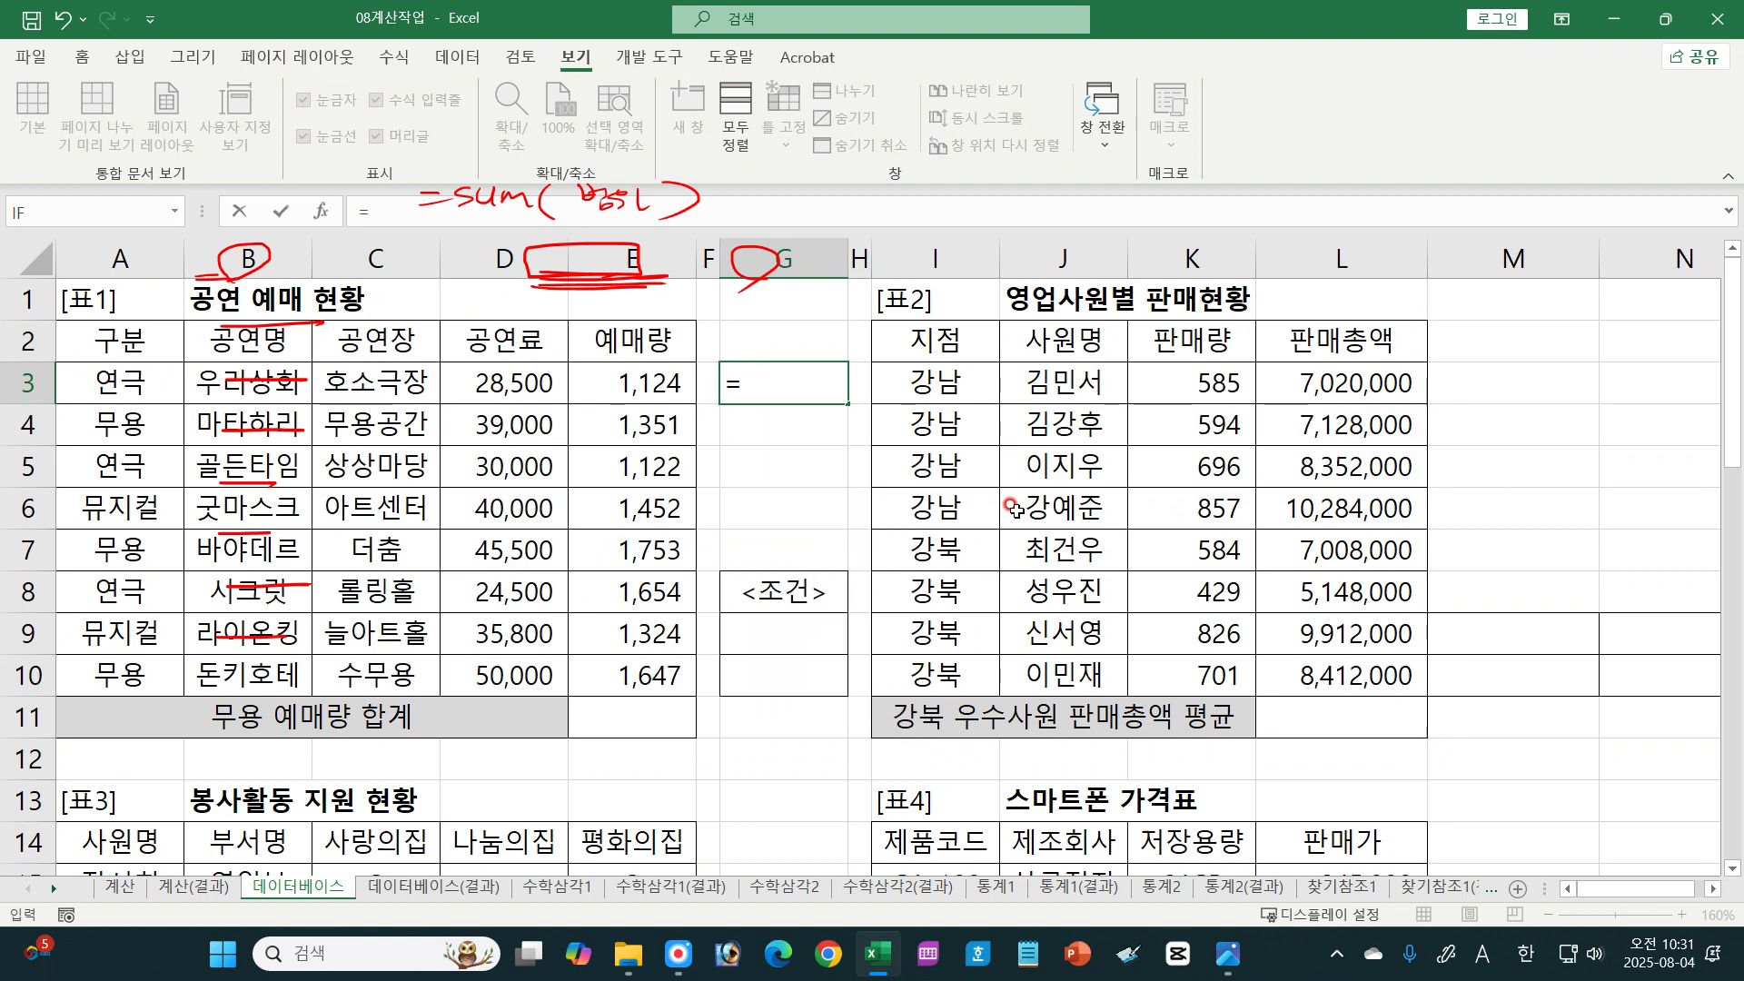
{"action": "type", "text": "va"}
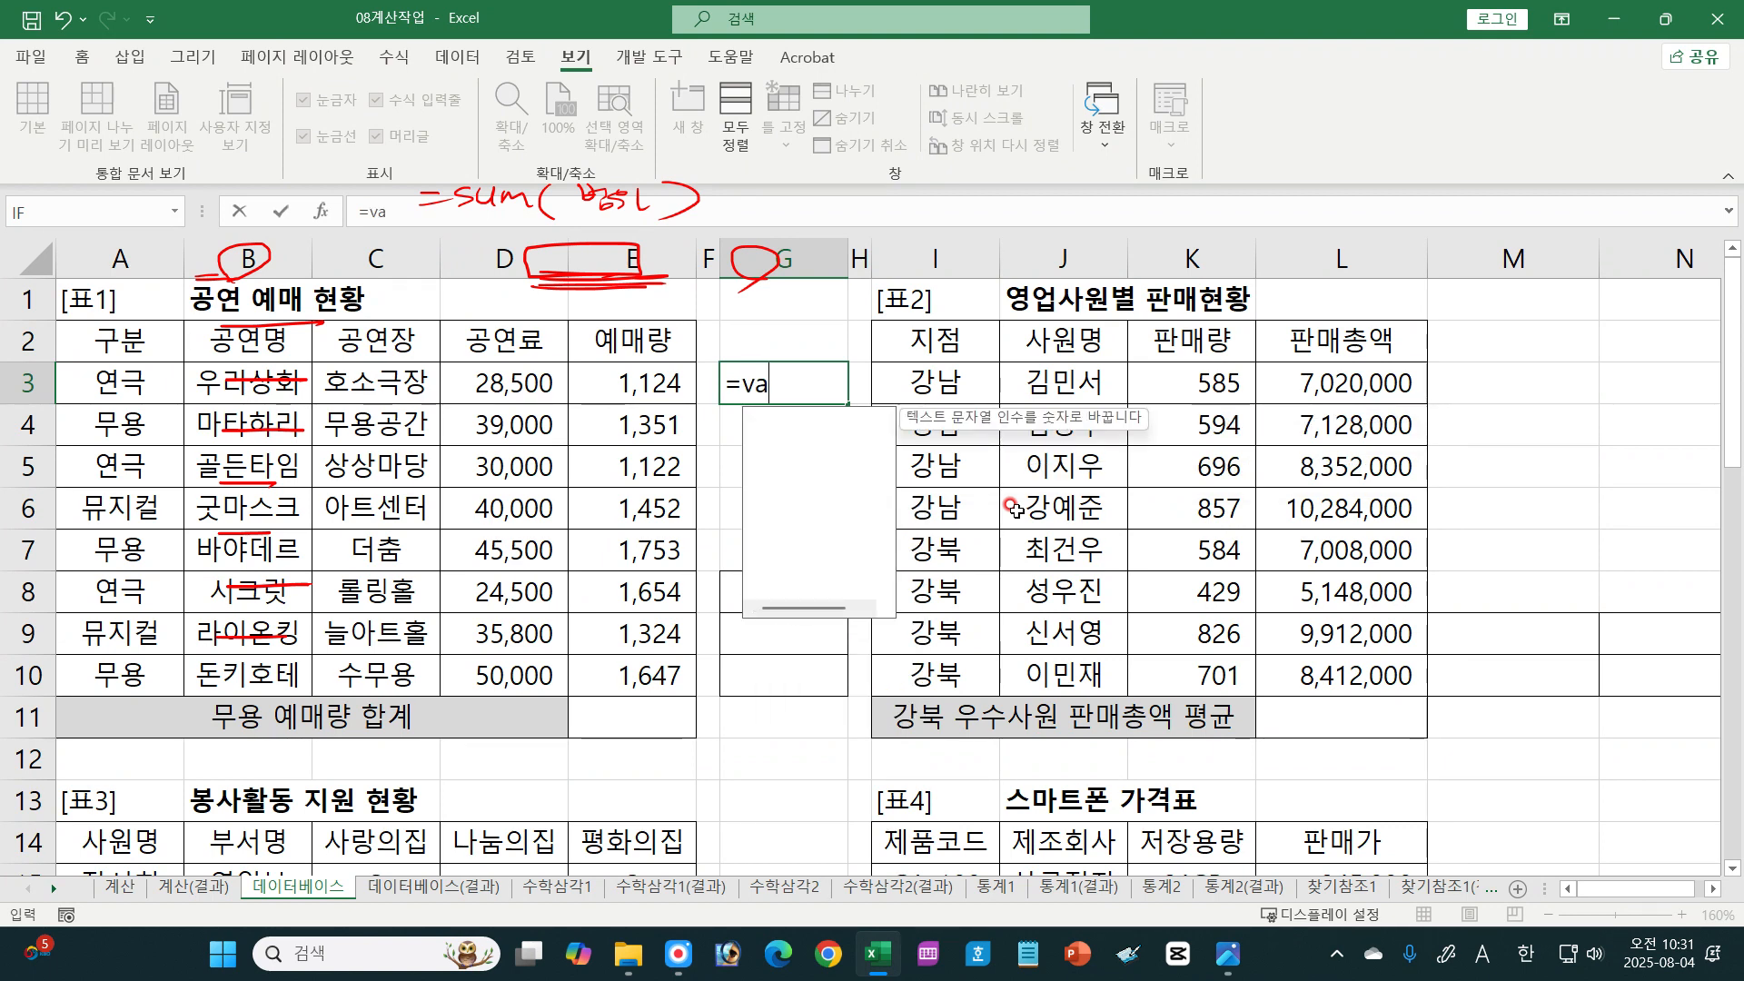
{"action": "type", "text": "r"}
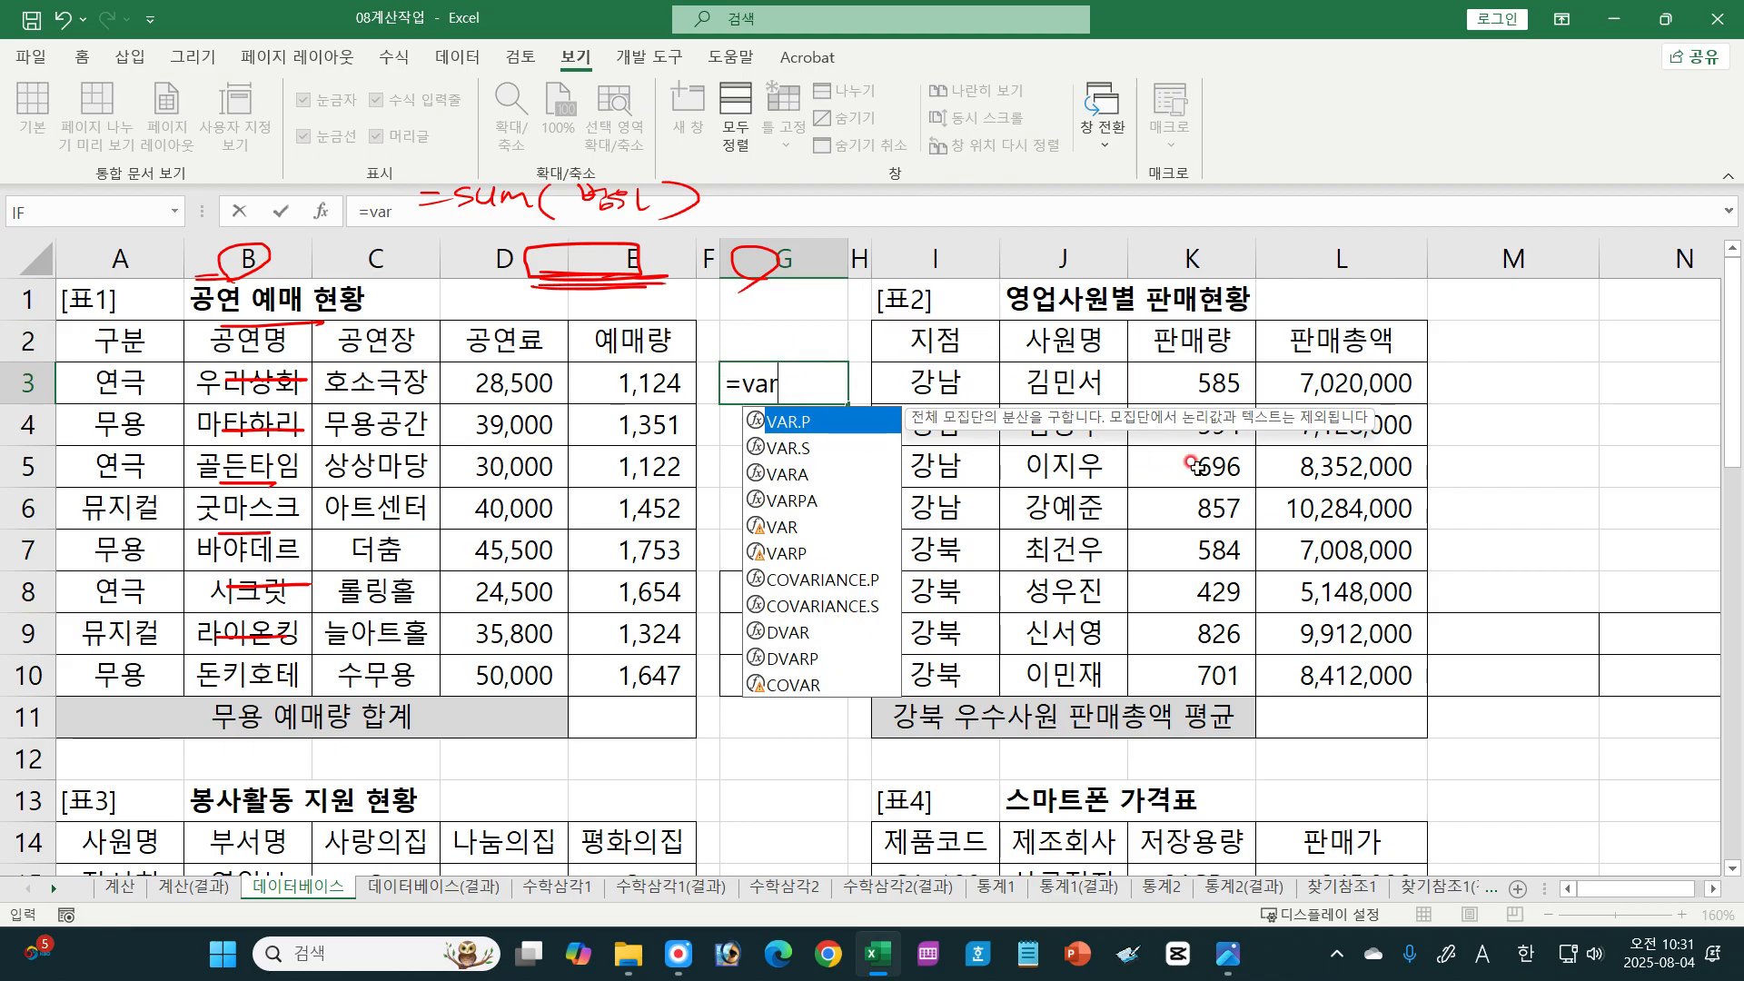
{"action": "key", "text": "Escape"}
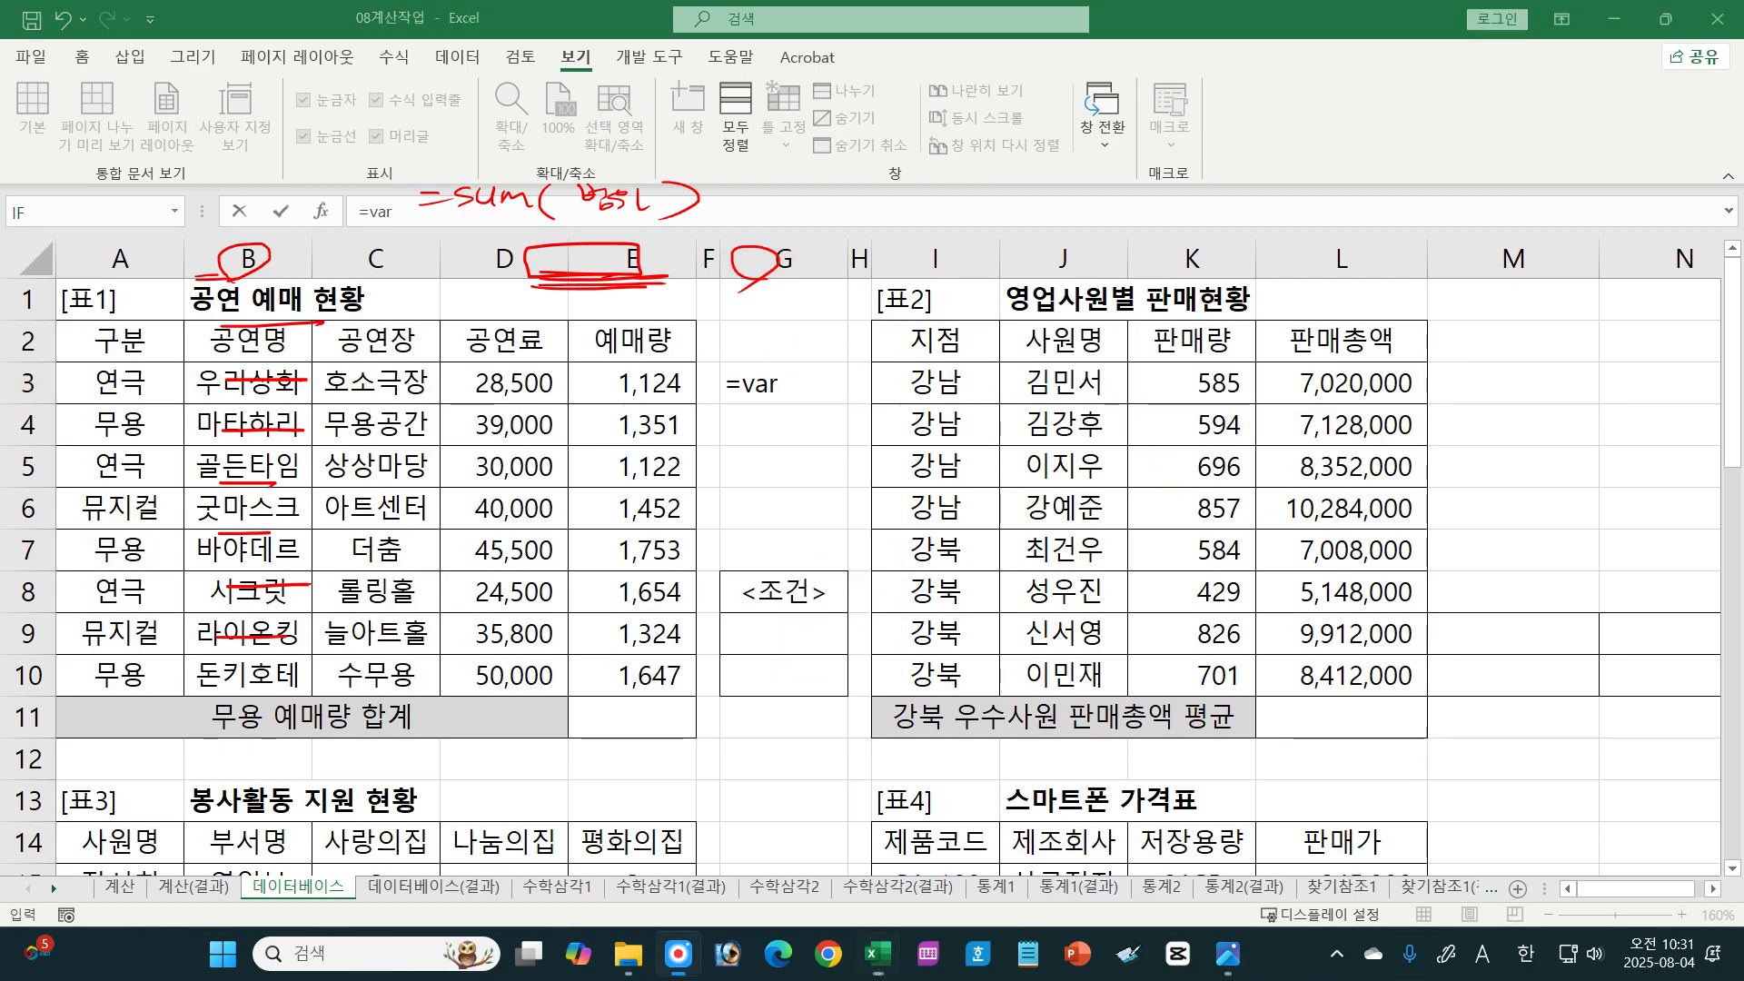
Step: Return to textbook image 01-079.jpg and draw a red box around 데이터베이스 범위 in the DSUM syntax line
{"action": "left_click", "coordinate": [1228, 973]}
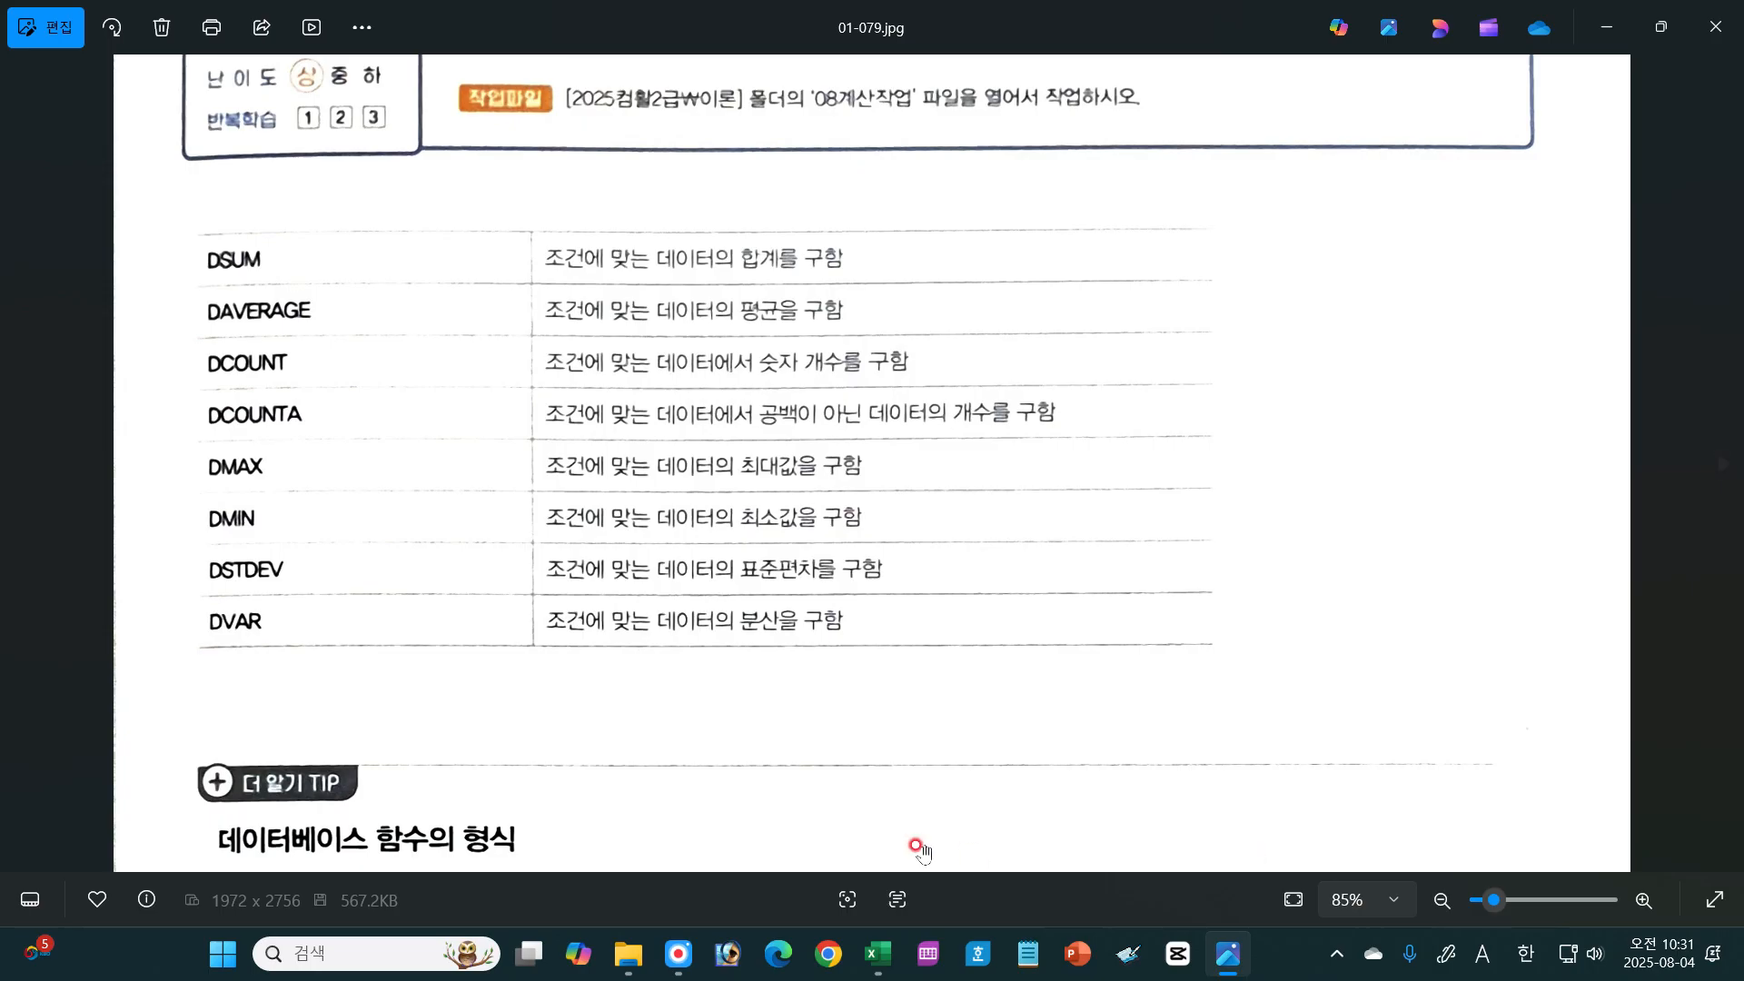
{"action": "scroll", "coordinate": [845, 695], "scroll_direction": "down", "scroll_amount": 3}
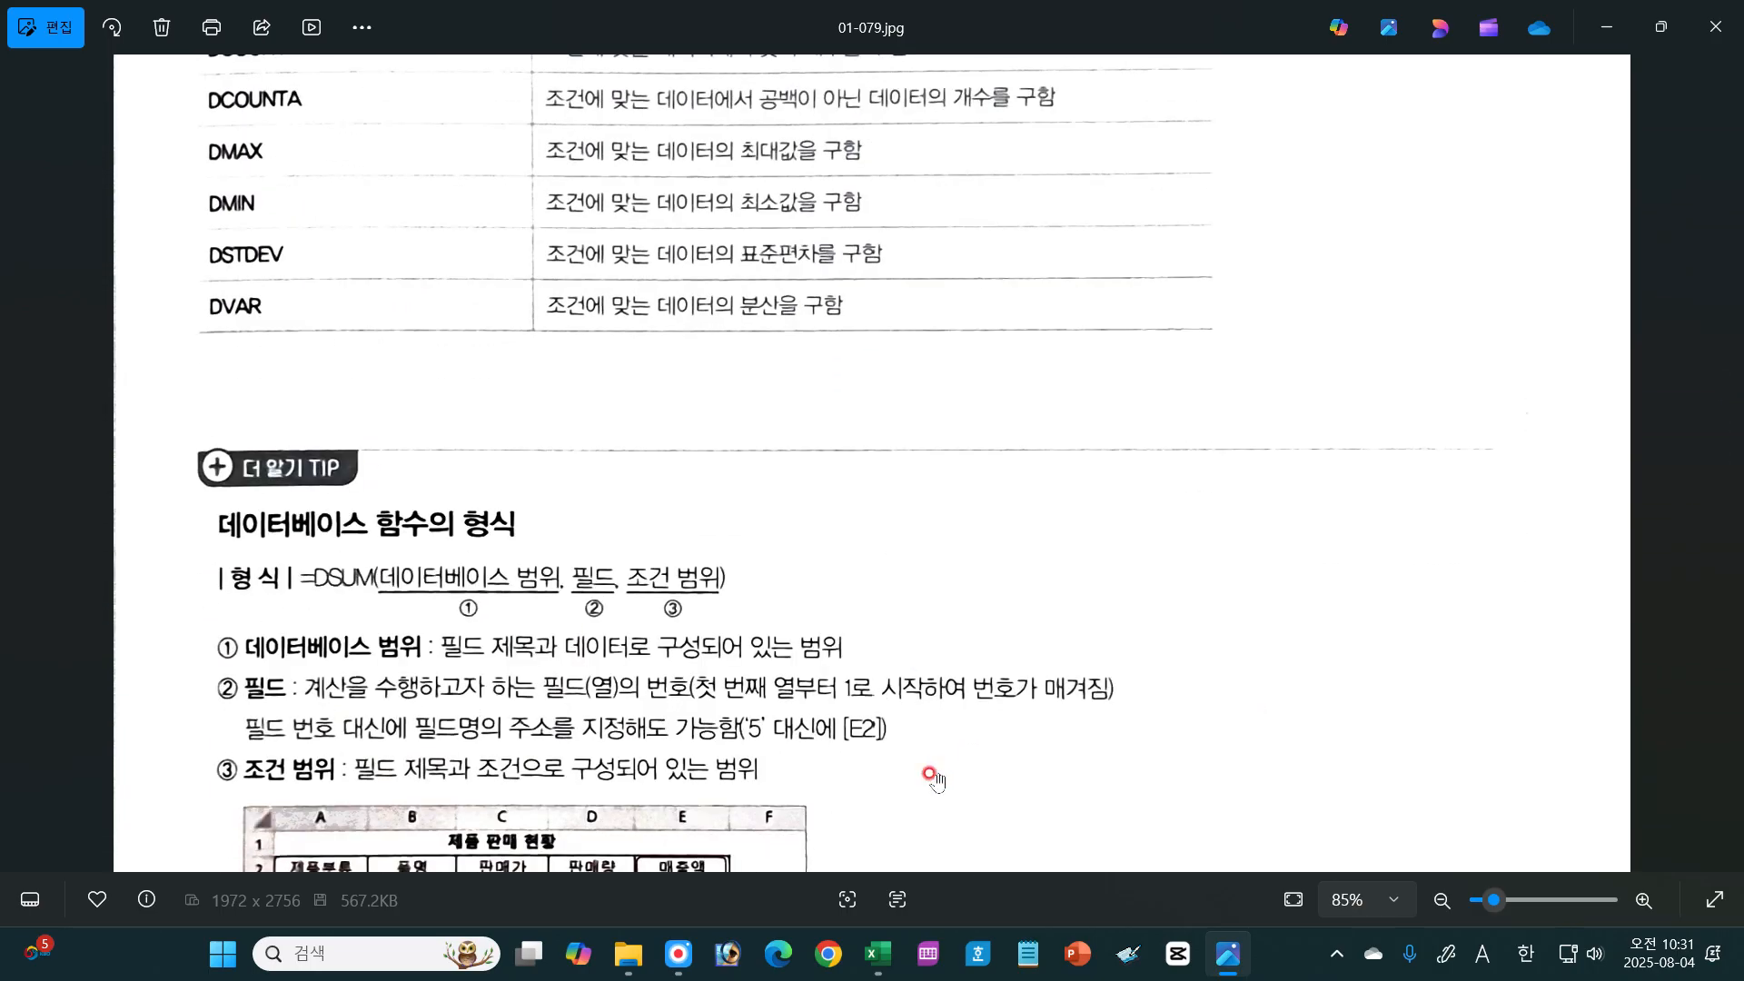
{"action": "scroll", "coordinate": [933, 779], "scroll_direction": "down", "scroll_amount": 3}
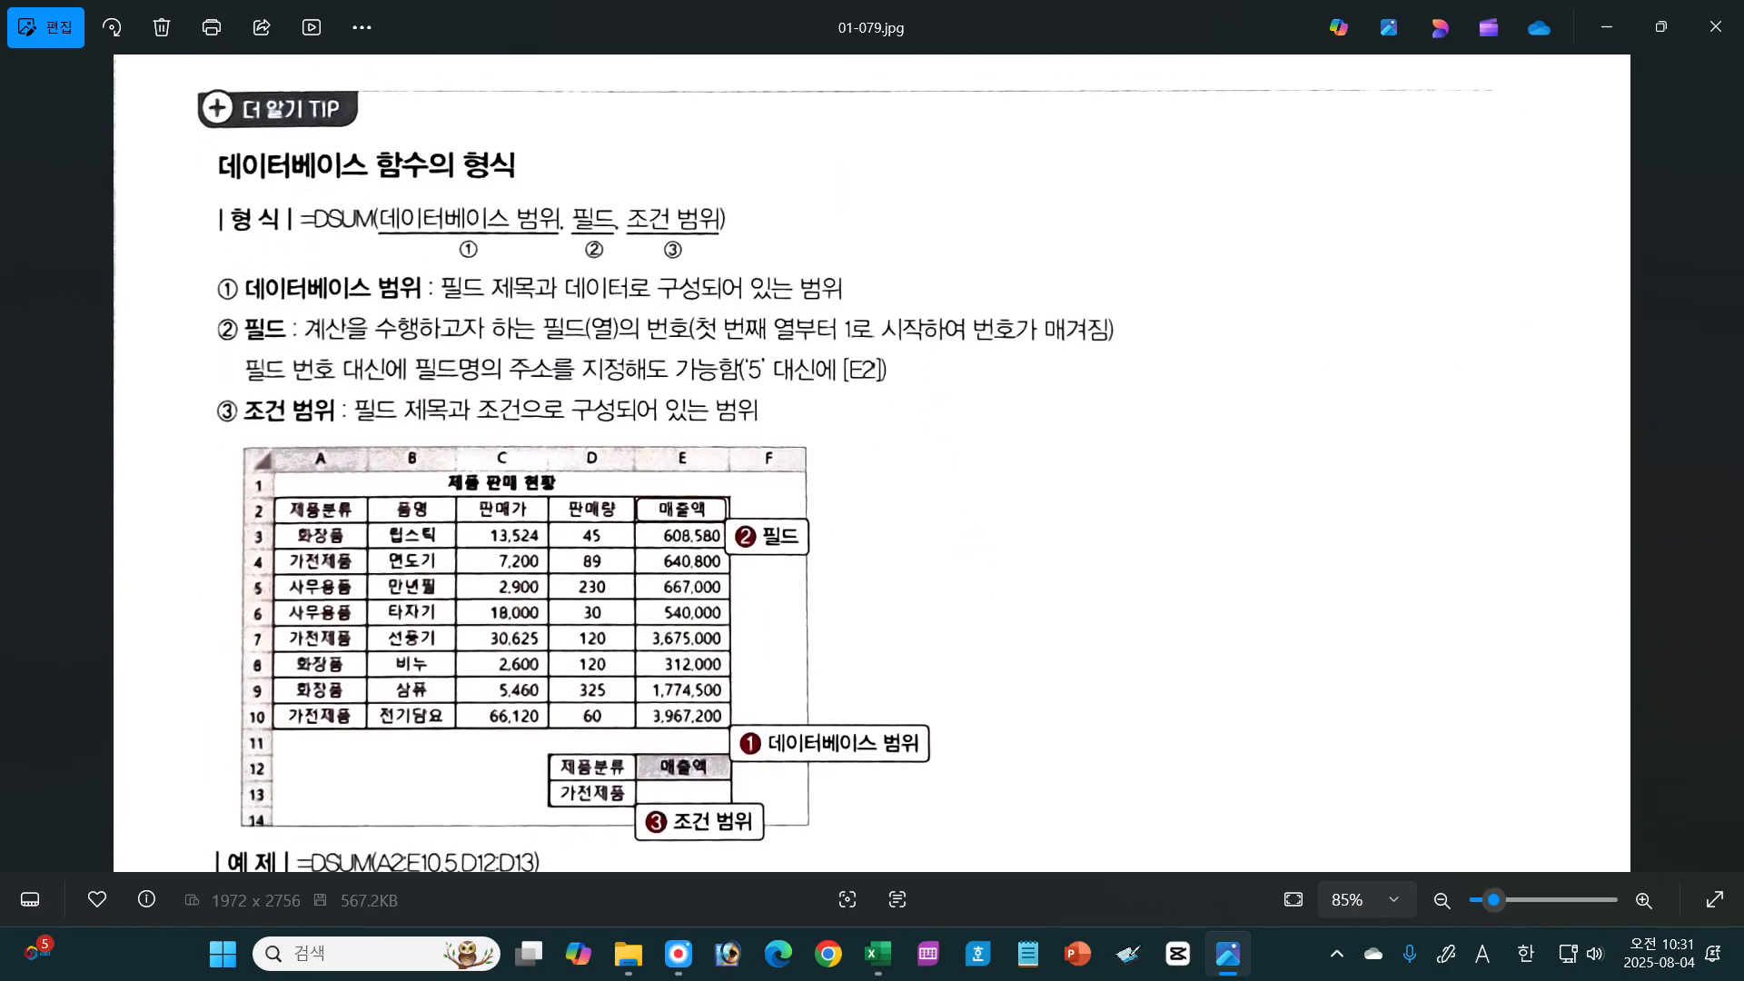
{"action": "key", "text": "F8"}
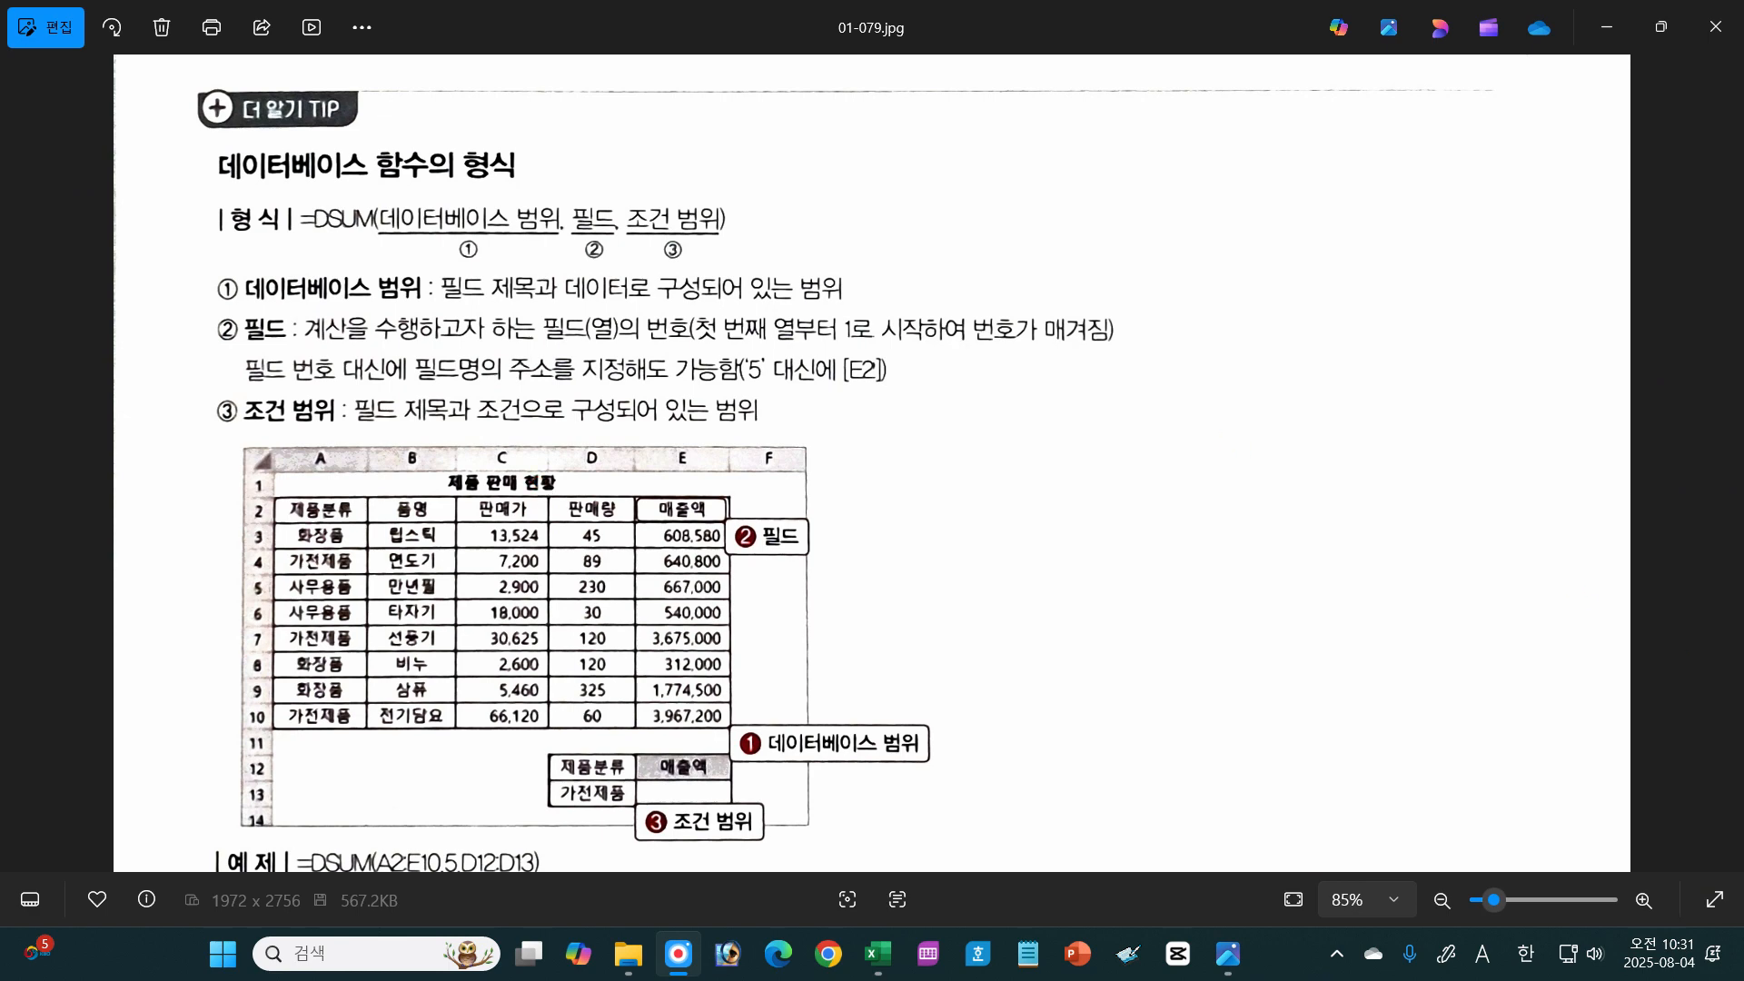
{"action": "mouse_move", "coordinate": [379, 198]}
{"action": "left_mouse_down"}
{"action": "mouse_move", "coordinate": [411, 234]}
{"action": "mouse_move", "coordinate": [558, 234]}
{"action": "left_mouse_up"}
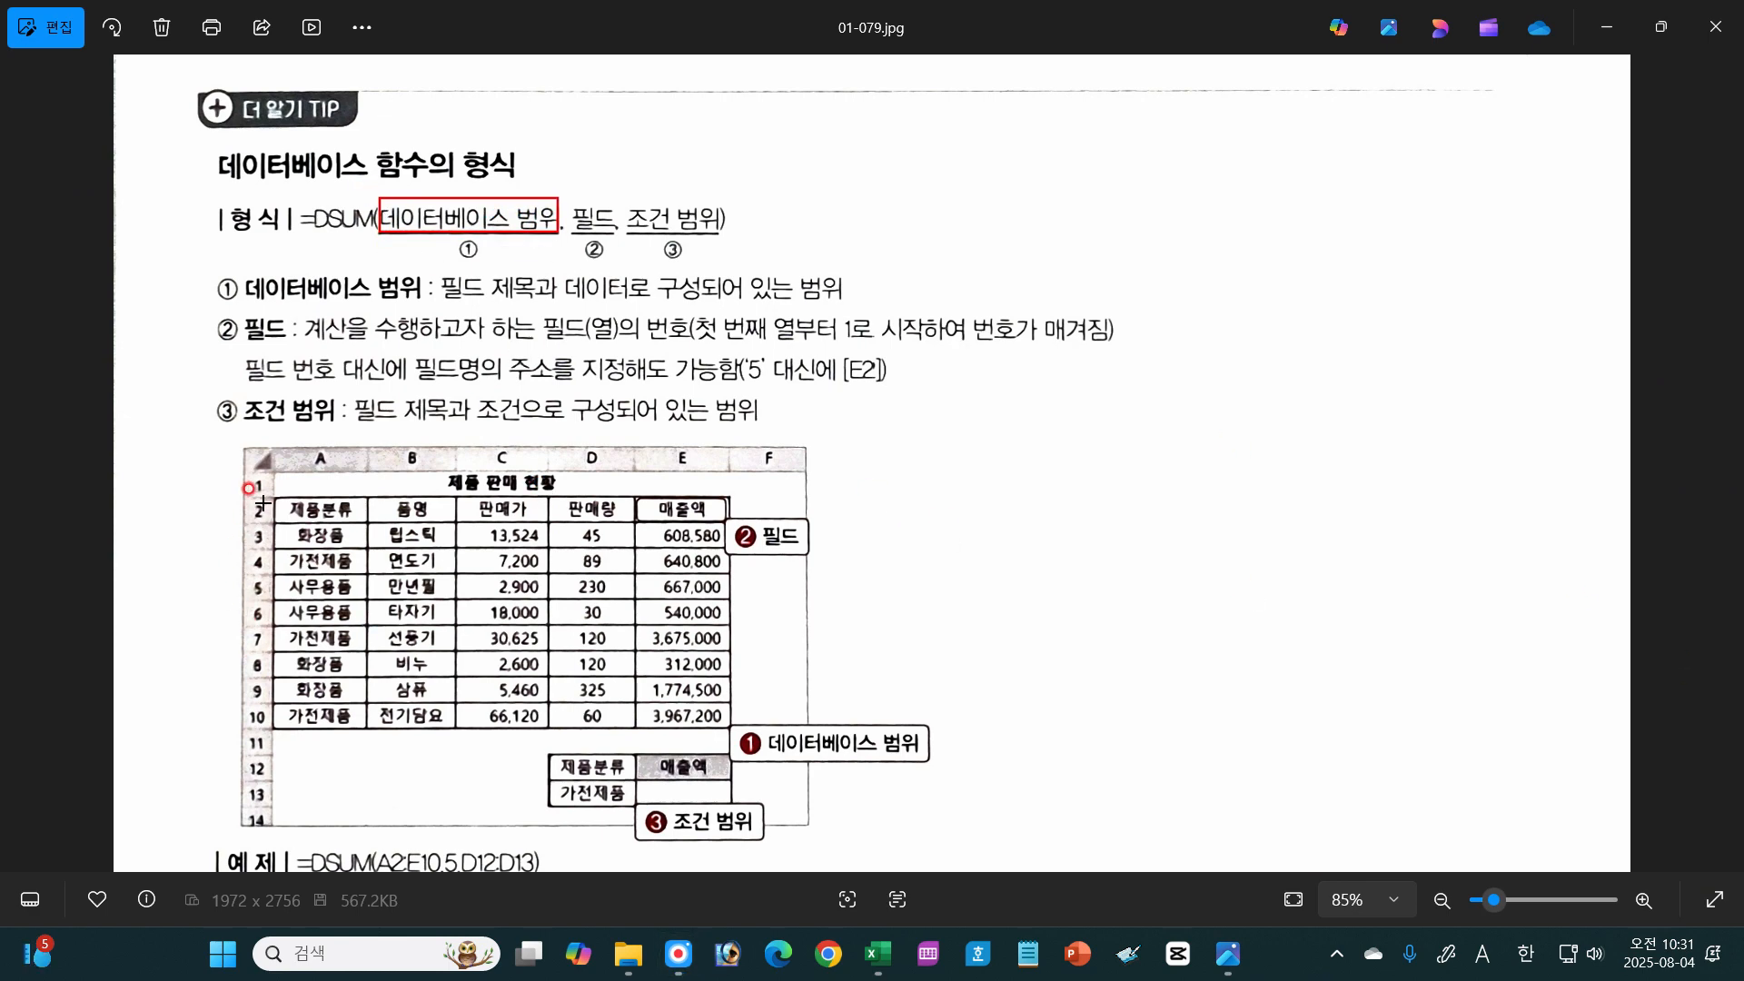
Step: Draw a red box around table range A2:E10 and circle its five field headings from 제품분류 to 매출액
{"action": "mouse_move", "coordinate": [272, 498]}
{"action": "left_mouse_down"}
{"action": "mouse_move", "coordinate": [357, 668]}
{"action": "mouse_move", "coordinate": [728, 728]}
{"action": "left_mouse_up"}
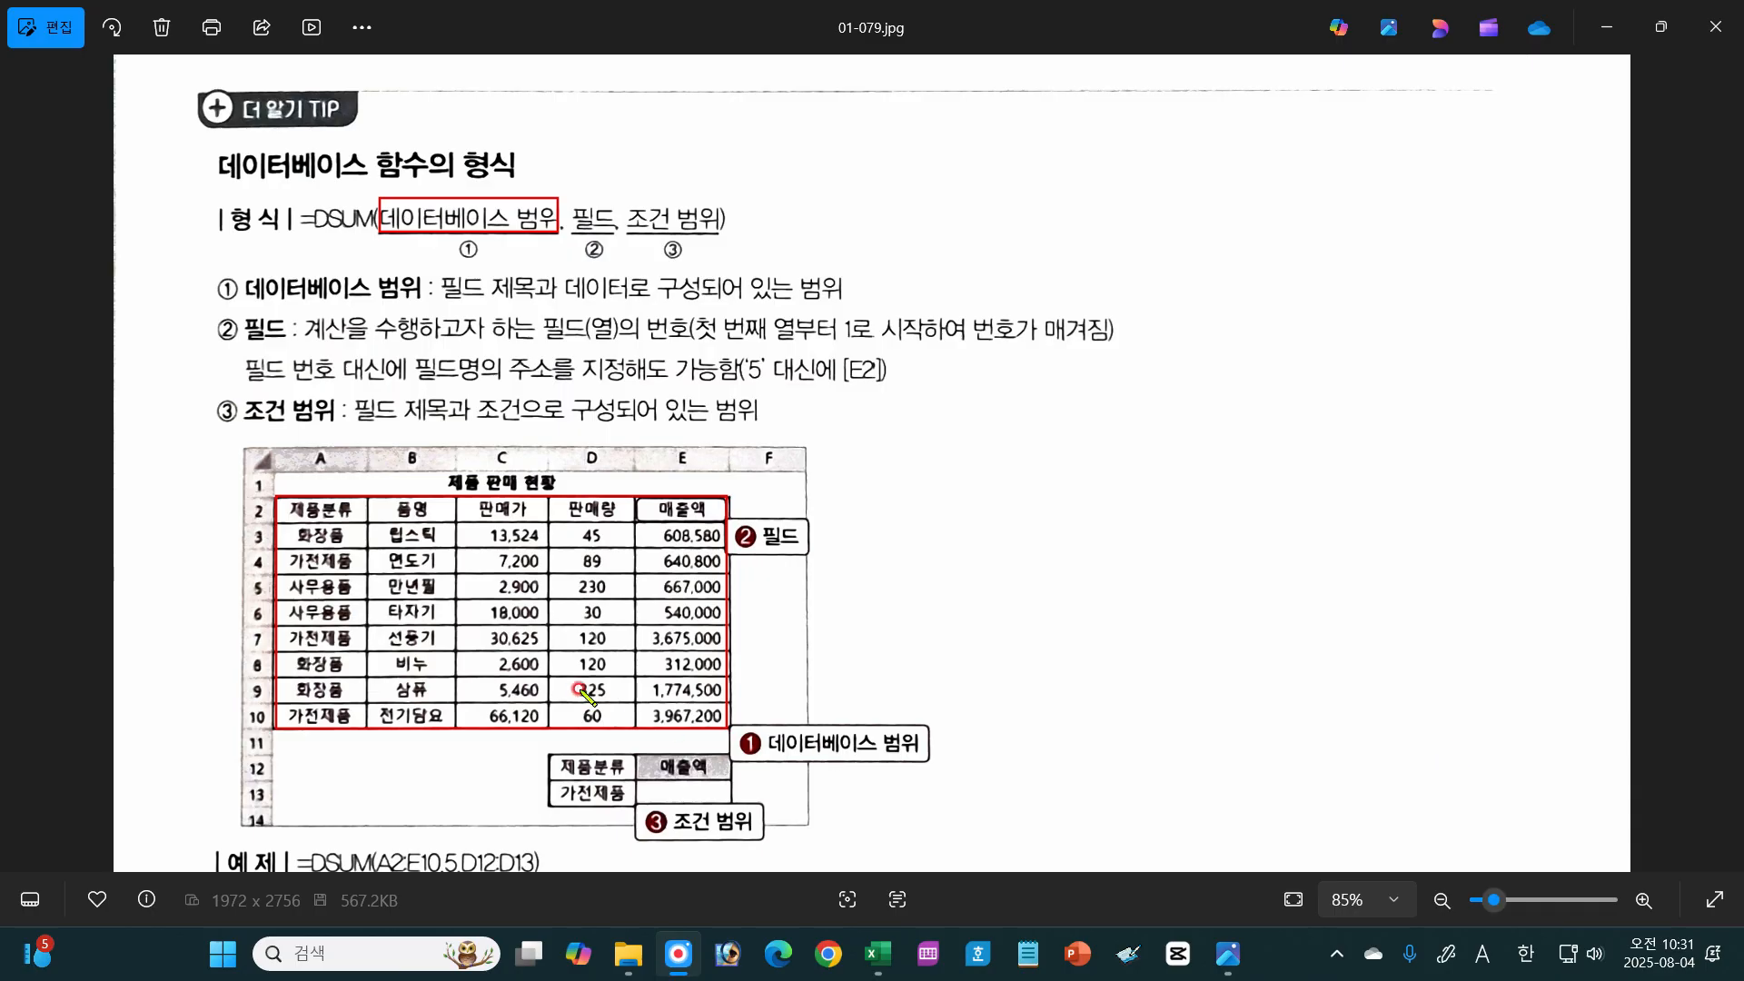
{"action": "mouse_move", "coordinate": [349, 500]}
{"action": "left_mouse_down"}
{"action": "mouse_move", "coordinate": [361, 520]}
{"action": "mouse_move", "coordinate": [527, 519]}
{"action": "left_mouse_up"}
{"action": "mouse_move", "coordinate": [606, 500]}
{"action": "left_mouse_down"}
{"action": "mouse_move", "coordinate": [570, 501]}
{"action": "mouse_move", "coordinate": [711, 507]}
{"action": "left_mouse_up"}
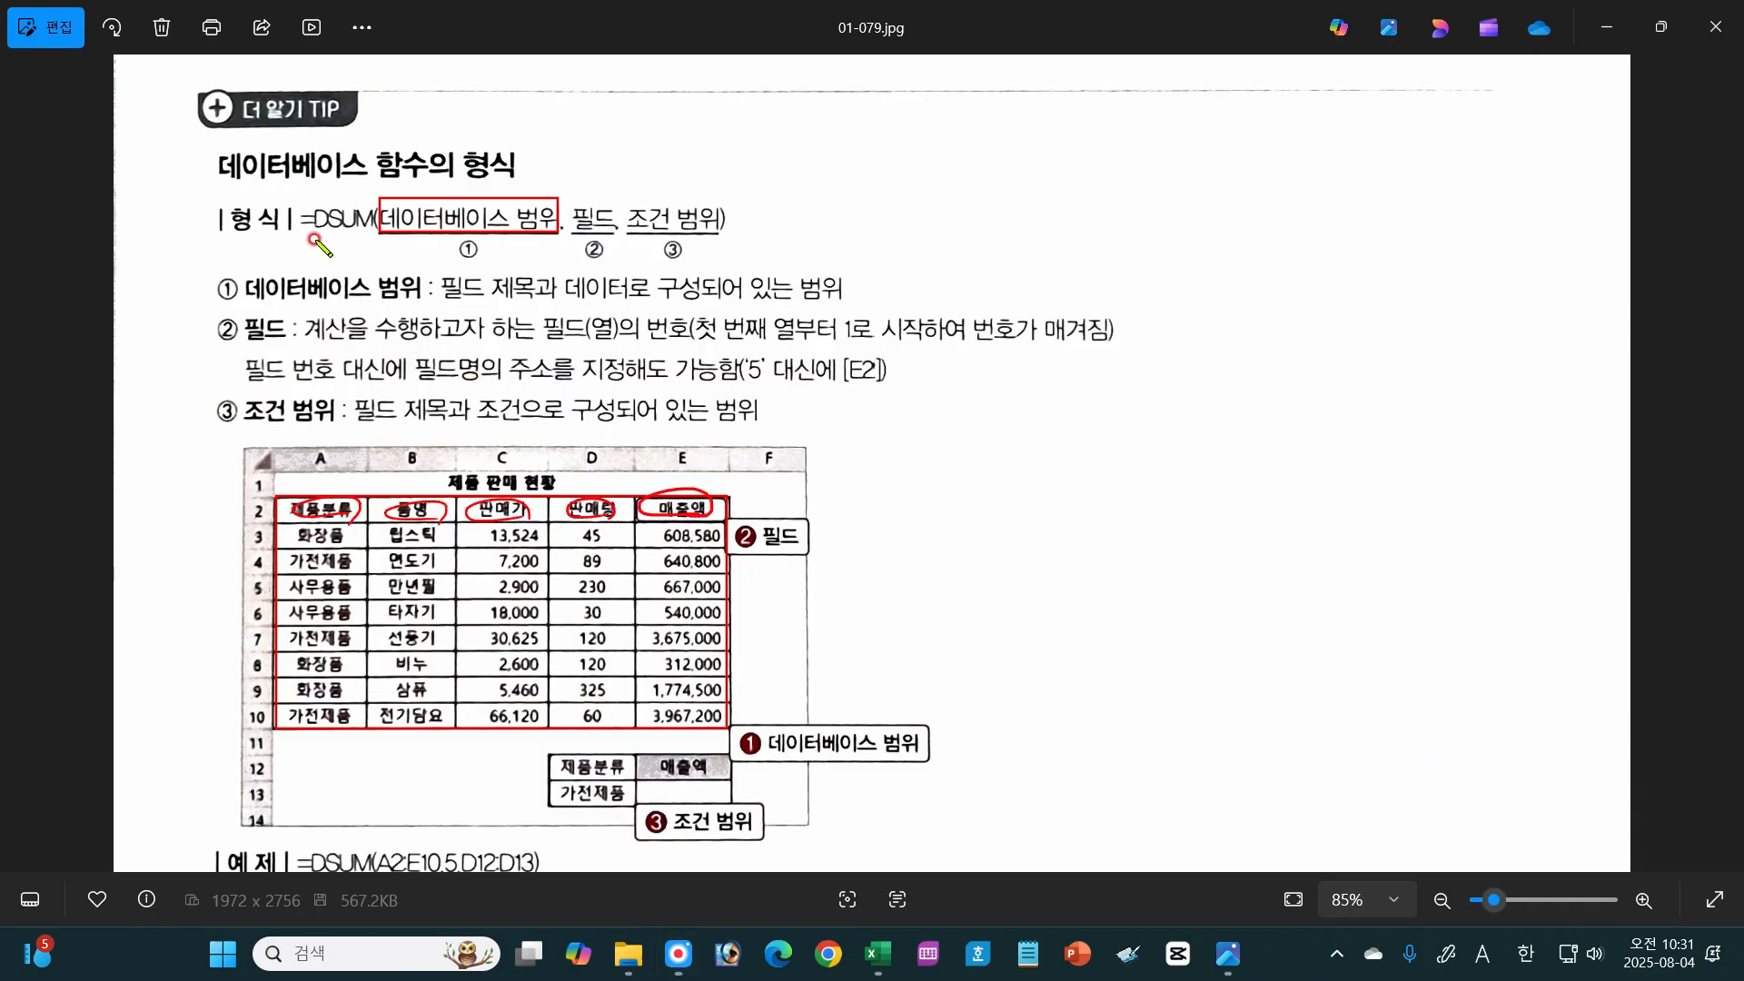
Step: Mark the D of DSUM and 조건 범위 in the syntax line in red, and outline criteria range D12:D13 with its 제품분류 heading circled
{"action": "mouse_move", "coordinate": [314, 243]}
{"action": "left_mouse_down"}
{"action": "mouse_move", "coordinate": [319, 205]}
{"action": "mouse_move", "coordinate": [329, 232]}
{"action": "left_mouse_up"}
{"action": "mouse_move", "coordinate": [662, 238]}
{"action": "left_mouse_down"}
{"action": "mouse_move", "coordinate": [690, 193]}
{"action": "mouse_move", "coordinate": [625, 232]}
{"action": "left_mouse_up"}
{"action": "mouse_move", "coordinate": [563, 768]}
{"action": "left_mouse_down"}
{"action": "mouse_move", "coordinate": [552, 803]}
{"action": "mouse_move", "coordinate": [627, 756]}
{"action": "mouse_move", "coordinate": [572, 805]}
{"action": "mouse_move", "coordinate": [623, 770]}
{"action": "mouse_move", "coordinate": [559, 761]}
{"action": "mouse_move", "coordinate": [613, 756]}
{"action": "mouse_move", "coordinate": [572, 778]}
{"action": "mouse_move", "coordinate": [628, 763]}
{"action": "left_mouse_up"}
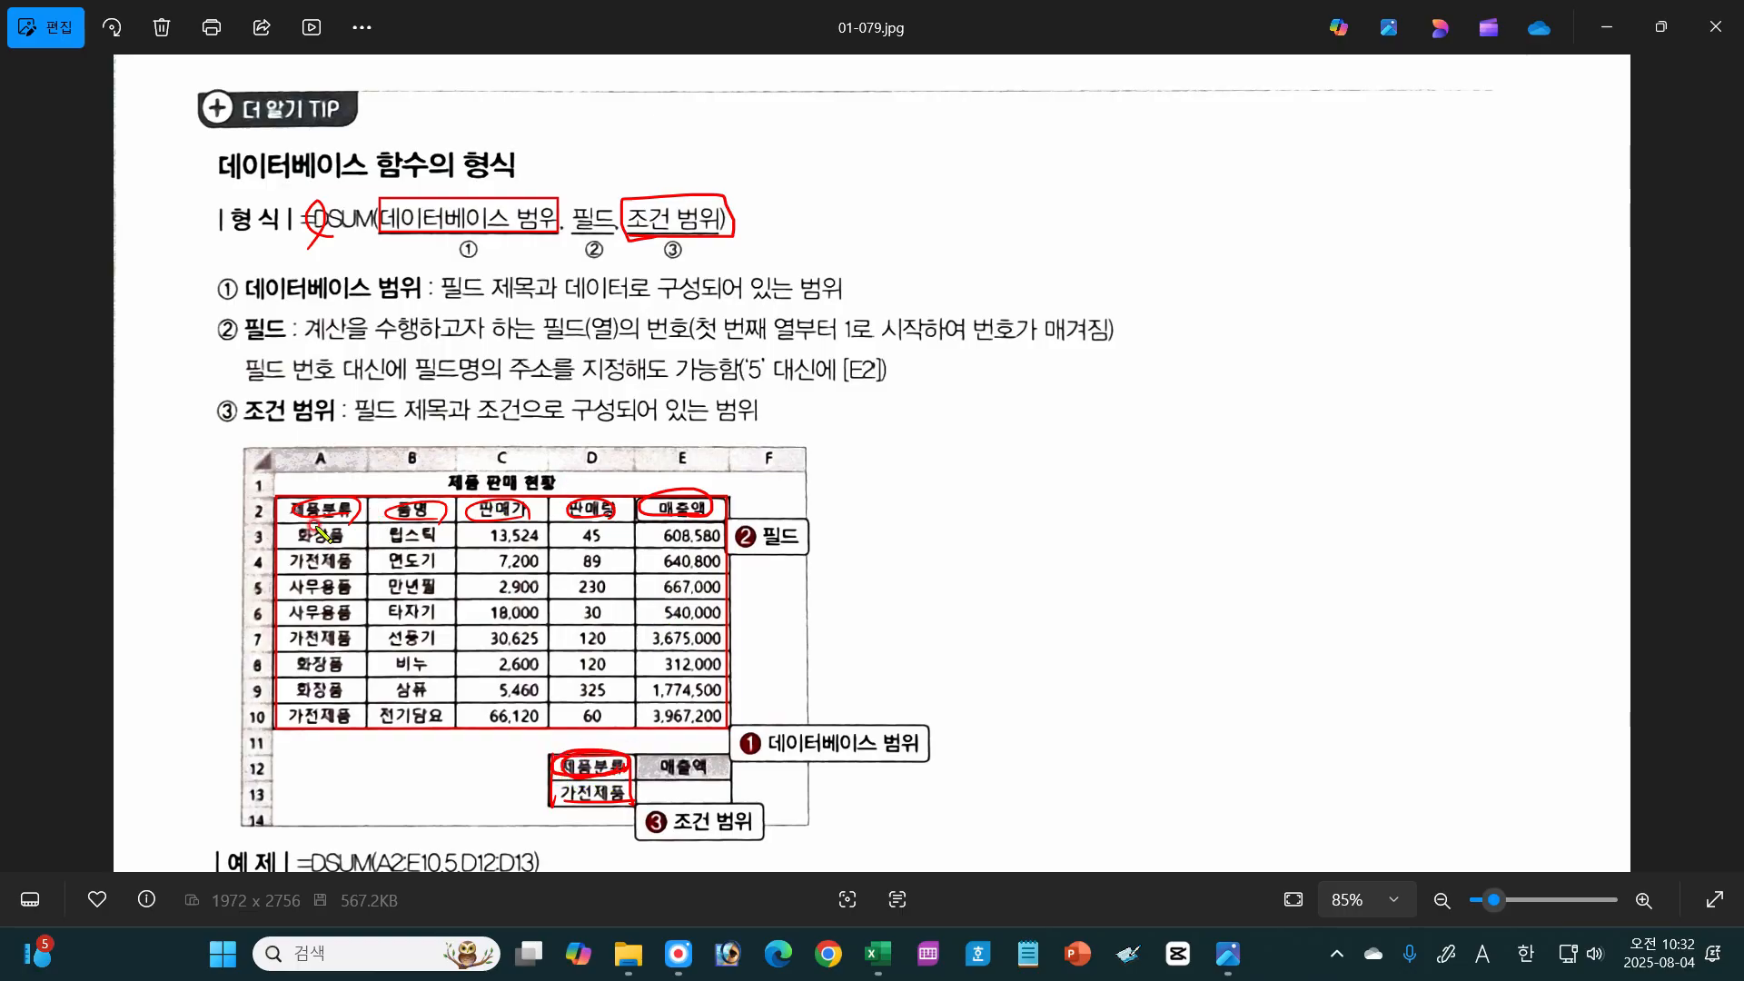
Step: Circle the table's 제품분류 heading, the 가전제품 criterion and its matching entries in red, and outline matching rows 4, 7 and 10
{"action": "mouse_move", "coordinate": [310, 530]}
{"action": "left_mouse_down"}
{"action": "mouse_move", "coordinate": [356, 527]}
{"action": "mouse_move", "coordinate": [289, 502]}
{"action": "left_mouse_up"}
{"action": "left_click_drag", "start_coordinate": [596, 807], "coordinate": [625, 812]}
{"action": "mouse_move", "coordinate": [350, 565]}
{"action": "left_mouse_down"}
{"action": "mouse_move", "coordinate": [289, 562]}
{"action": "mouse_move", "coordinate": [329, 574]}
{"action": "left_mouse_up"}
{"action": "mouse_move", "coordinate": [318, 638]}
{"action": "left_mouse_down"}
{"action": "mouse_move", "coordinate": [289, 634]}
{"action": "mouse_move", "coordinate": [329, 662]}
{"action": "left_mouse_up"}
{"action": "mouse_move", "coordinate": [343, 711]}
{"action": "left_mouse_down"}
{"action": "mouse_move", "coordinate": [293, 714]}
{"action": "mouse_move", "coordinate": [339, 732]}
{"action": "left_mouse_up"}
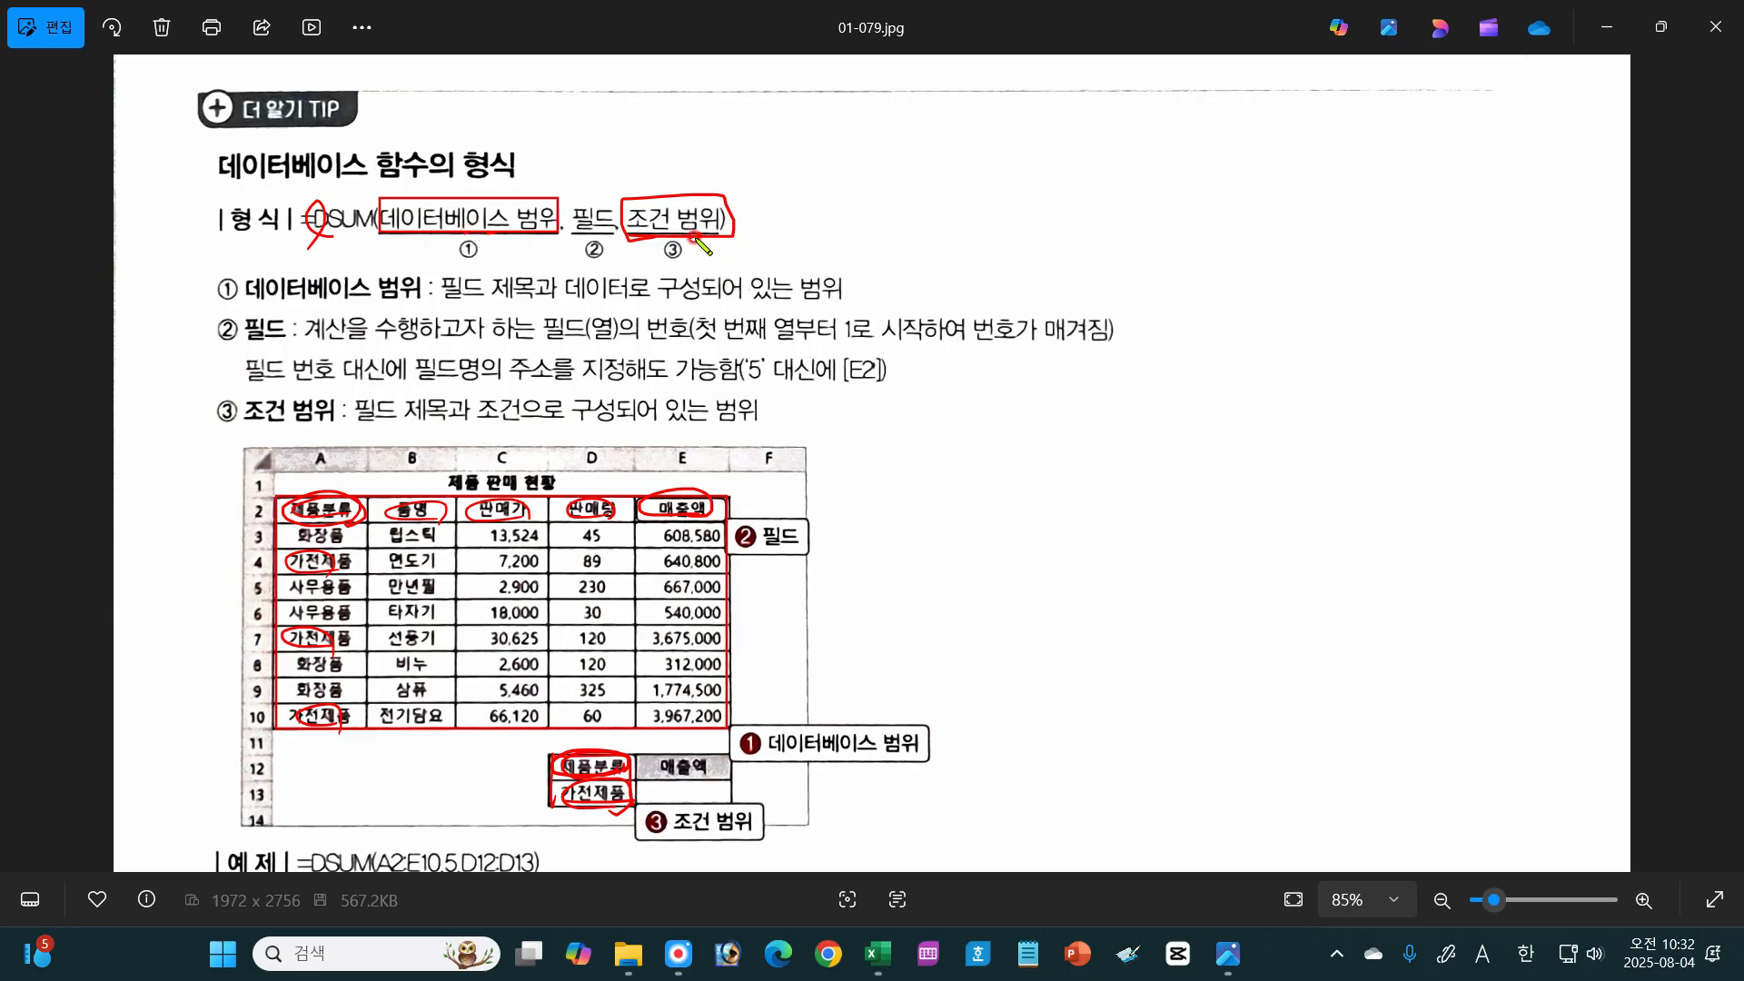
{"action": "mouse_move", "coordinate": [287, 570]}
{"action": "left_mouse_down"}
{"action": "mouse_move", "coordinate": [300, 586]}
{"action": "mouse_move", "coordinate": [659, 568]}
{"action": "mouse_move", "coordinate": [599, 548]}
{"action": "mouse_move", "coordinate": [304, 548]}
{"action": "mouse_move", "coordinate": [293, 583]}
{"action": "mouse_move", "coordinate": [345, 654]}
{"action": "mouse_move", "coordinate": [645, 660]}
{"action": "mouse_move", "coordinate": [652, 631]}
{"action": "mouse_move", "coordinate": [332, 627]}
{"action": "mouse_move", "coordinate": [268, 647]}
{"action": "mouse_move", "coordinate": [297, 719]}
{"action": "mouse_move", "coordinate": [658, 729]}
{"action": "mouse_move", "coordinate": [704, 699]}
{"action": "mouse_move", "coordinate": [331, 698]}
{"action": "mouse_move", "coordinate": [287, 714]}
{"action": "left_mouse_up"}
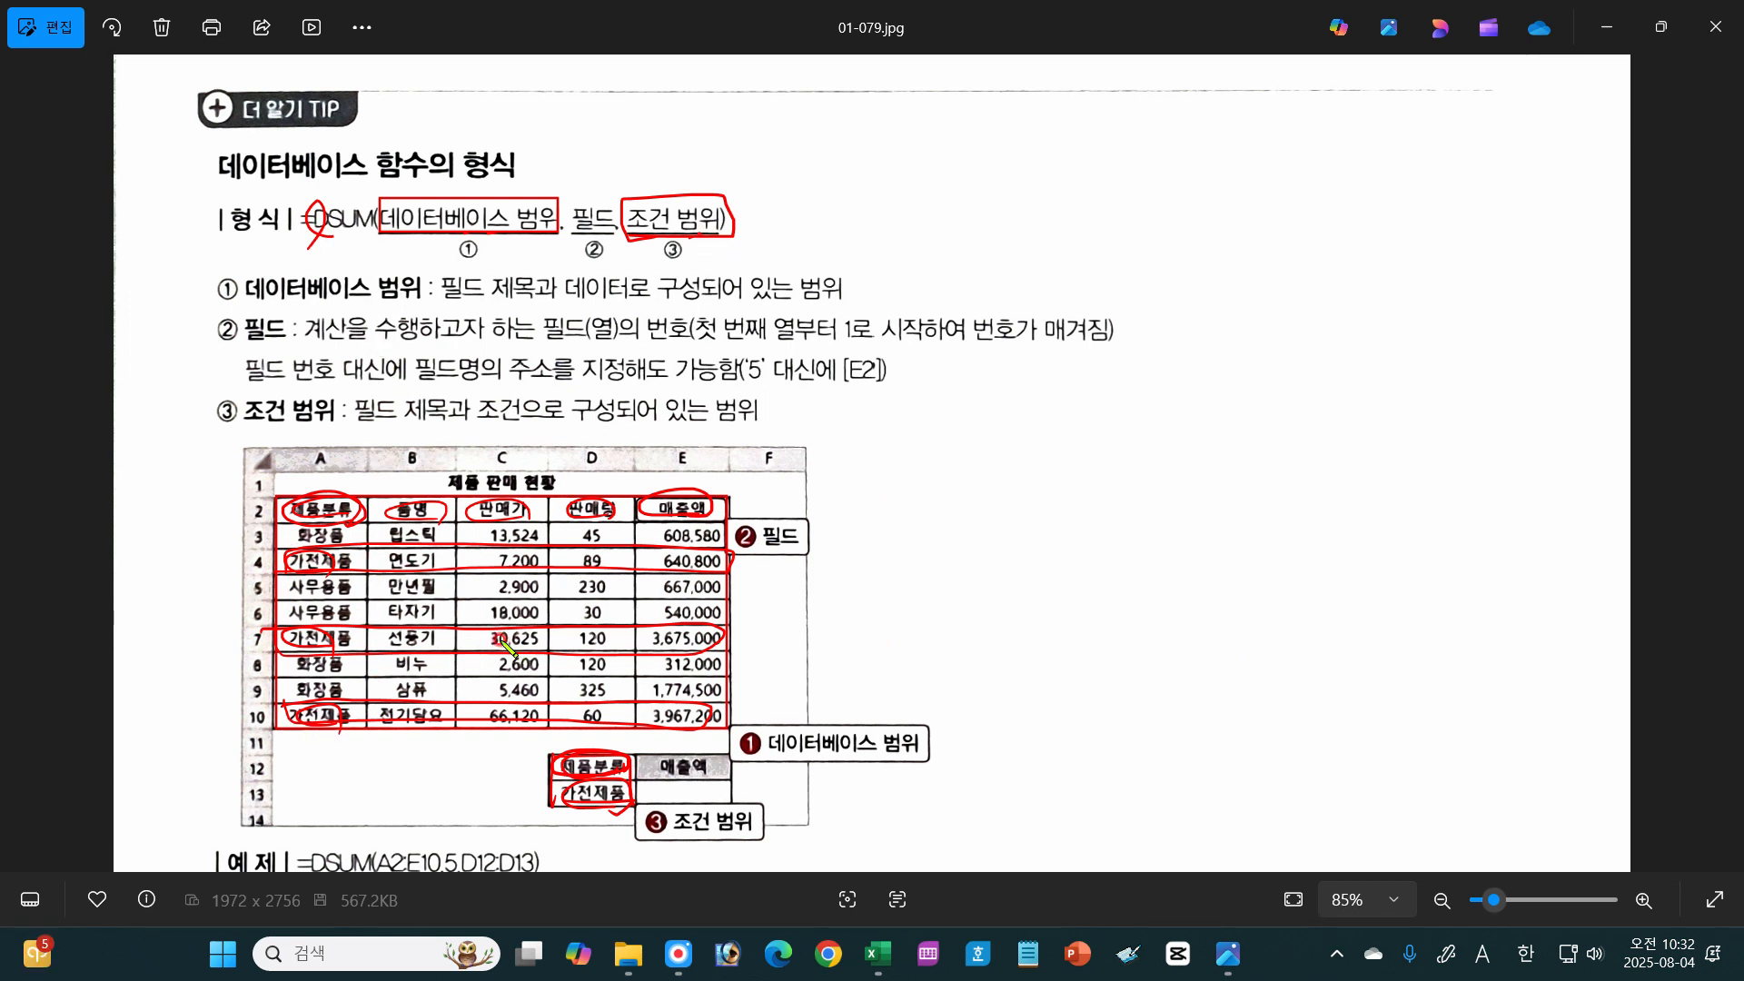
Step: Draw a red arrow above 필드 in the syntax line and underline 계산을 수행하고자 하는 필드 in its description
{"action": "mouse_move", "coordinate": [595, 174]}
{"action": "left_mouse_down"}
{"action": "mouse_move", "coordinate": [596, 199]}
{"action": "mouse_move", "coordinate": [609, 185]}
{"action": "left_mouse_up"}
{"action": "left_click_drag", "start_coordinate": [297, 345], "coordinate": [595, 338]}
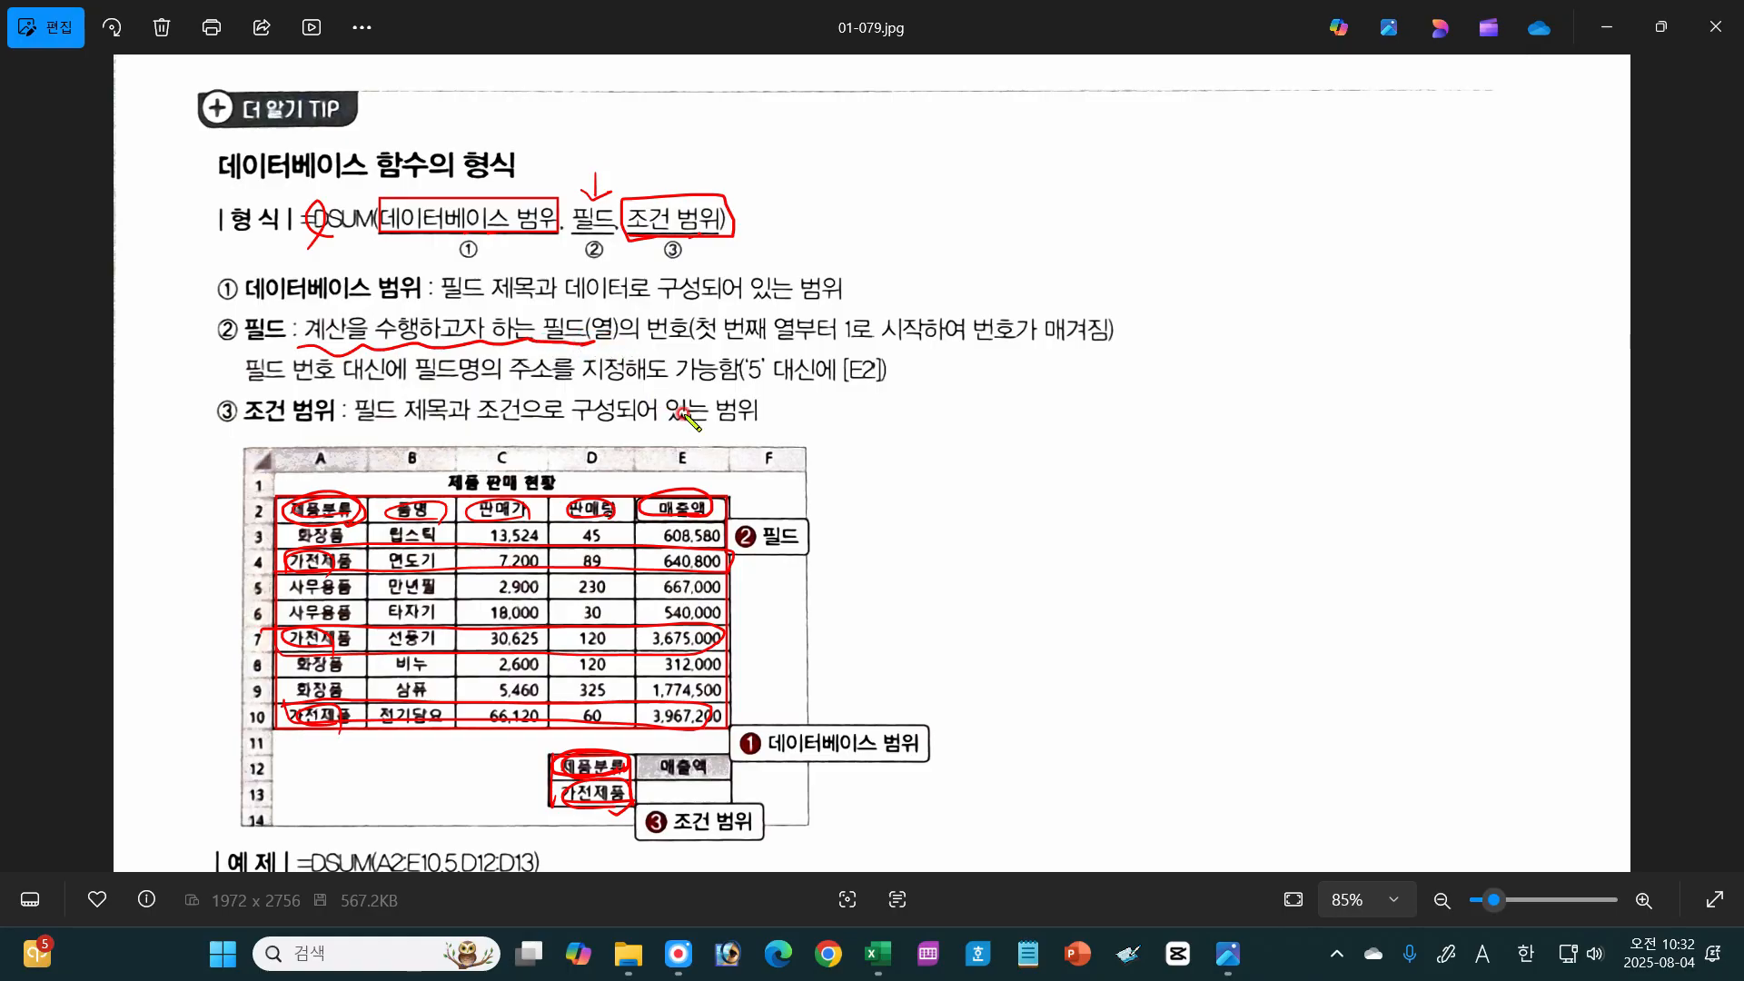